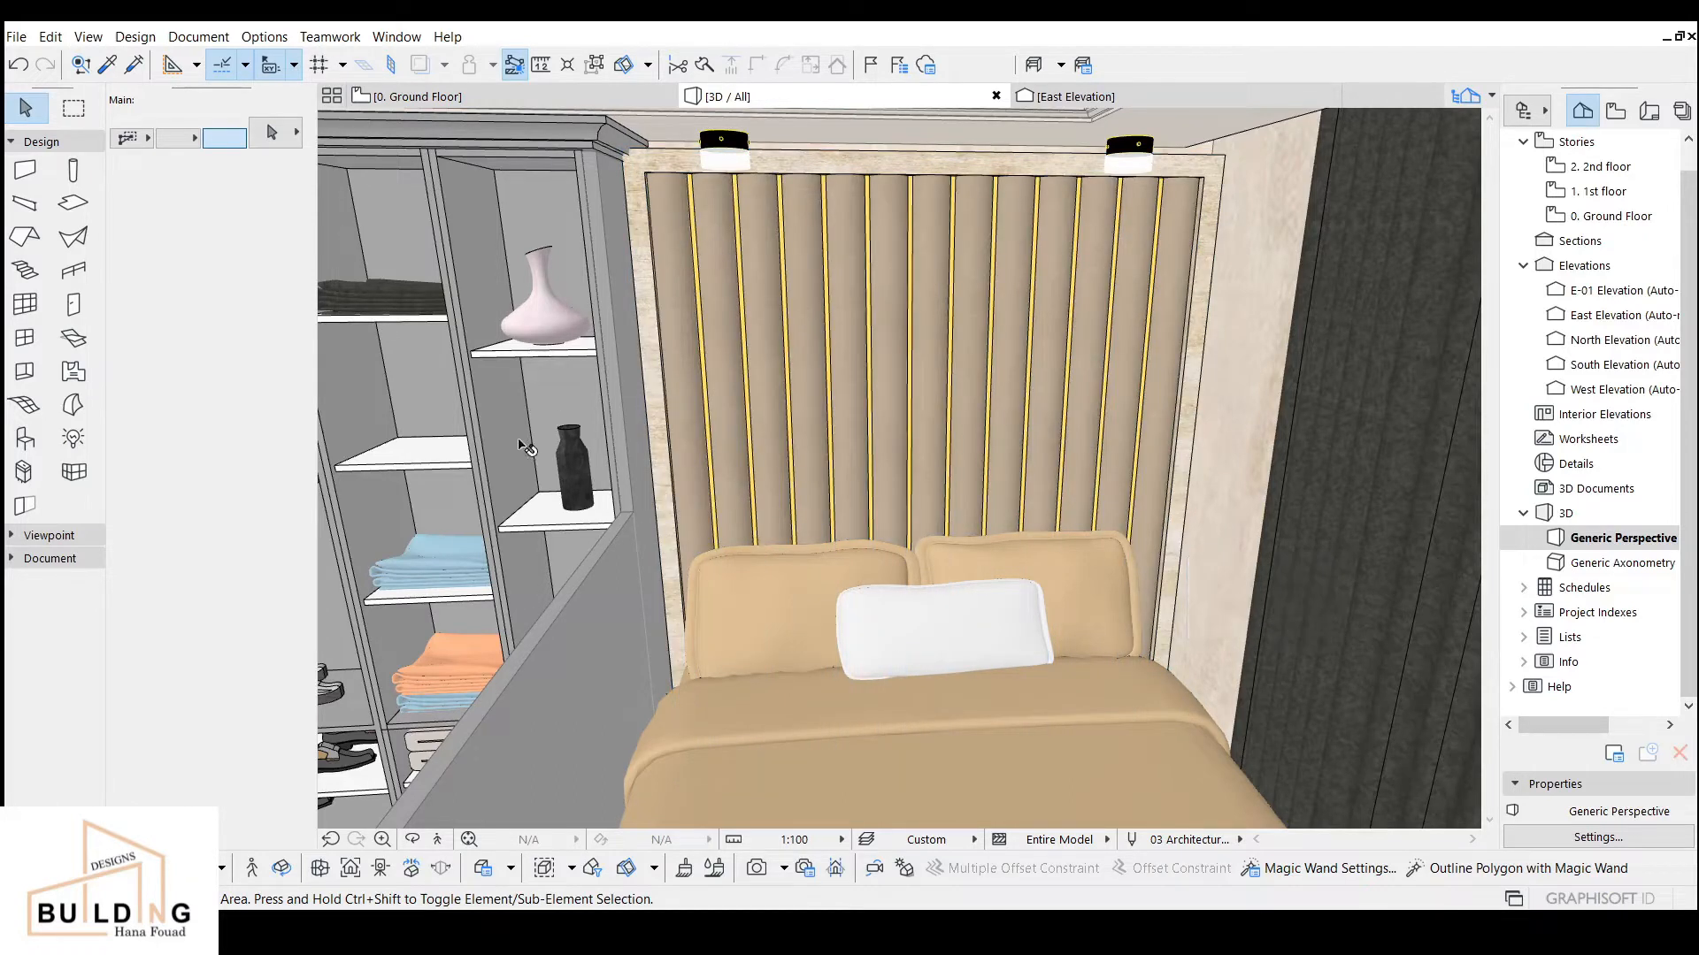
Step: Inspect the existing headboard above the bed and browse the headboard models in the object library
click(818, 173)
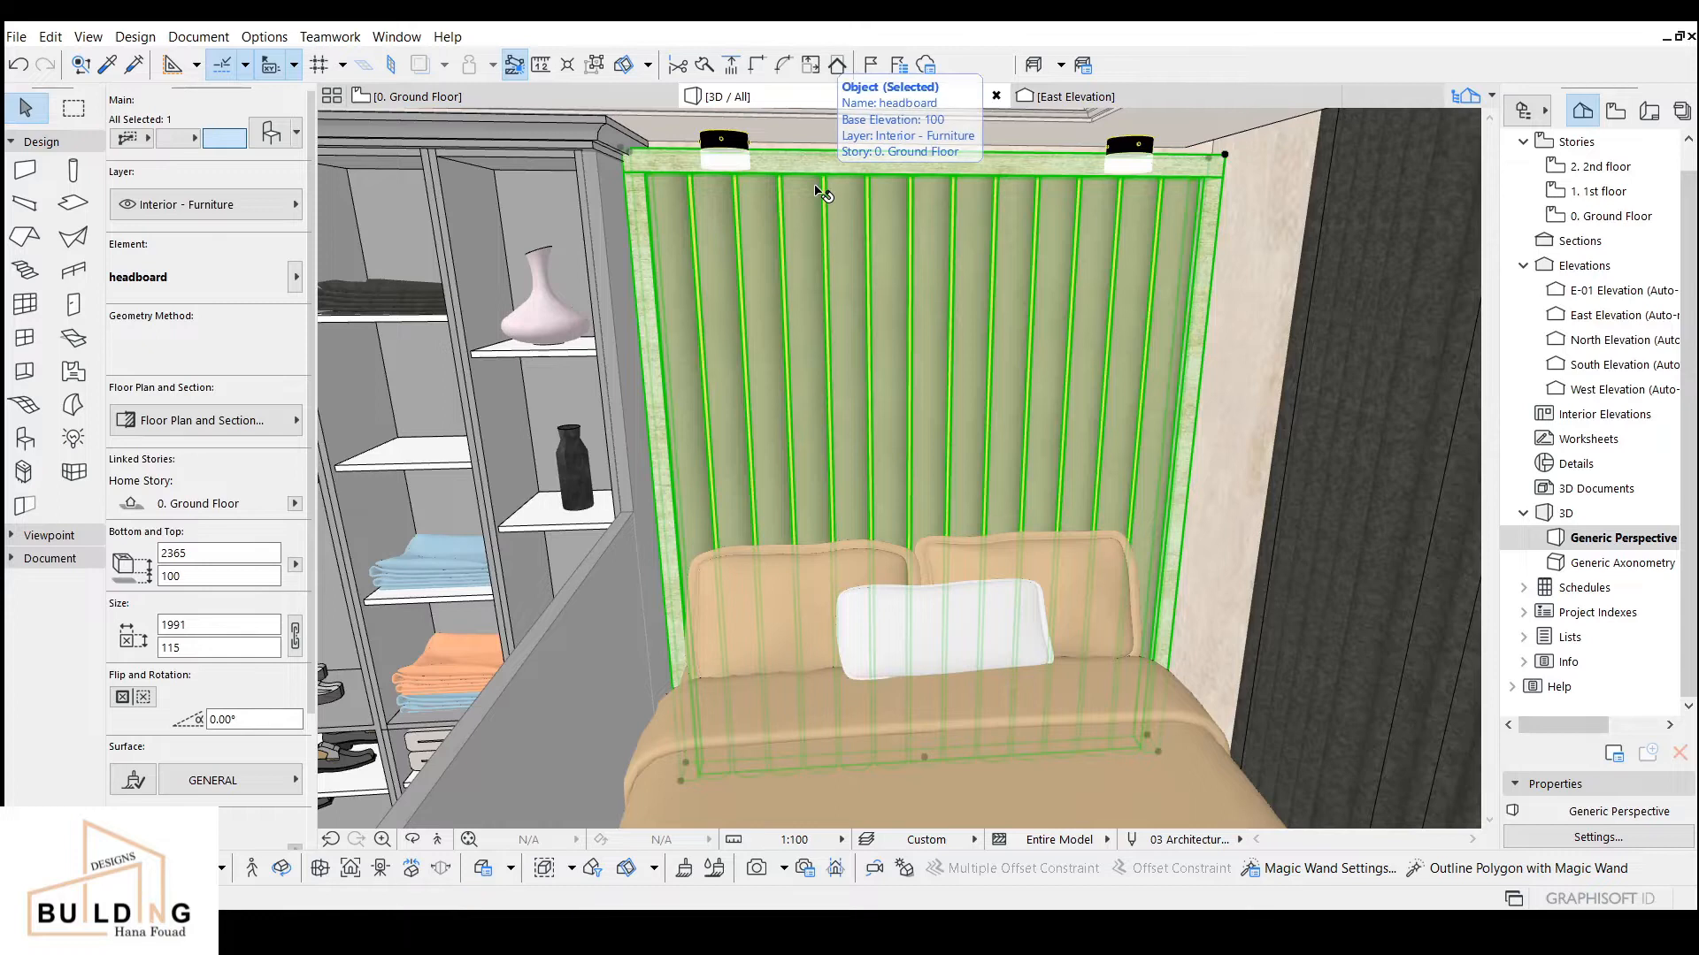
key(Escape)
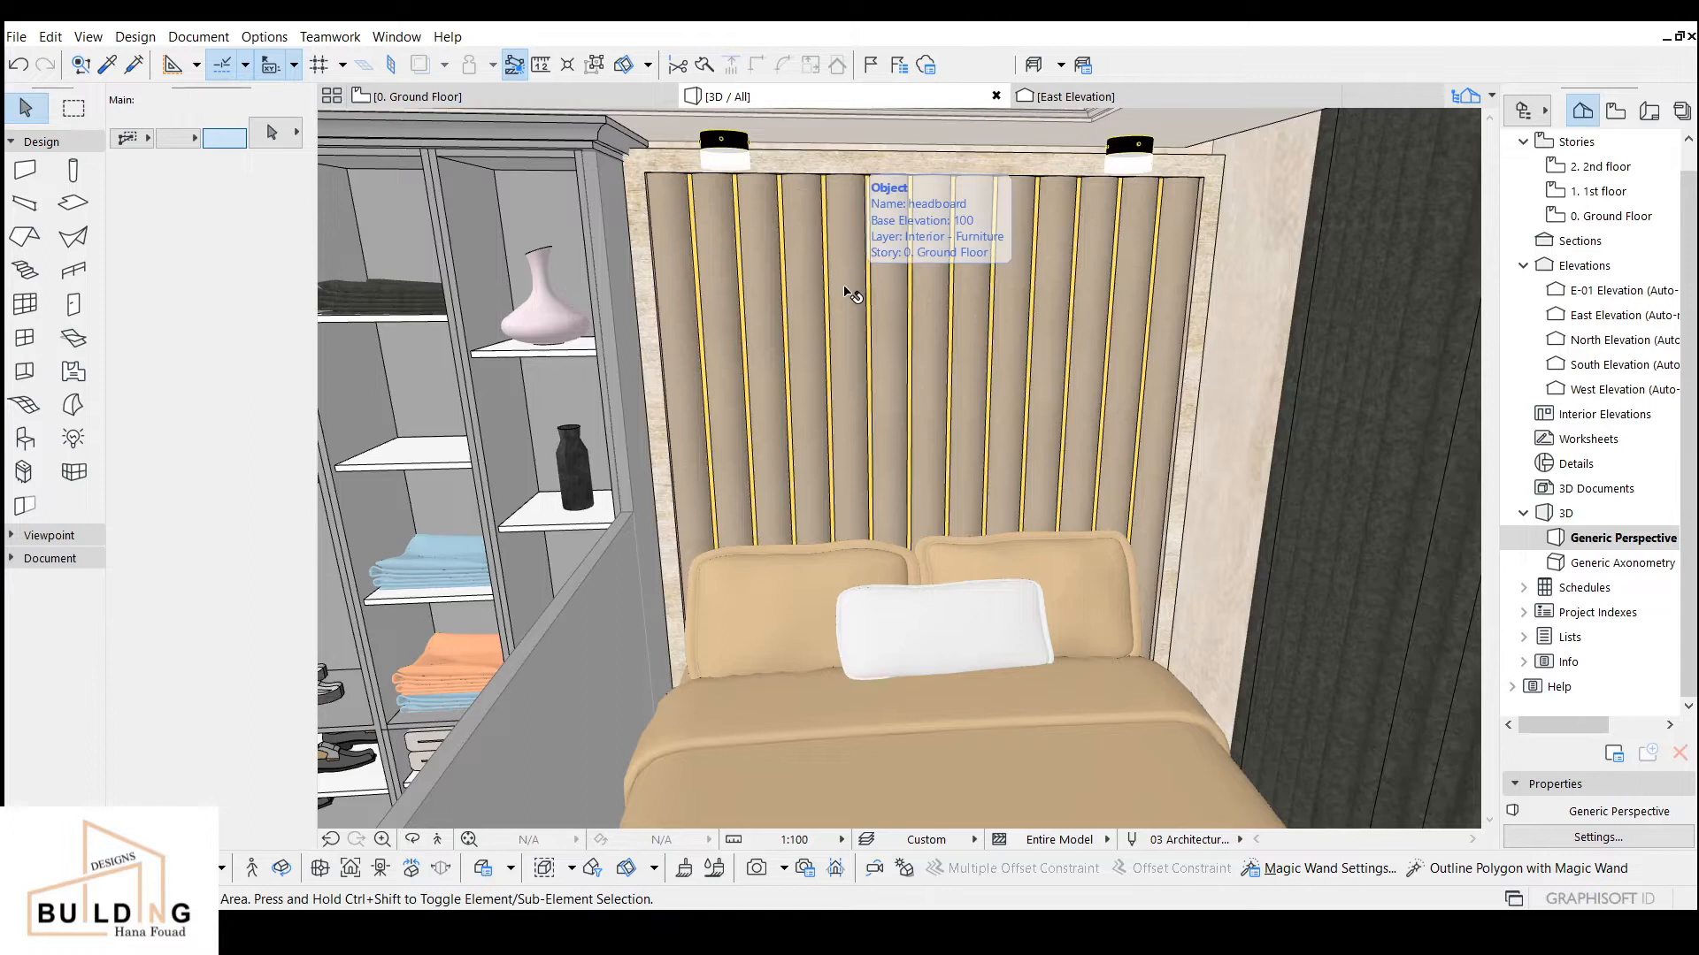
click(21, 443)
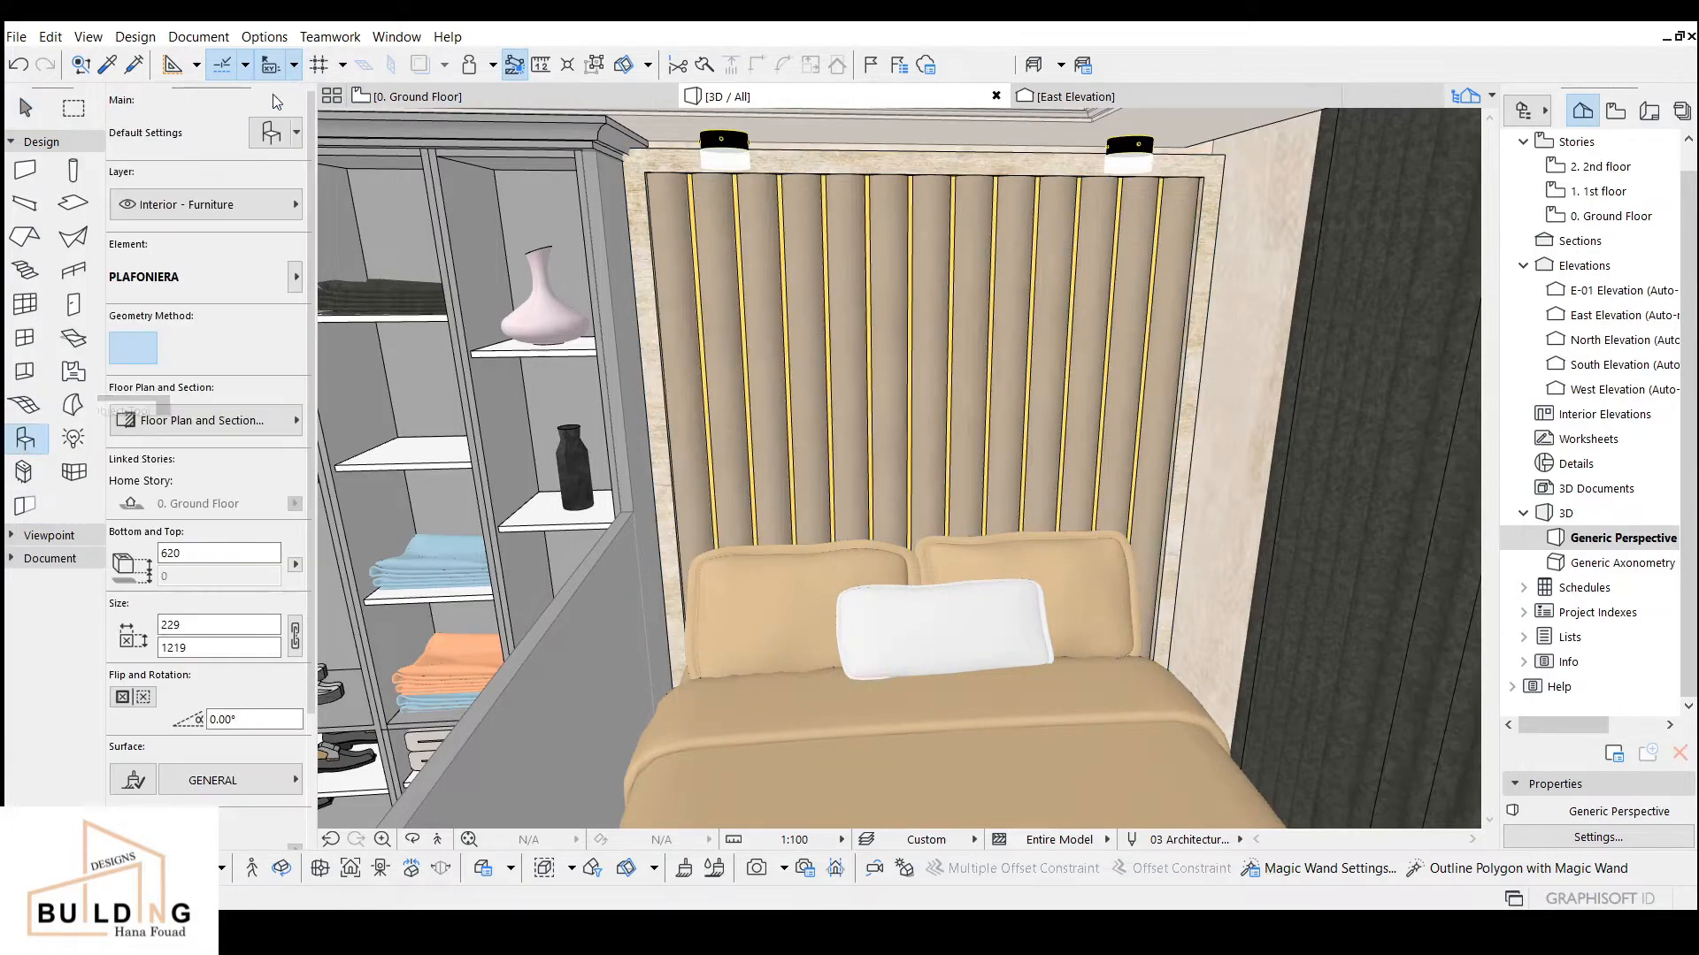
click(276, 132)
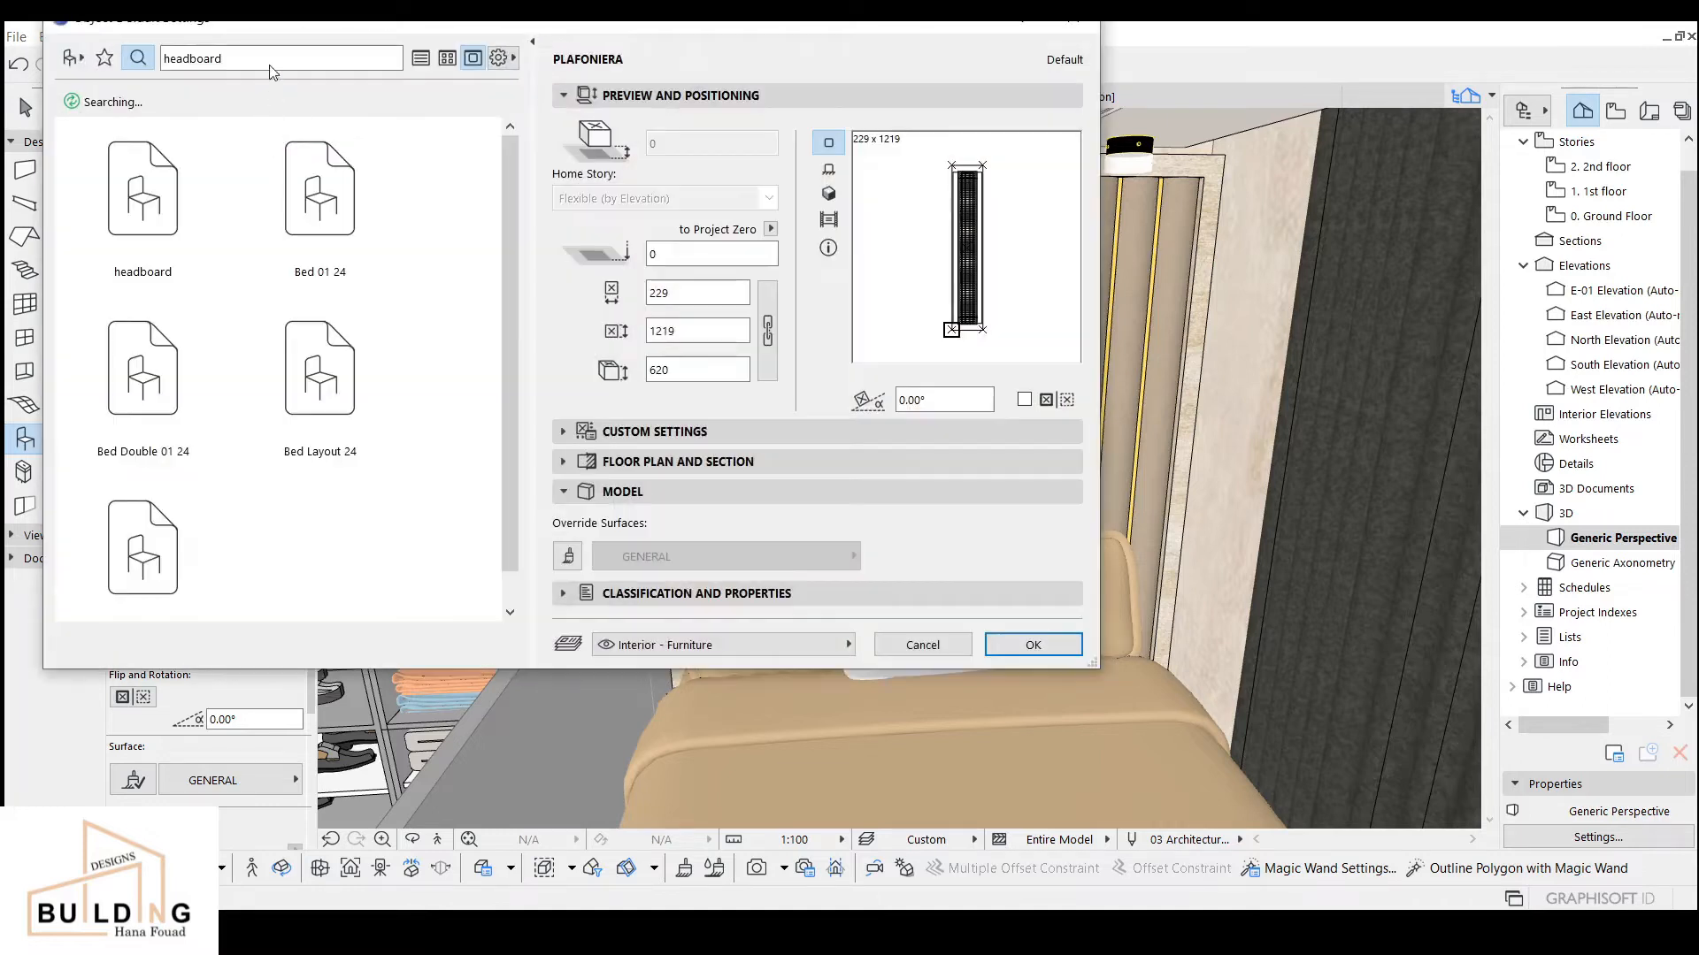
scroll(322, 151, down, 6)
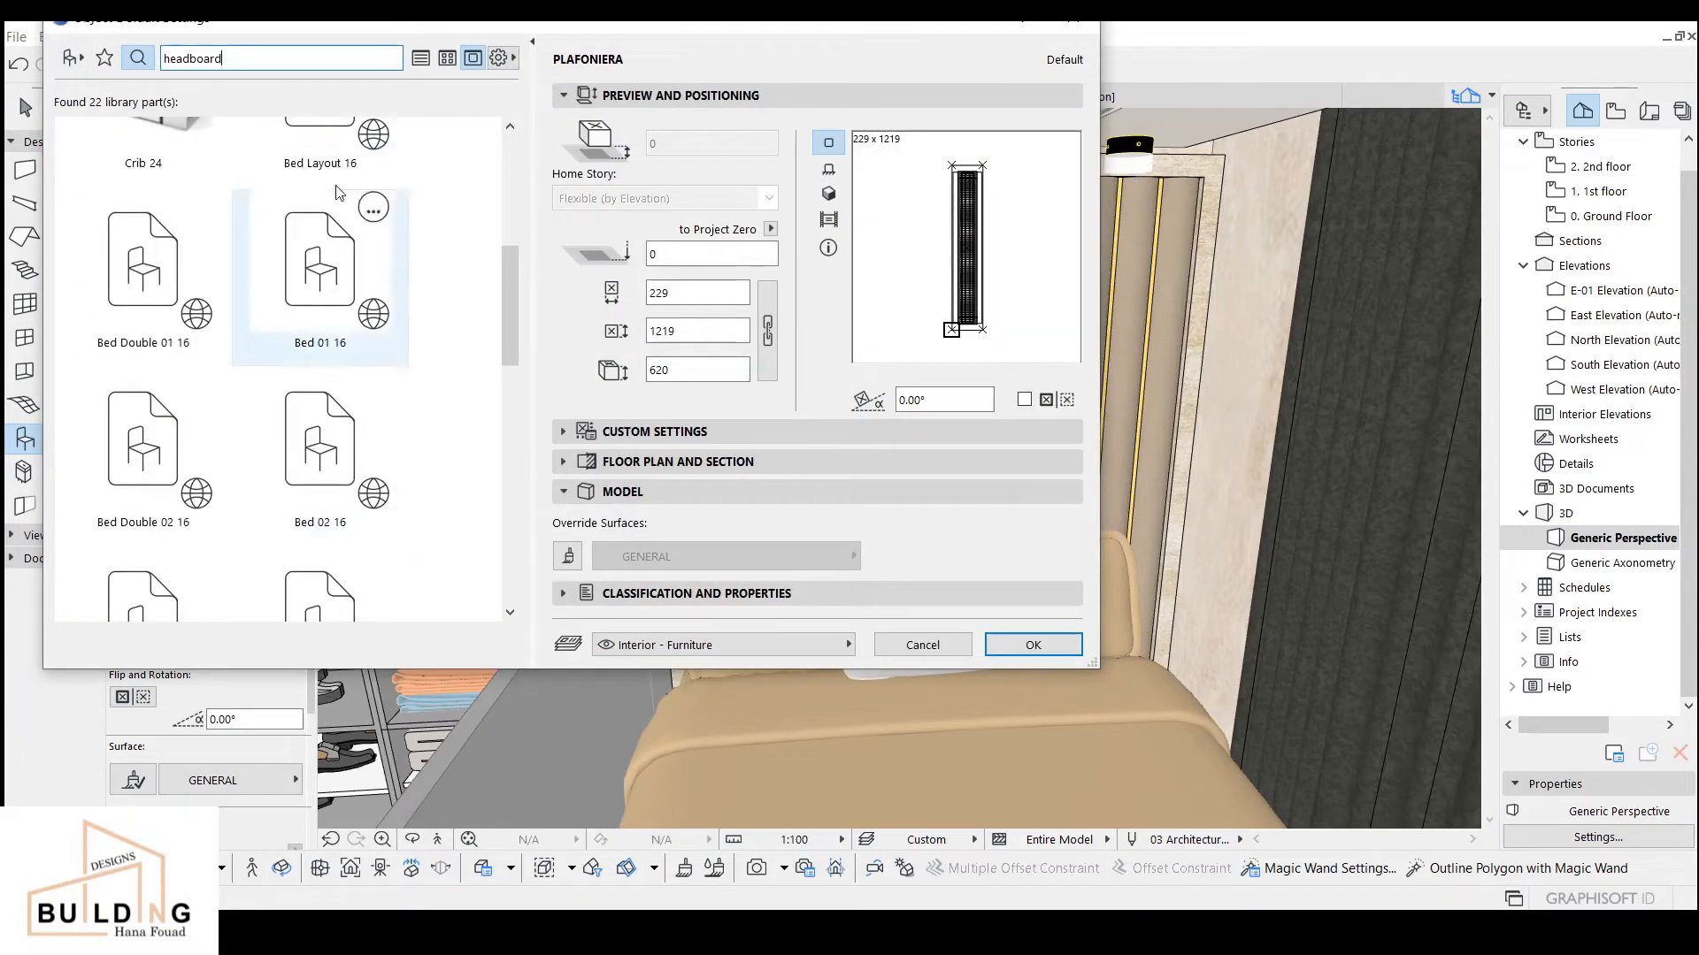
scroll(358, 438, down, 8)
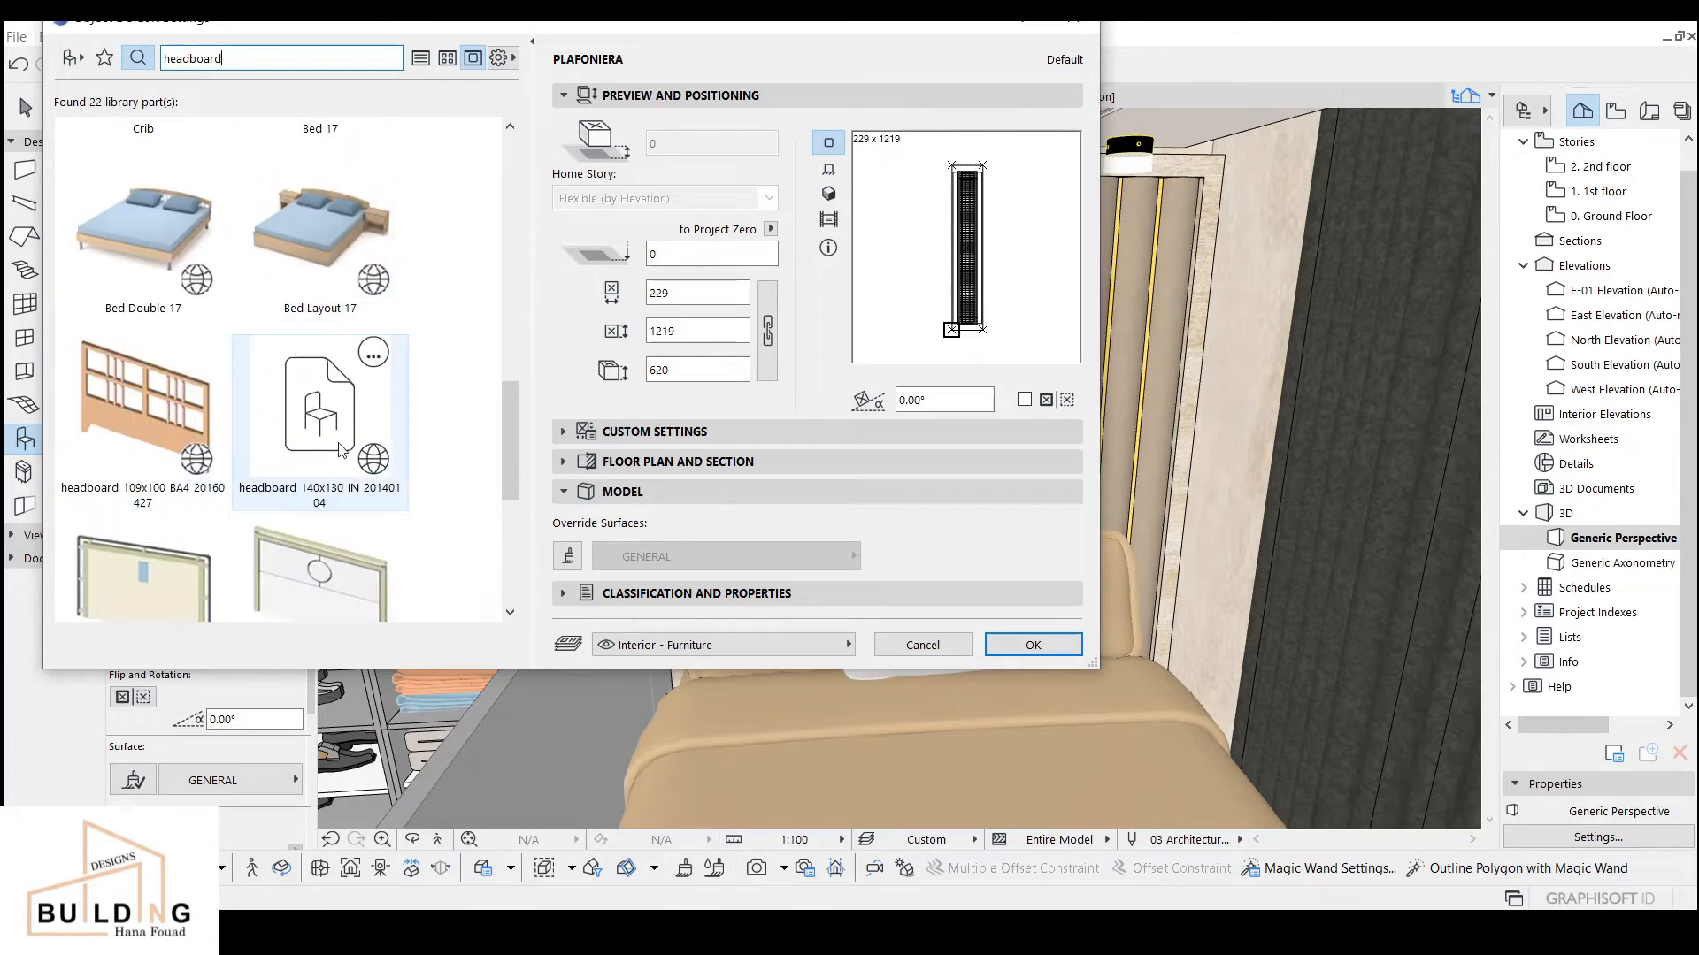
scroll(239, 495, down, 5)
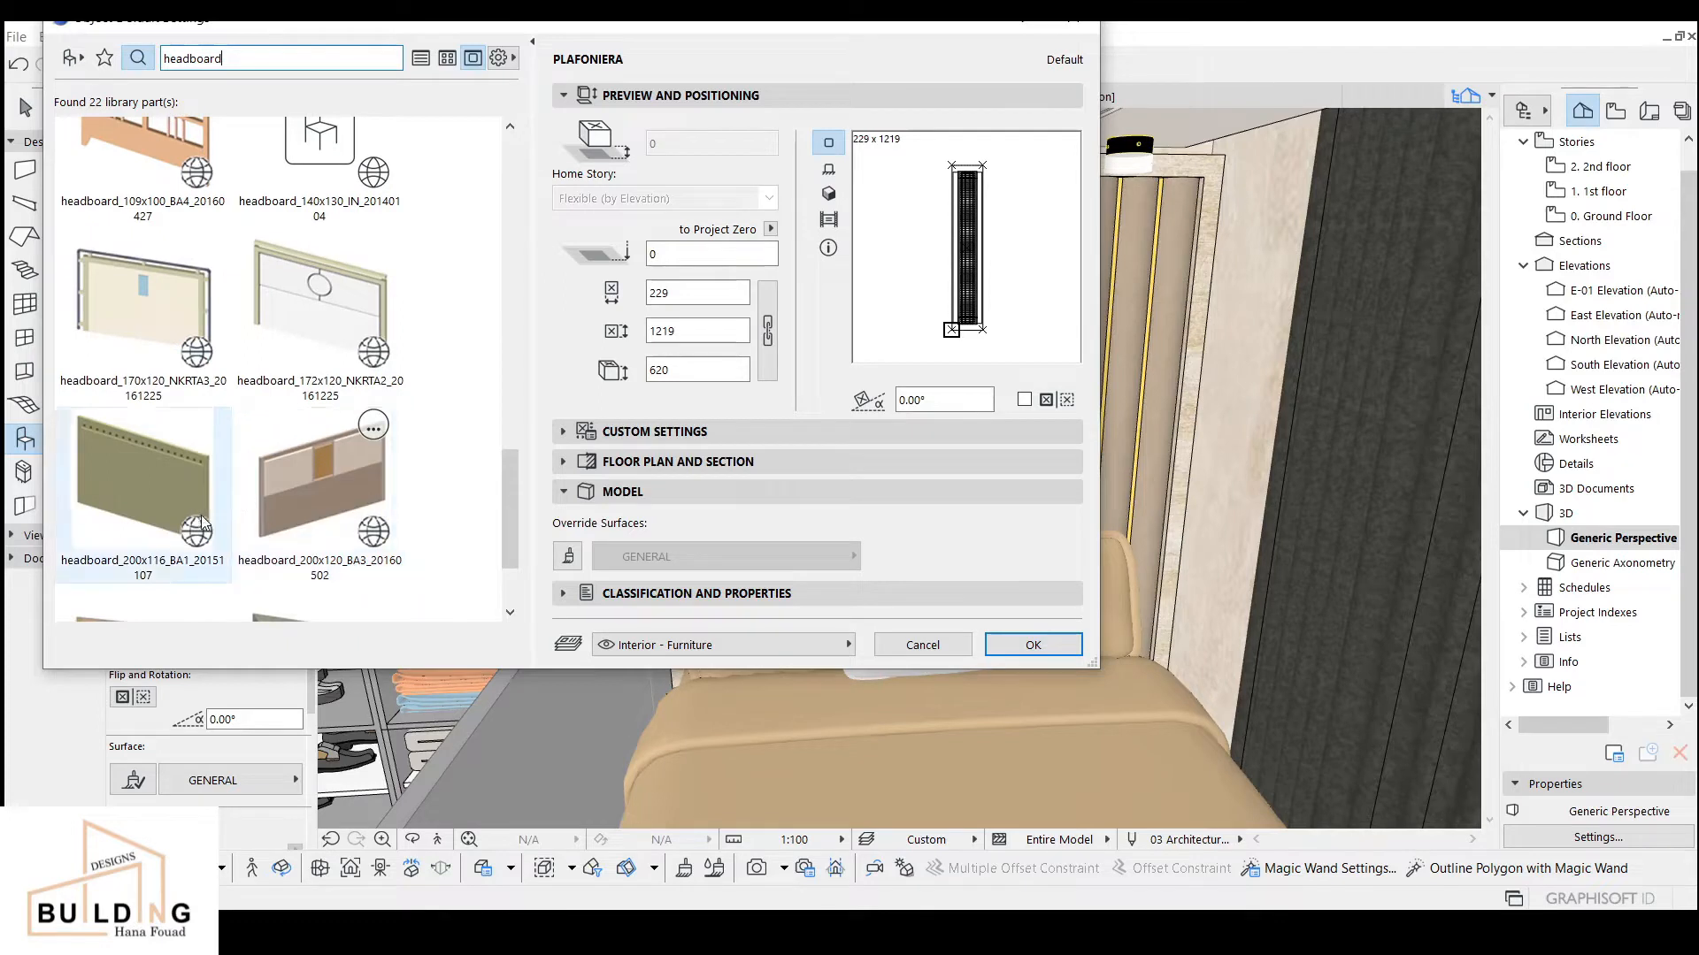
scroll(239, 503, down, 3)
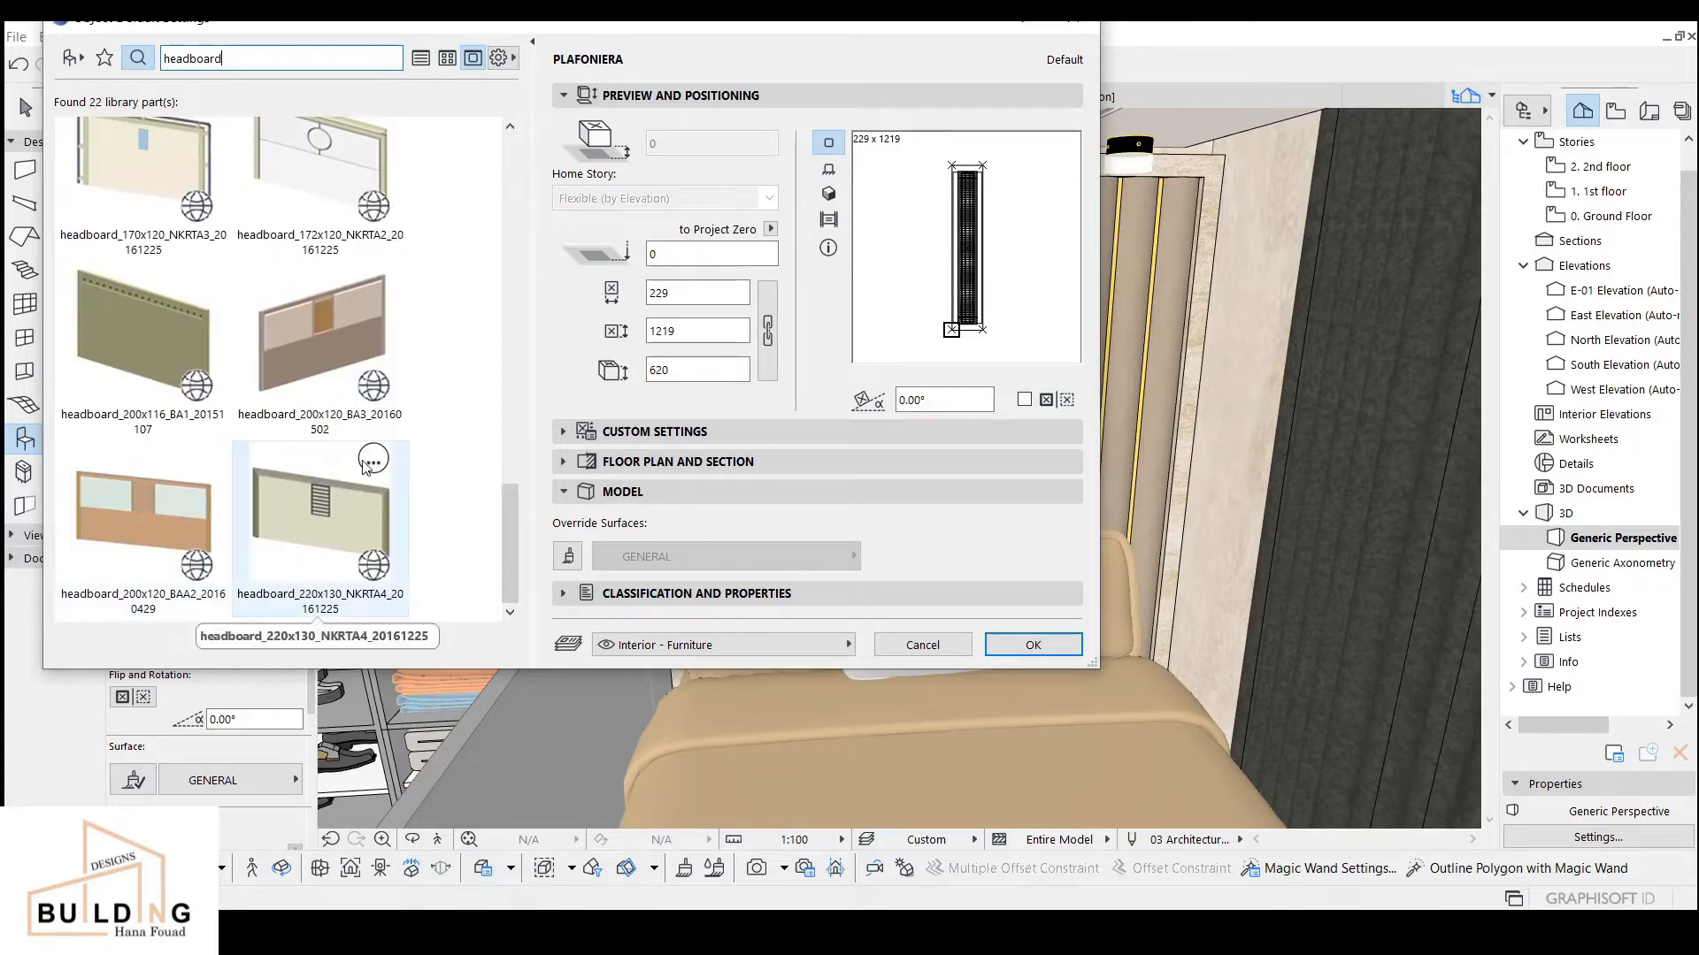
click(923, 645)
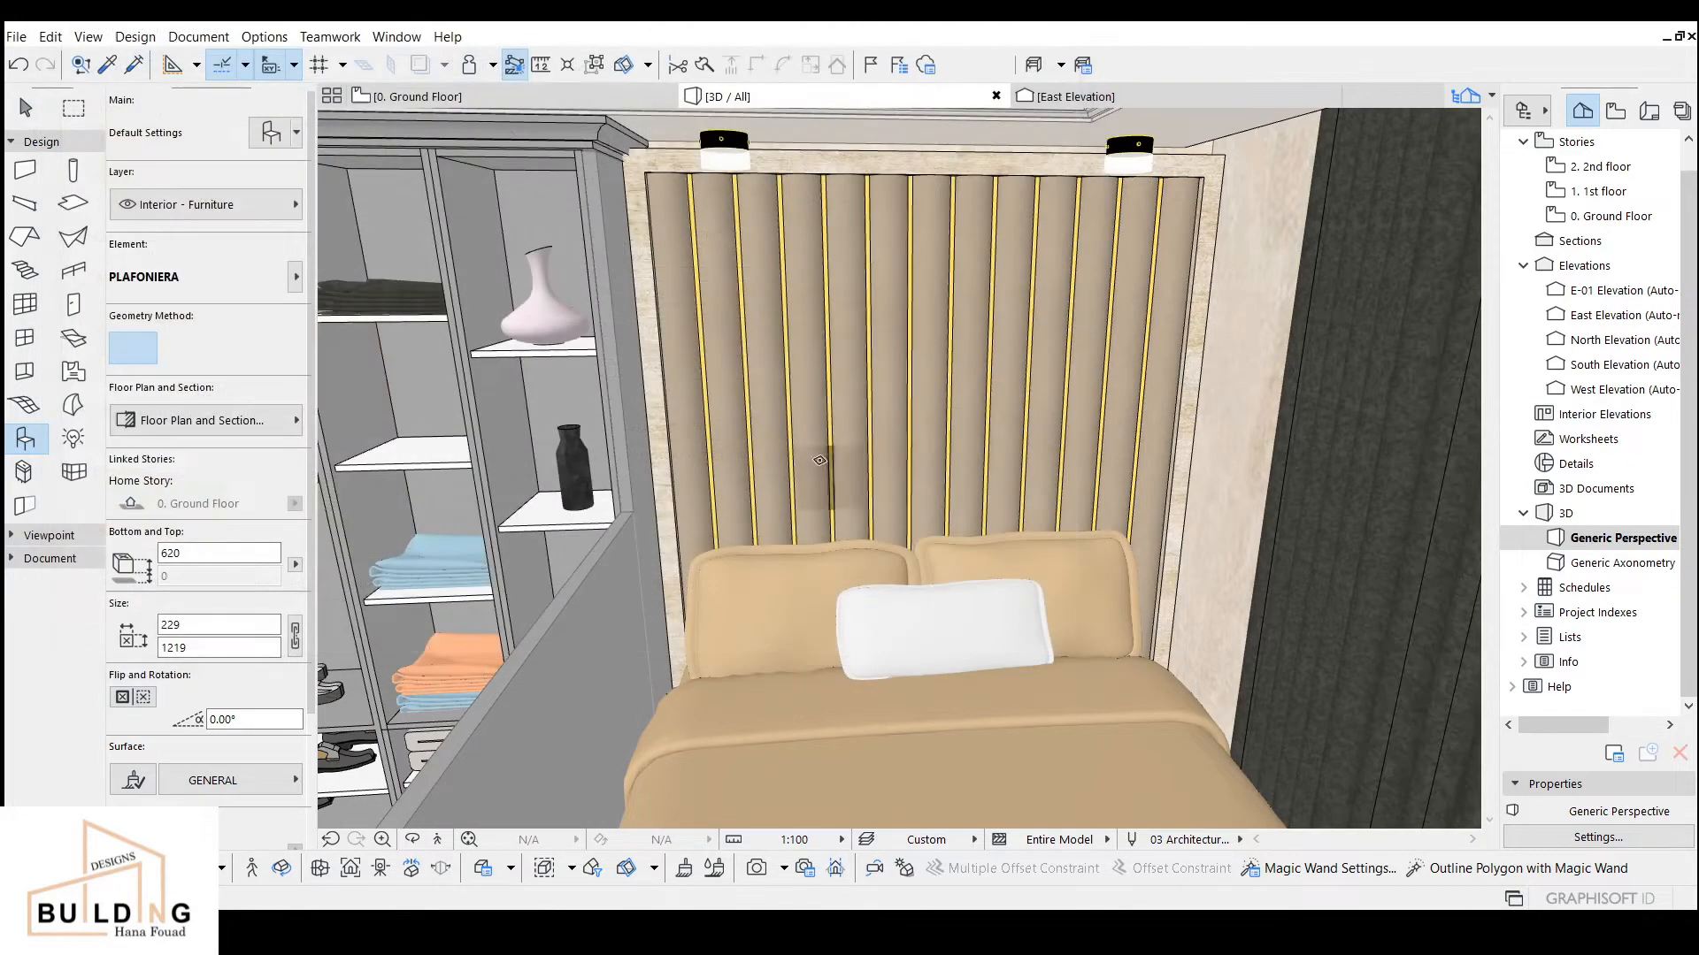
key(Escape)
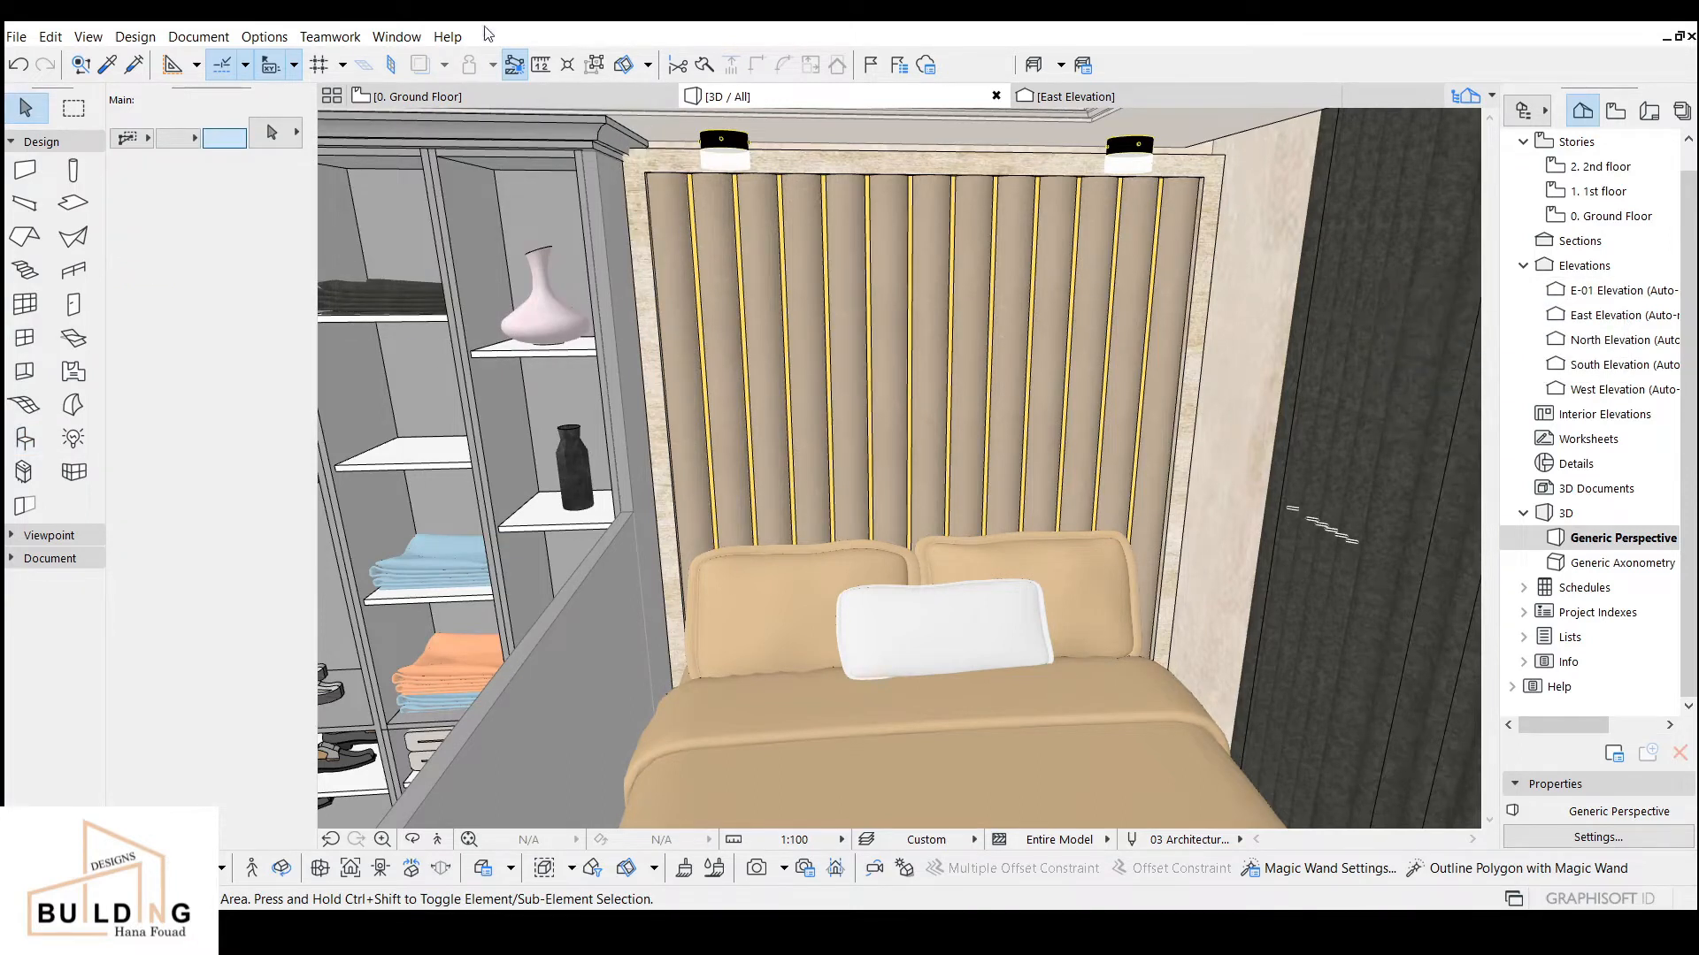
Step: Measure the width available for the headboard along the wall behind the bed on the ground floor plan
click(497, 91)
scroll(825, 301, down, 1)
middle_drag(659, 240, 841, 275)
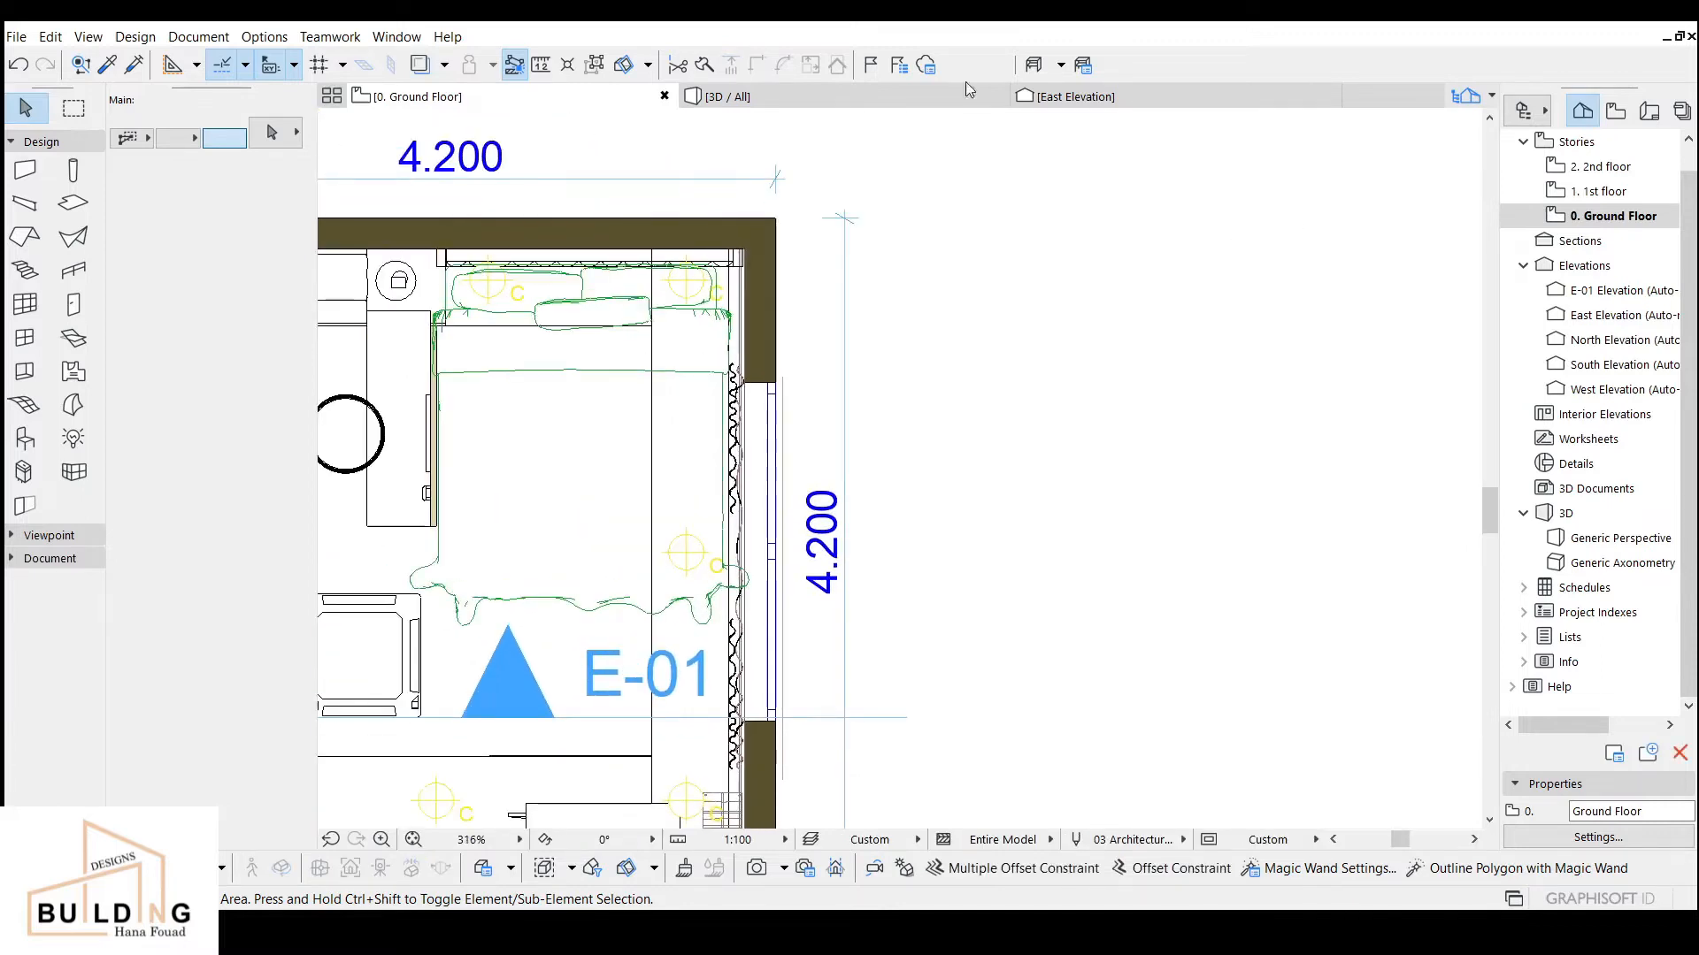
click(541, 65)
scroll(495, 244, up, 2)
click(414, 252)
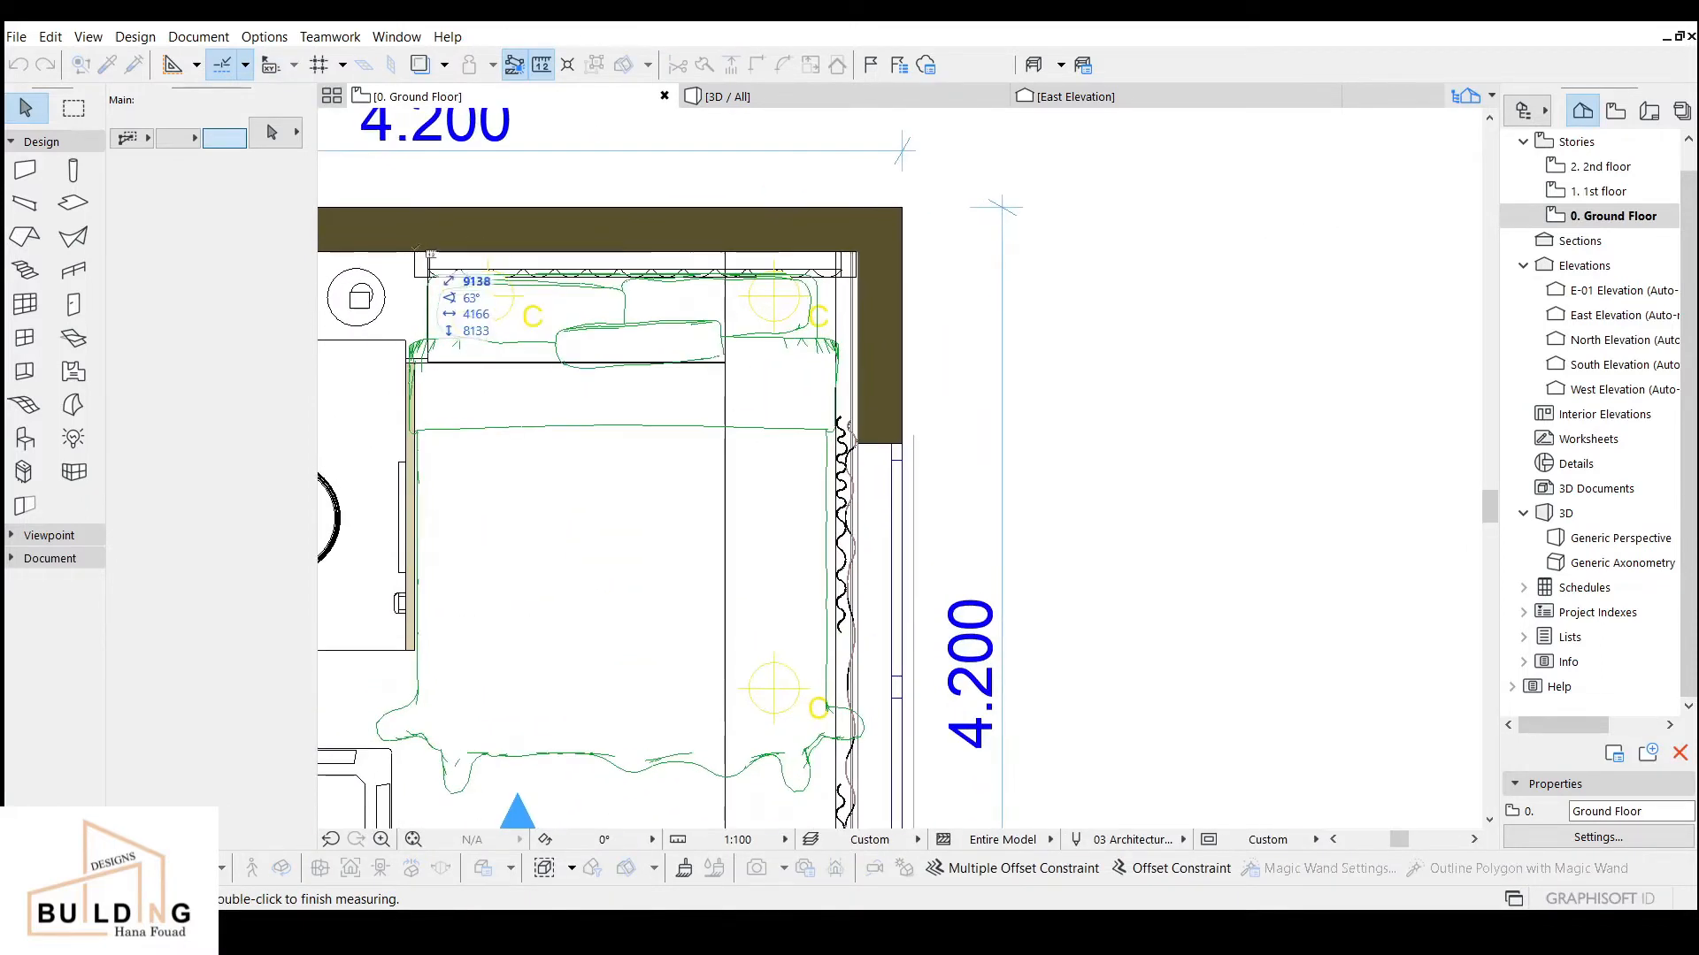
double_click(855, 252)
Step: Draw a rectangular slab 1858 mm wide and 115 mm deep in the empty area beside the bedroom plan
scroll(940, 375, down, 1)
middle_drag(943, 377, 804, 403)
middle_drag(1095, 385, 998, 352)
click(73, 202)
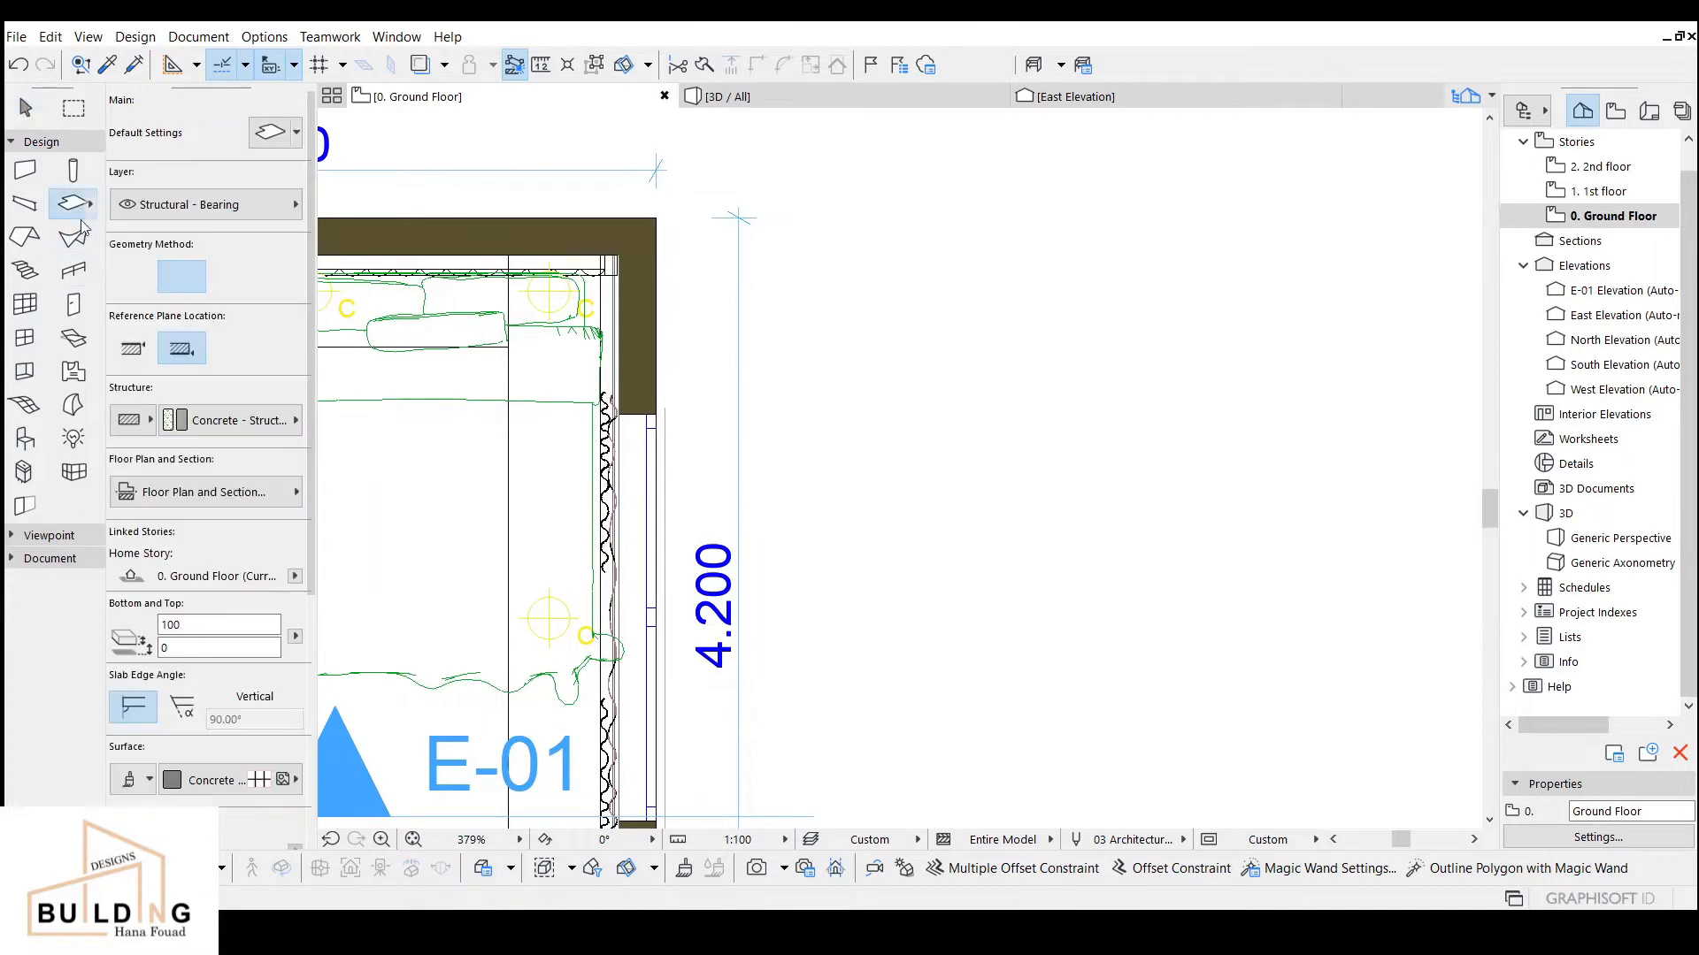
scroll(1076, 336, up, 1)
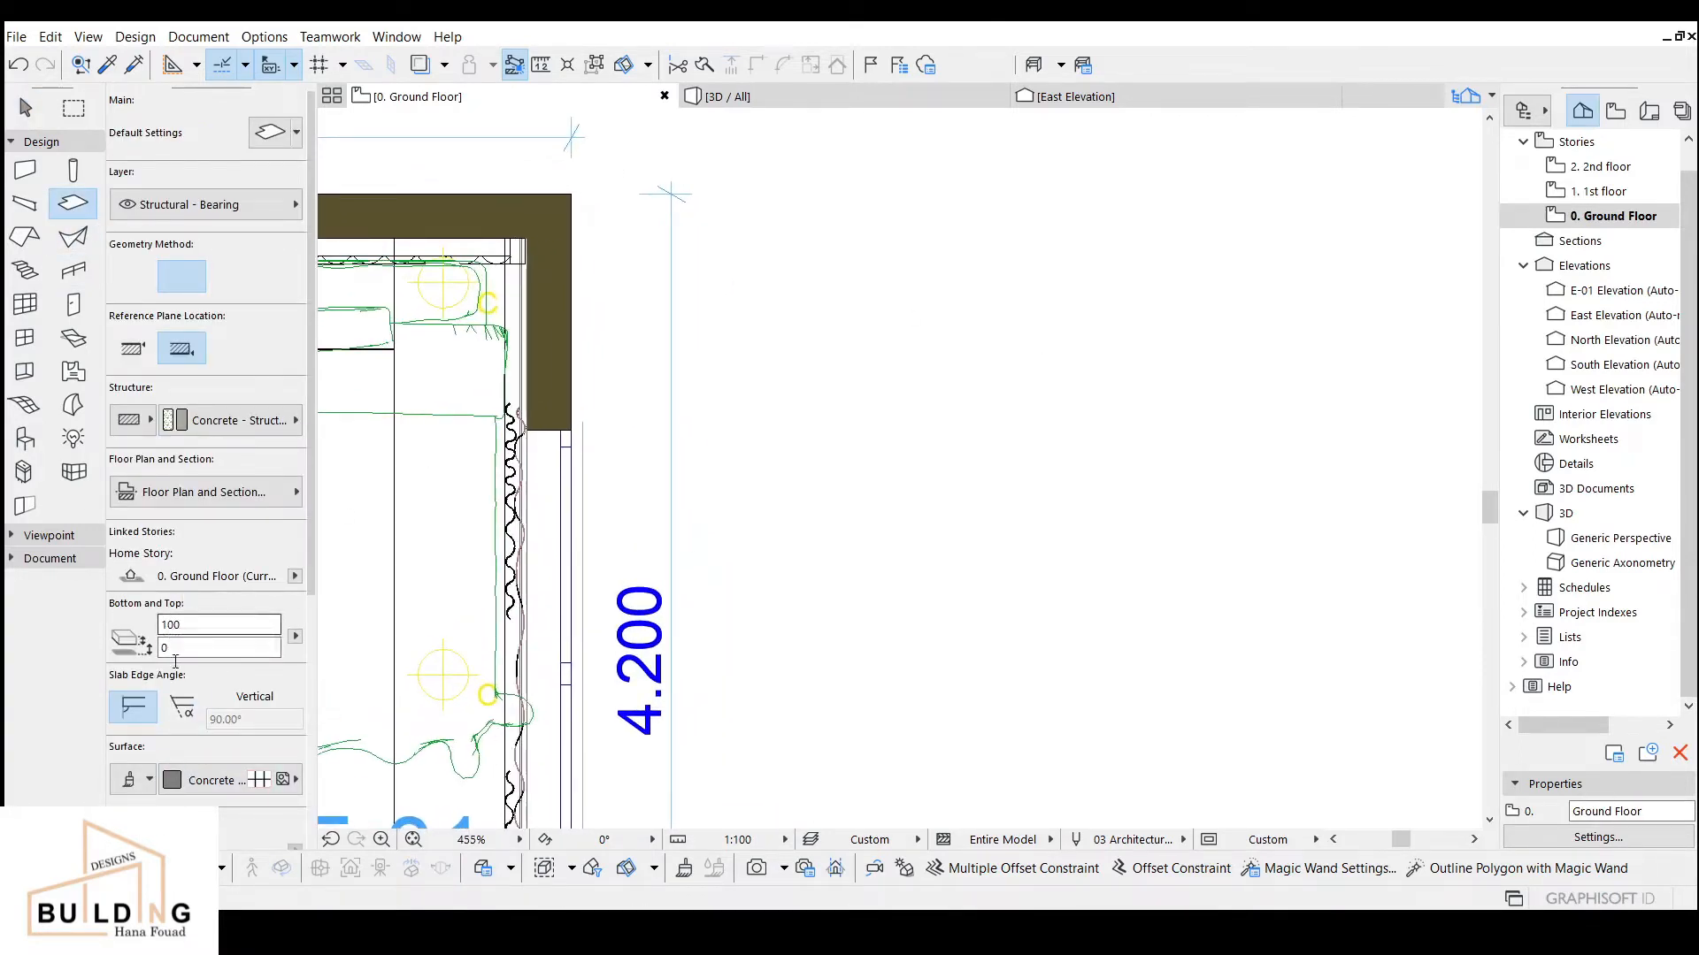
scroll(206, 686, down, 4)
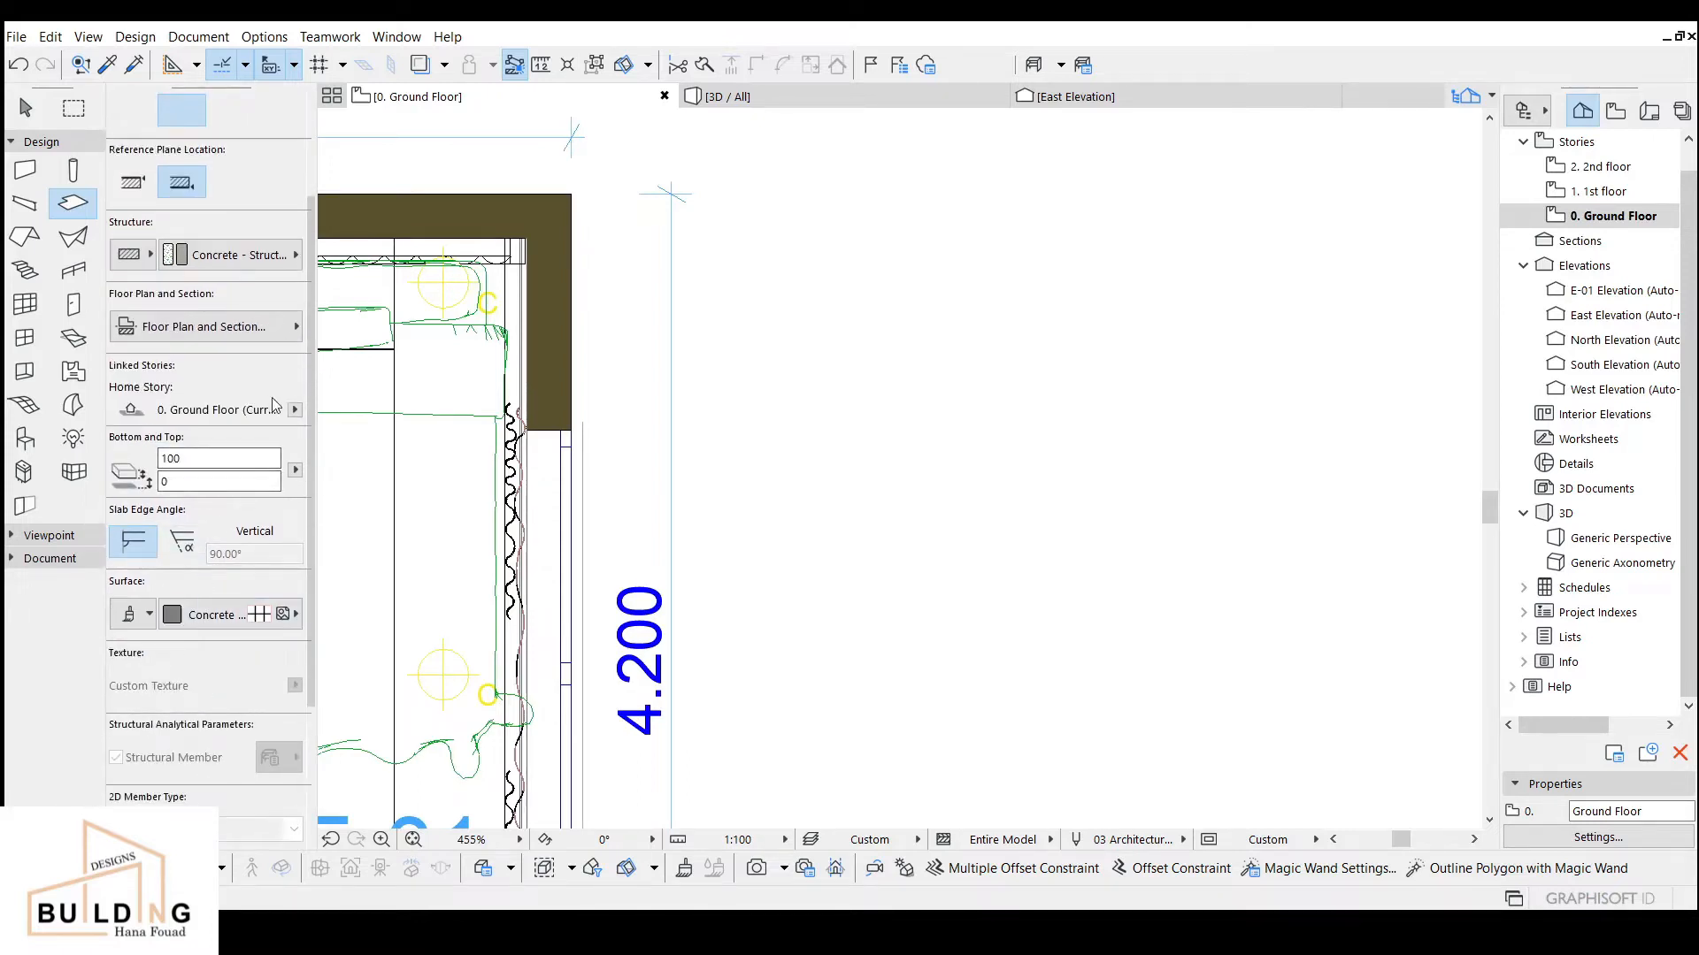
middle_drag(1045, 323, 899, 360)
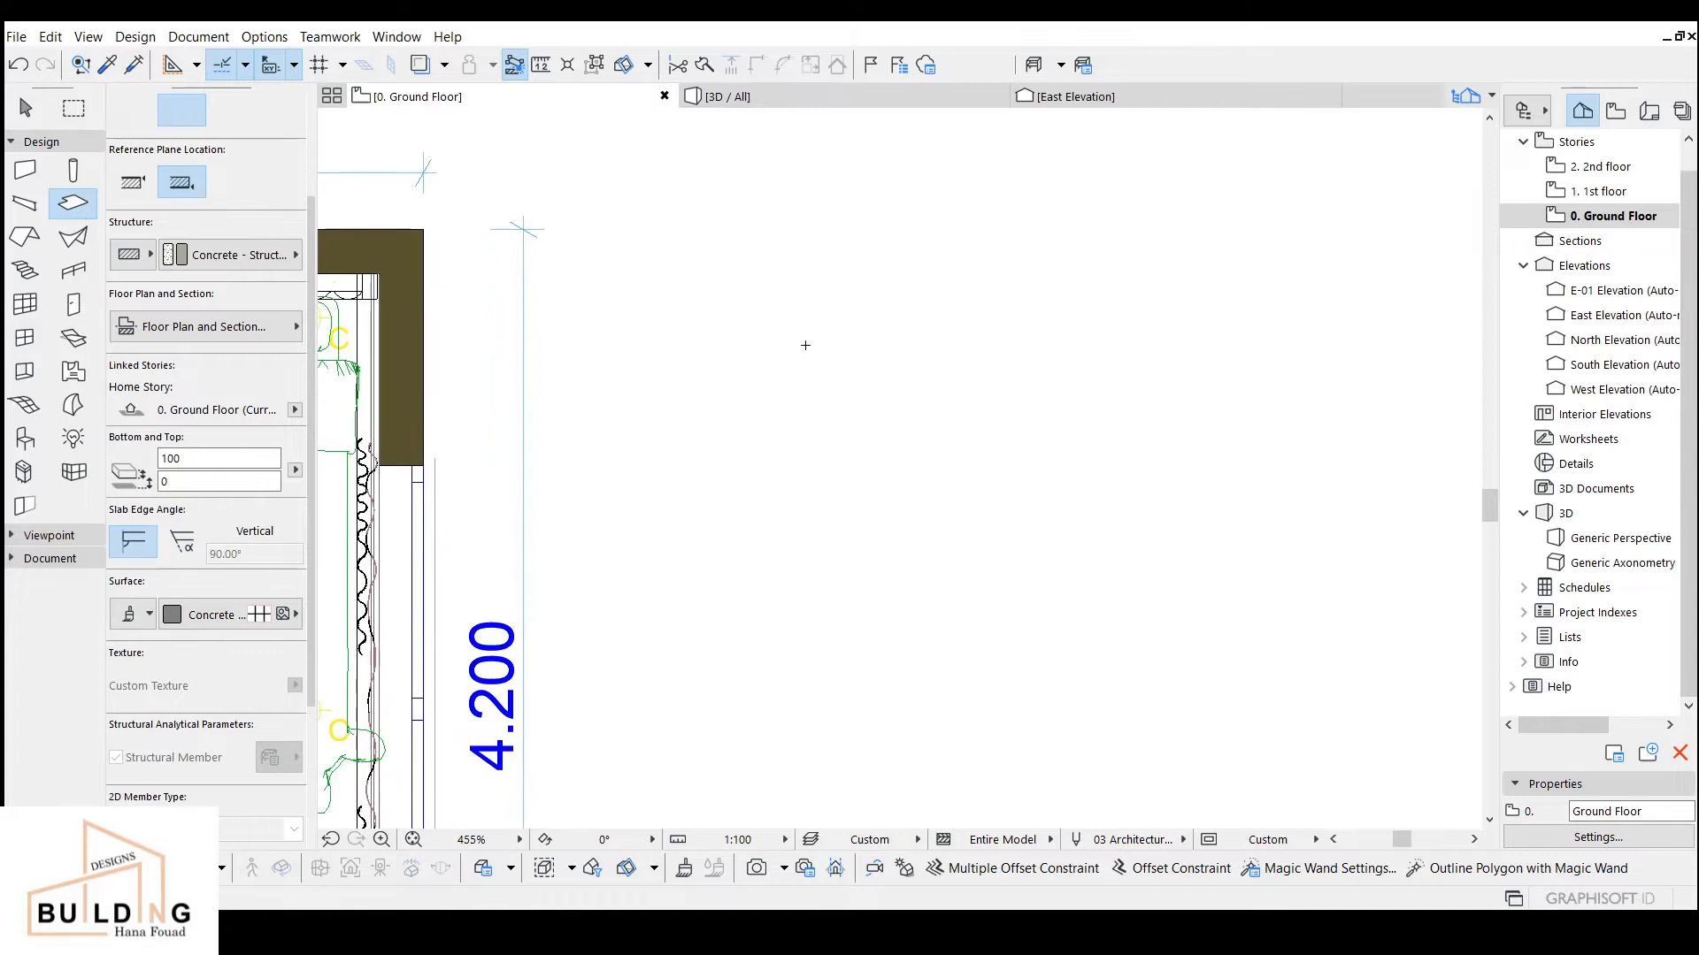
scroll(768, 289, up, 2)
click(754, 299)
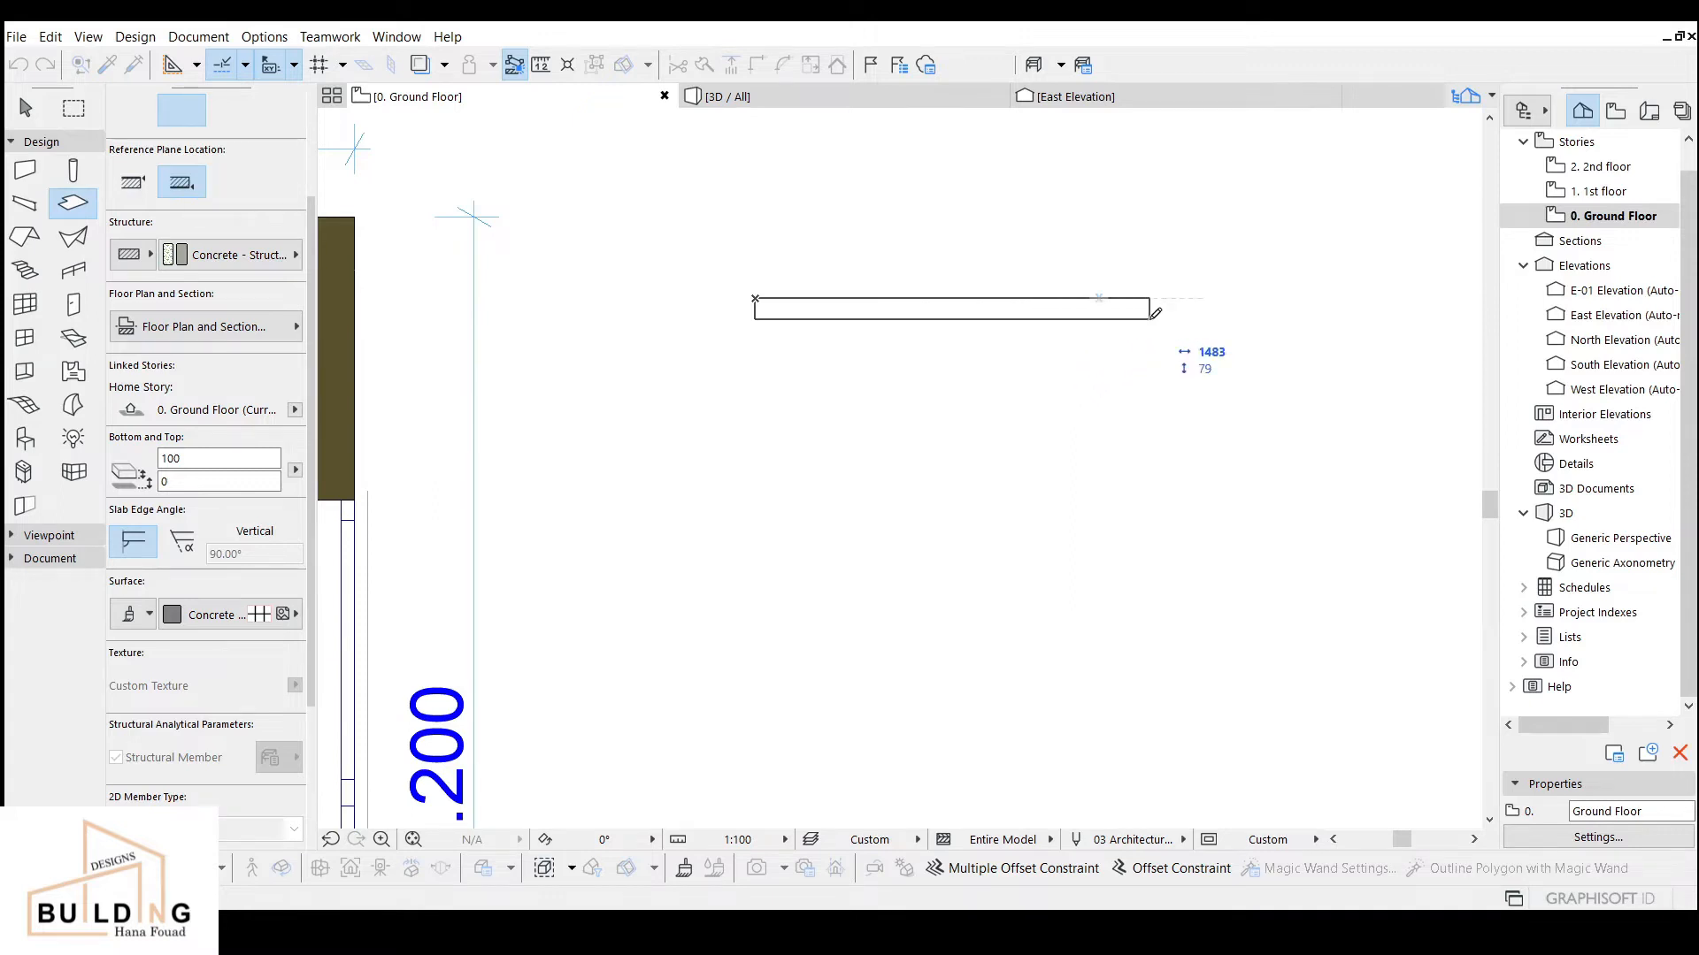
text(1)
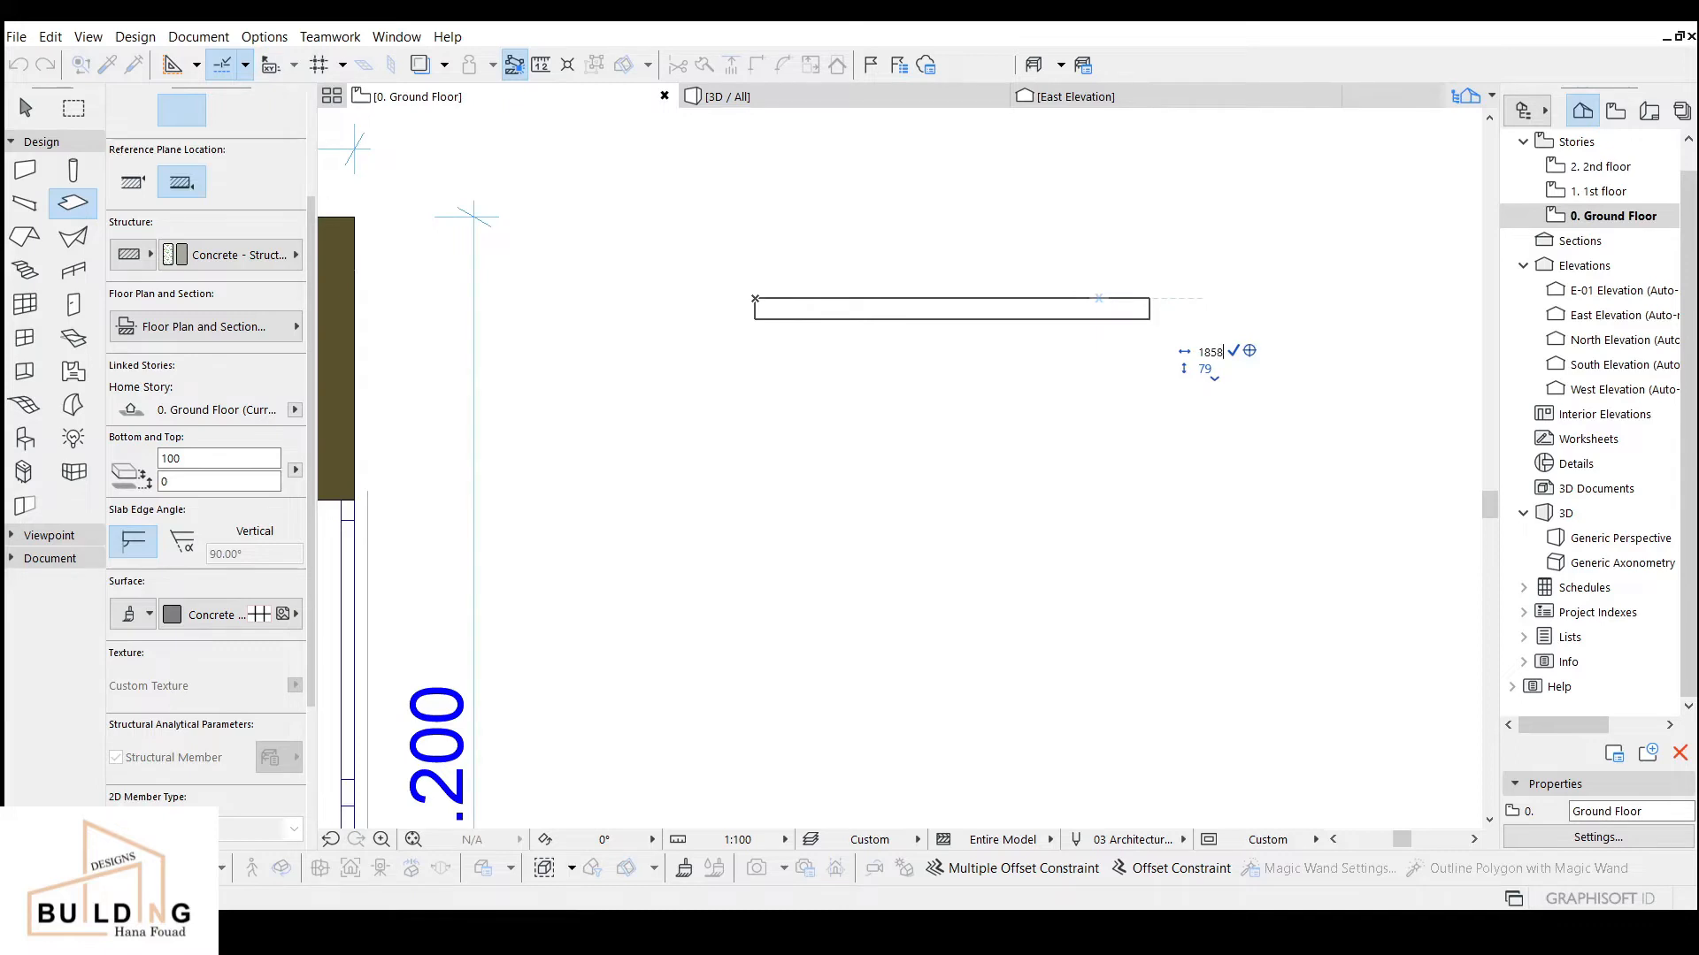
key(Tab)
text(115)
key(Return)
Step: Draw a 65 by 115 mm slab against the left end of the long slab, starting from its upper corner
scroll(1250, 326, up, 4)
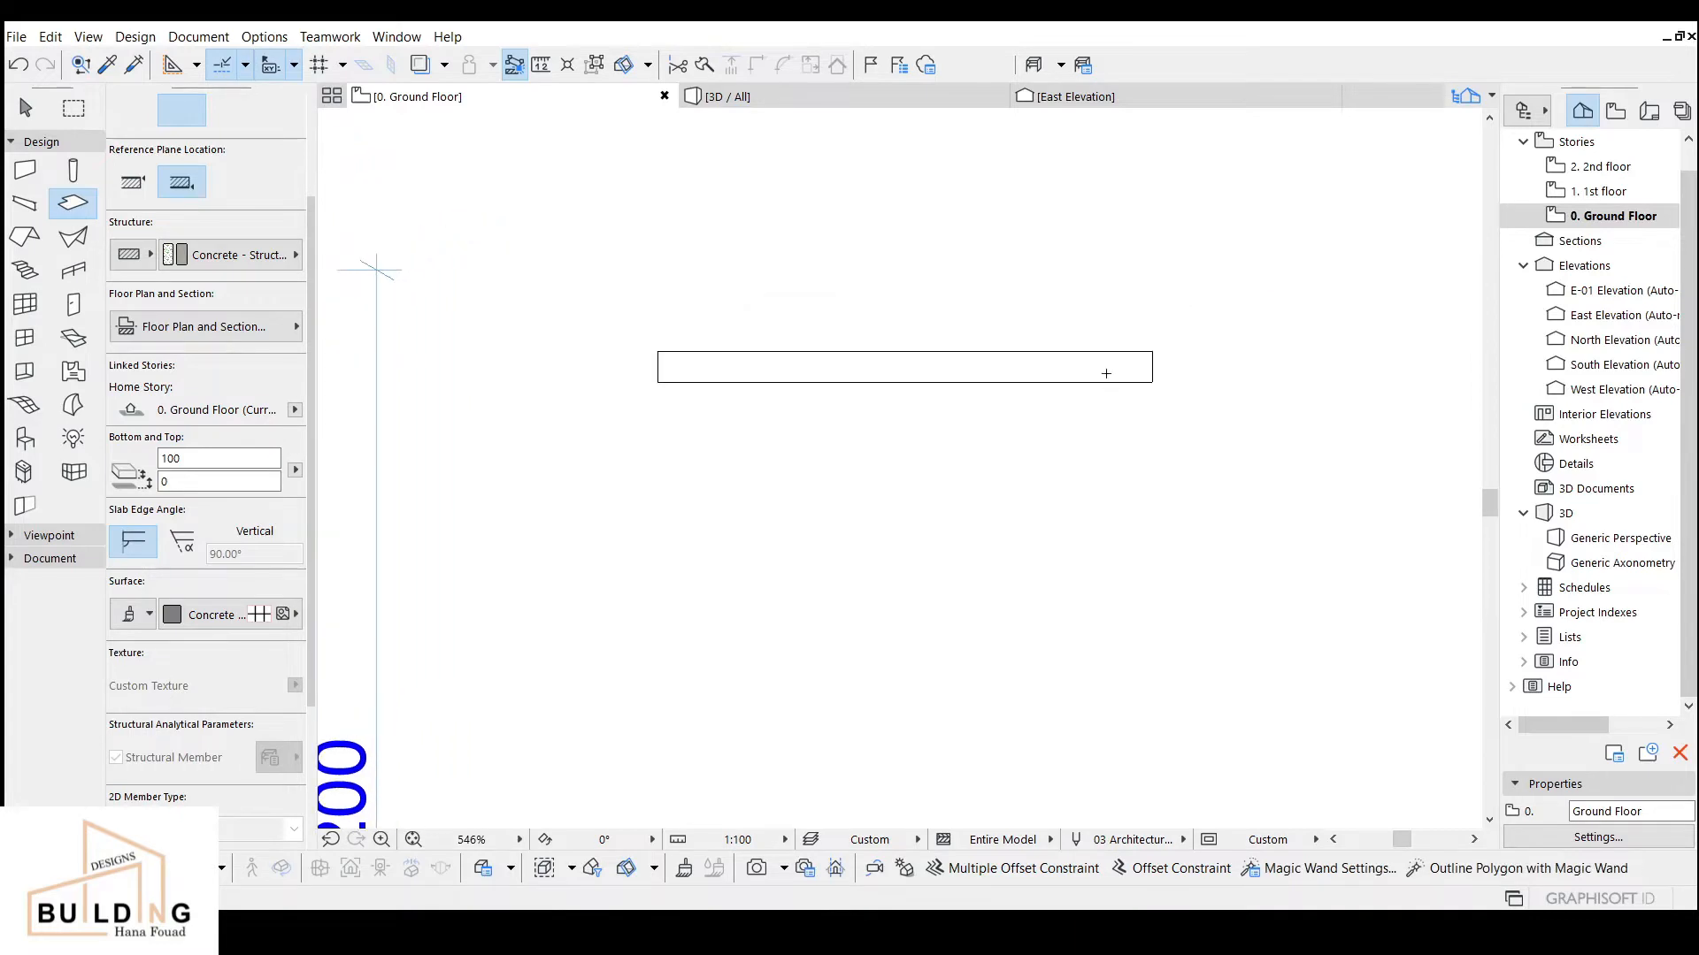
middle_drag(1163, 361, 1415, 407)
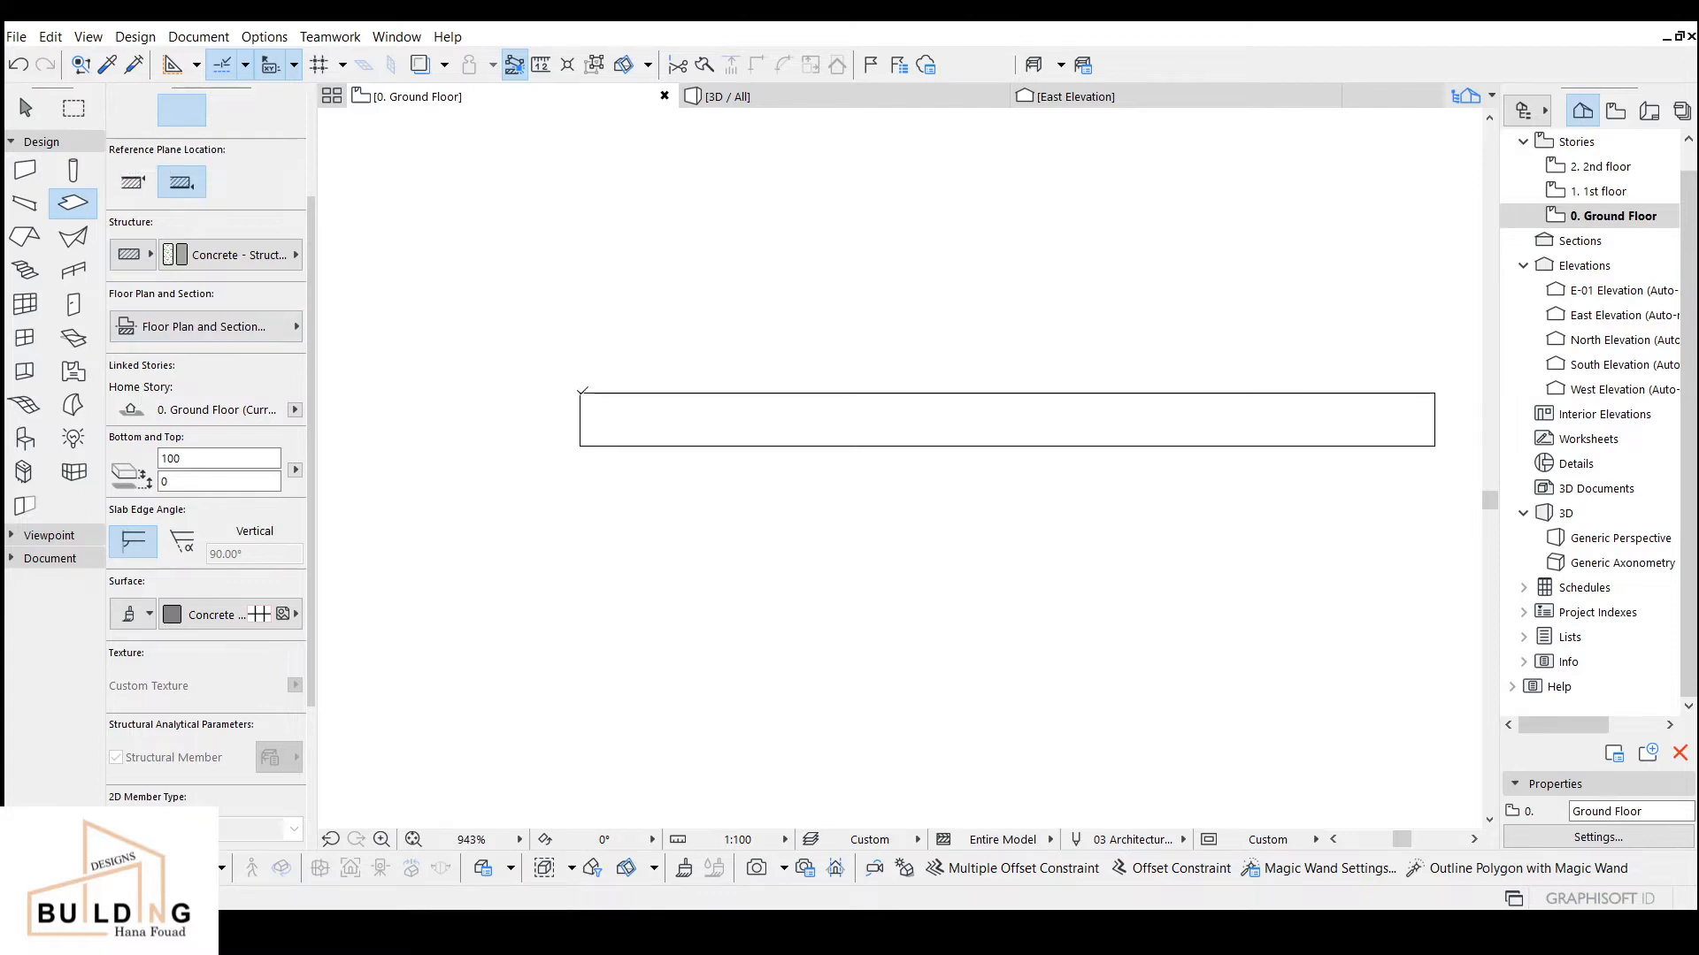
click(580, 393)
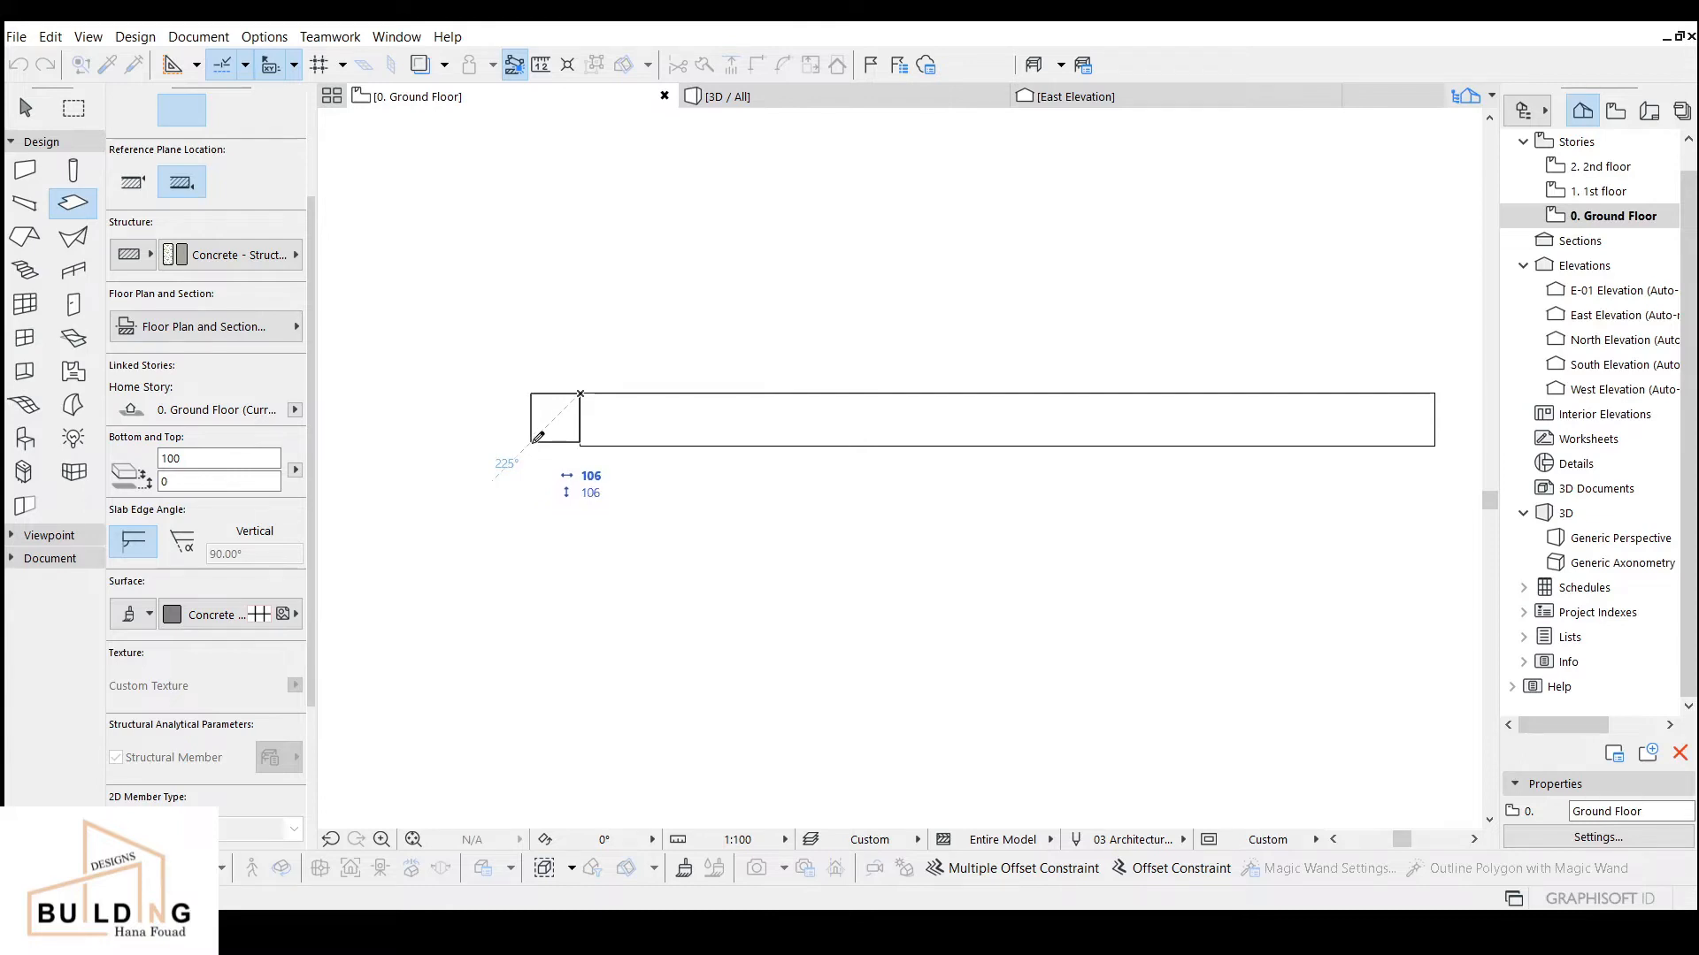
text(65)
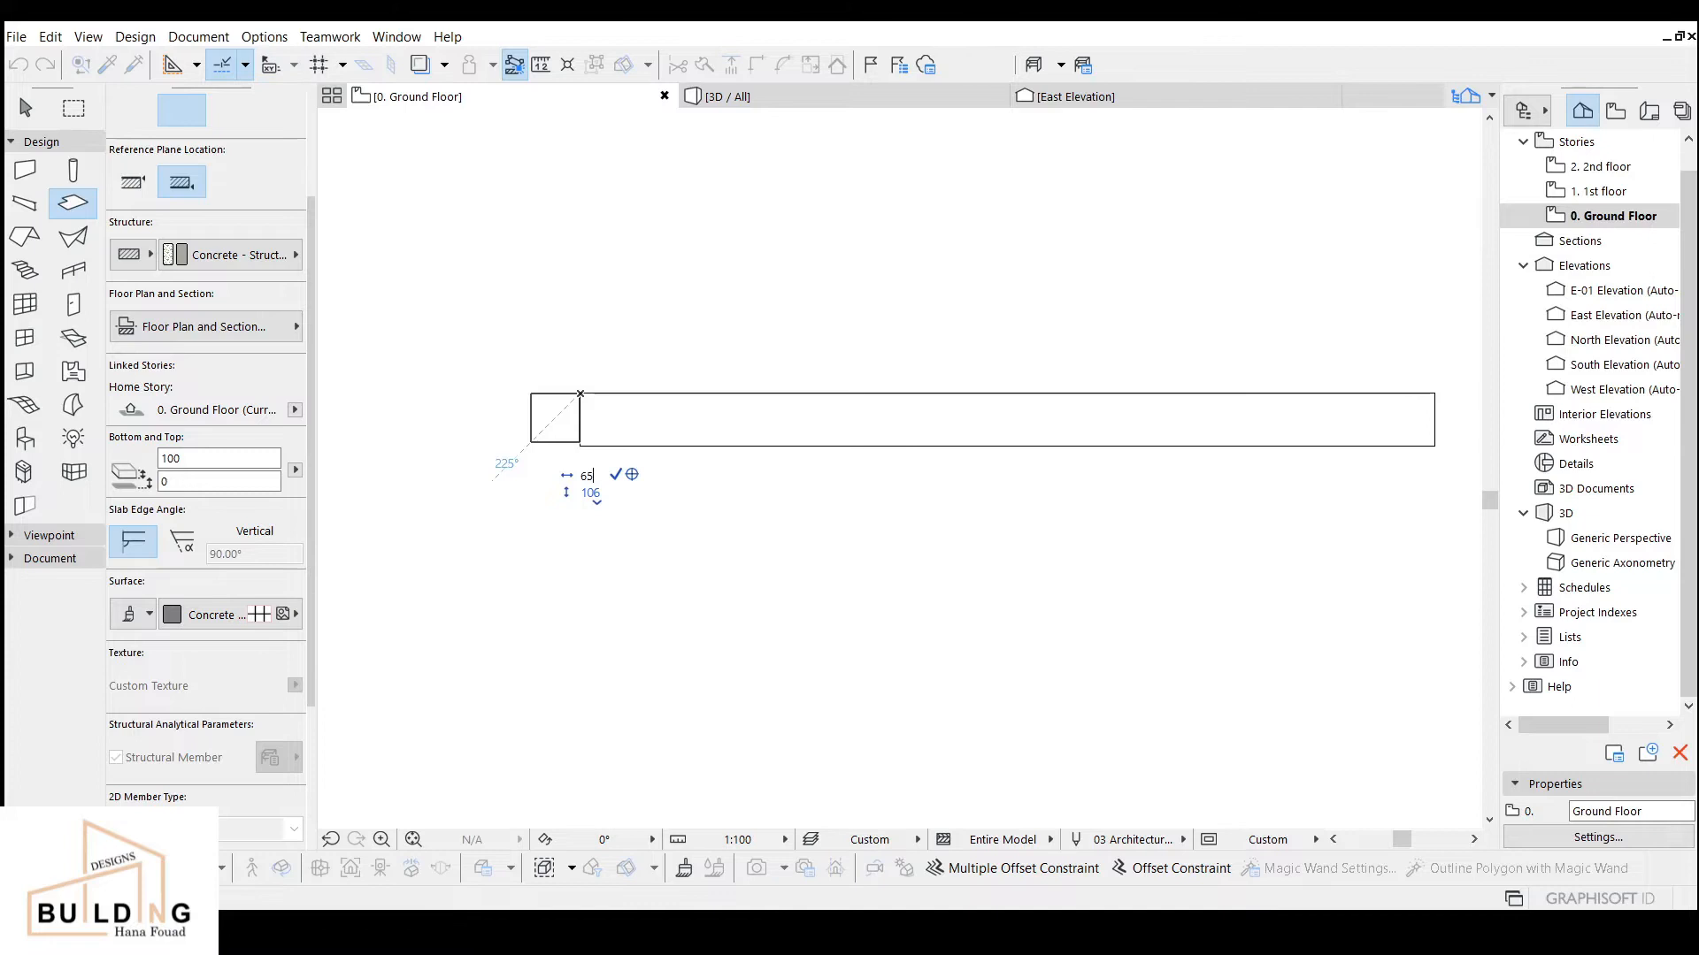
key(Tab)
text(115)
key(Return)
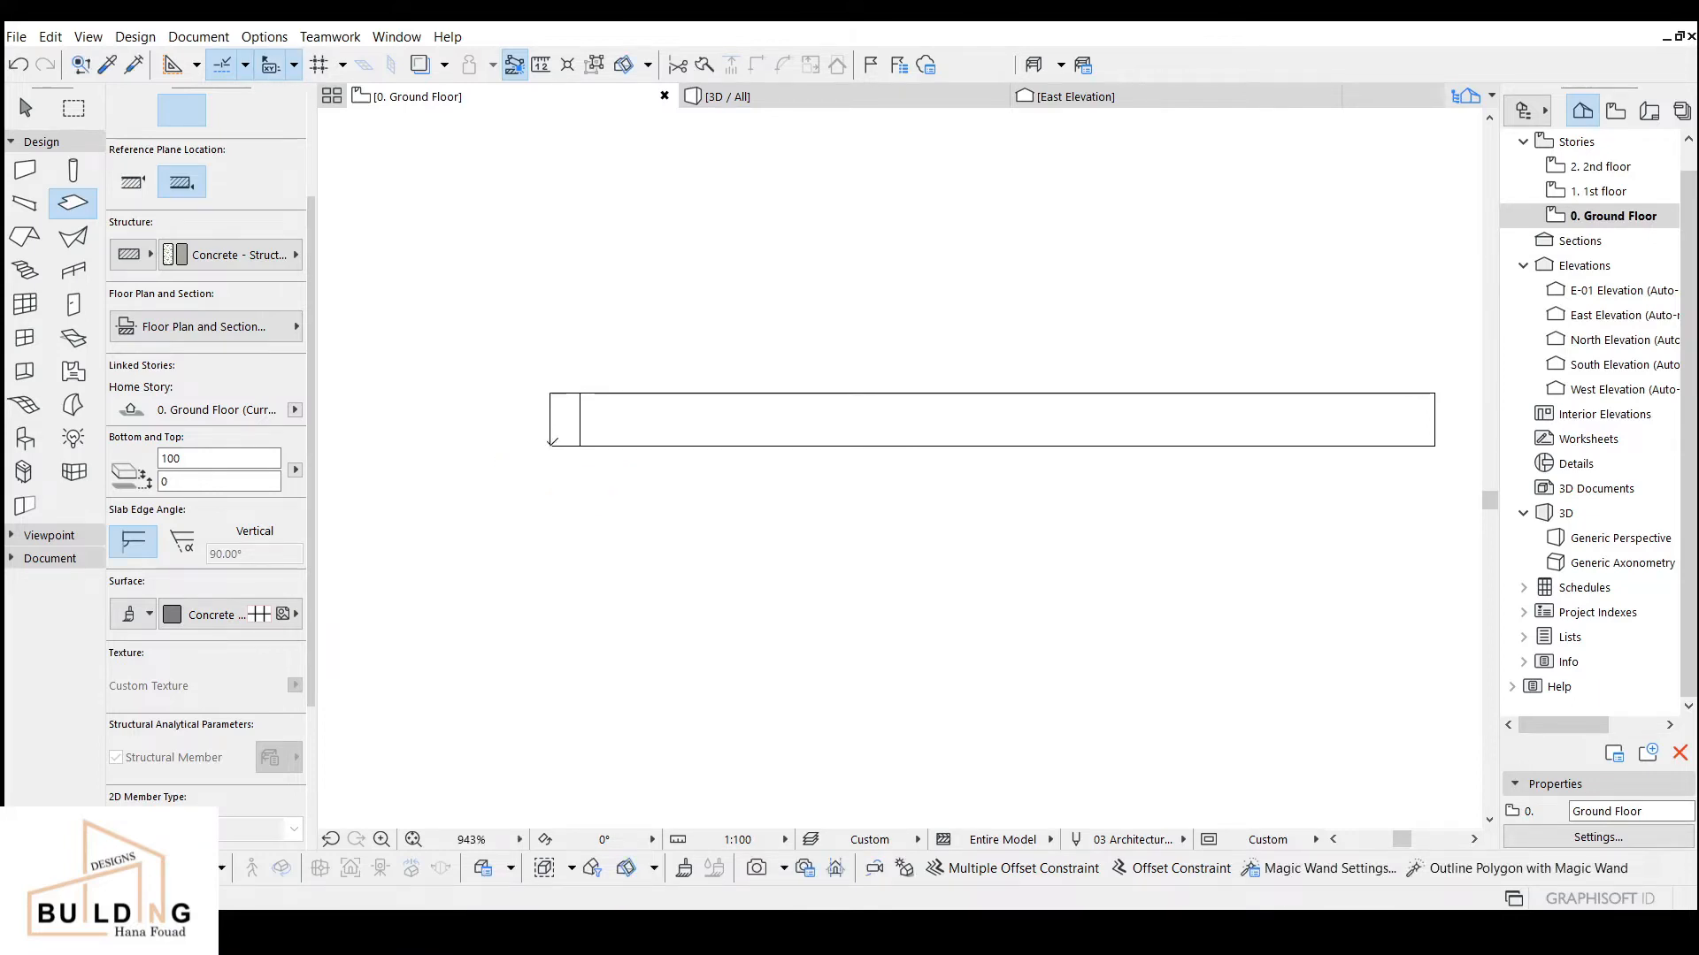
Step: Copy the small end slab to the opposite end of the long slab
key(Escape)
click(556, 436)
key(ctrl+shift+d)
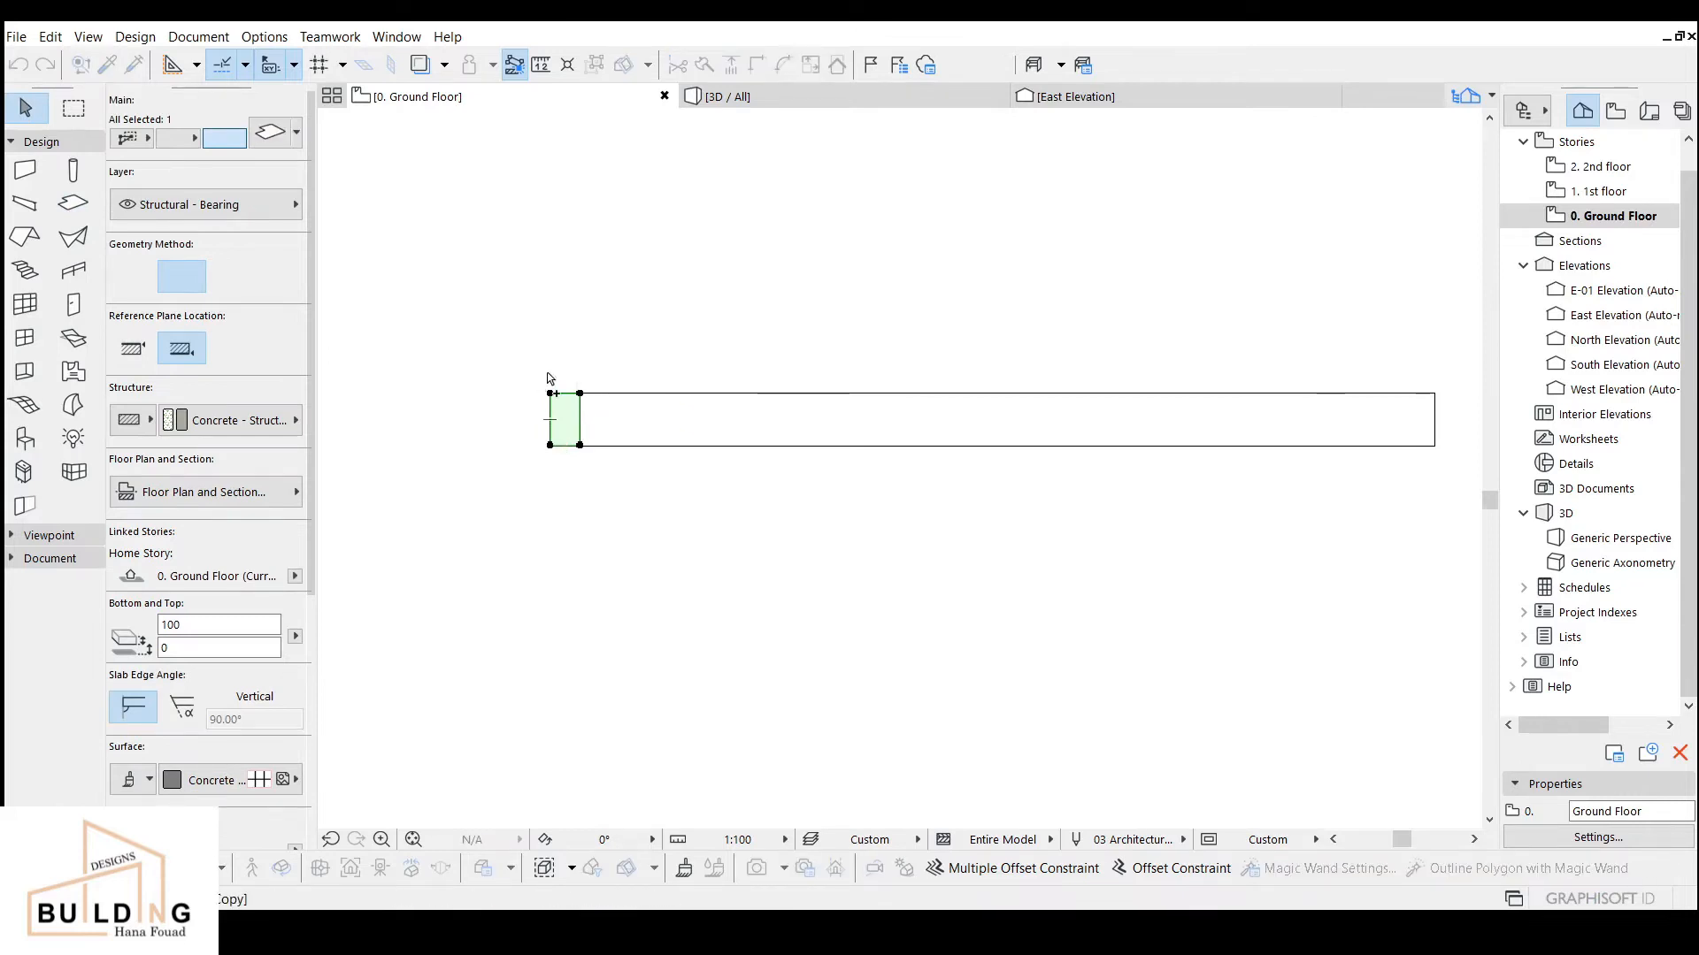
click(550, 394)
scroll(1051, 422, down, 2)
middle_drag(1051, 423, 724, 474)
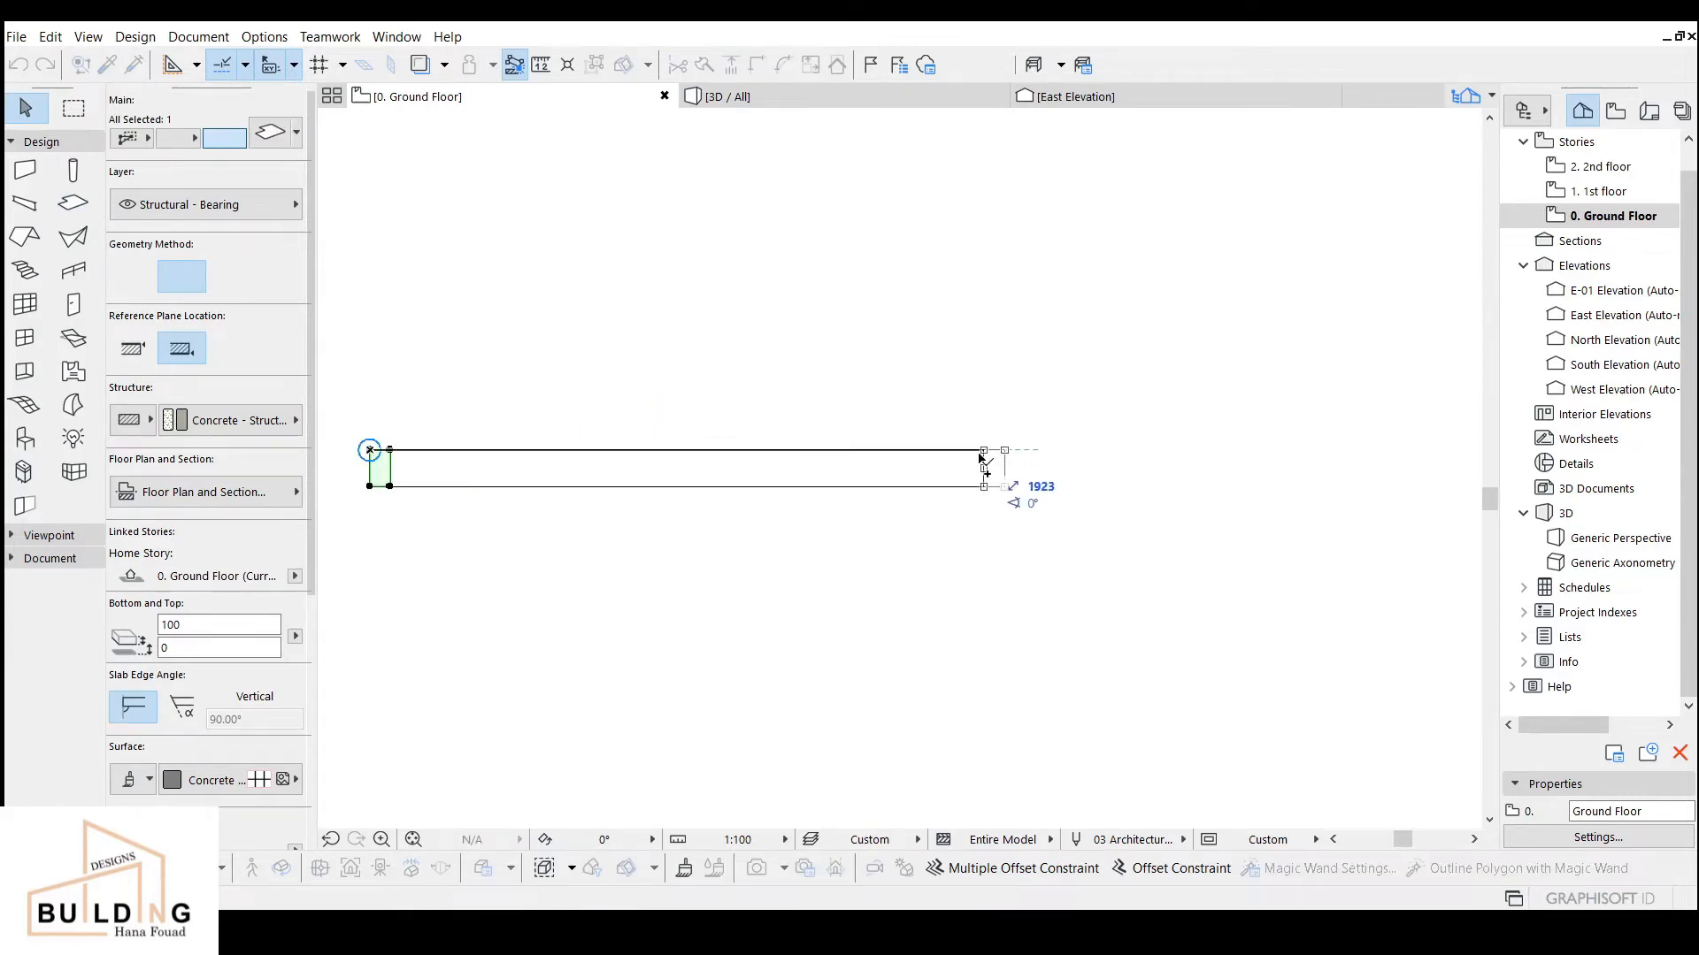
click(983, 450)
middle_drag(819, 537, 1003, 545)
key(Escape)
Step: Draw a horizontal line from the midpoint of the long slab's left edge to just beyond the right end slab
scroll(732, 455, up, 1)
click(24, 143)
click(21, 188)
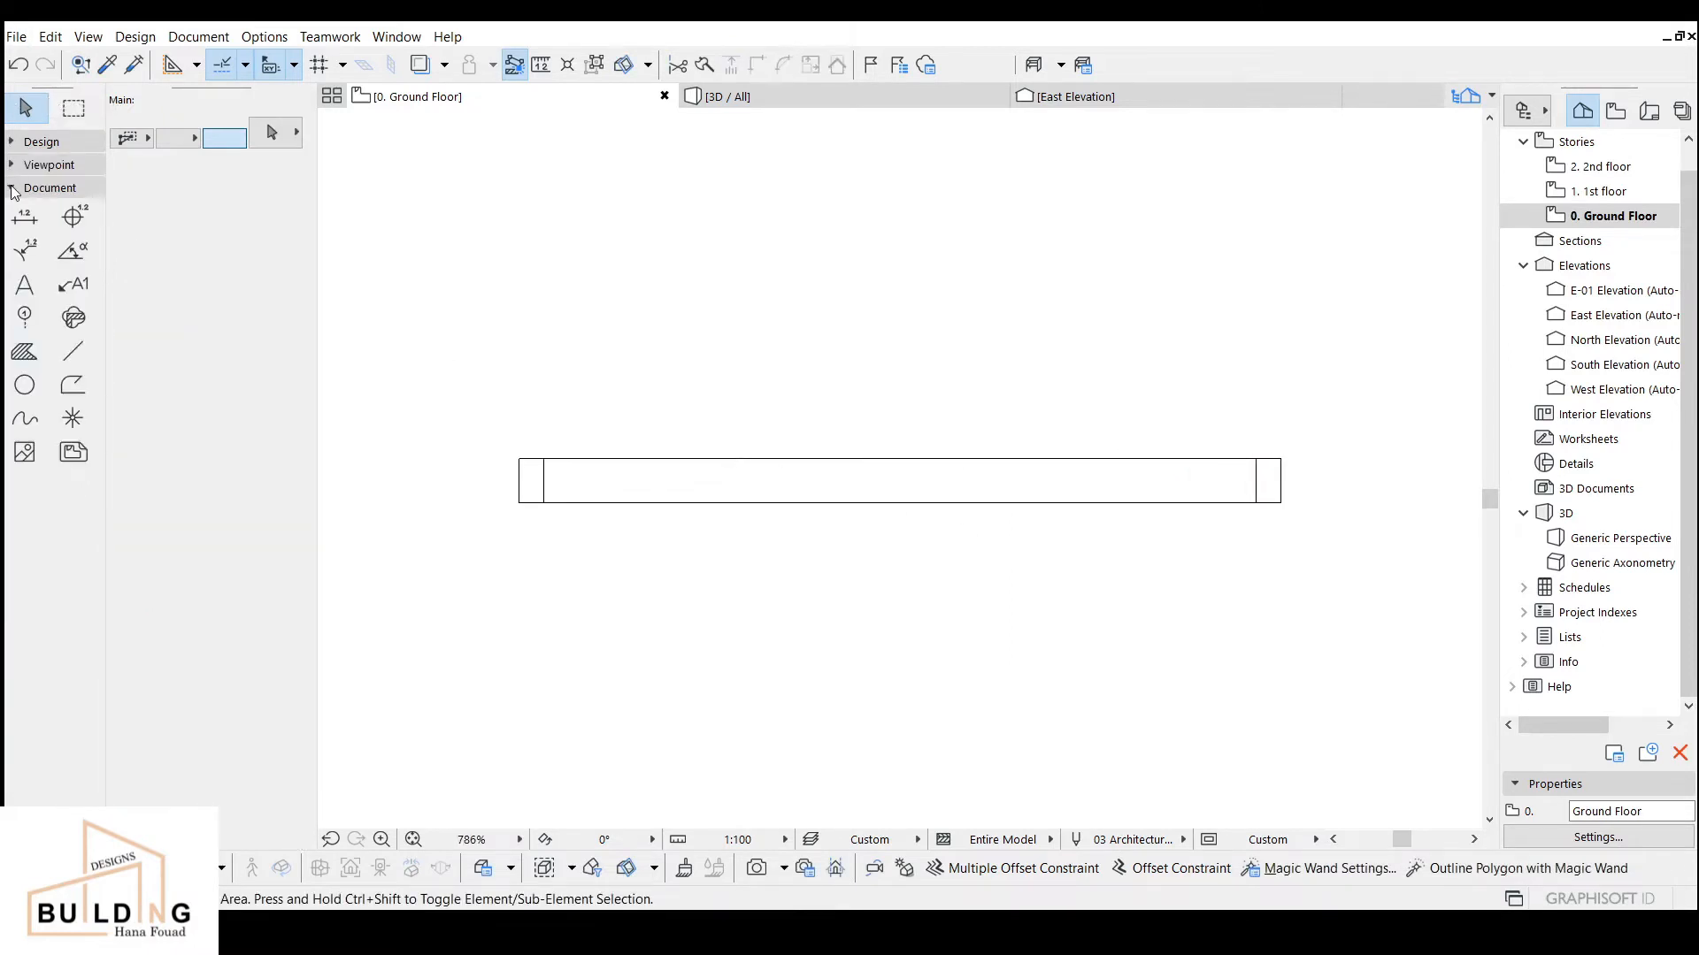
click(73, 352)
scroll(565, 460, up, 4)
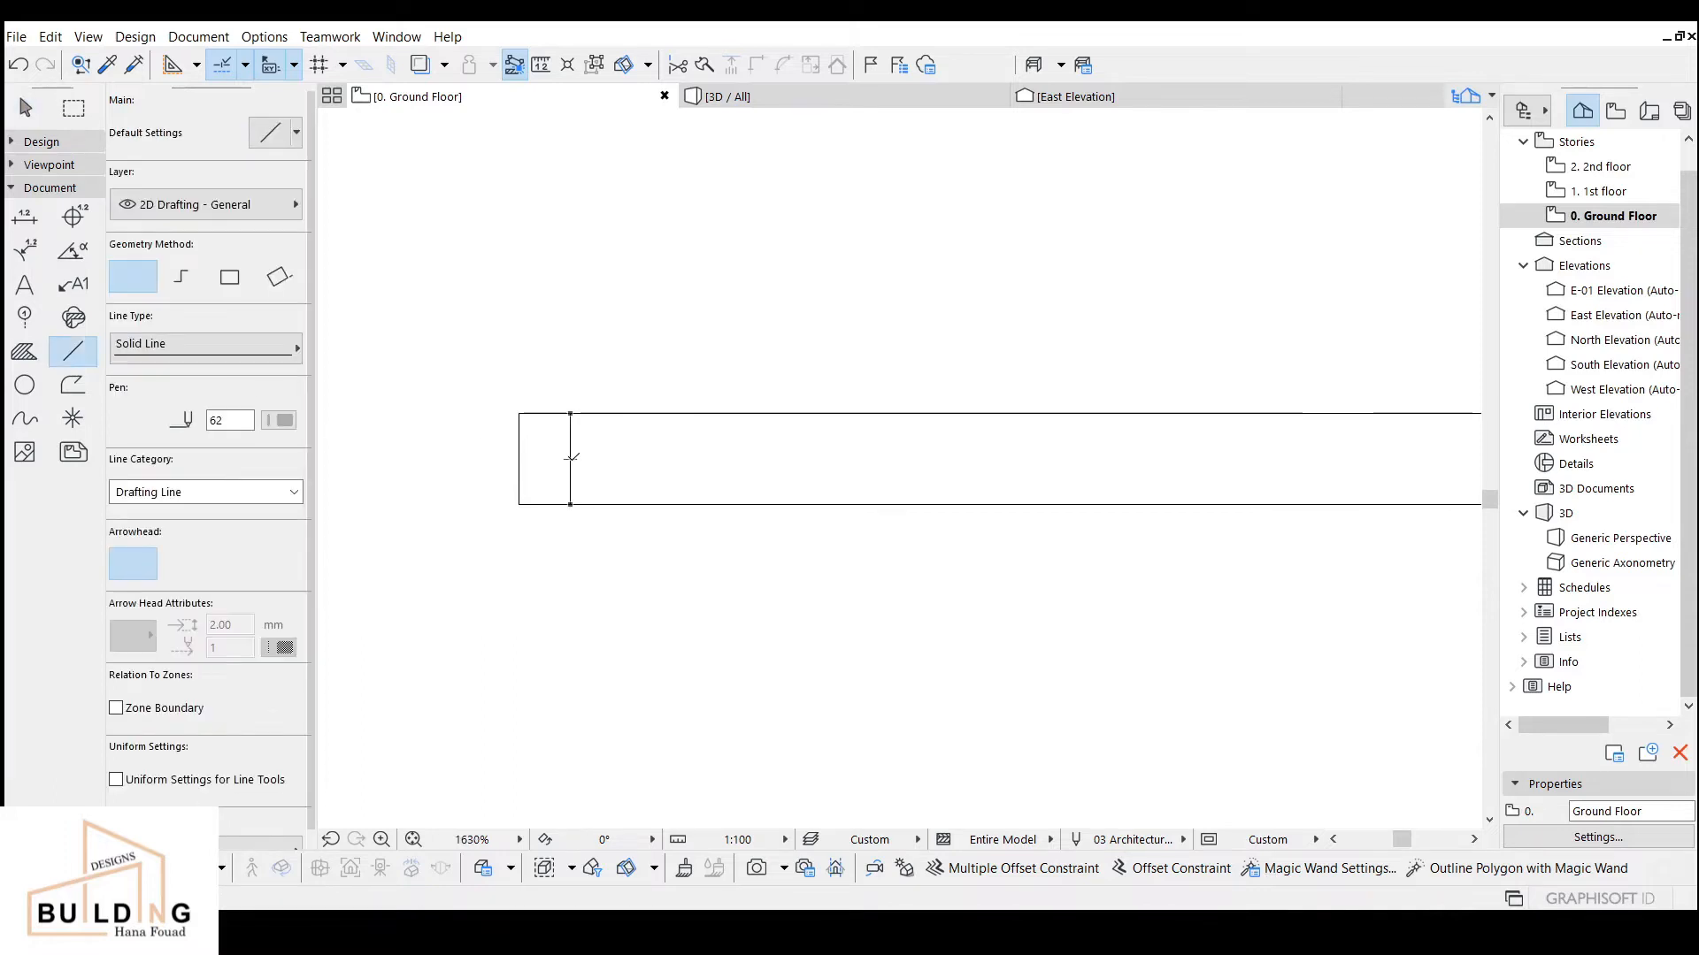
click(571, 459)
scroll(1075, 476, down, 1)
middle_drag(1082, 484, 685, 452)
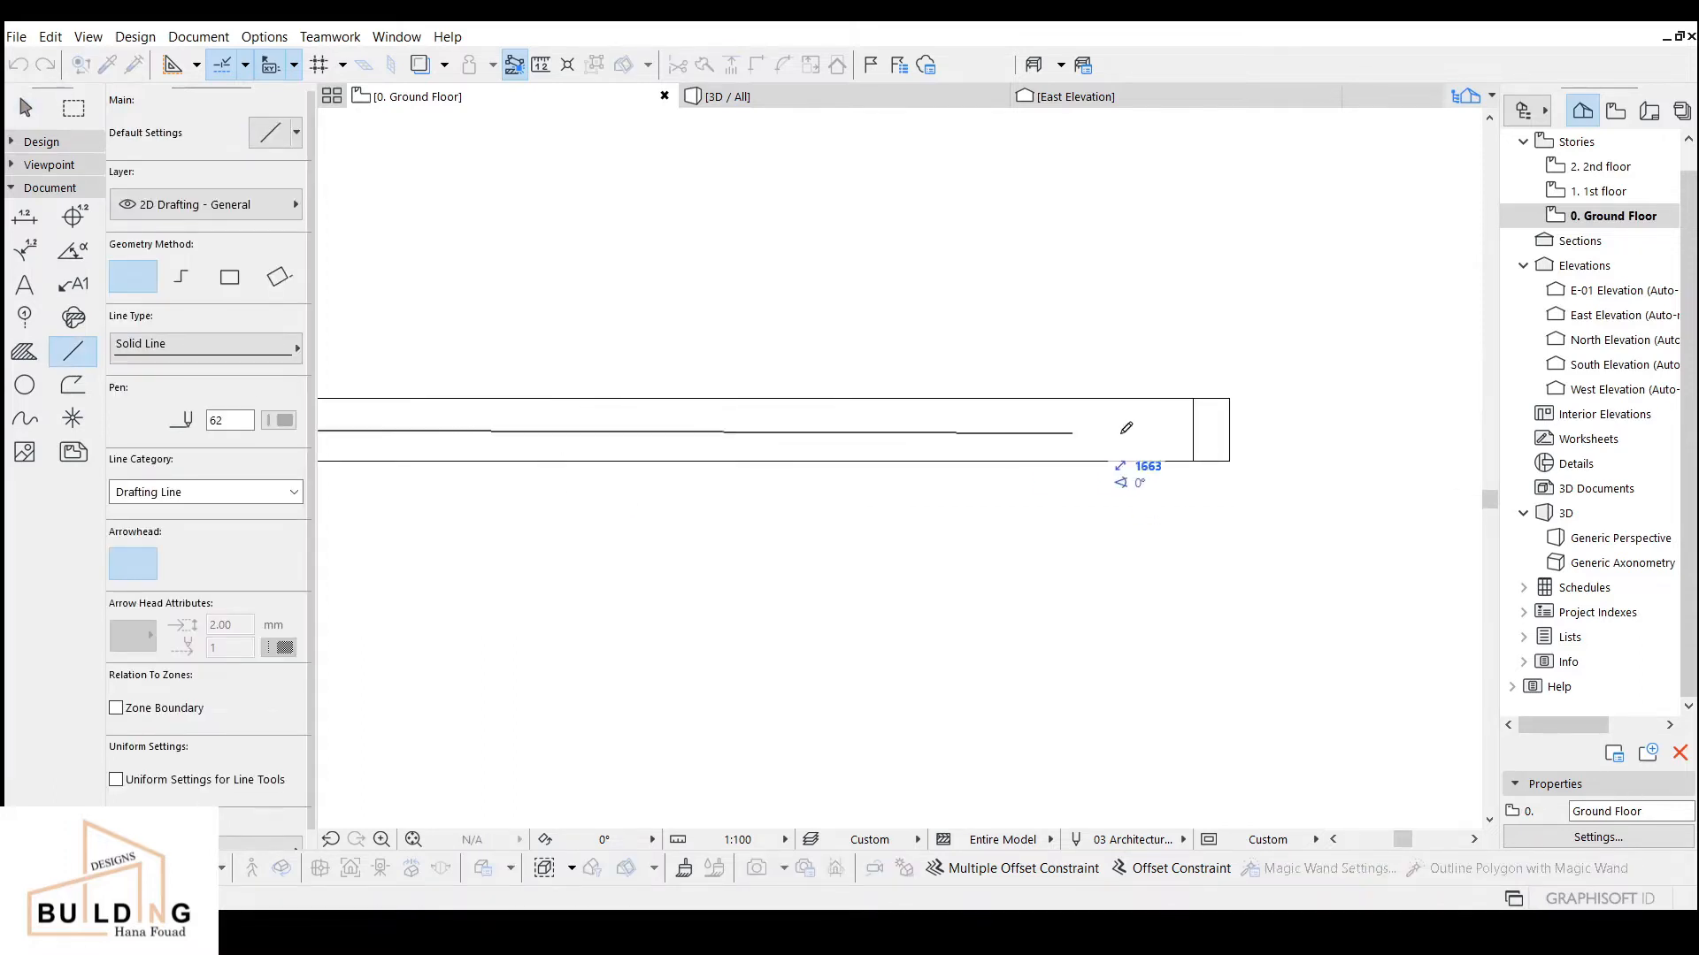
click(1284, 425)
key(Escape)
Step: Copy the centre line 20 mm downward and delete the original line
click(1267, 434)
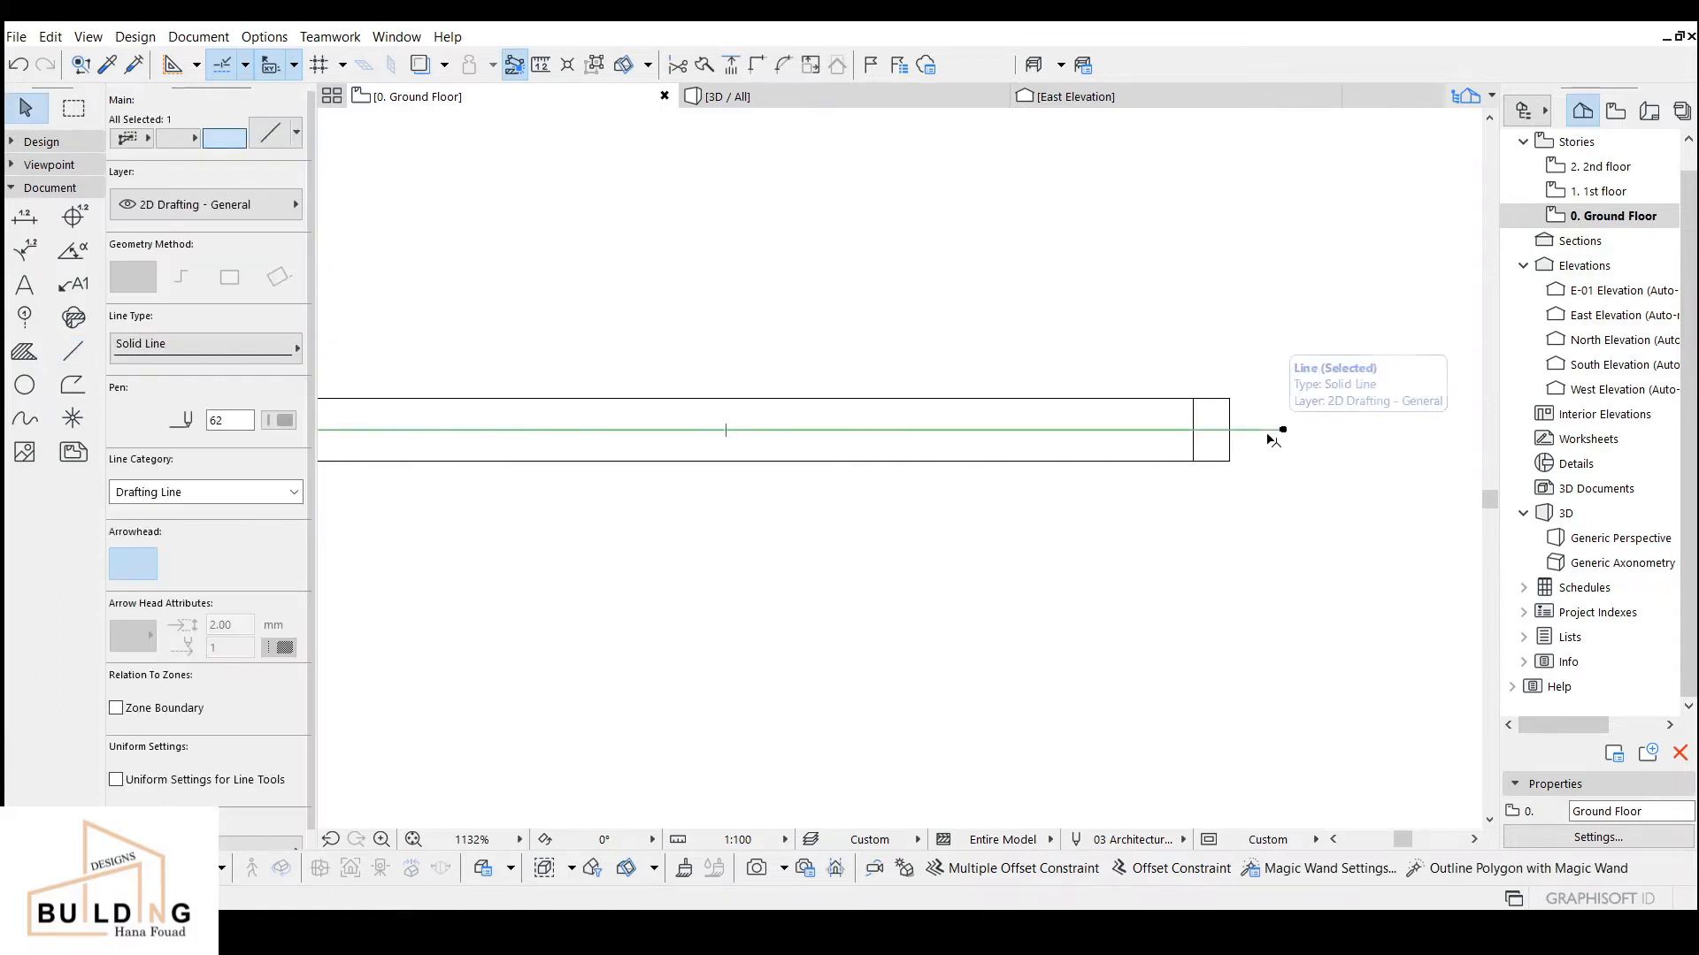
key(ctrl+shift+d)
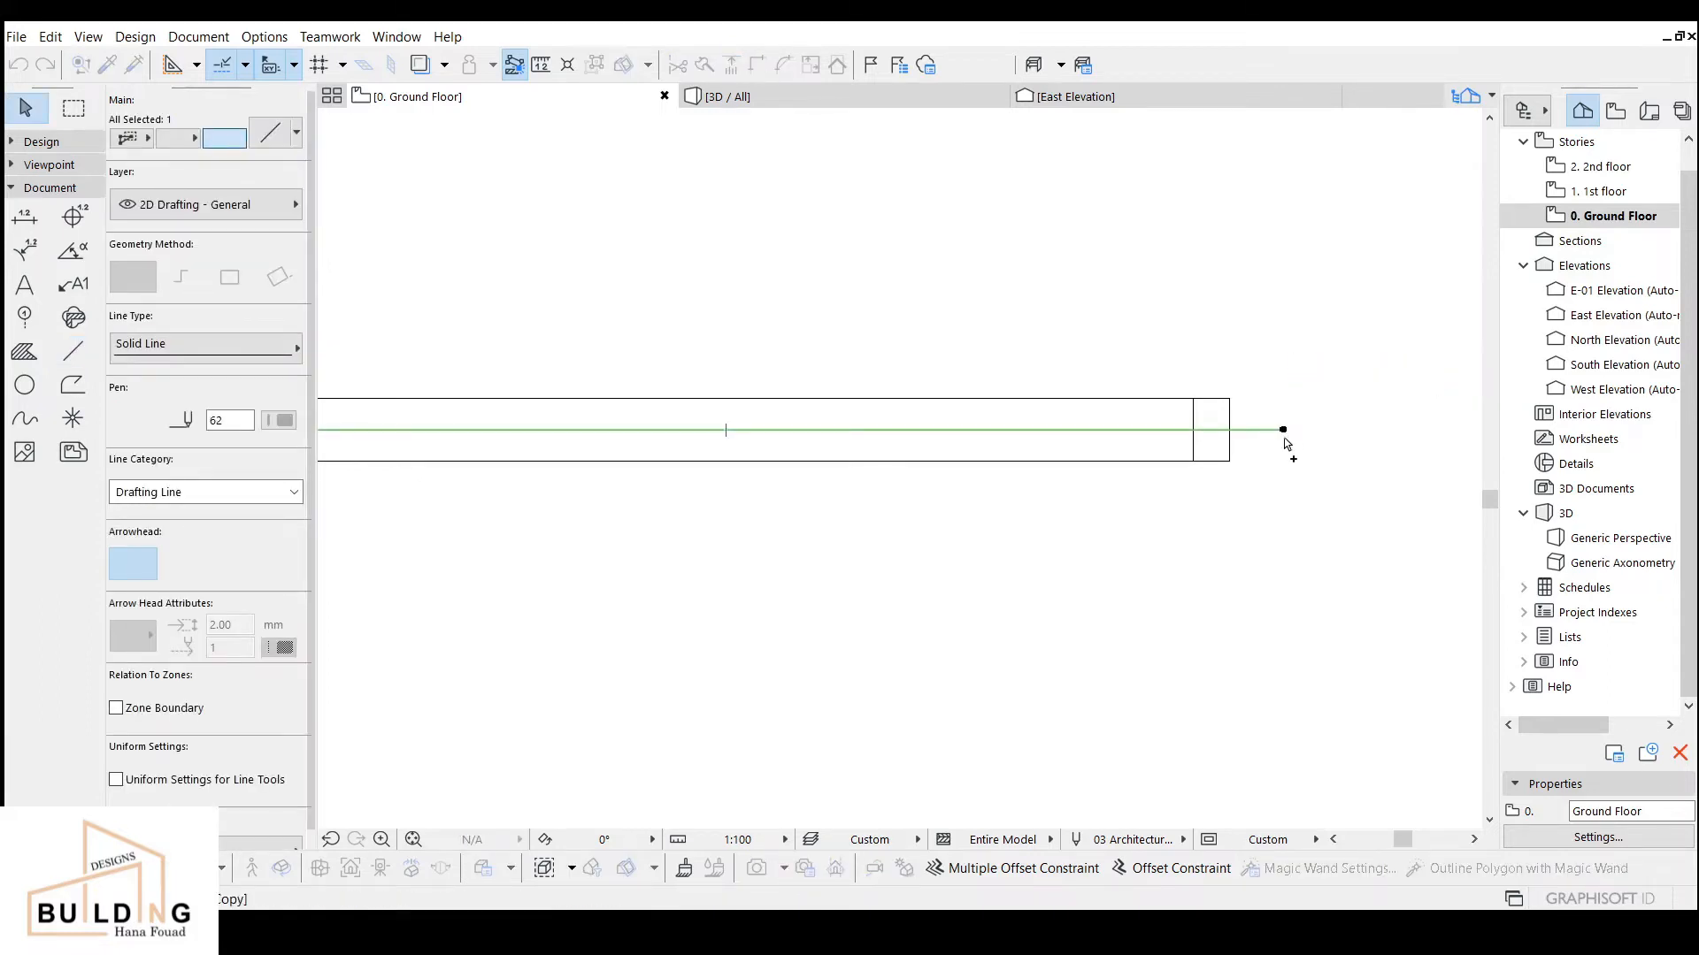
click(1284, 430)
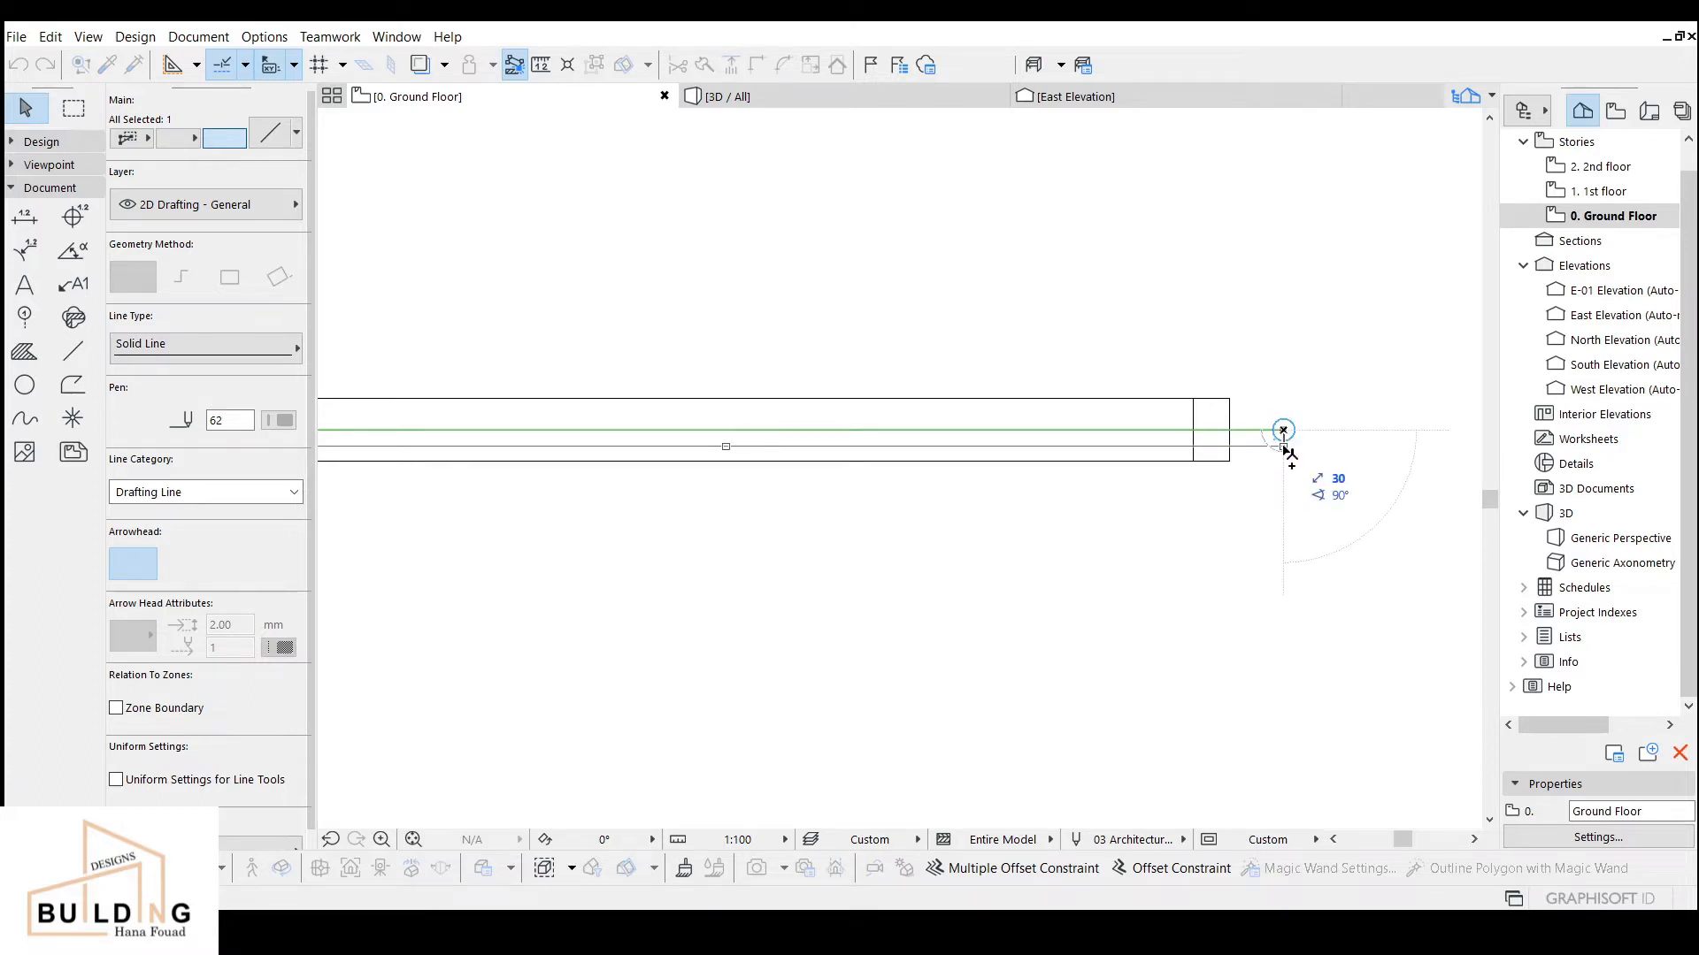
text(2)
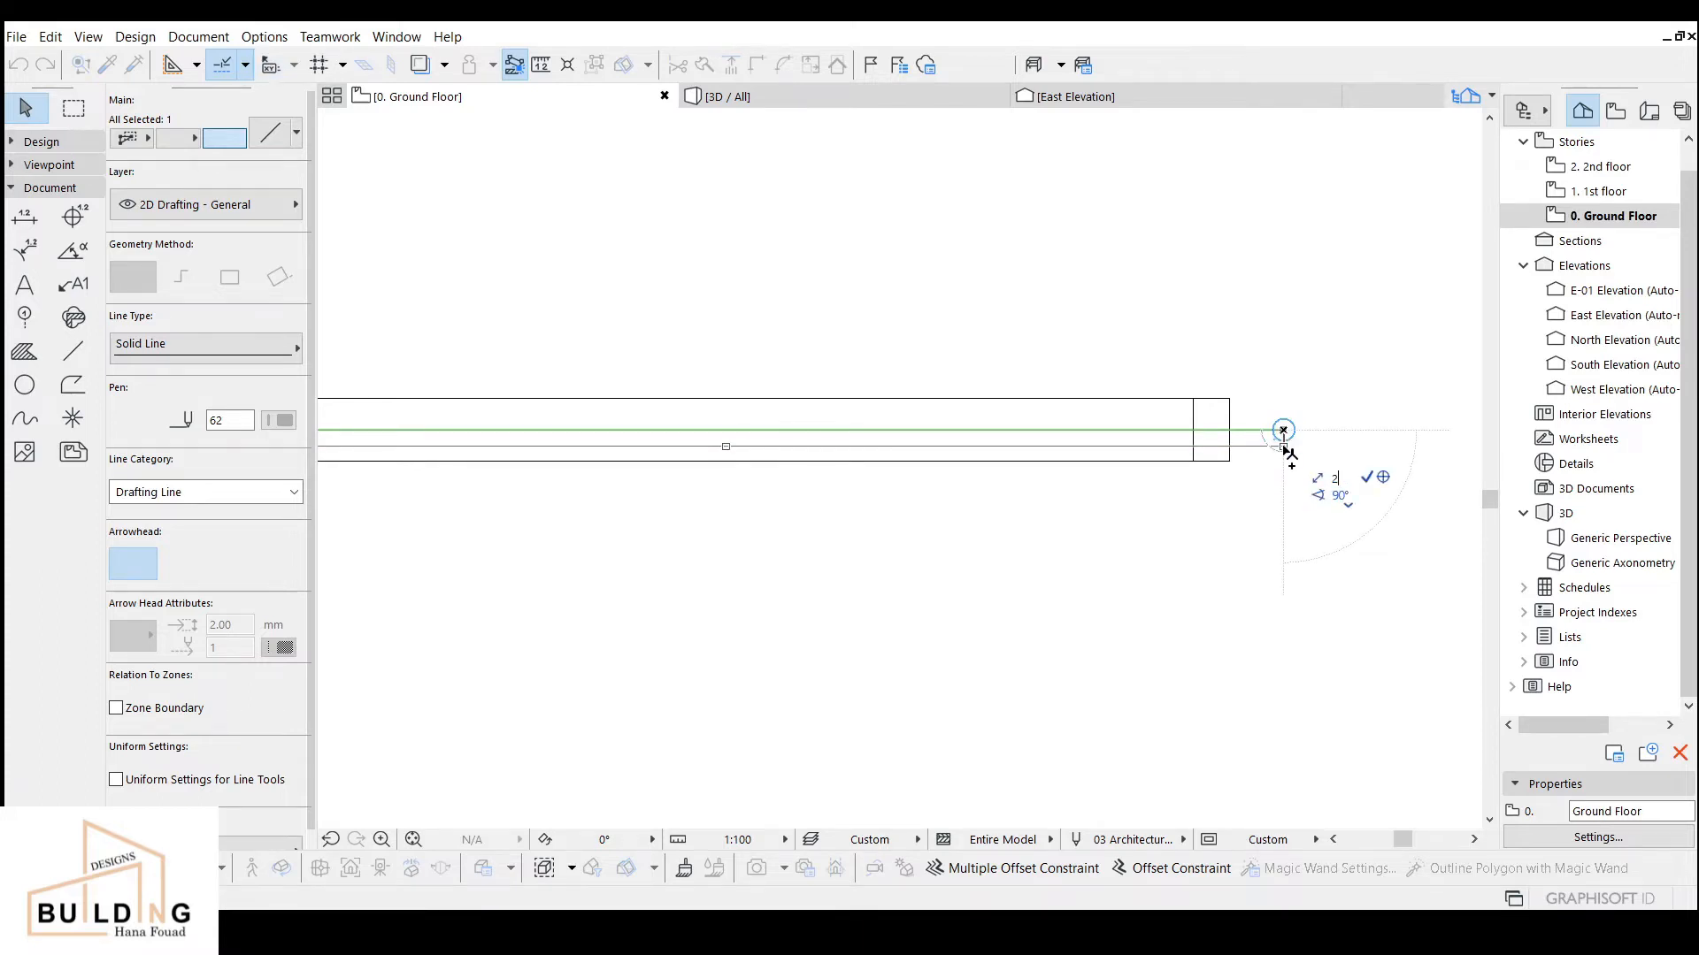
text(0)
key(Return)
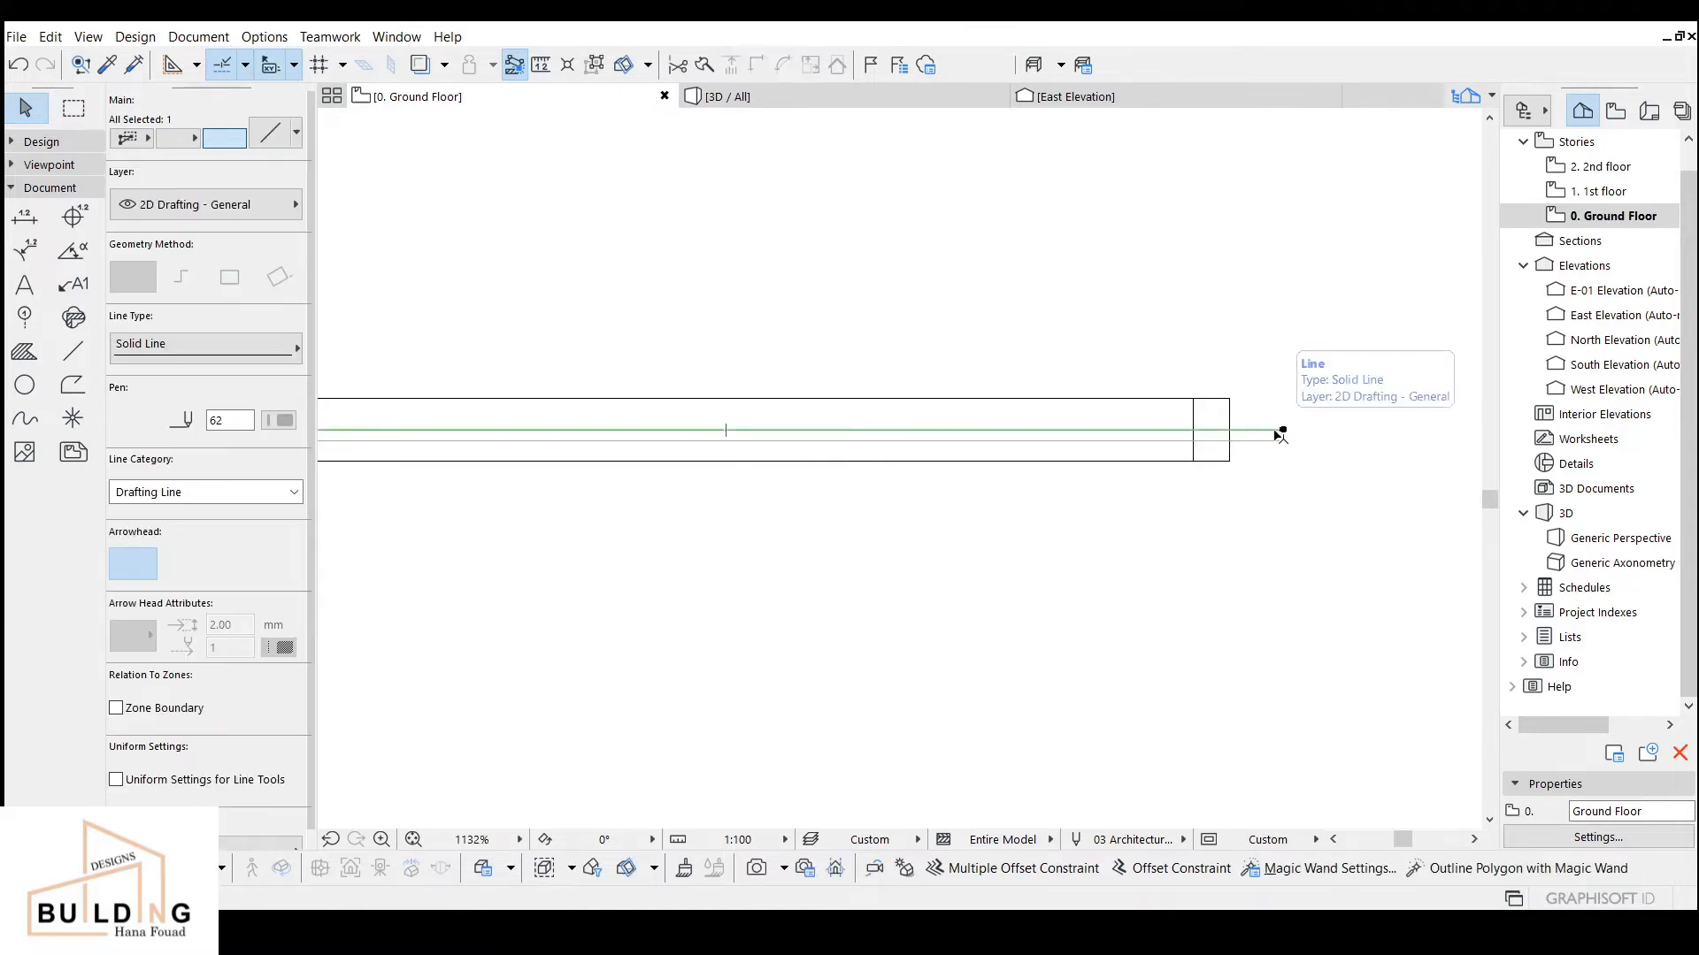
key(Delete)
Step: Draw a semicircular arc centred where the guide line meets the left end slab's inner edge, with its radius reaching the long slab's lower edge
middle_drag(709, 459, 1144, 509)
middle_drag(1002, 467, 978, 454)
click(24, 386)
scroll(885, 487, up, 4)
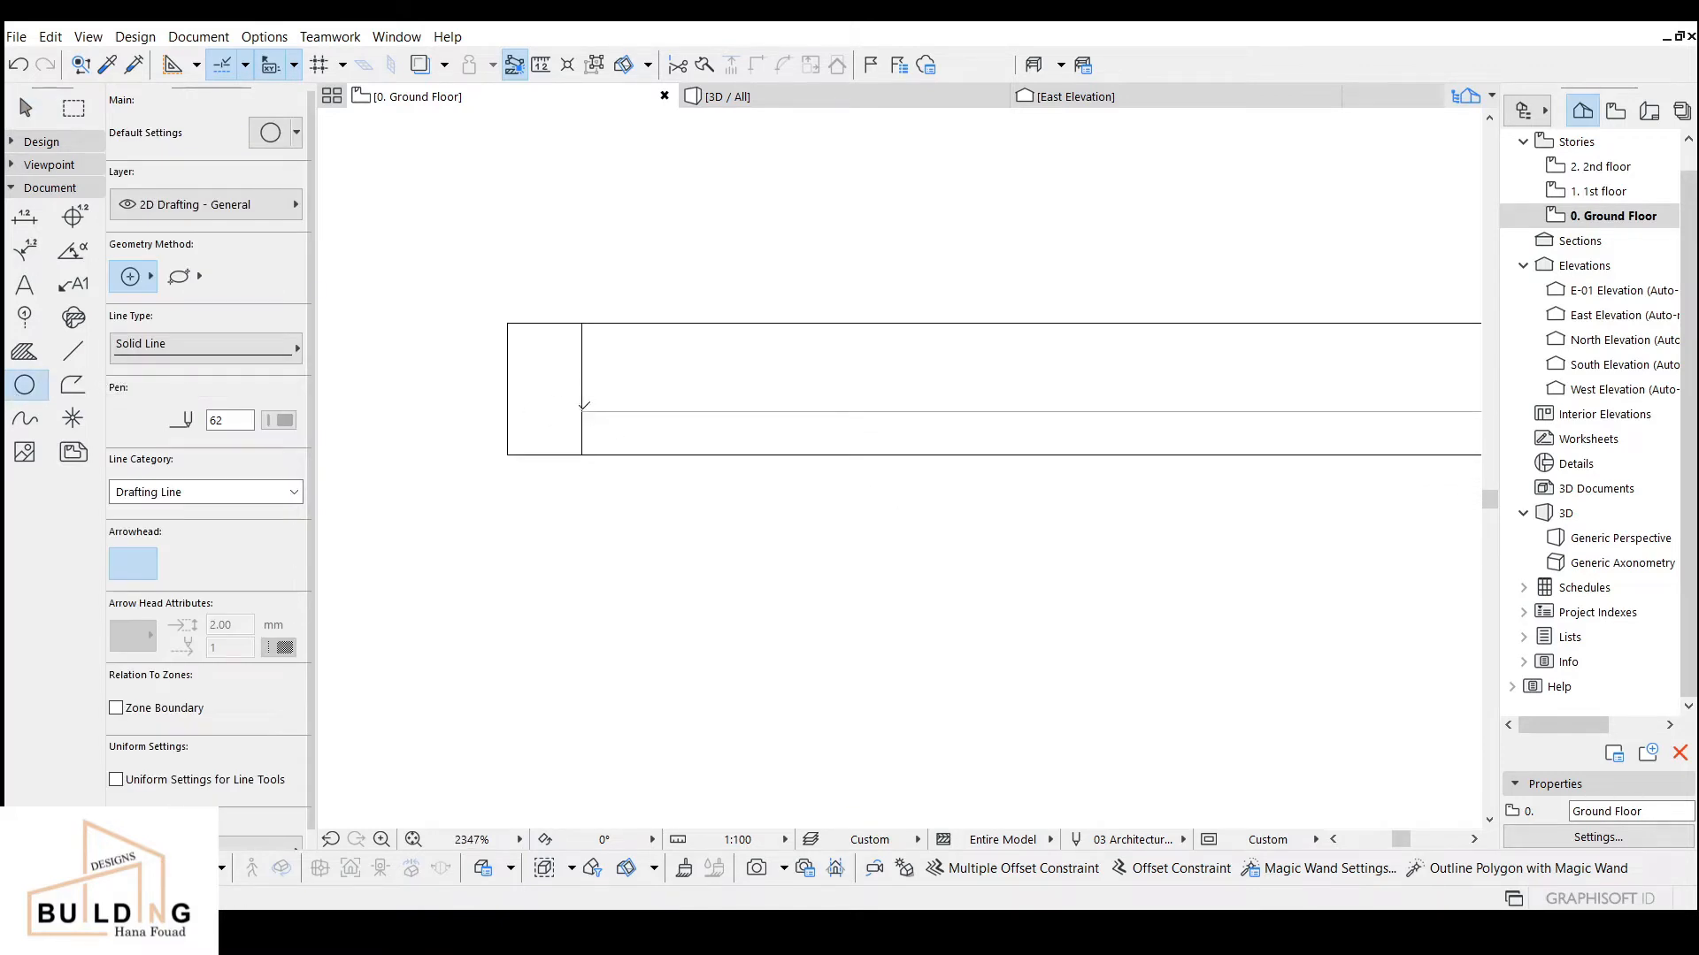
click(581, 411)
click(581, 454)
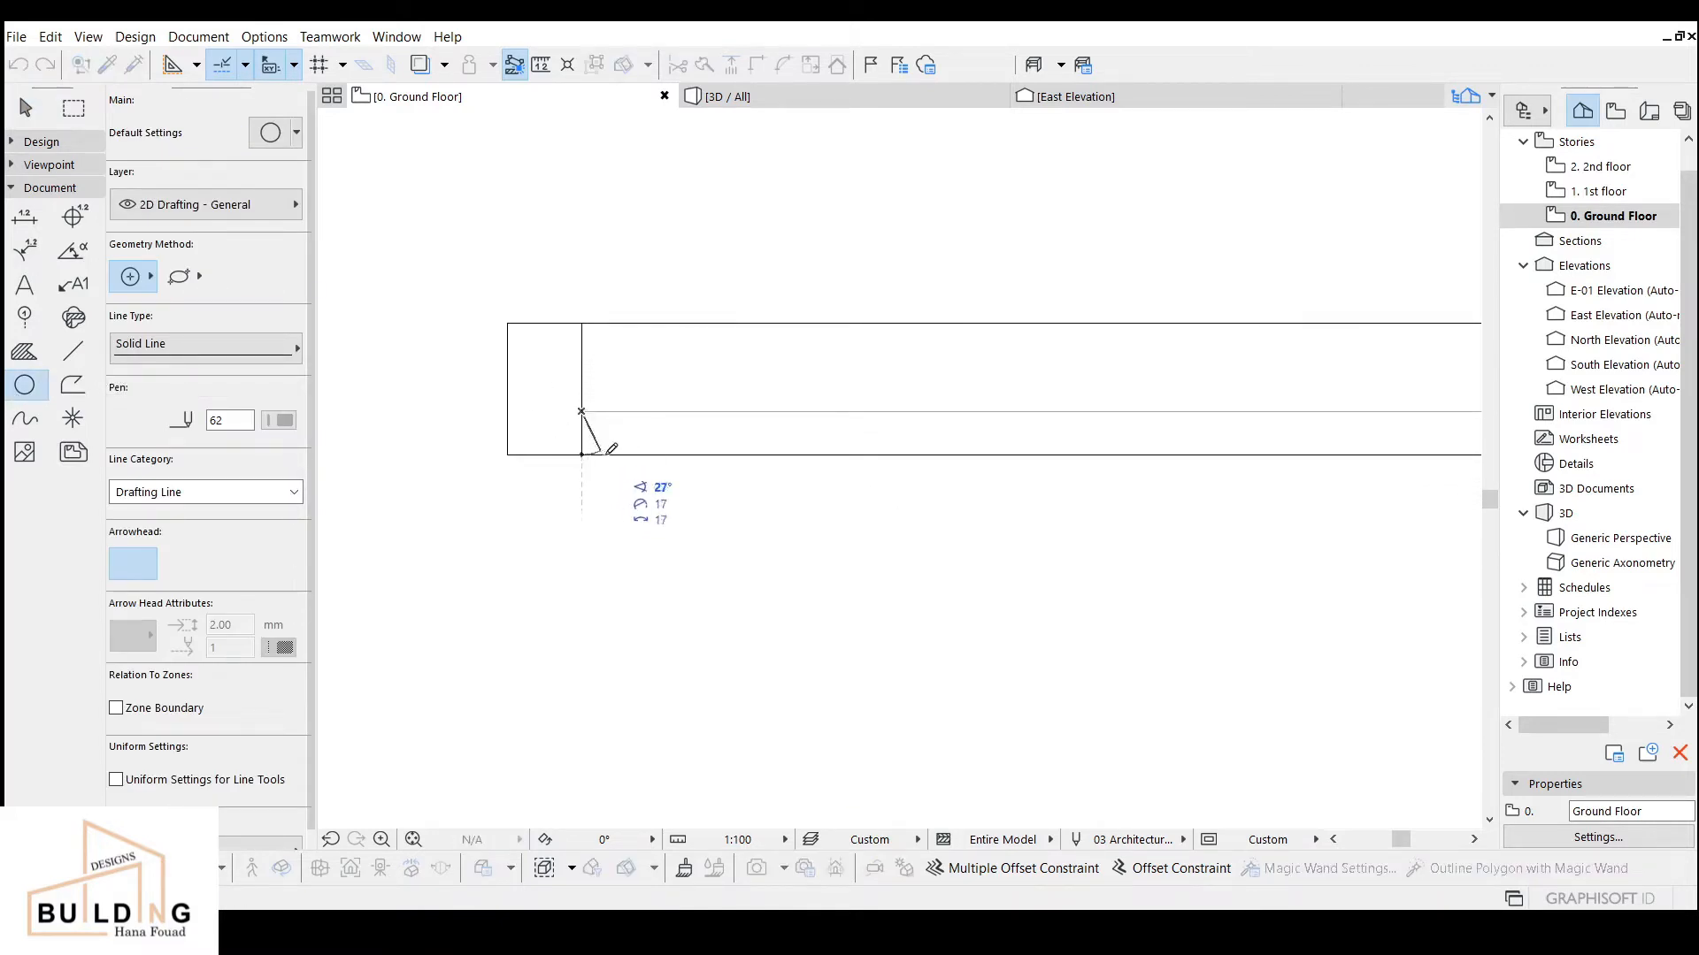
click(581, 368)
key(Escape)
Step: Rotate the arc a quarter turn clockwise about its centre and move its left endpoint onto the end slab's inner edge
click(600, 377)
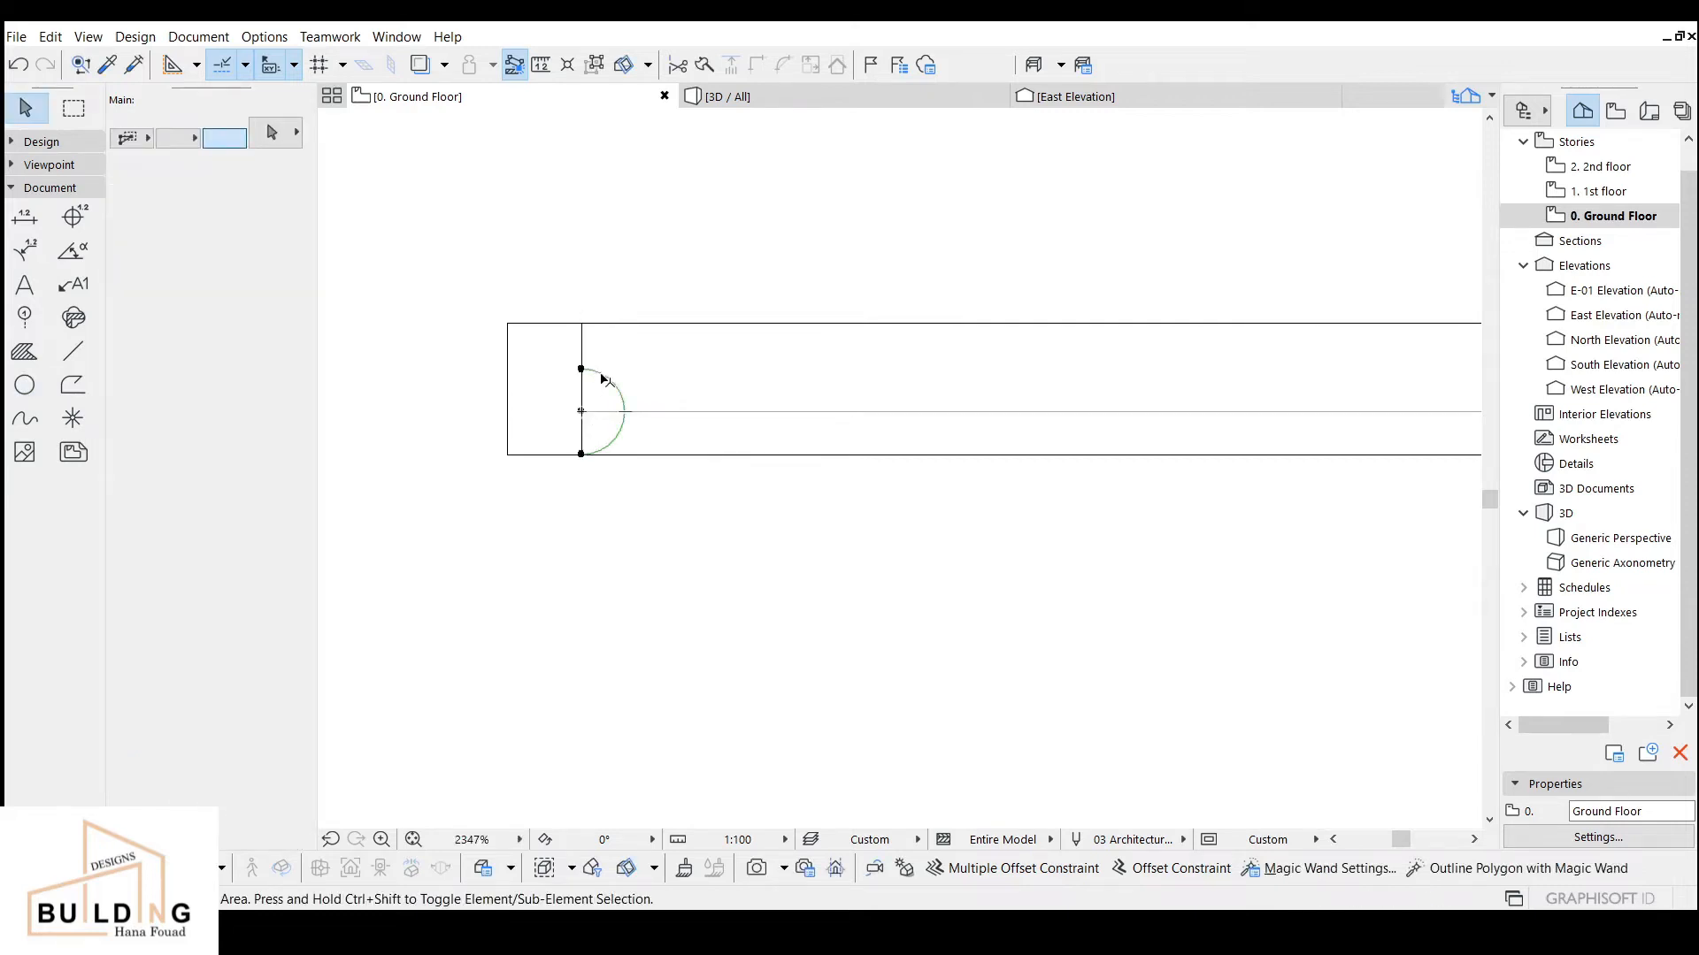
key(ctrl+e)
click(581, 411)
click(699, 418)
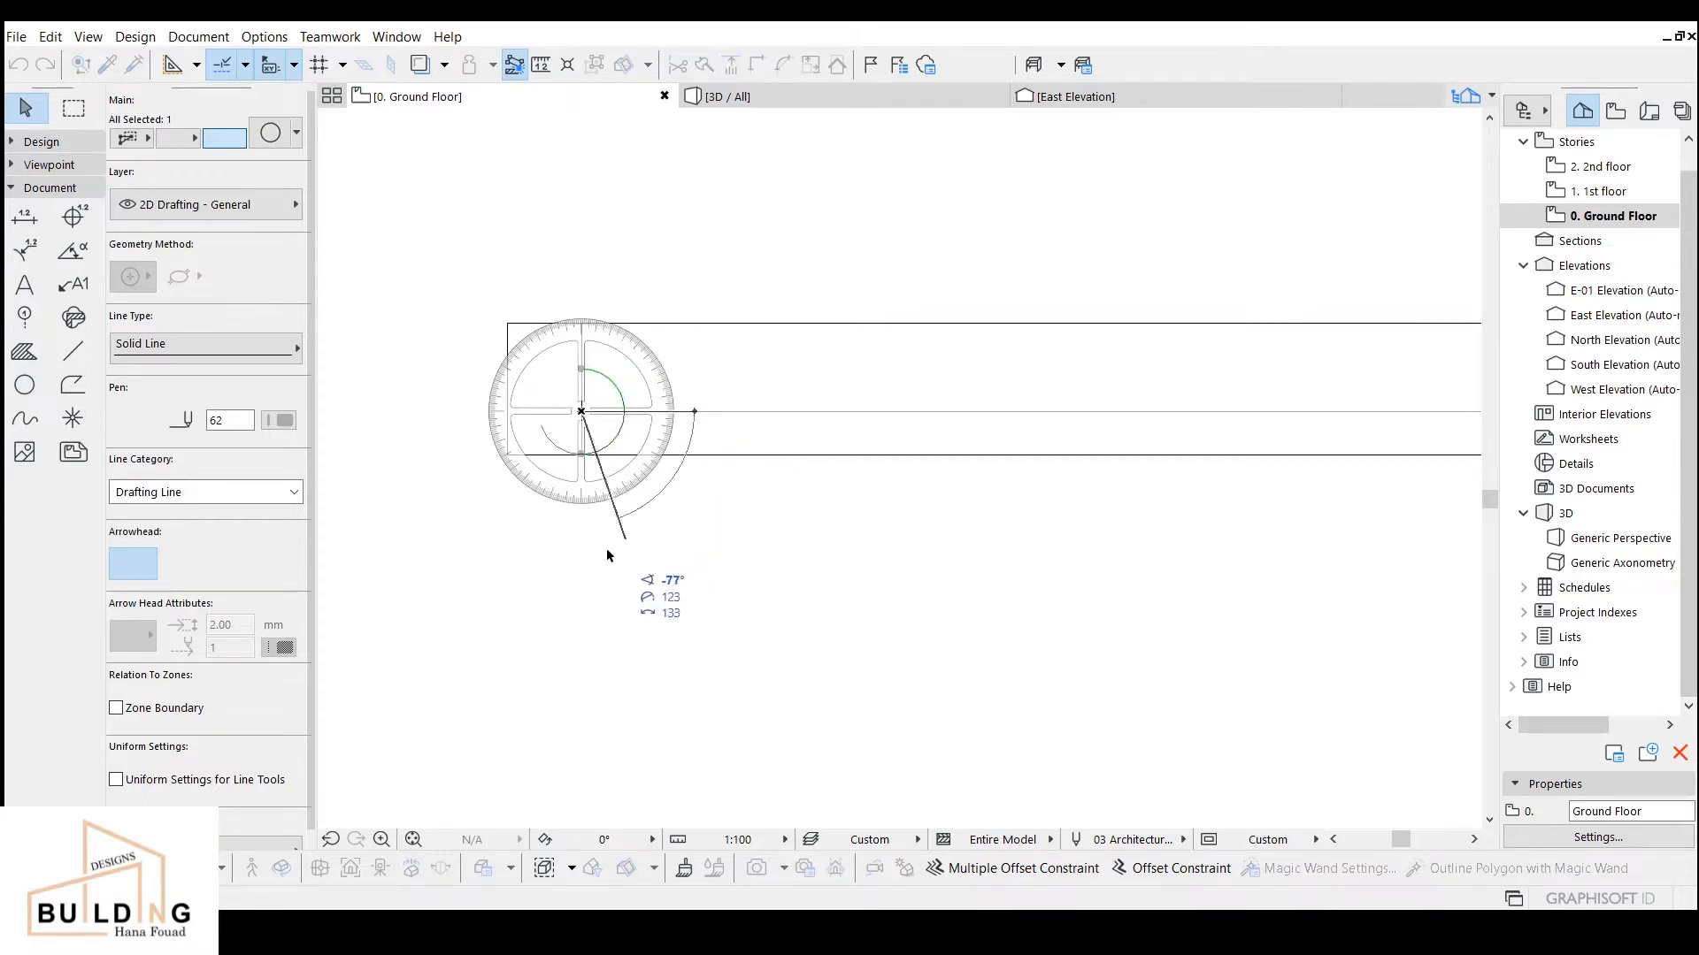
click(583, 567)
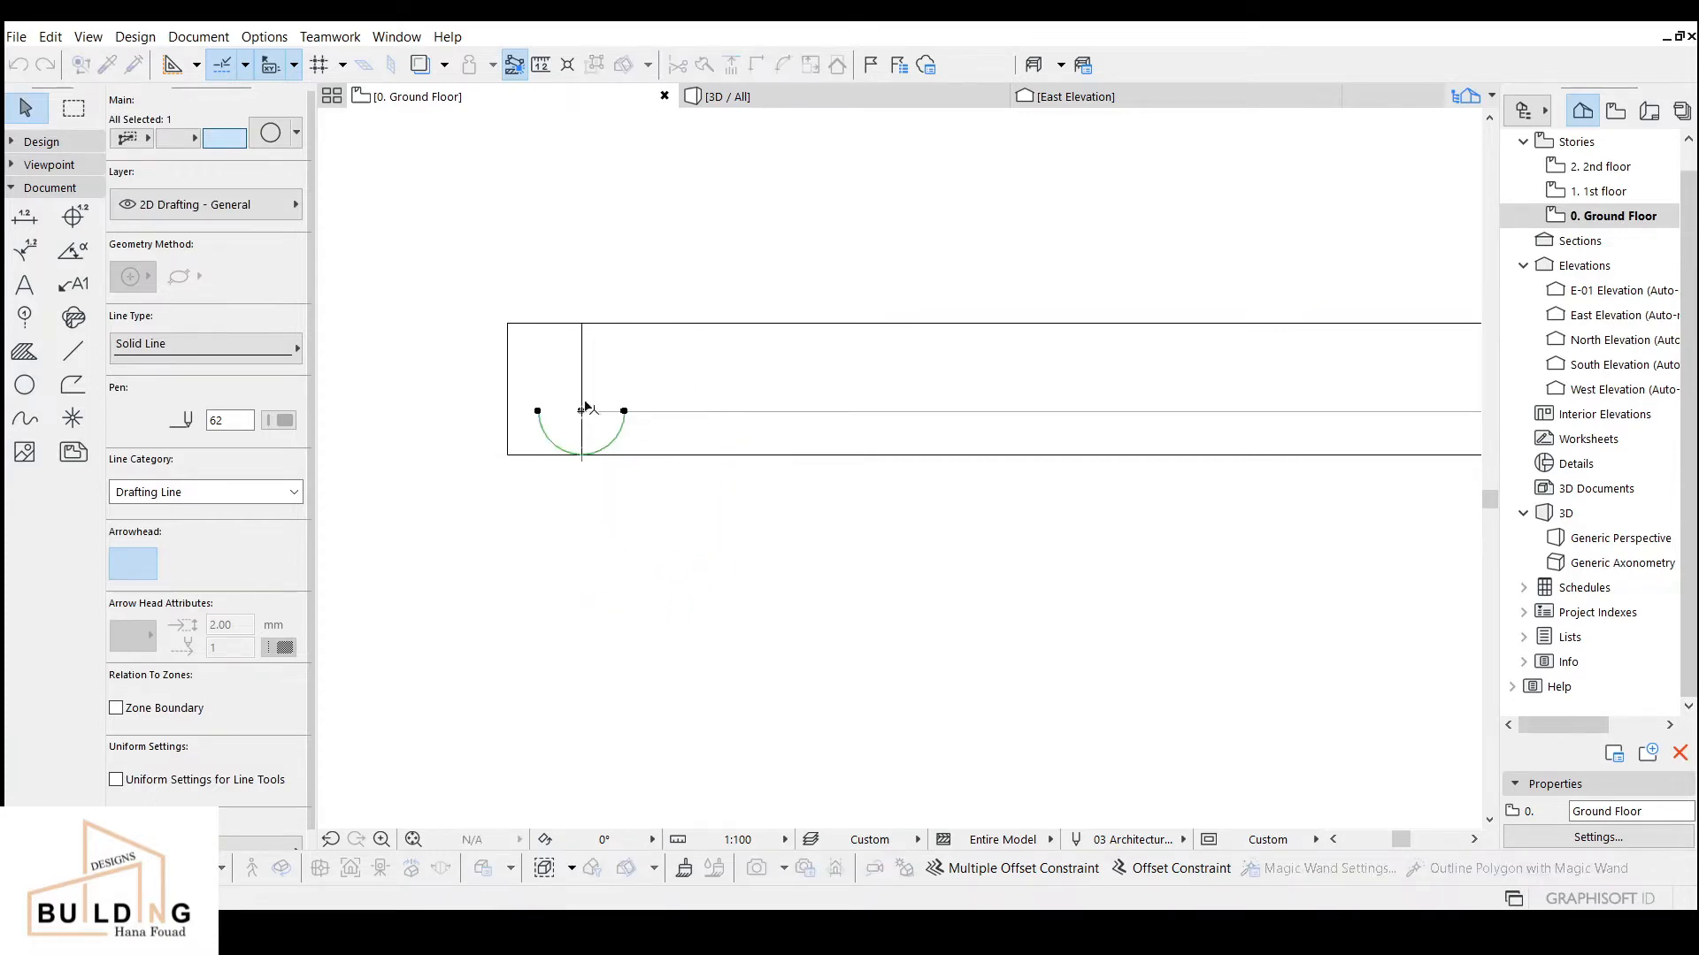
click(537, 411)
click(581, 411)
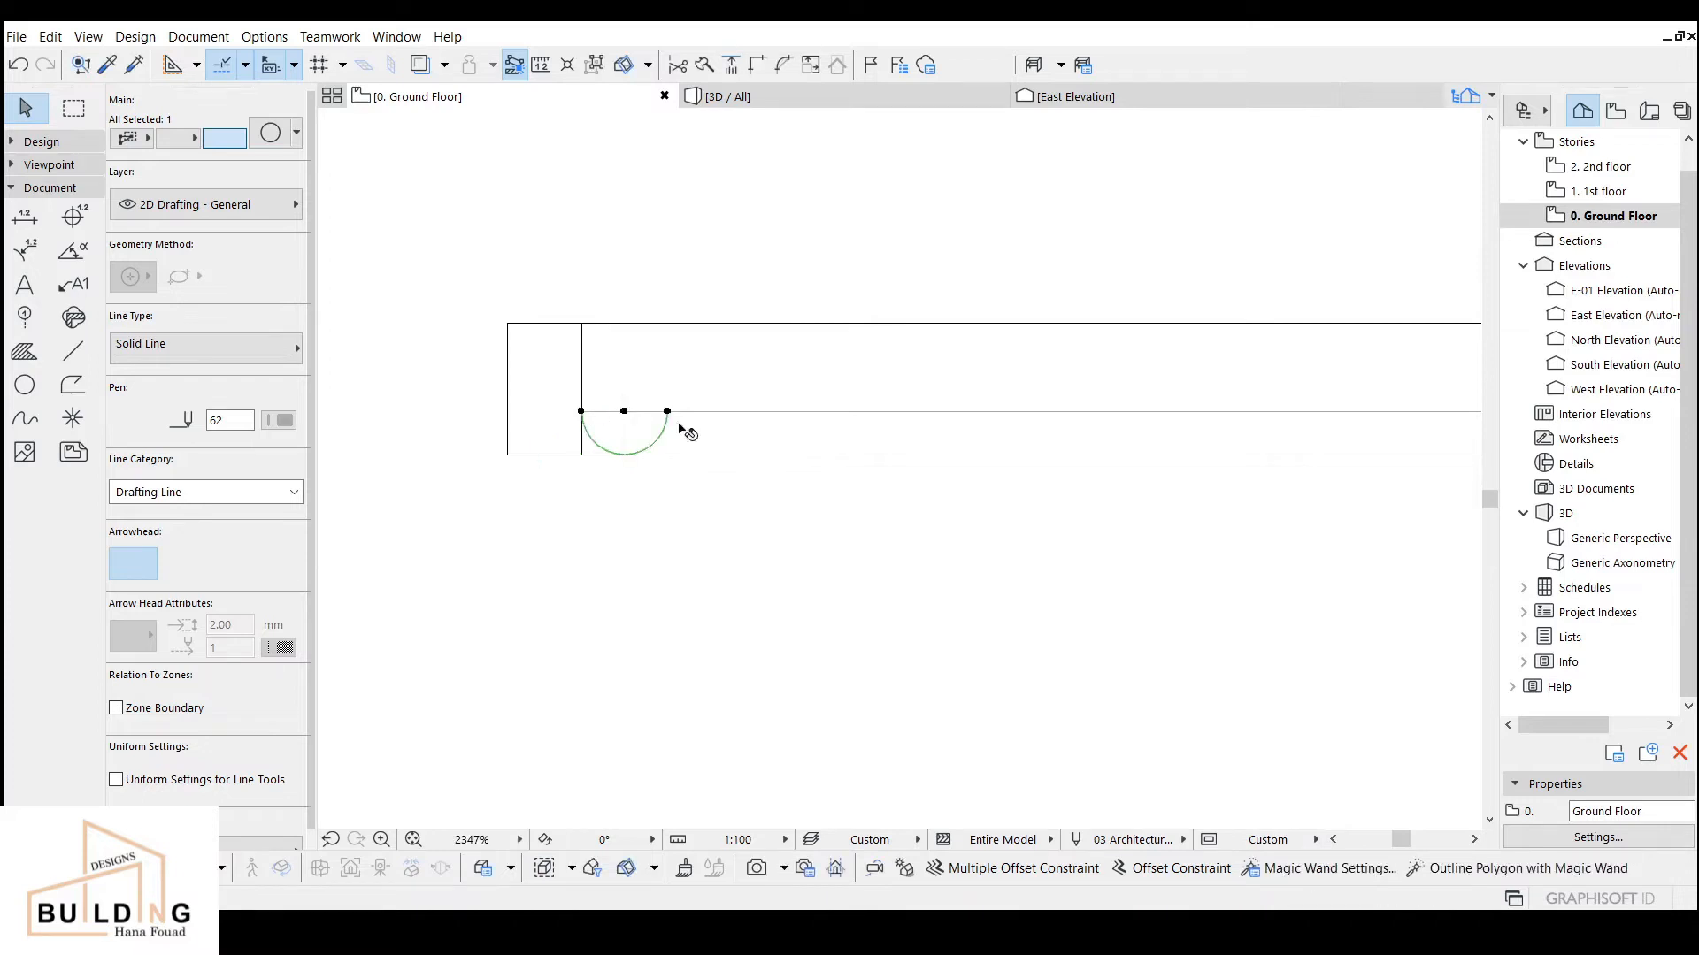
Step: Measure the distance between the arc's two endpoints
scroll(645, 431, up, 3)
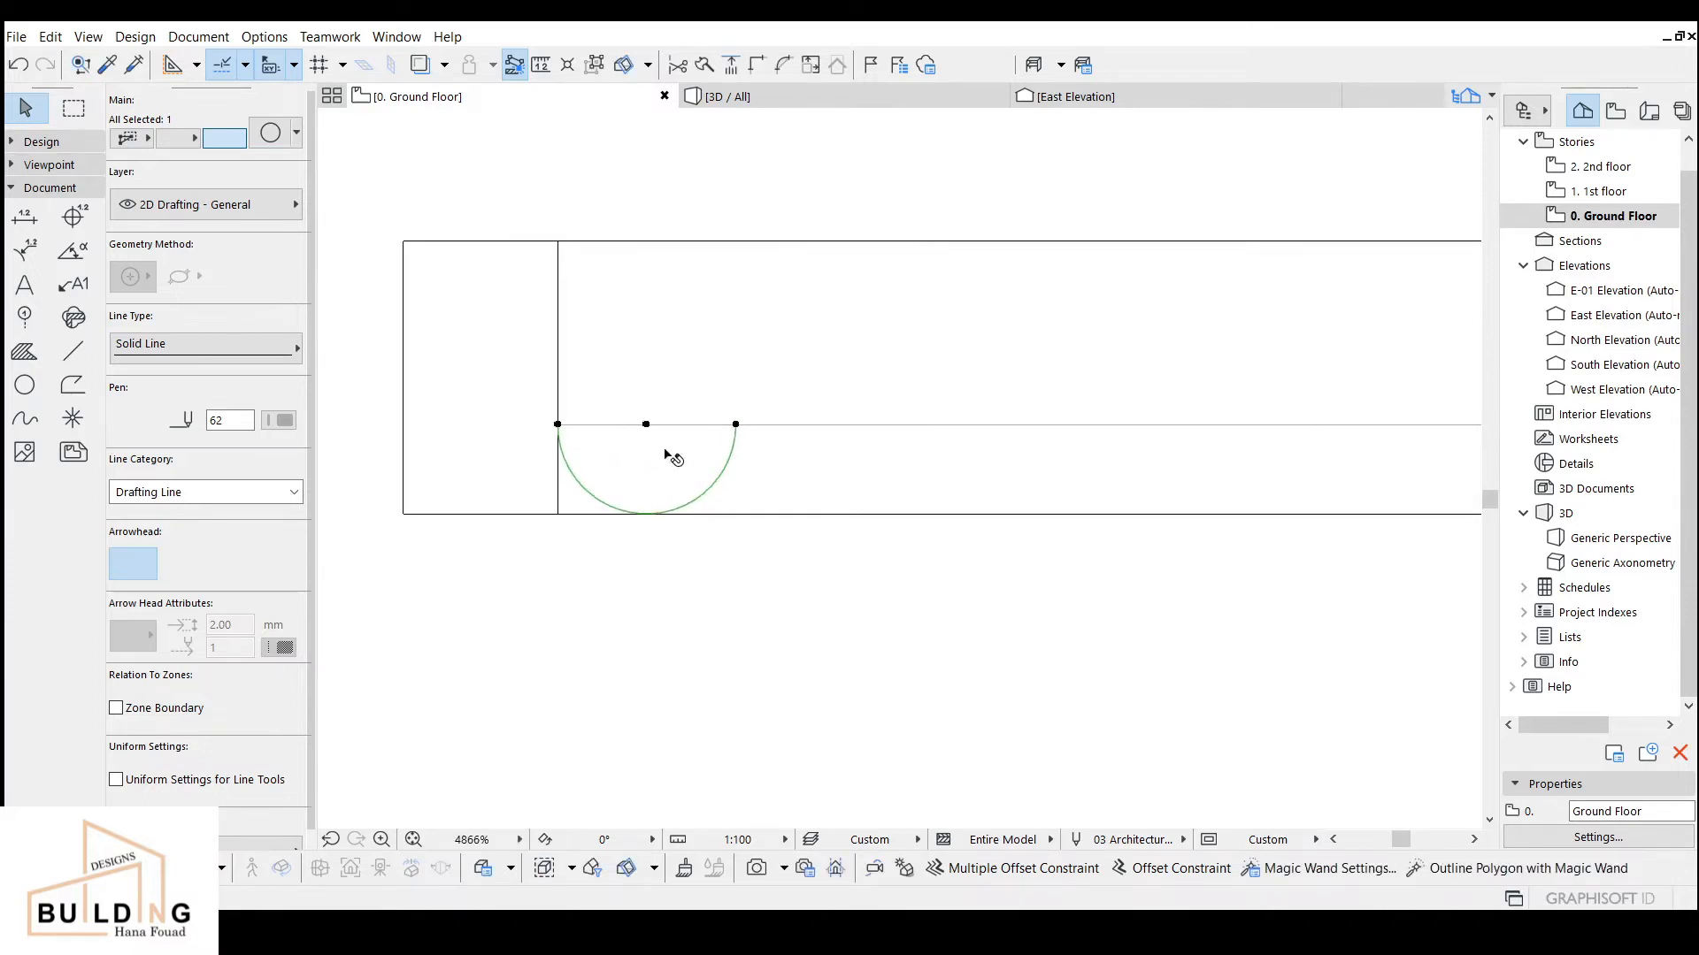
click(540, 64)
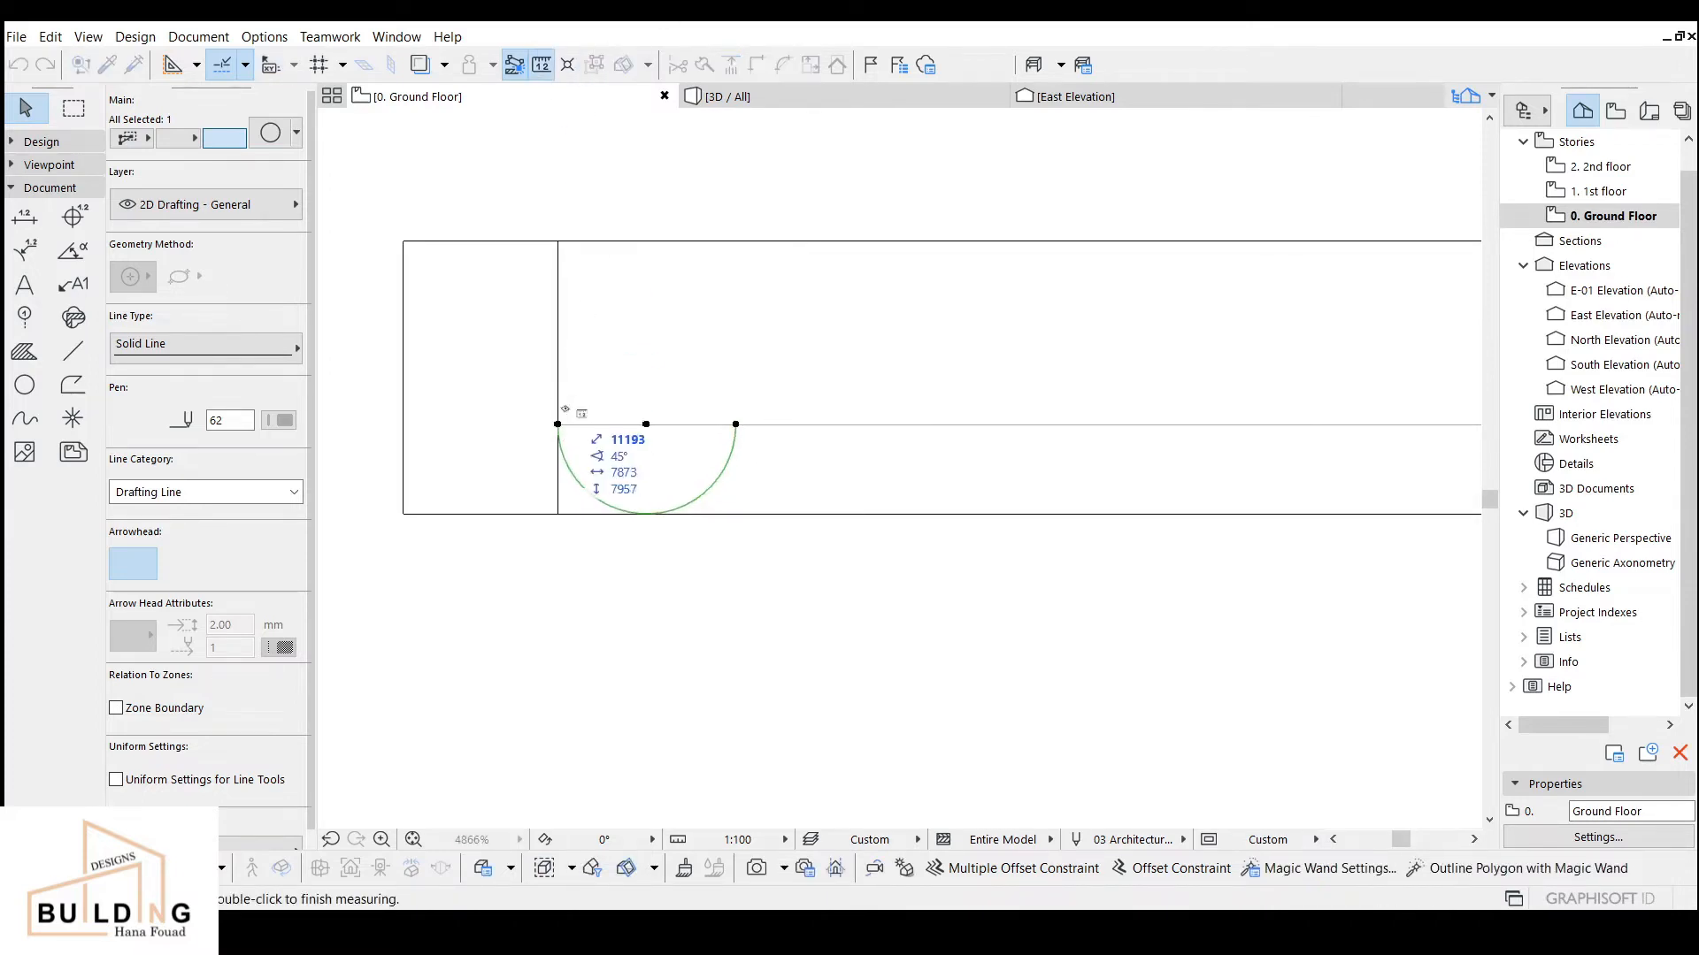
click(558, 425)
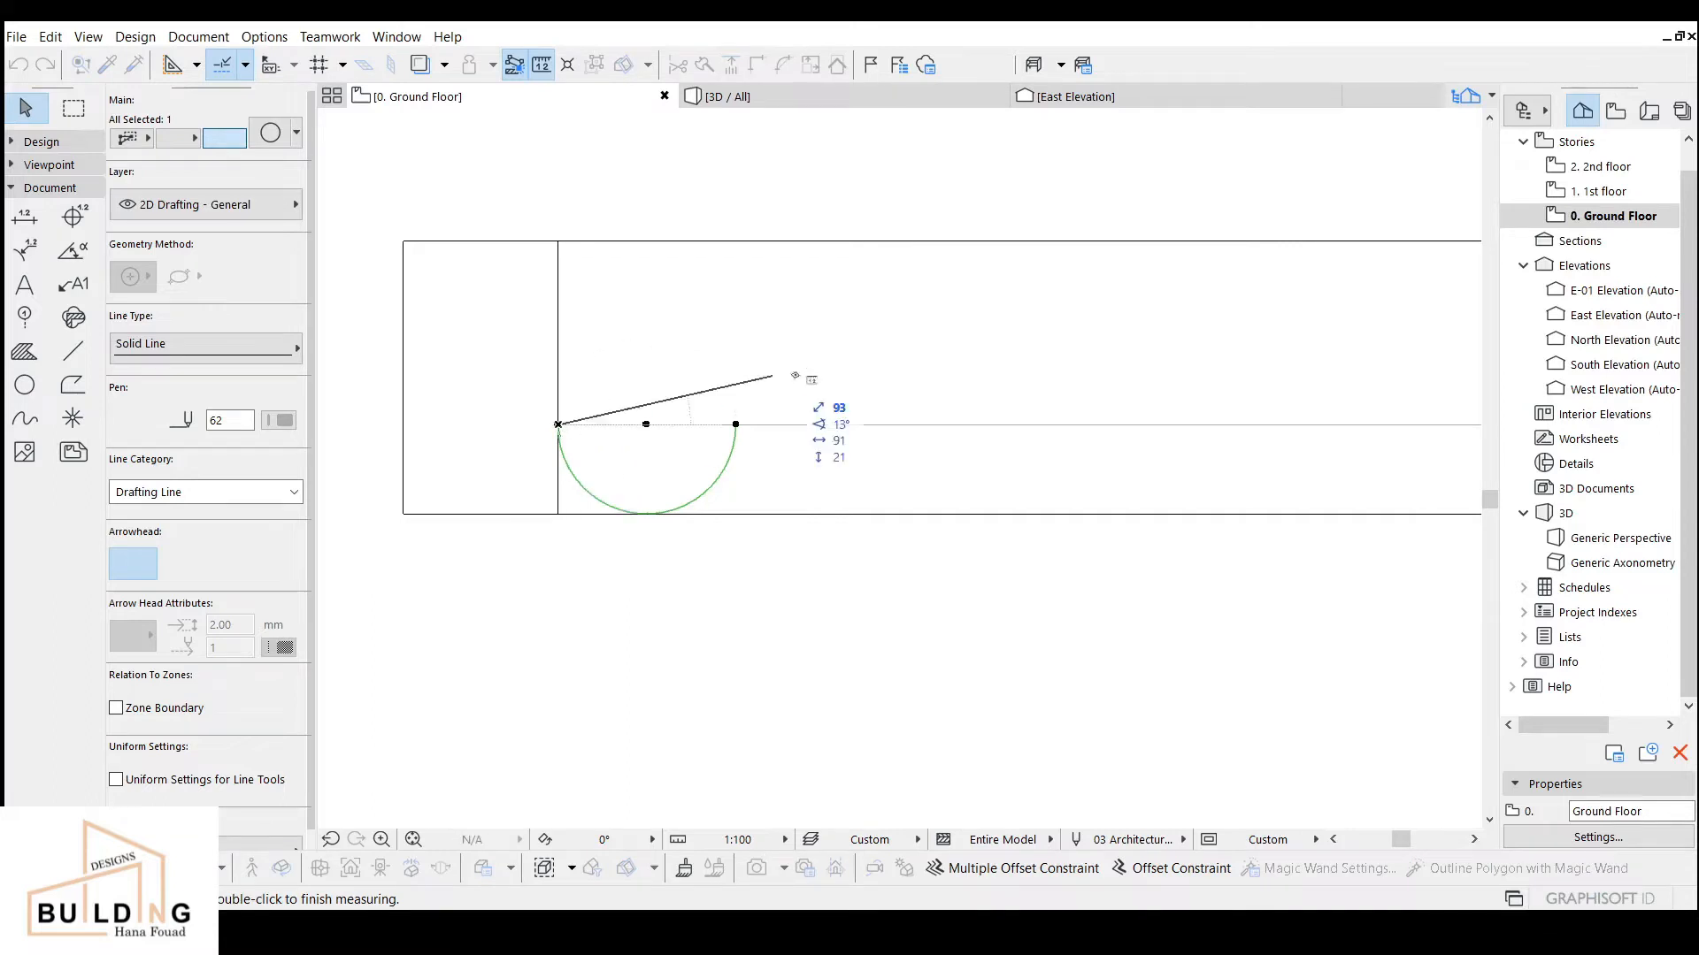
double_click(741, 427)
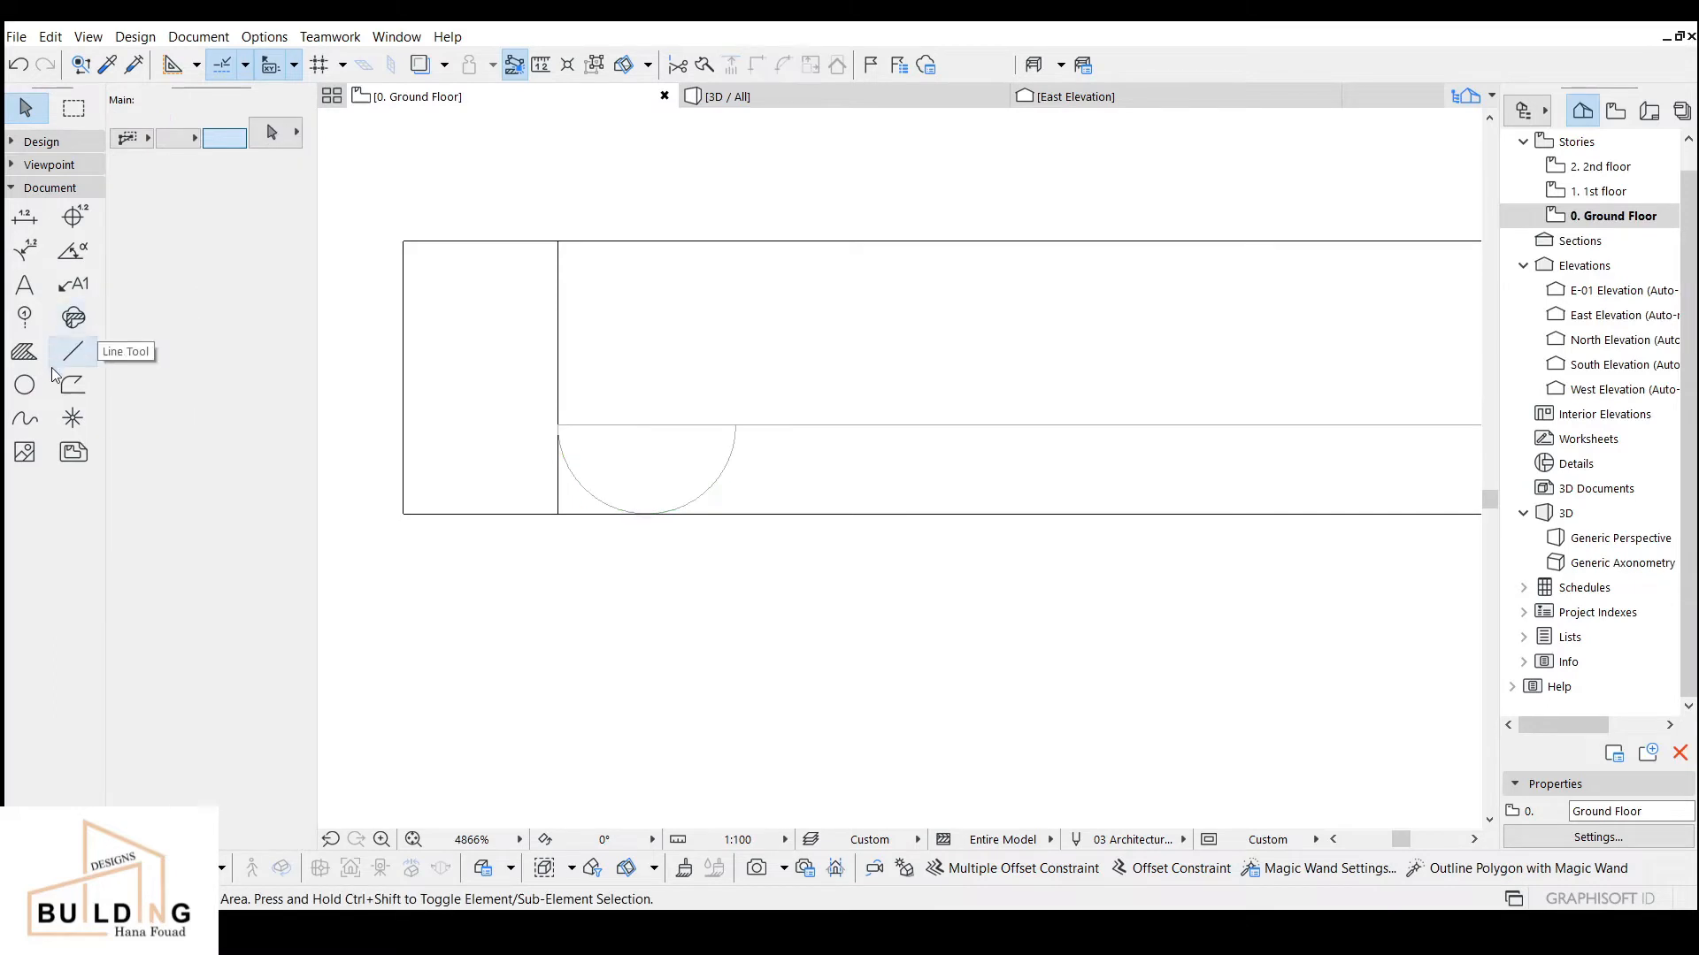
Step: Draw a vertical line from the arc's left endpoint down past the long slab's lower edge
click(73, 351)
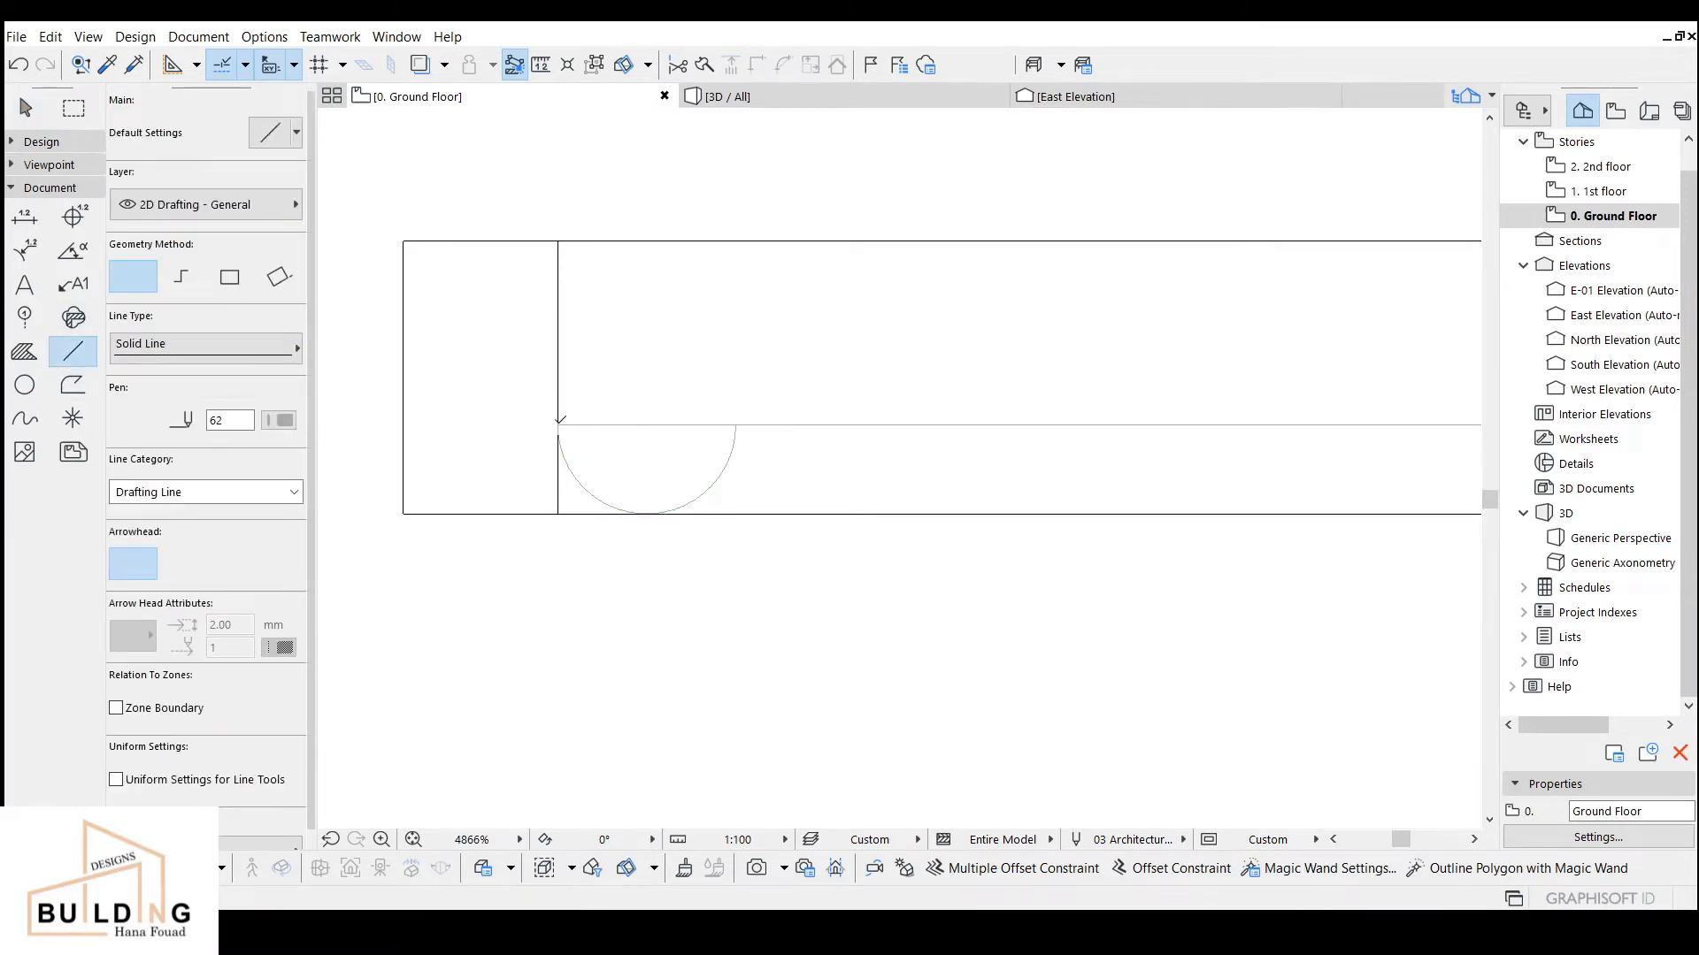
click(557, 425)
click(558, 730)
key(Escape)
Step: Copy the vertical line 120 mm to the right
click(563, 694)
key(ctrl+shift+d)
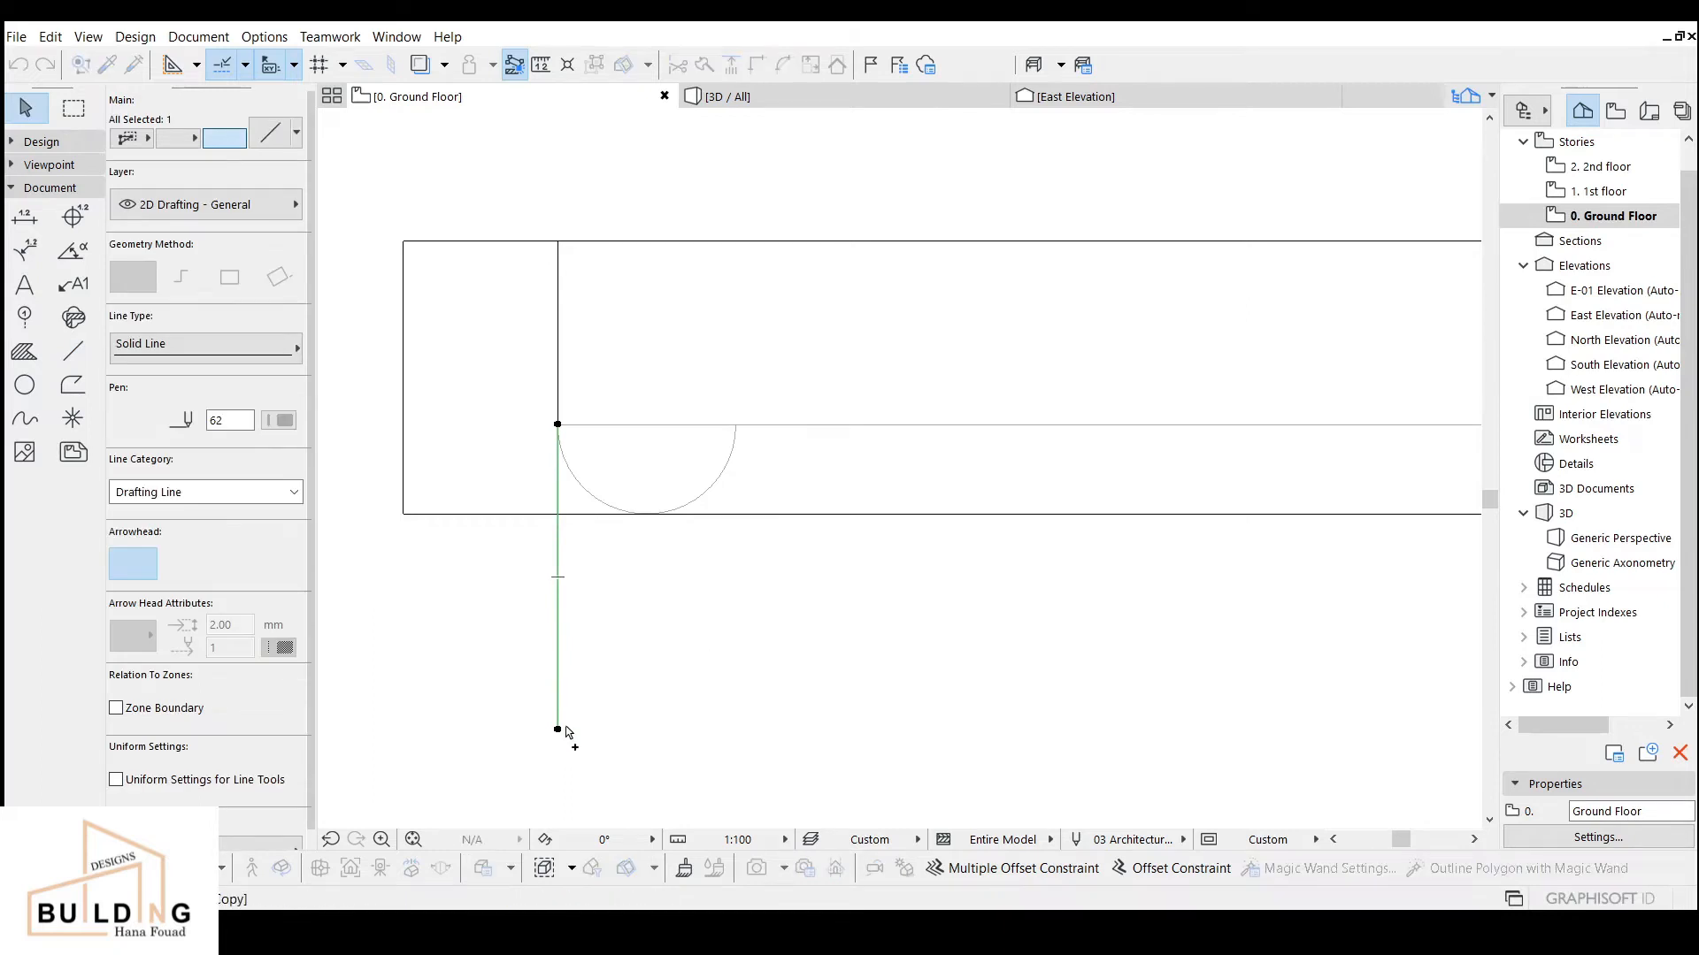
click(557, 730)
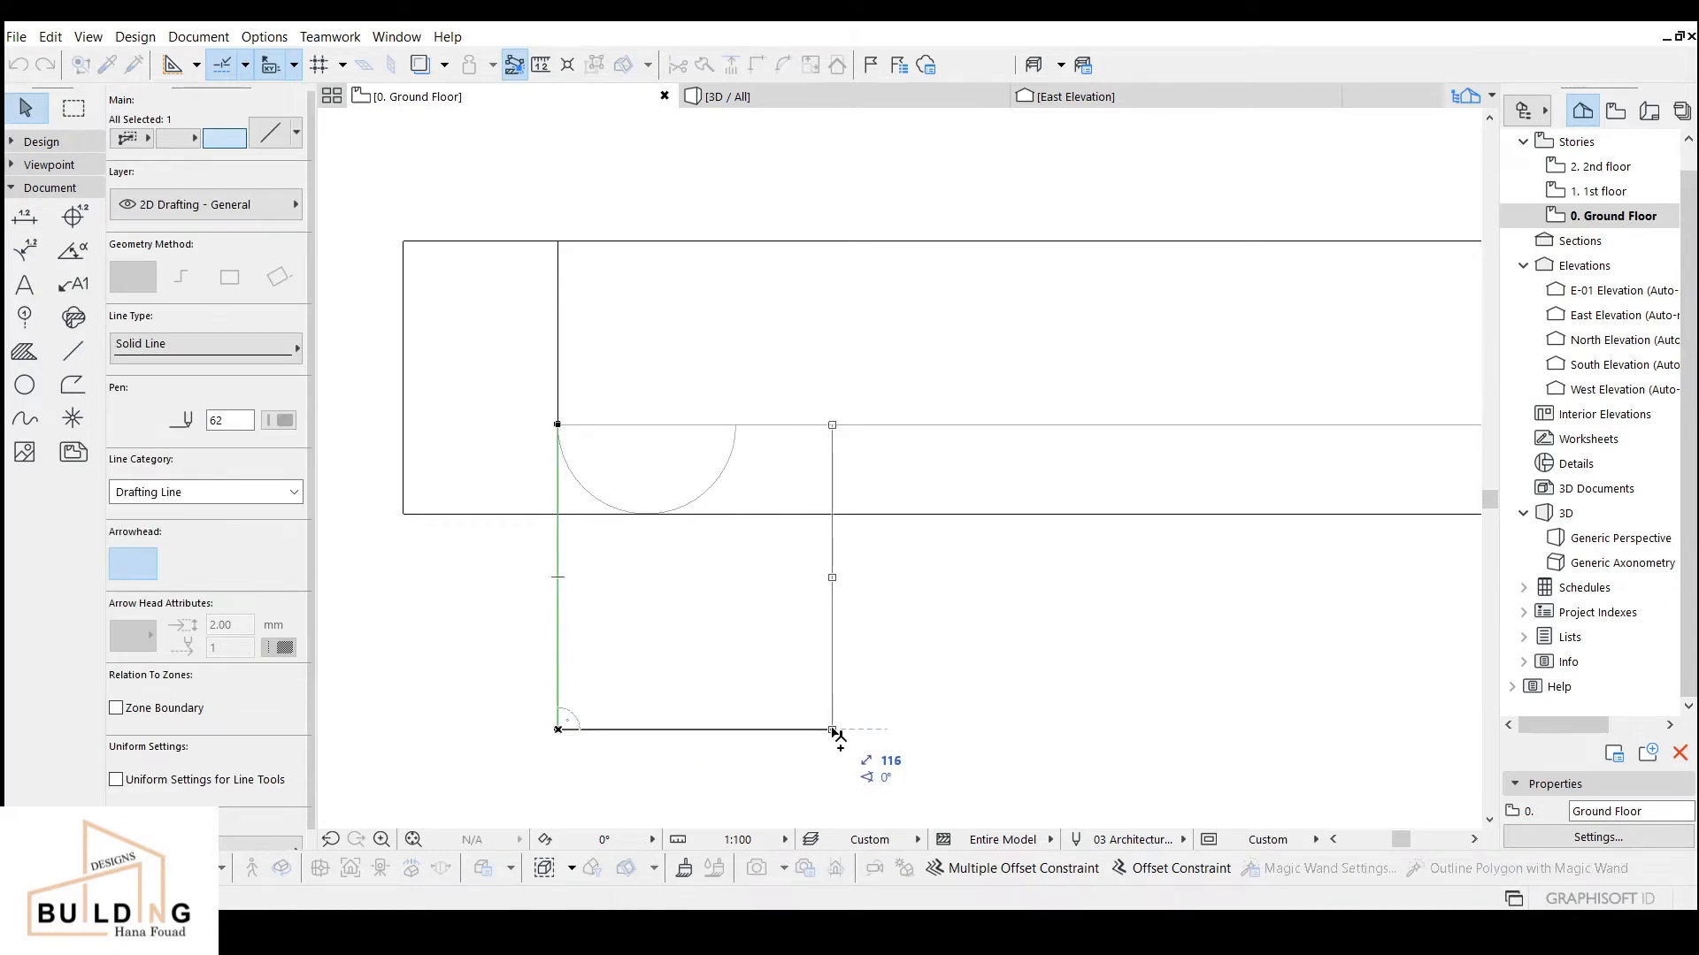
text(120)
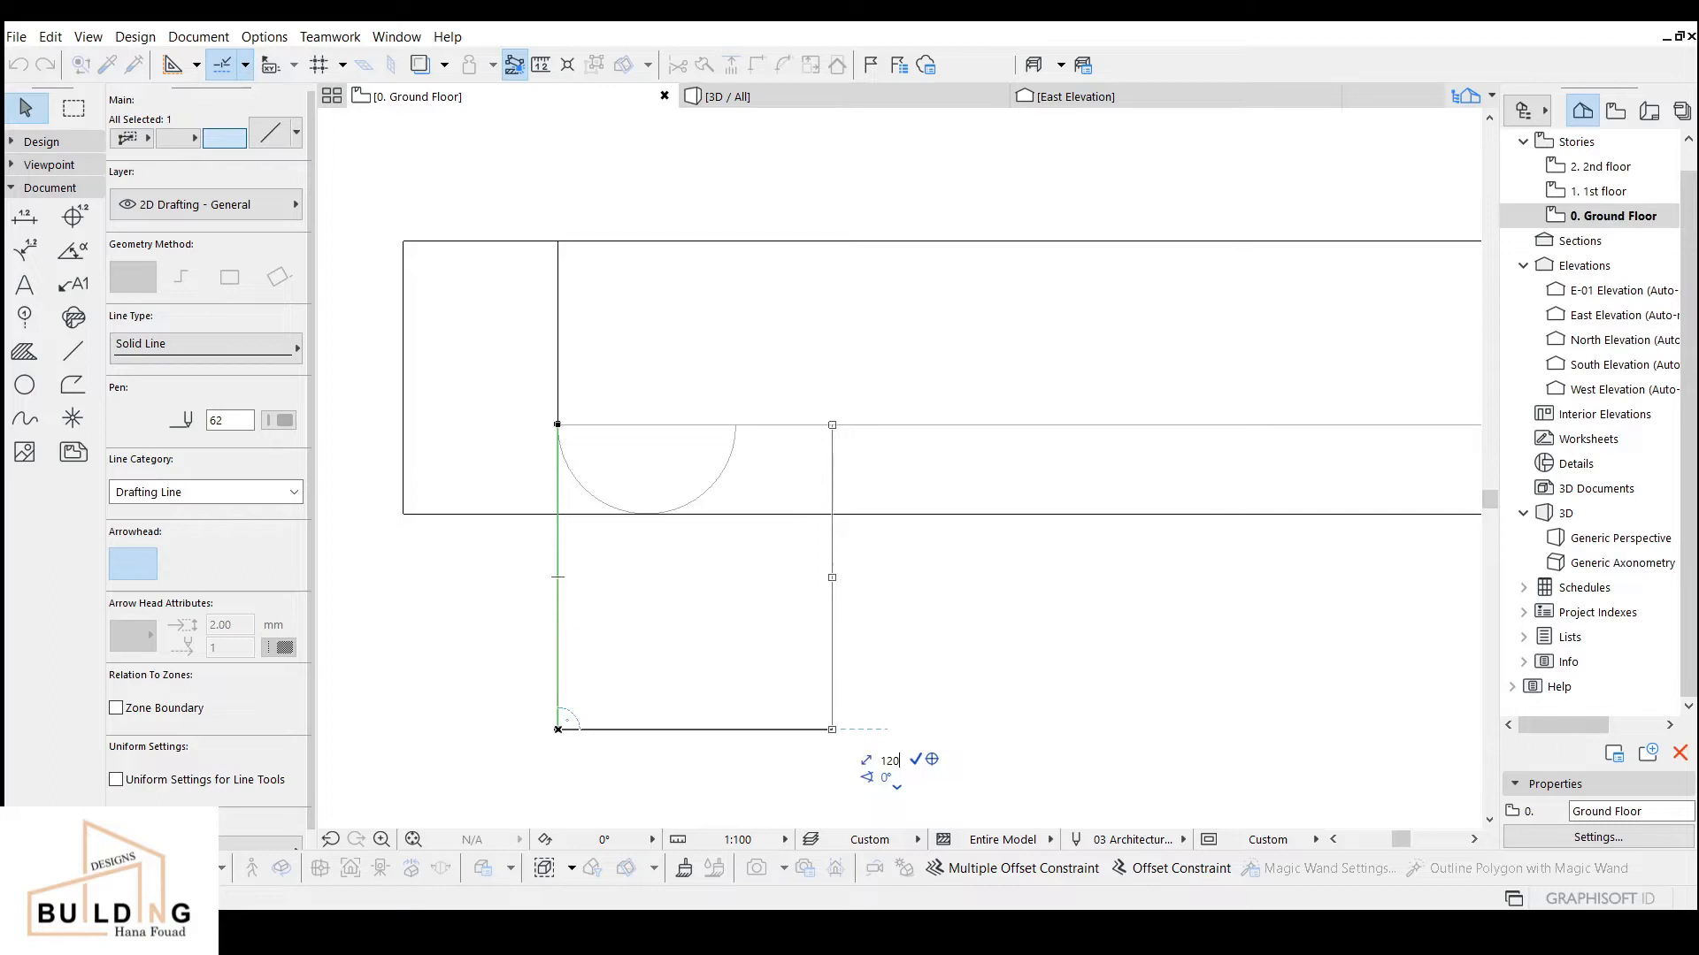
key(Return)
Step: Stretch the arc's right endpoint to the copied vertical line and flatten its curve to touch the long slab's lower edge
click(719, 469)
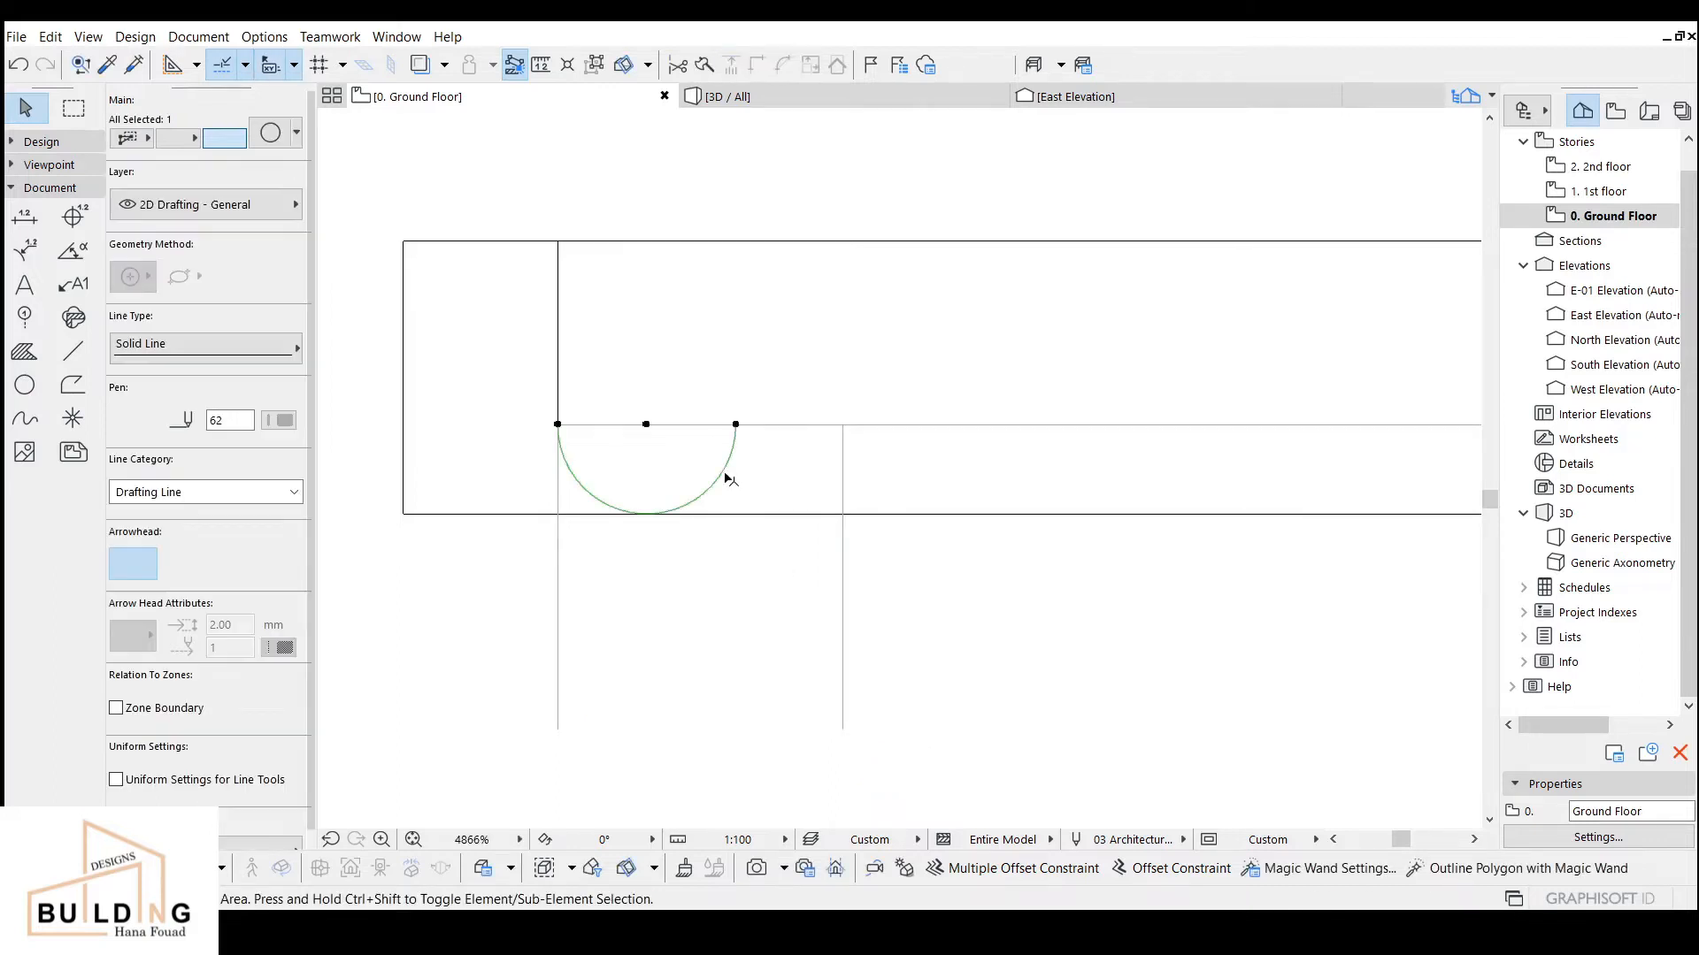
click(736, 425)
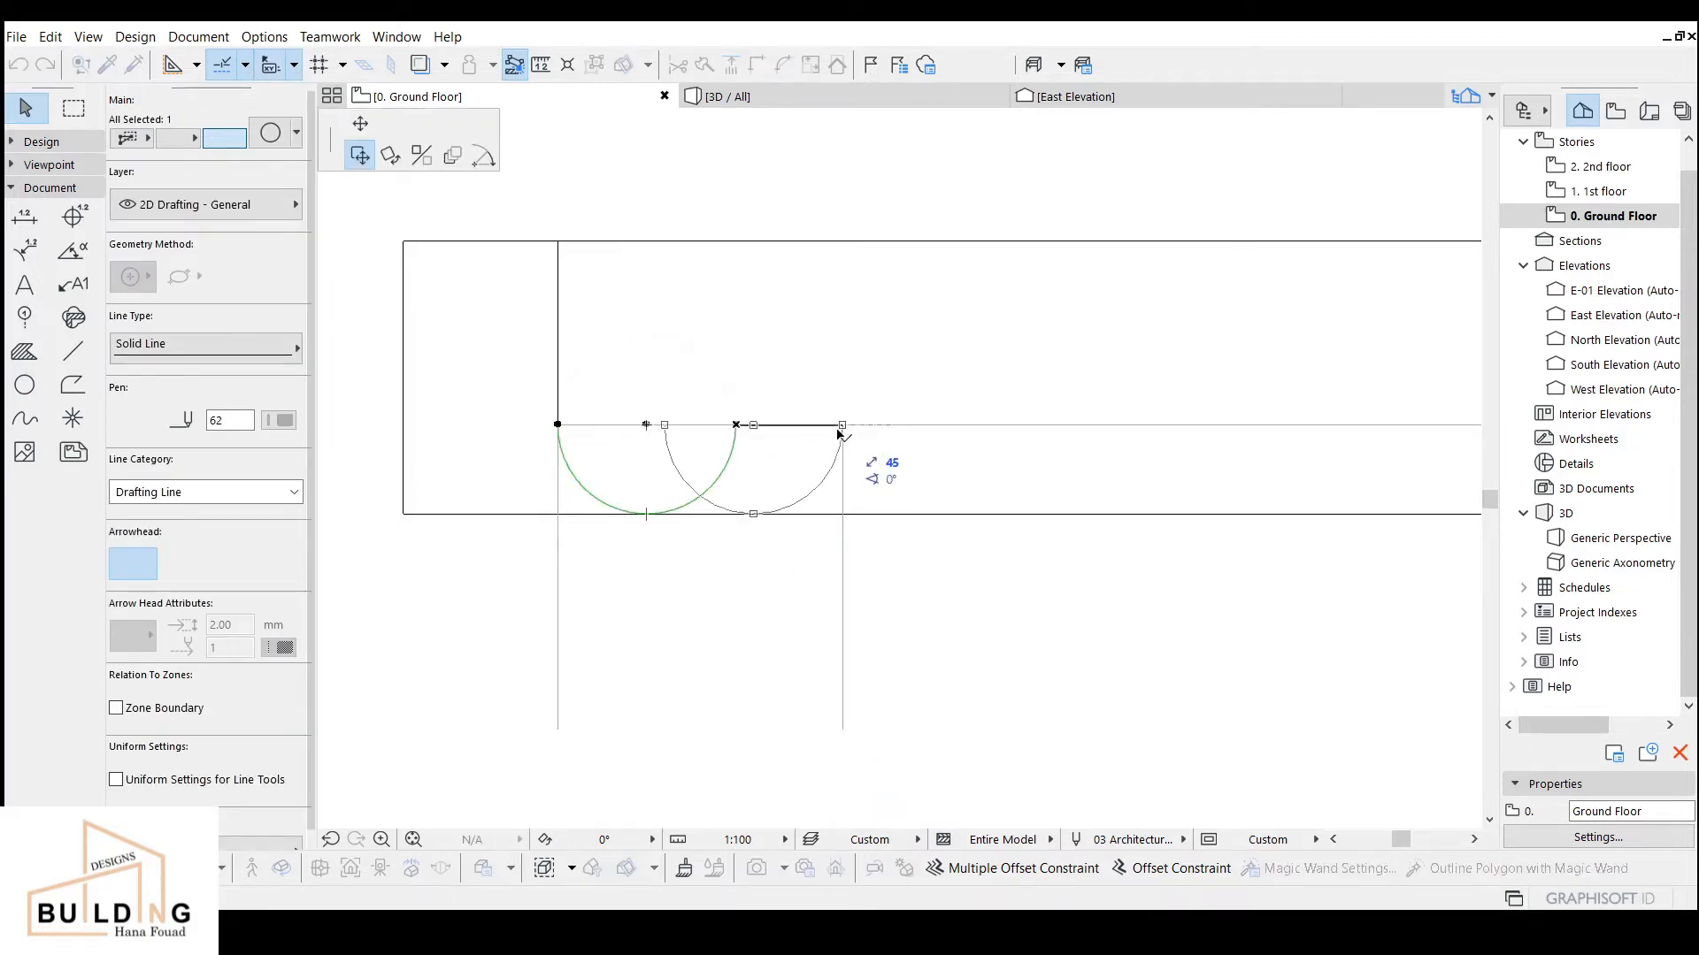
click(360, 127)
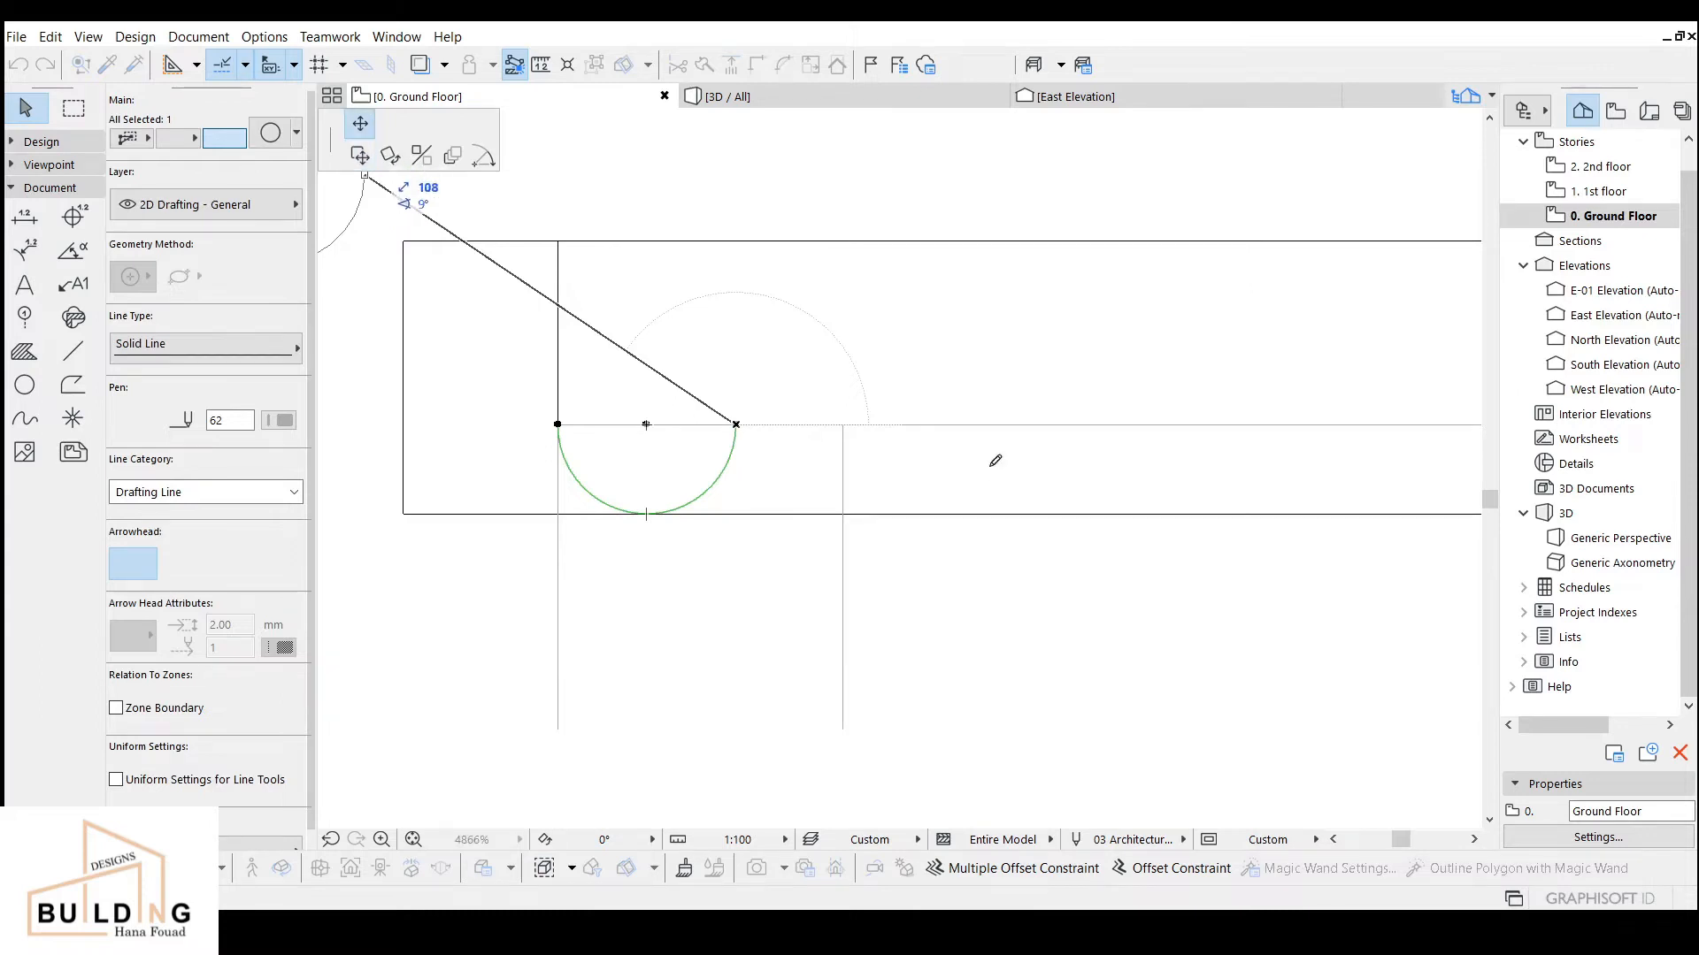
click(841, 424)
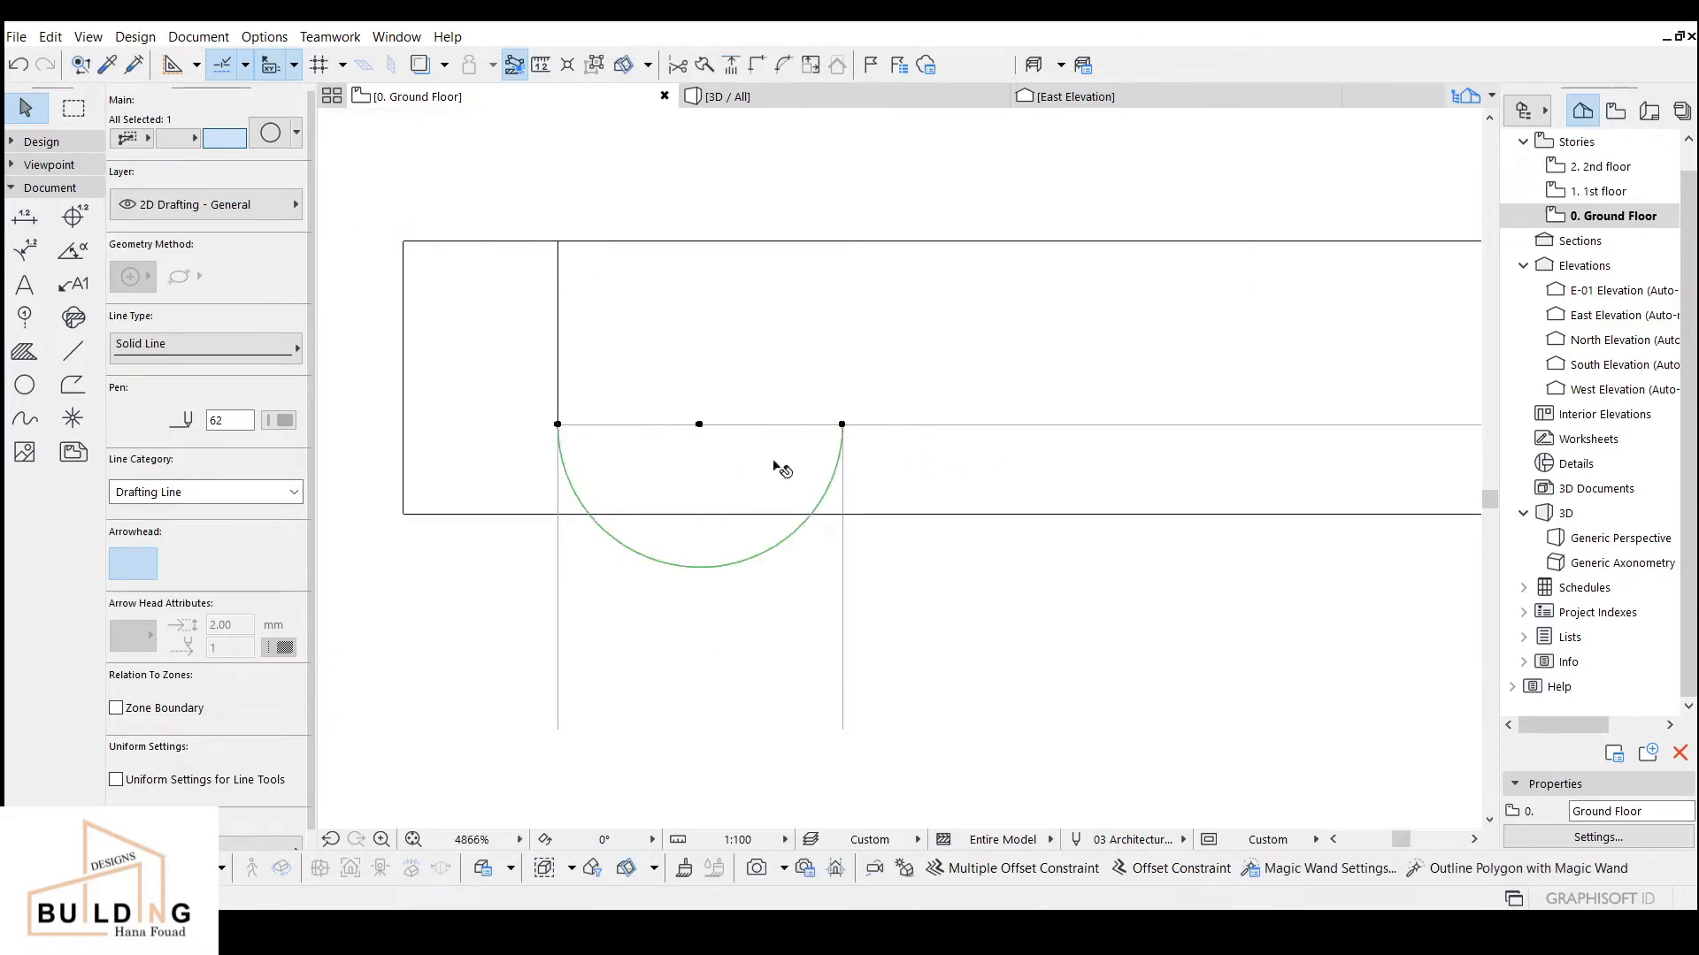
click(699, 566)
click(700, 515)
Step: Copy the right-hand vertical line 14 mm to the right
click(855, 591)
click(843, 602)
click(841, 425)
text(1)
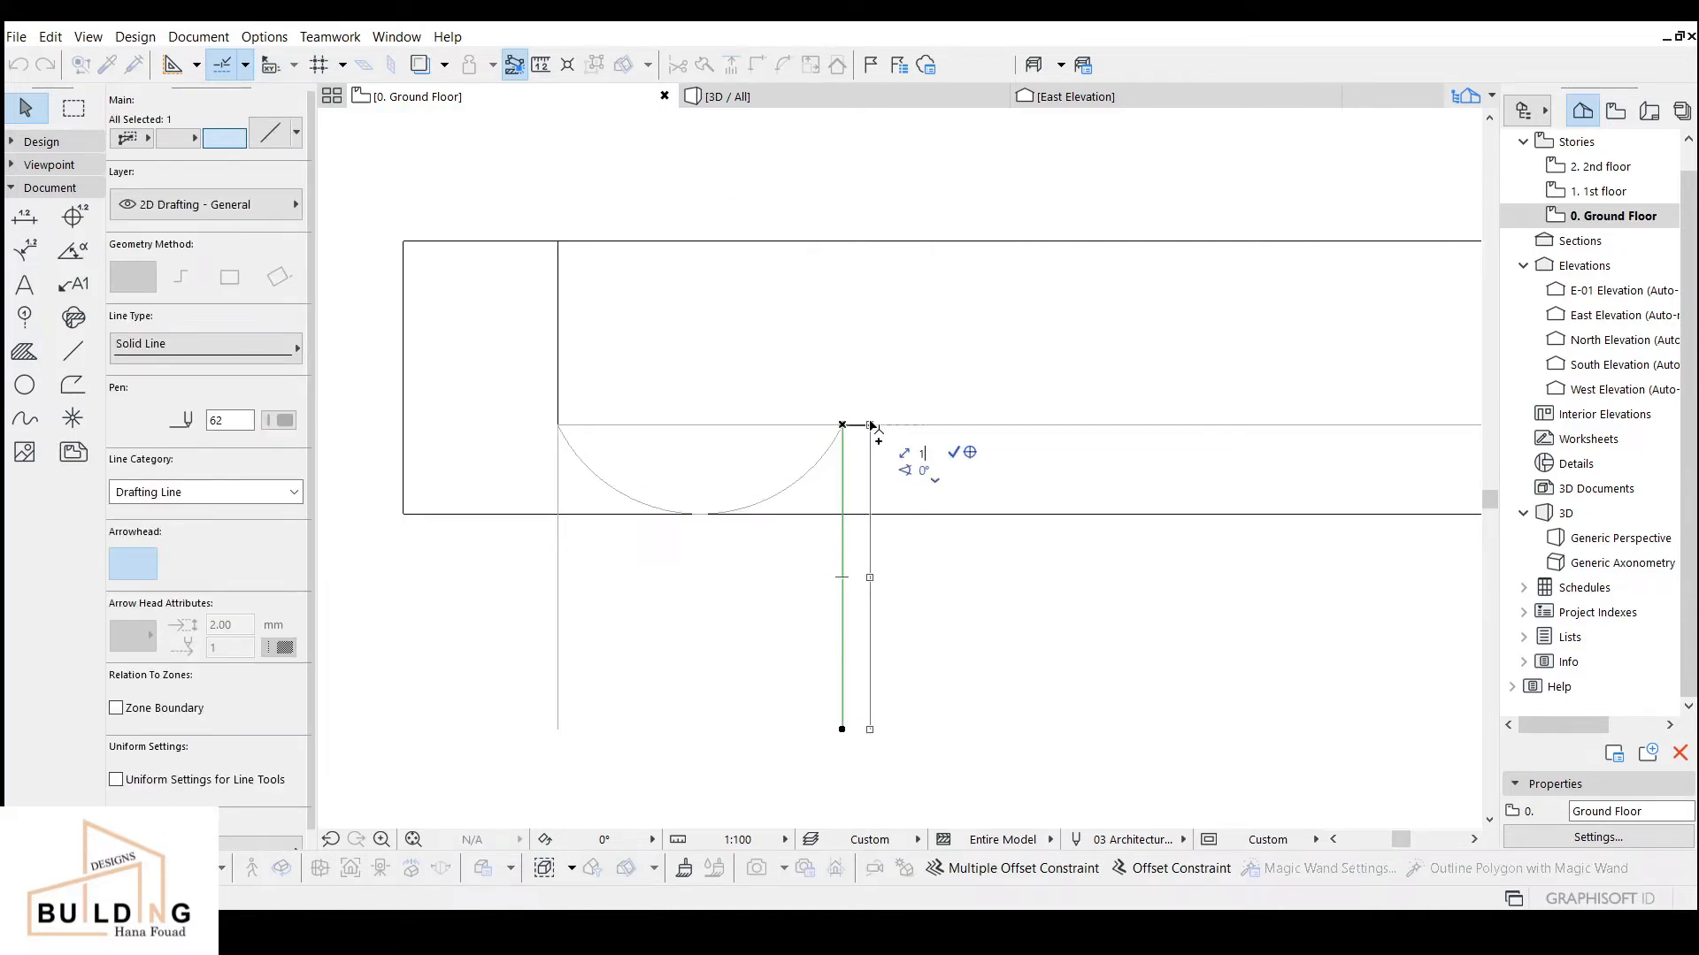
text(4)
key(Return)
Step: Delete the vertical line at the arc's left endpoint
click(626, 591)
click(557, 680)
key(Delete)
Step: Create a slab with the Magic Wand from the outline enclosed by the arc and the horizontal guide line
scroll(722, 492, down, 2)
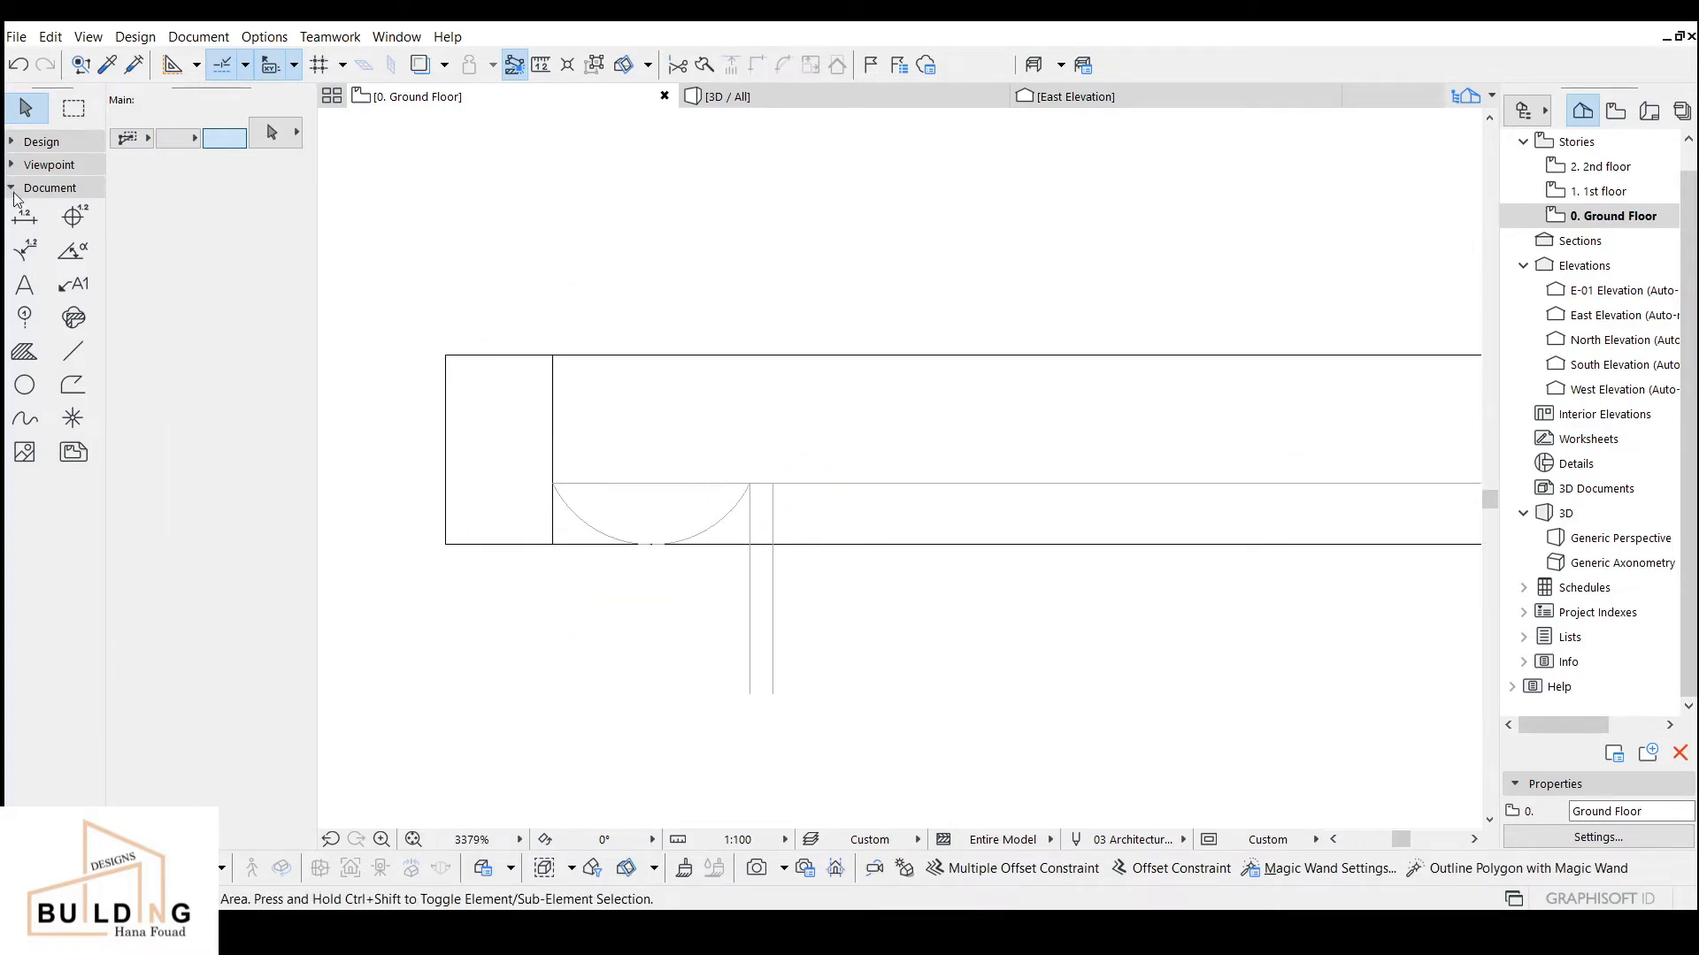
click(14, 188)
click(35, 142)
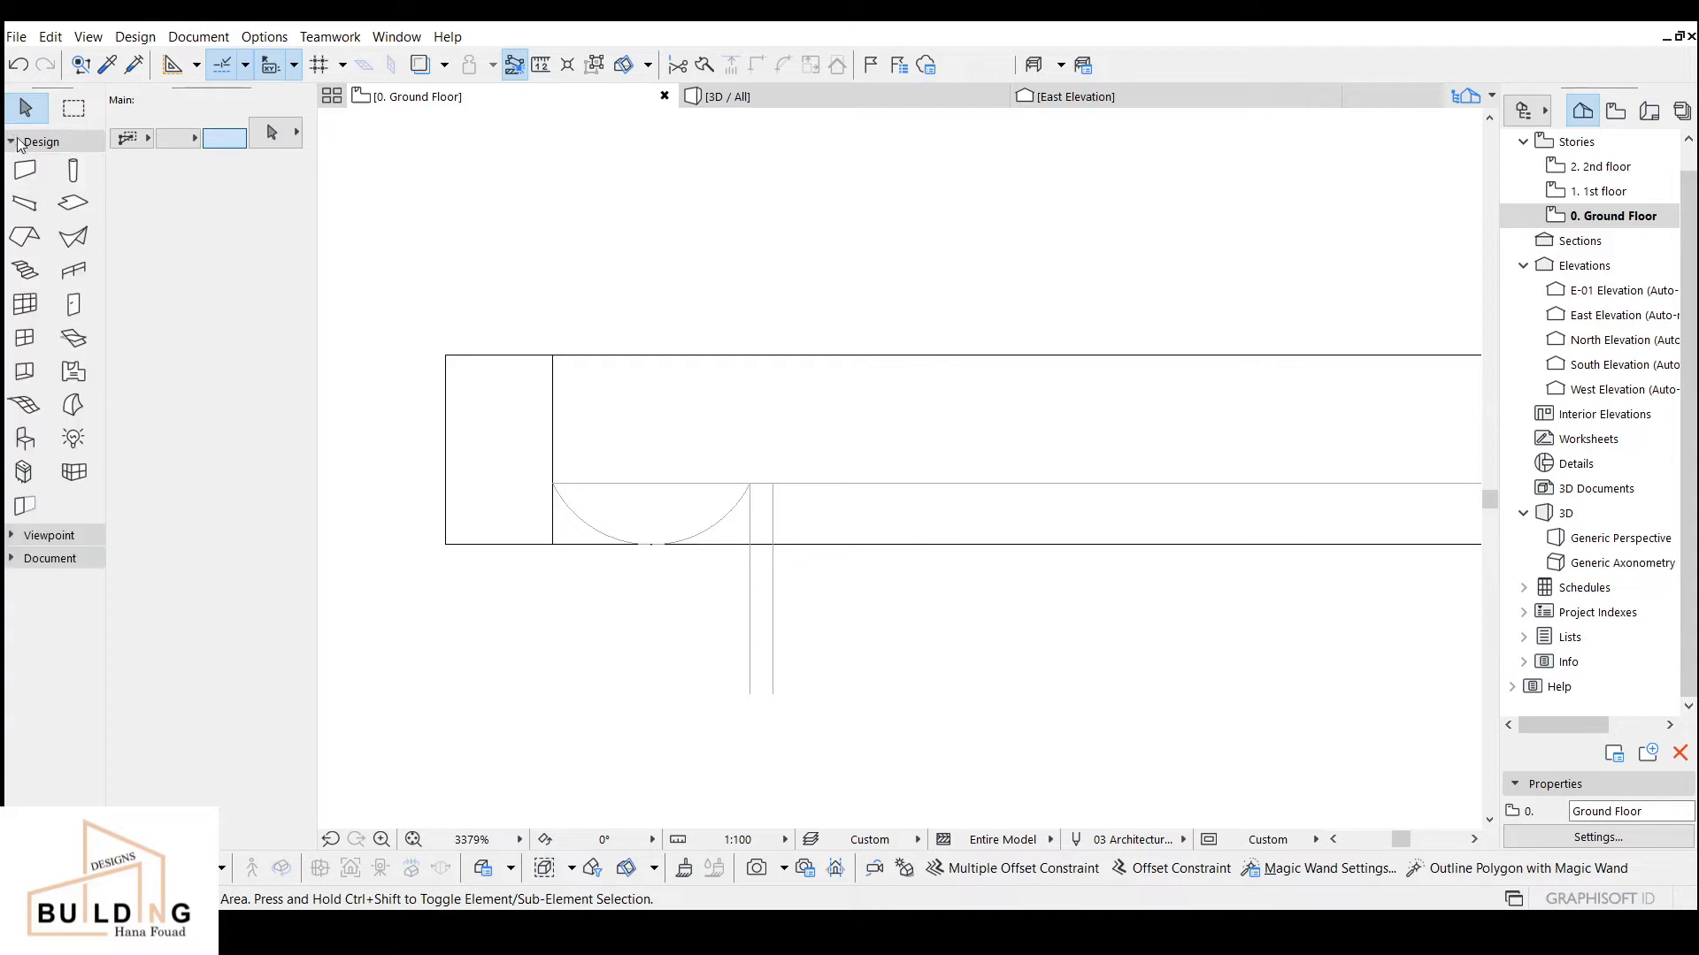
click(78, 212)
scroll(699, 490, up, 2)
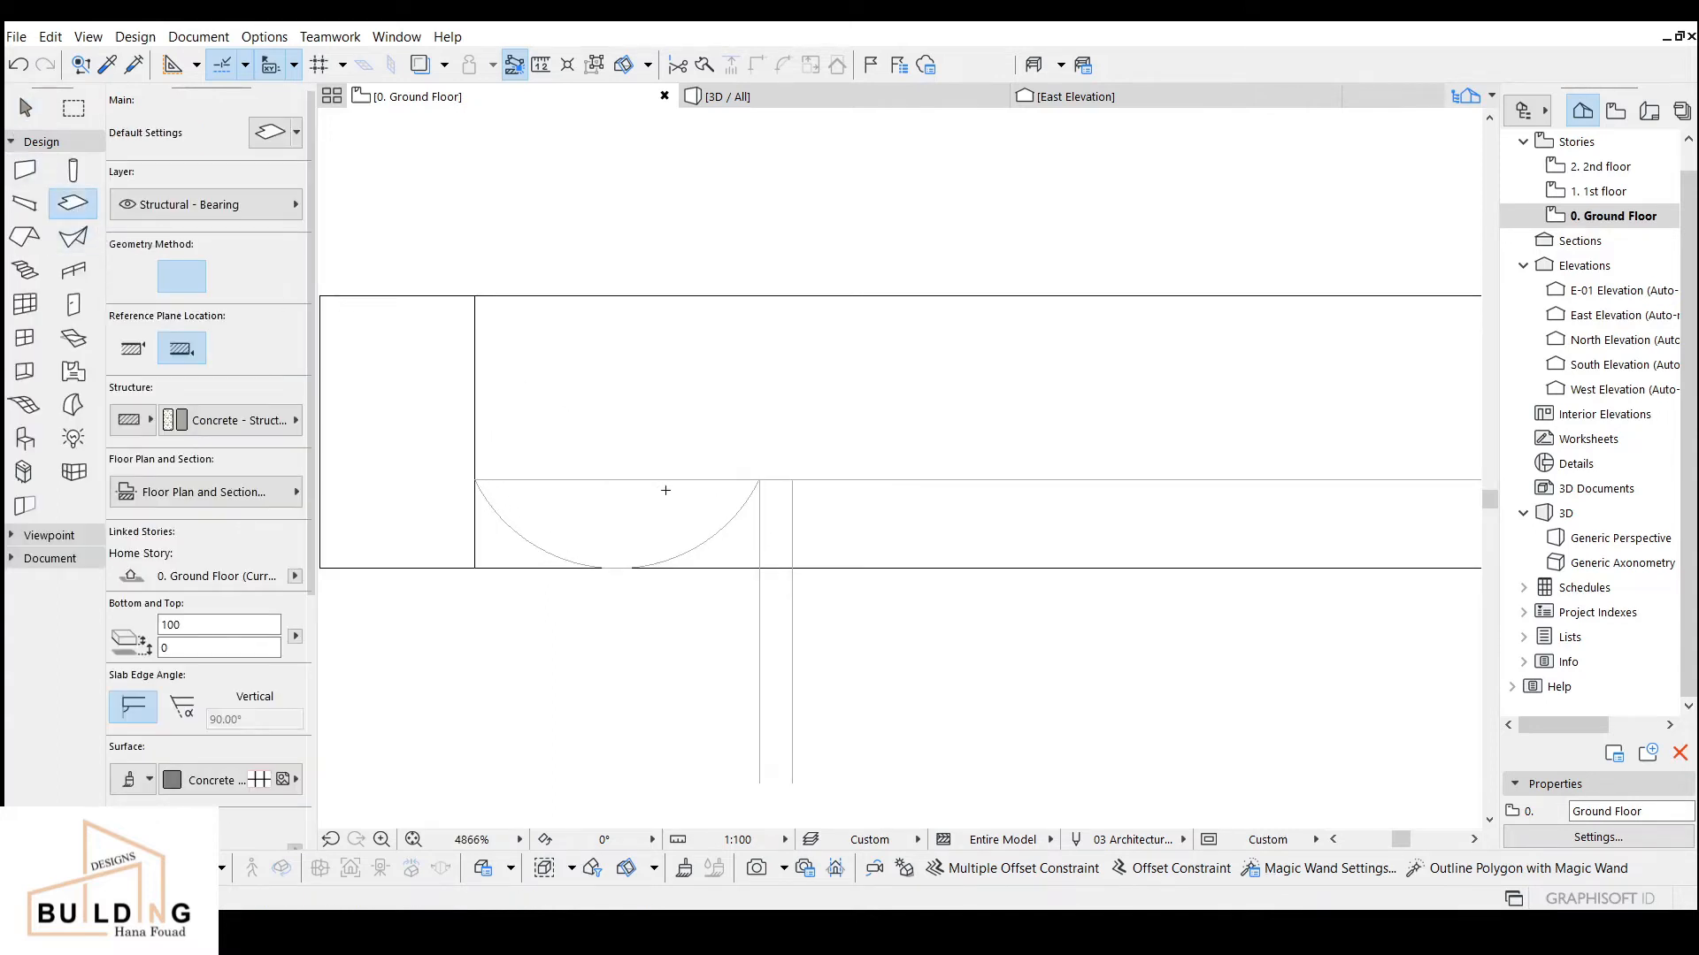
key(space)
key(Escape)
click(633, 529)
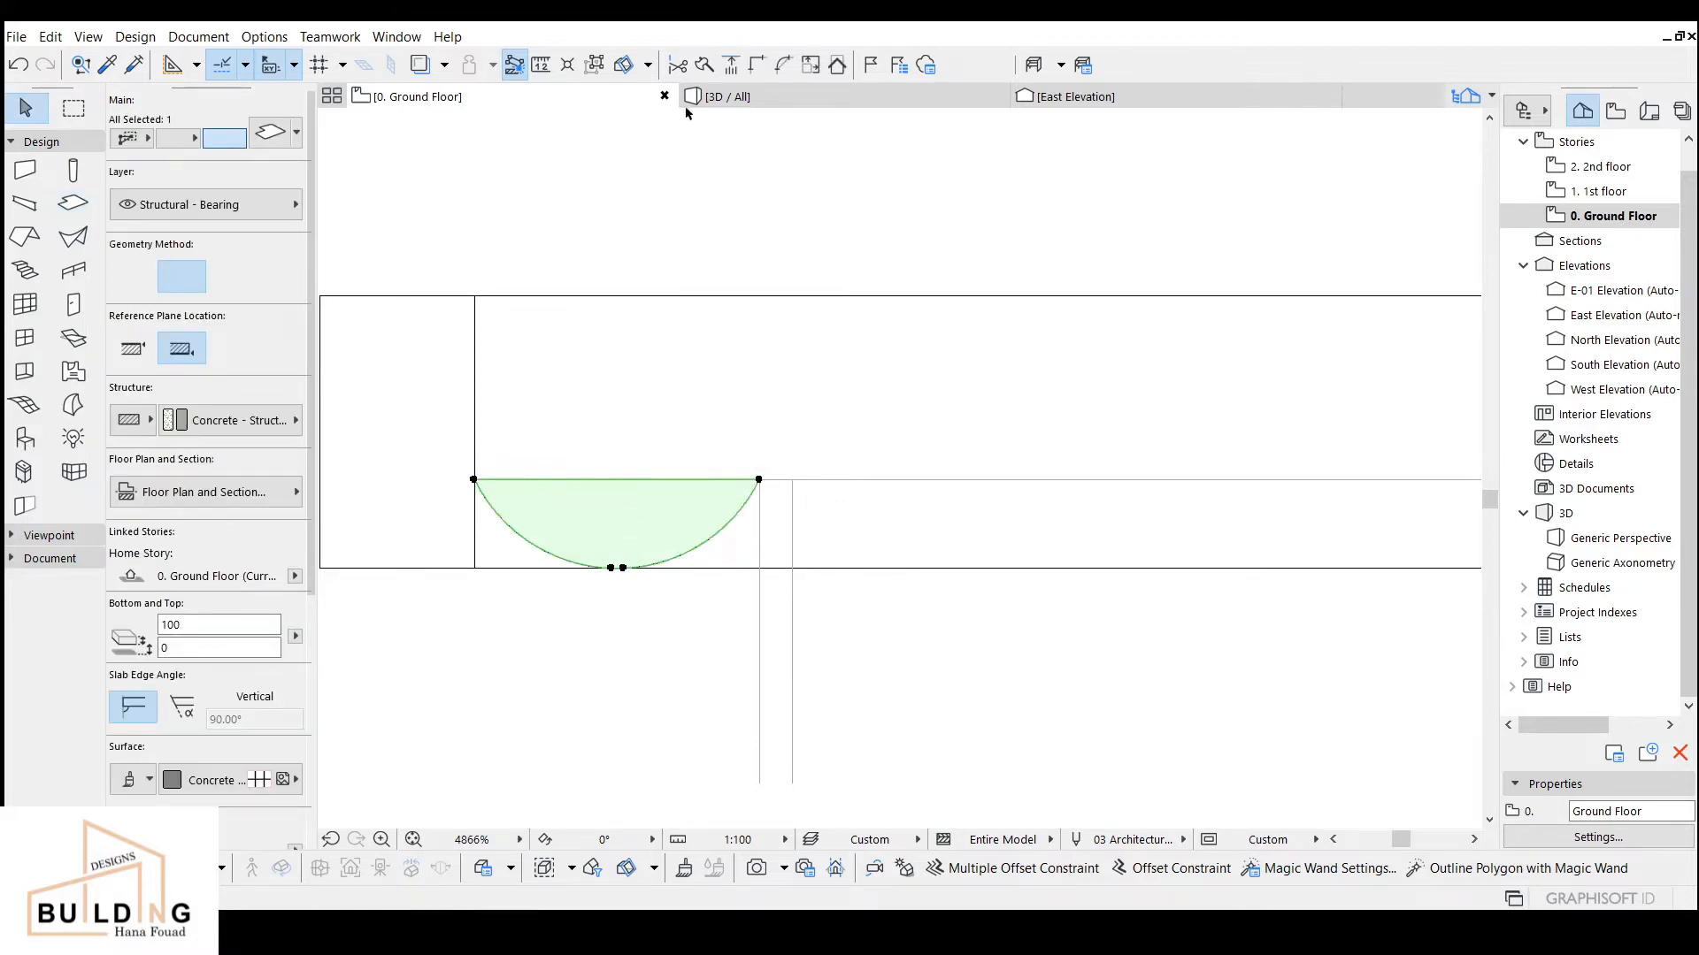
Step: Examine the headboard slabs in the 3D view and return to the ground floor plan
click(788, 104)
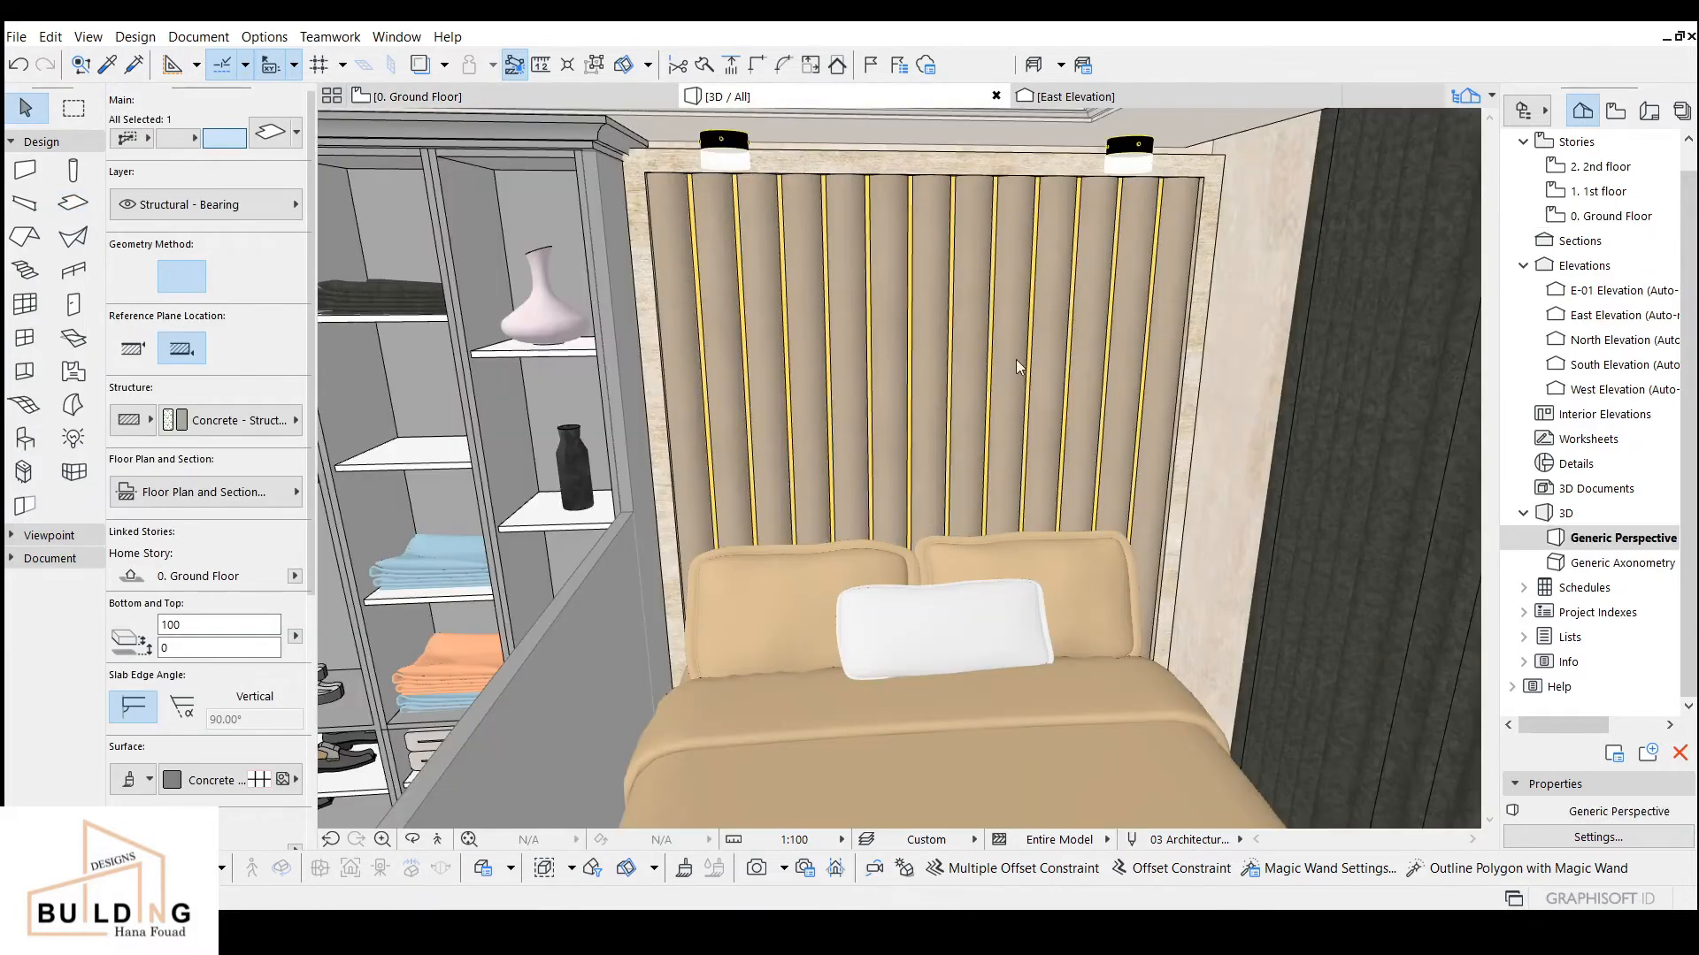
scroll(1041, 395, down, 3)
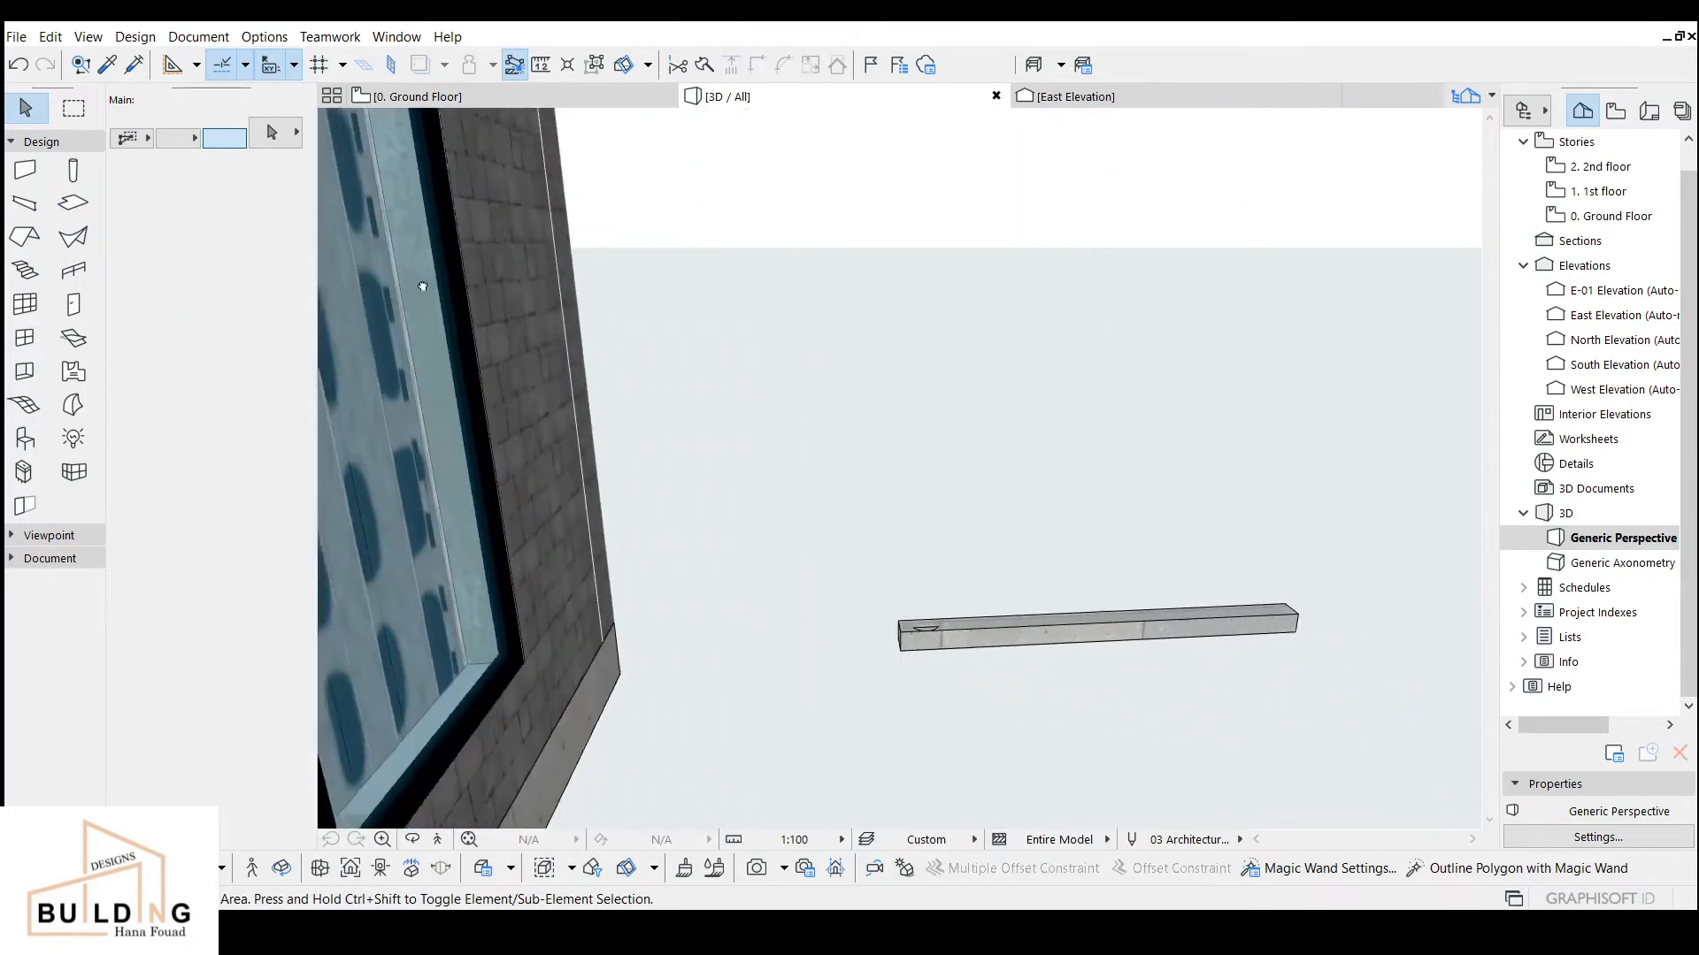
scroll(940, 619, up, 1)
scroll(1060, 643, up, 3)
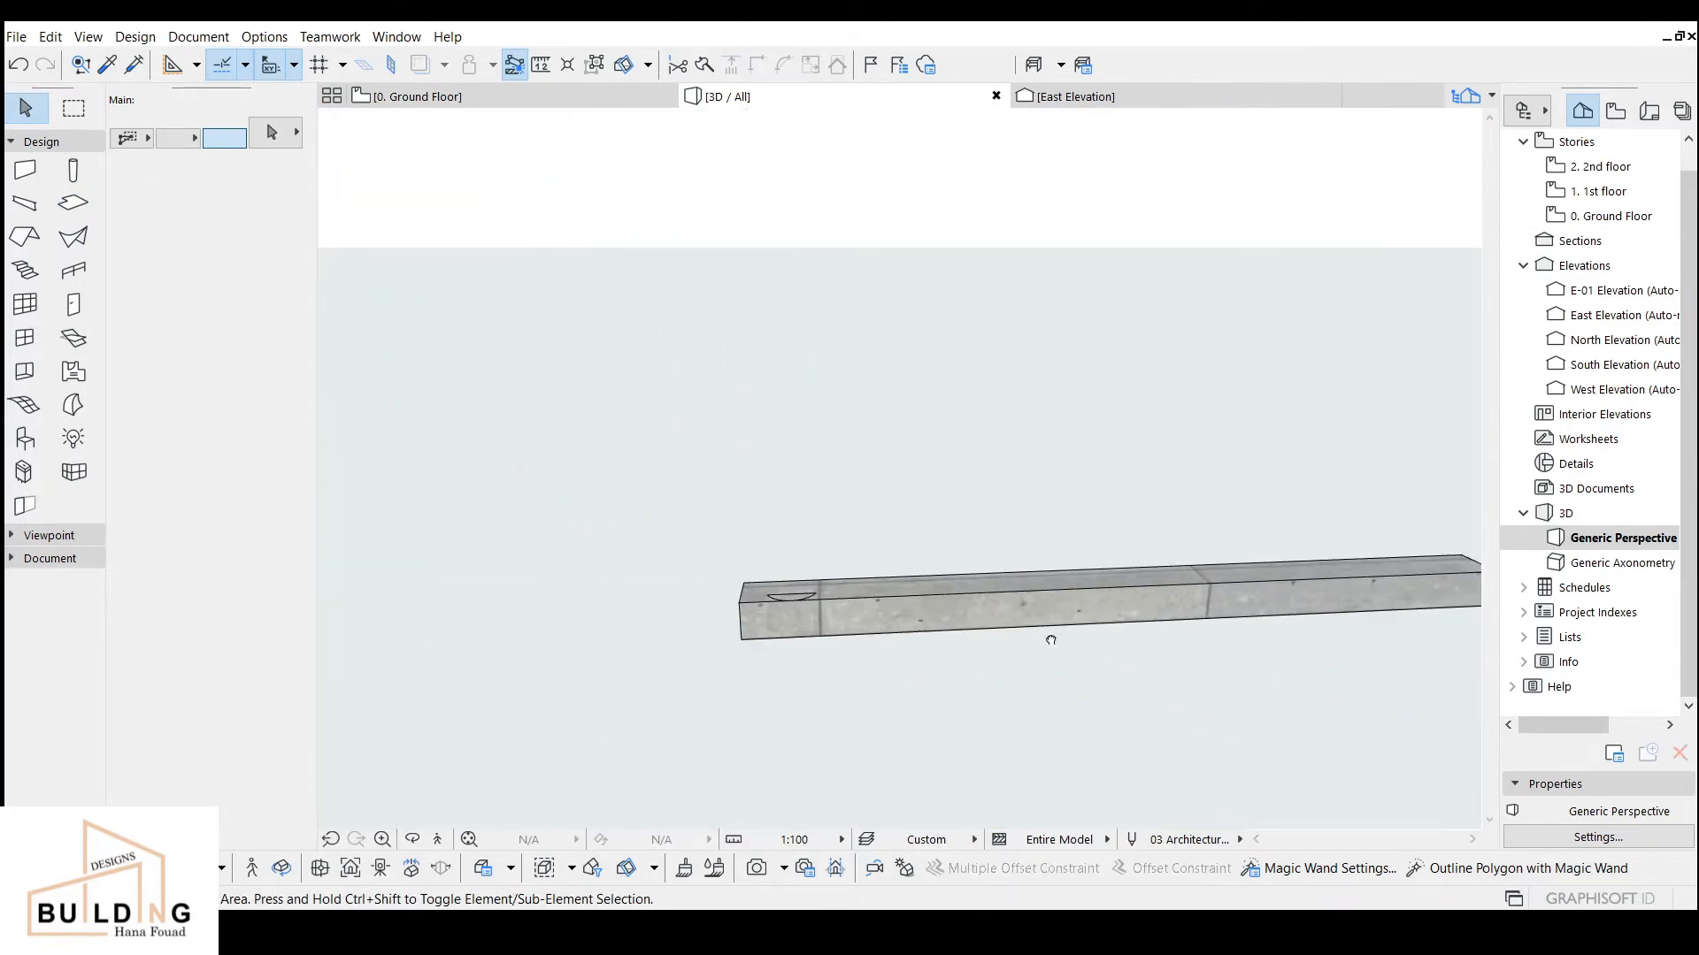
middle_drag(1050, 638, 801, 647)
click(467, 99)
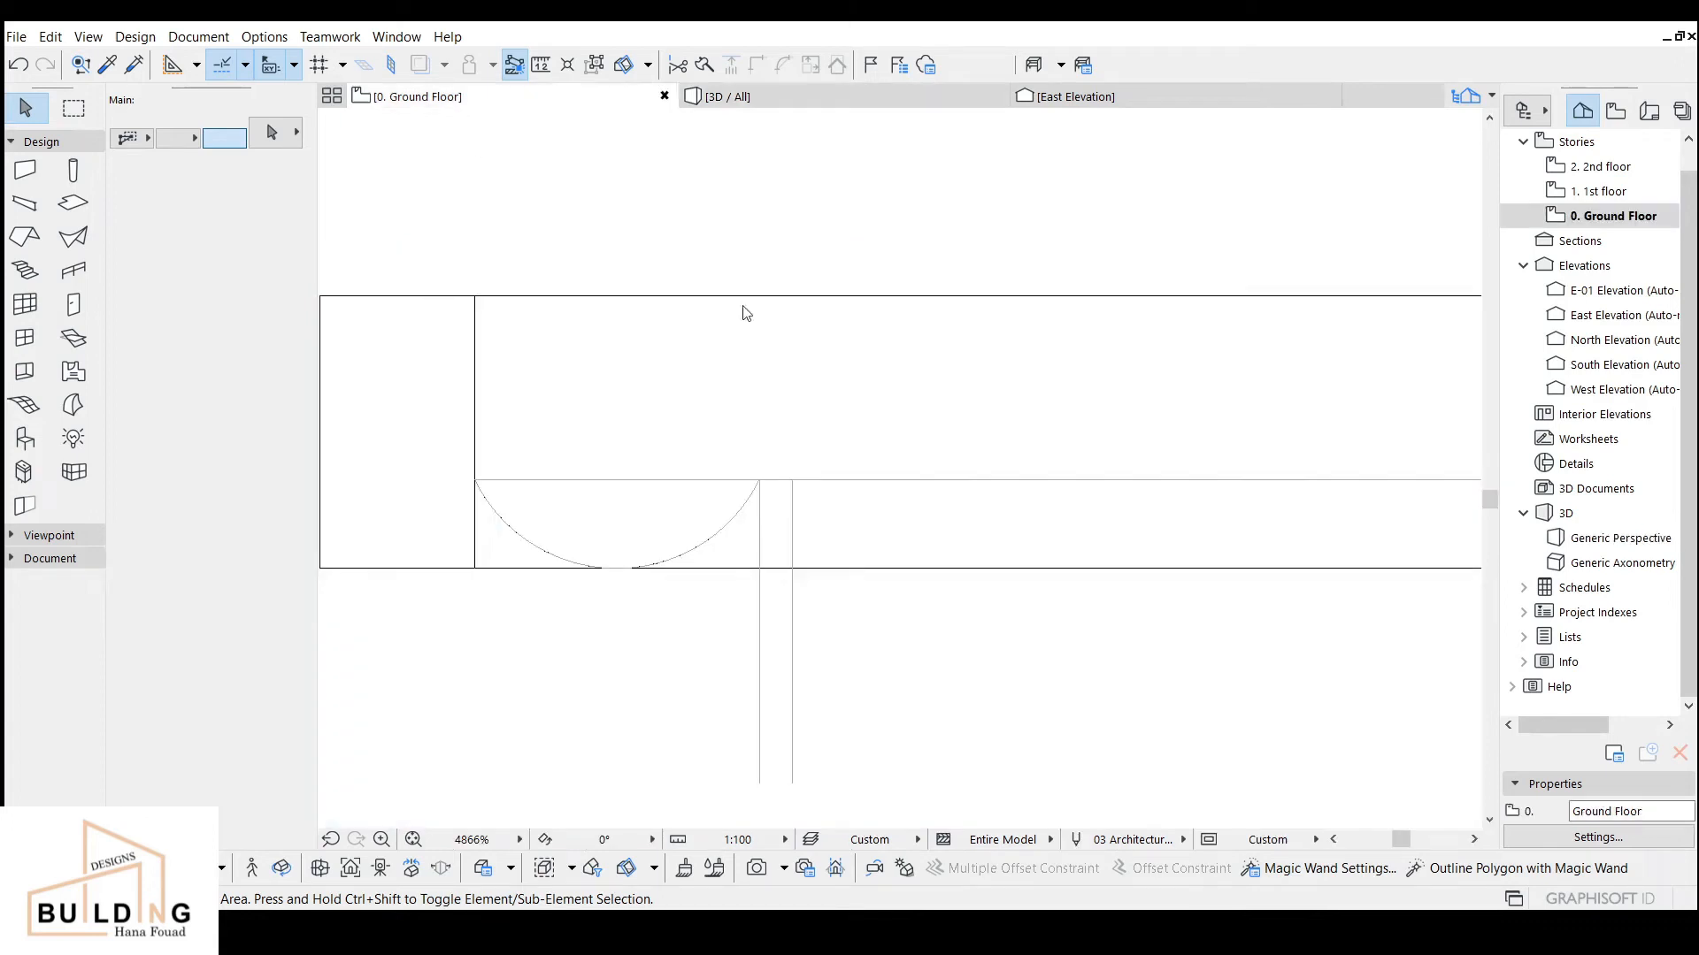
click(716, 351)
key(ctrl+d)
click(716, 349)
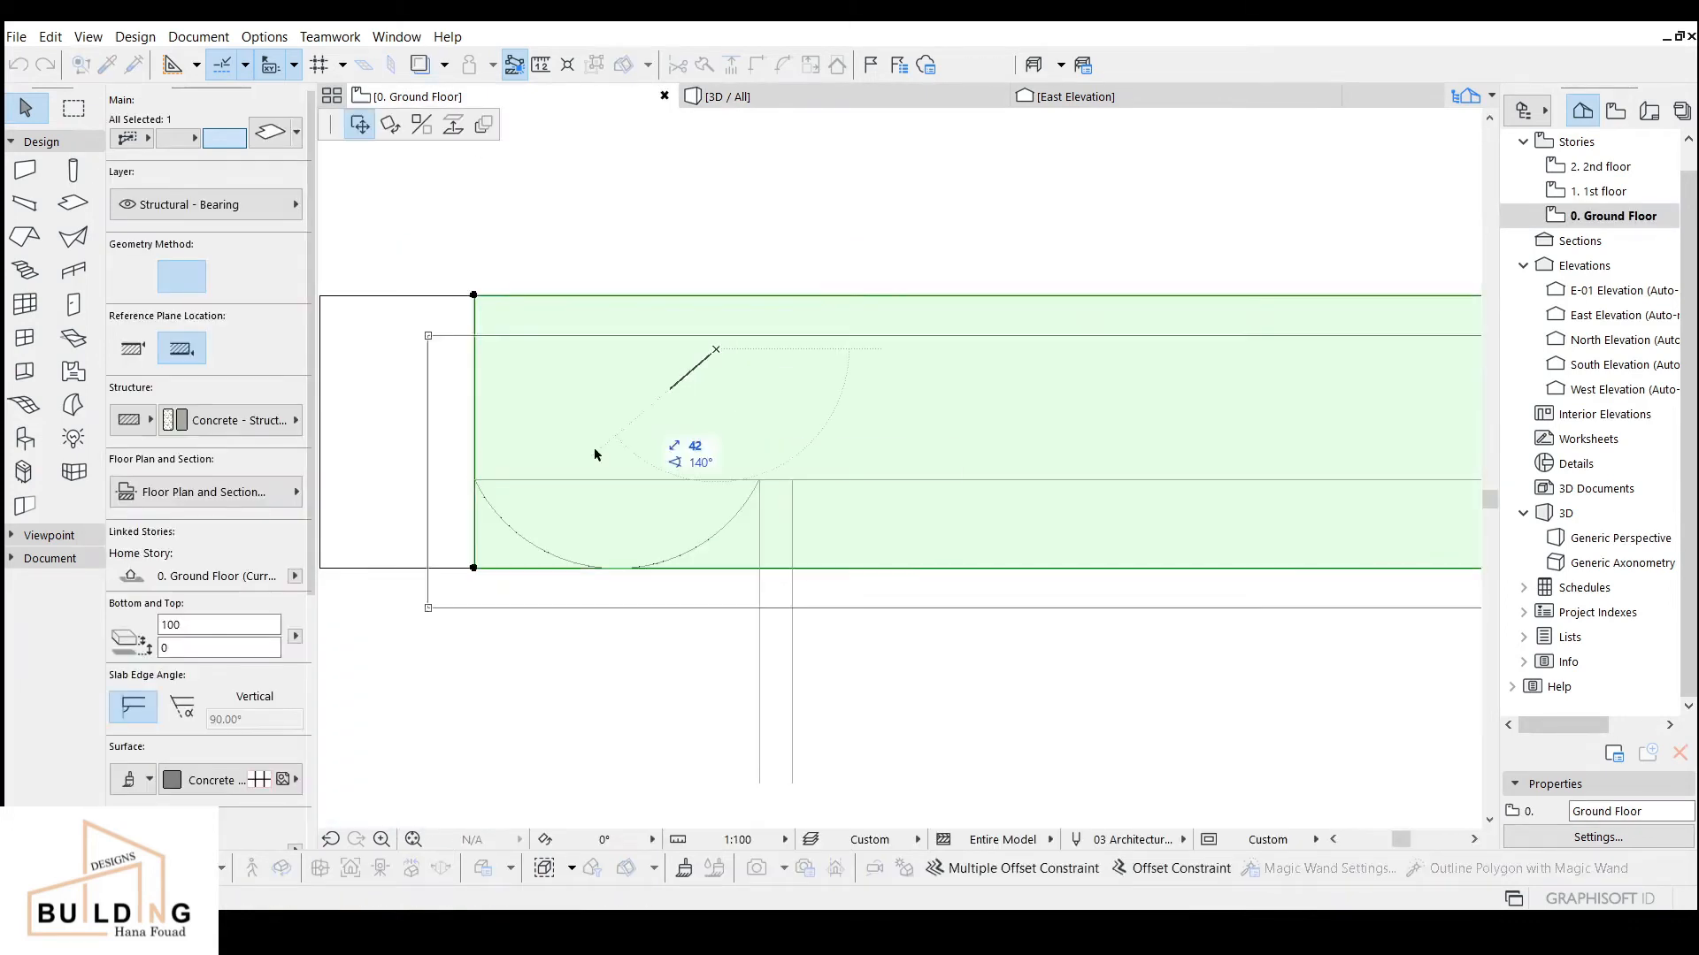
click(546, 515)
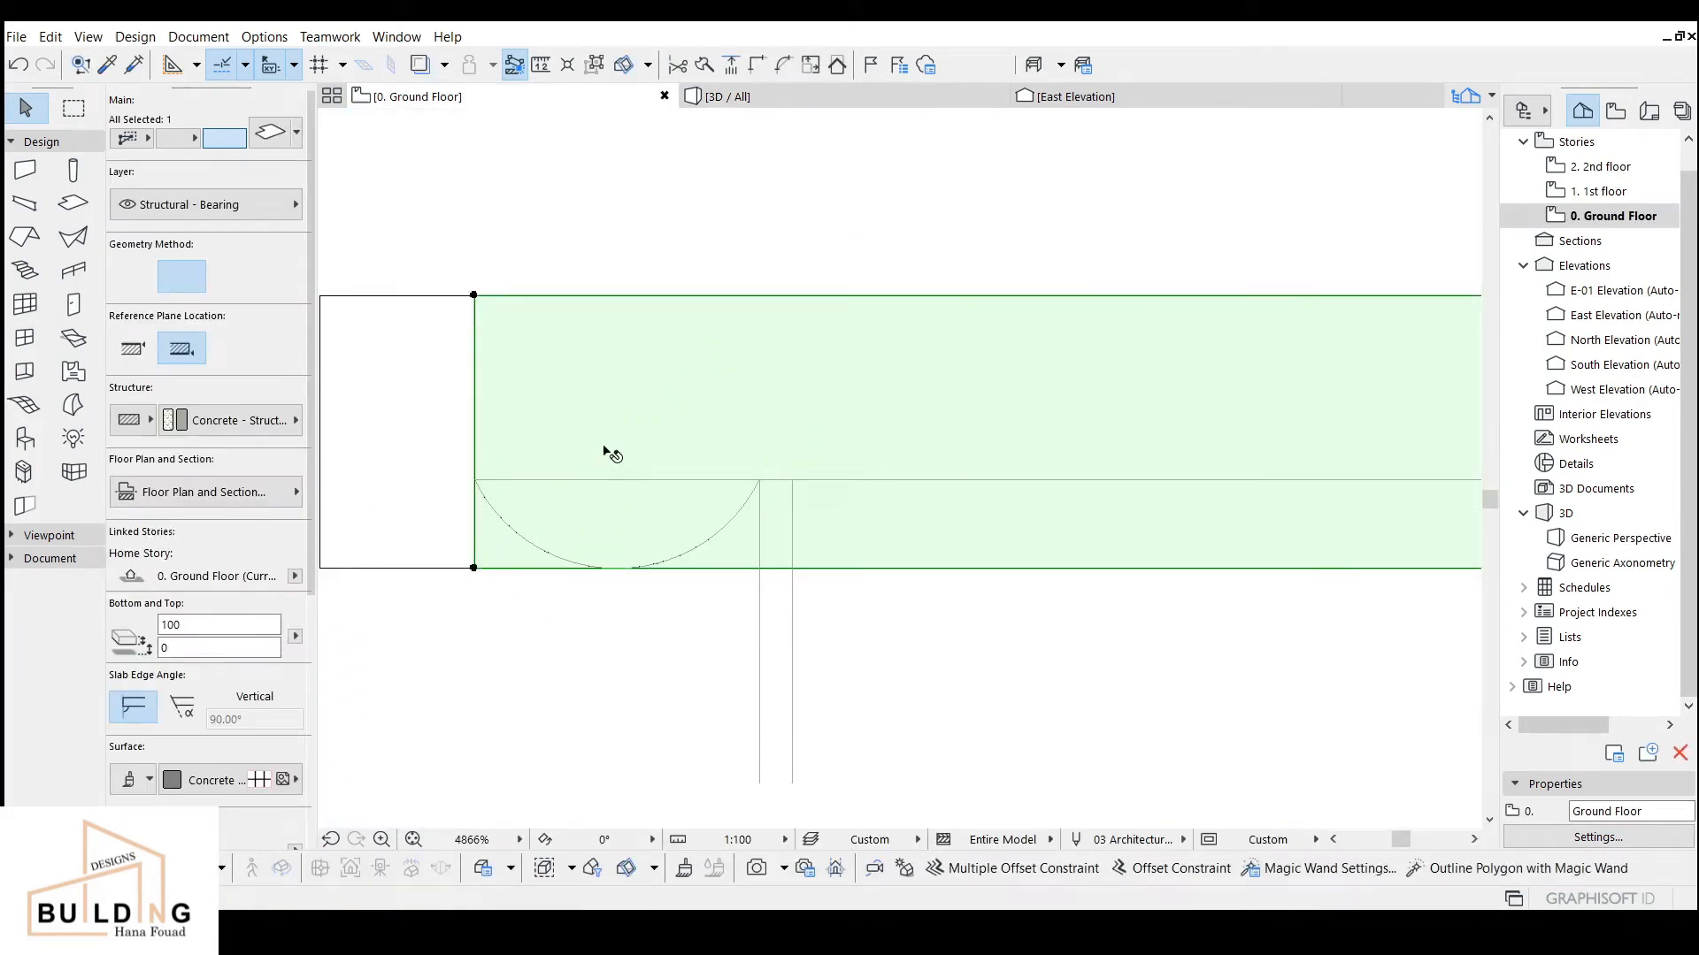
Step: Move the long slab's two lower corners up to the horizontal guide line so its front edge lies behind the curved slab
click(474, 568)
click(483, 476)
scroll(893, 548, up, 5)
scroll(994, 535, down, 3)
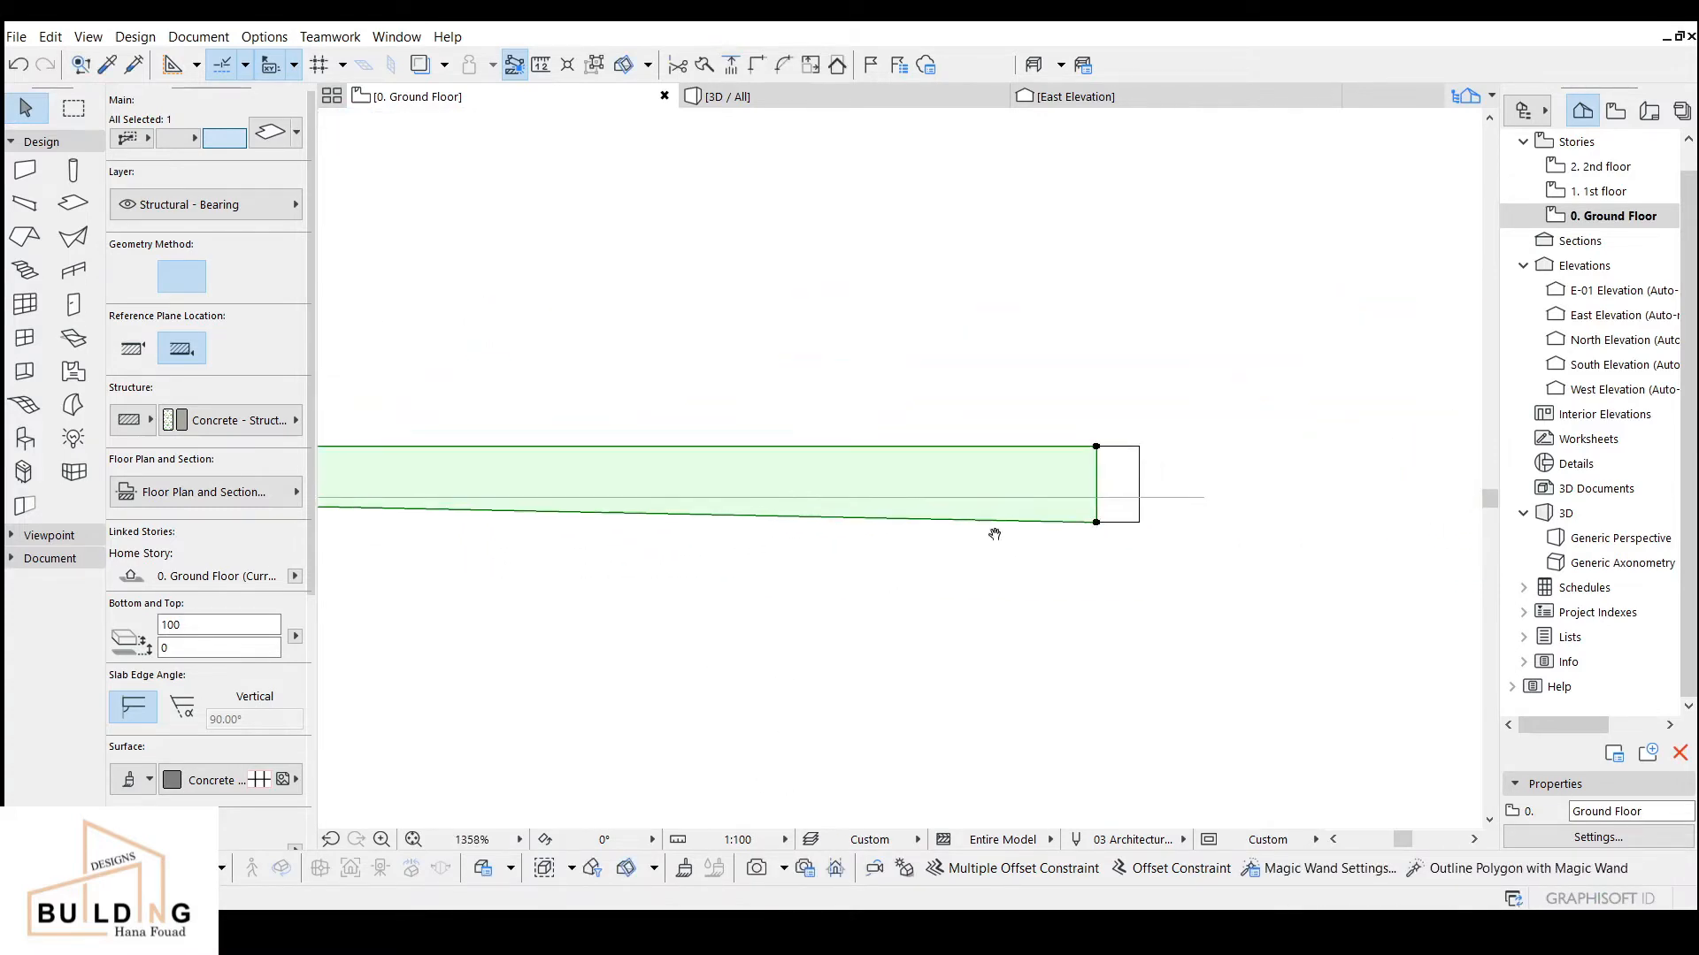
click(1096, 523)
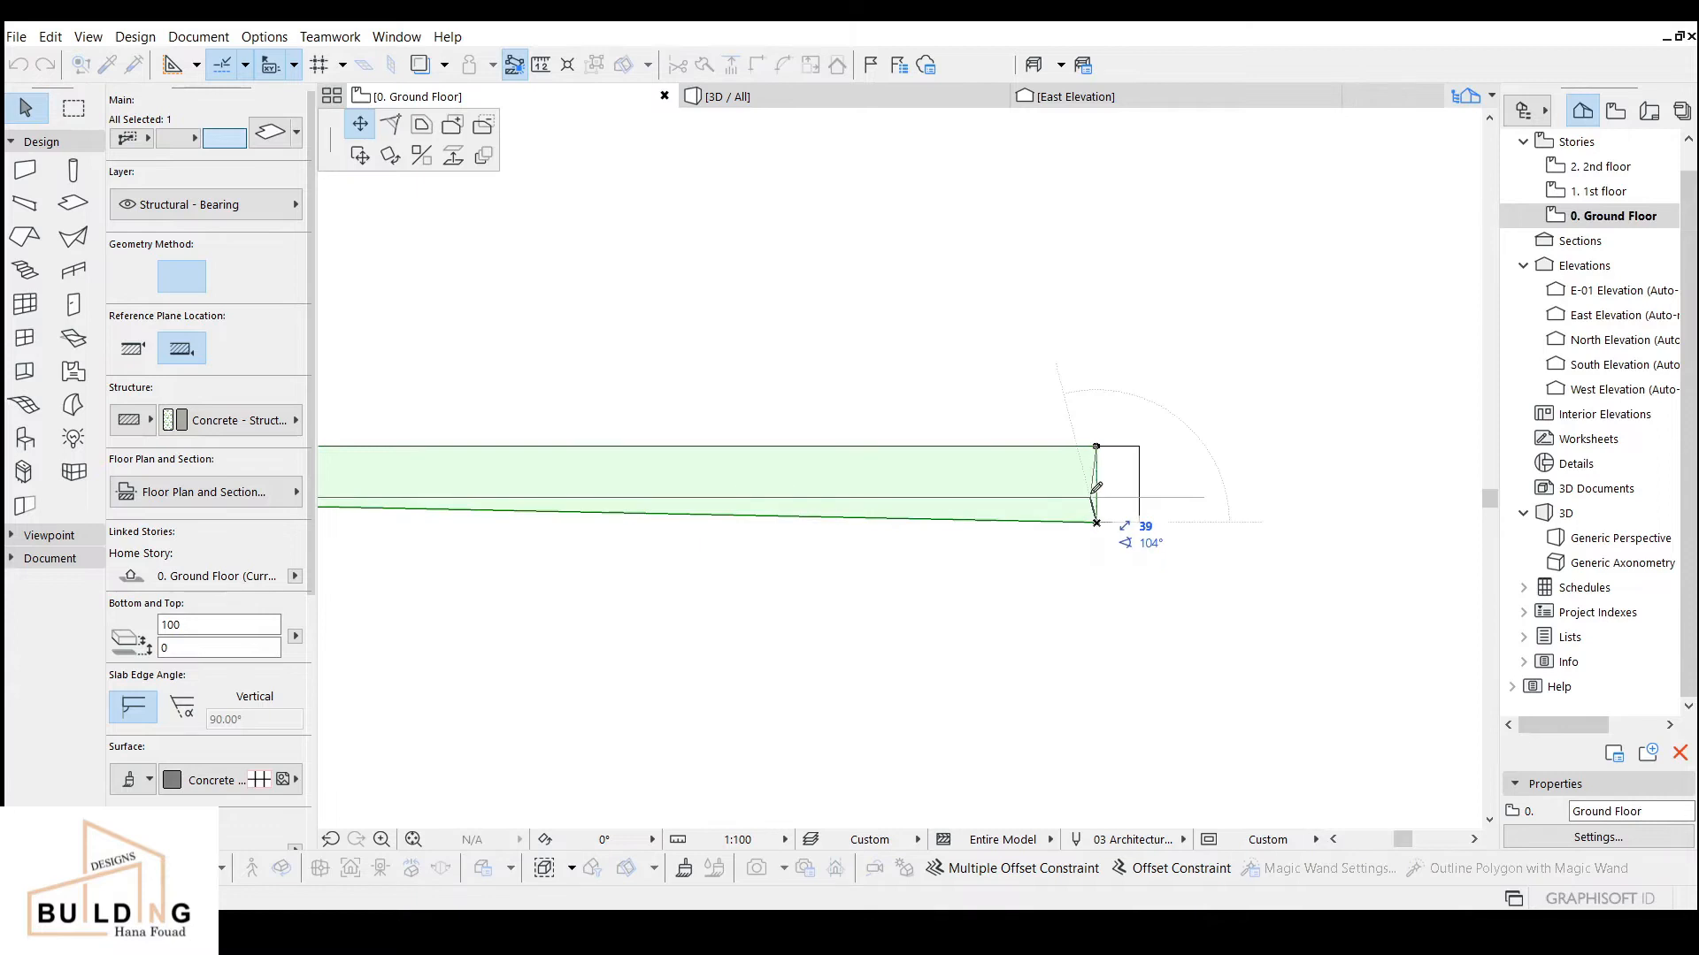
click(1097, 497)
key(Escape)
Step: In the 3D view, unlink the long back slab's surface overrides and set its edge surface to Metal - Gold
click(790, 104)
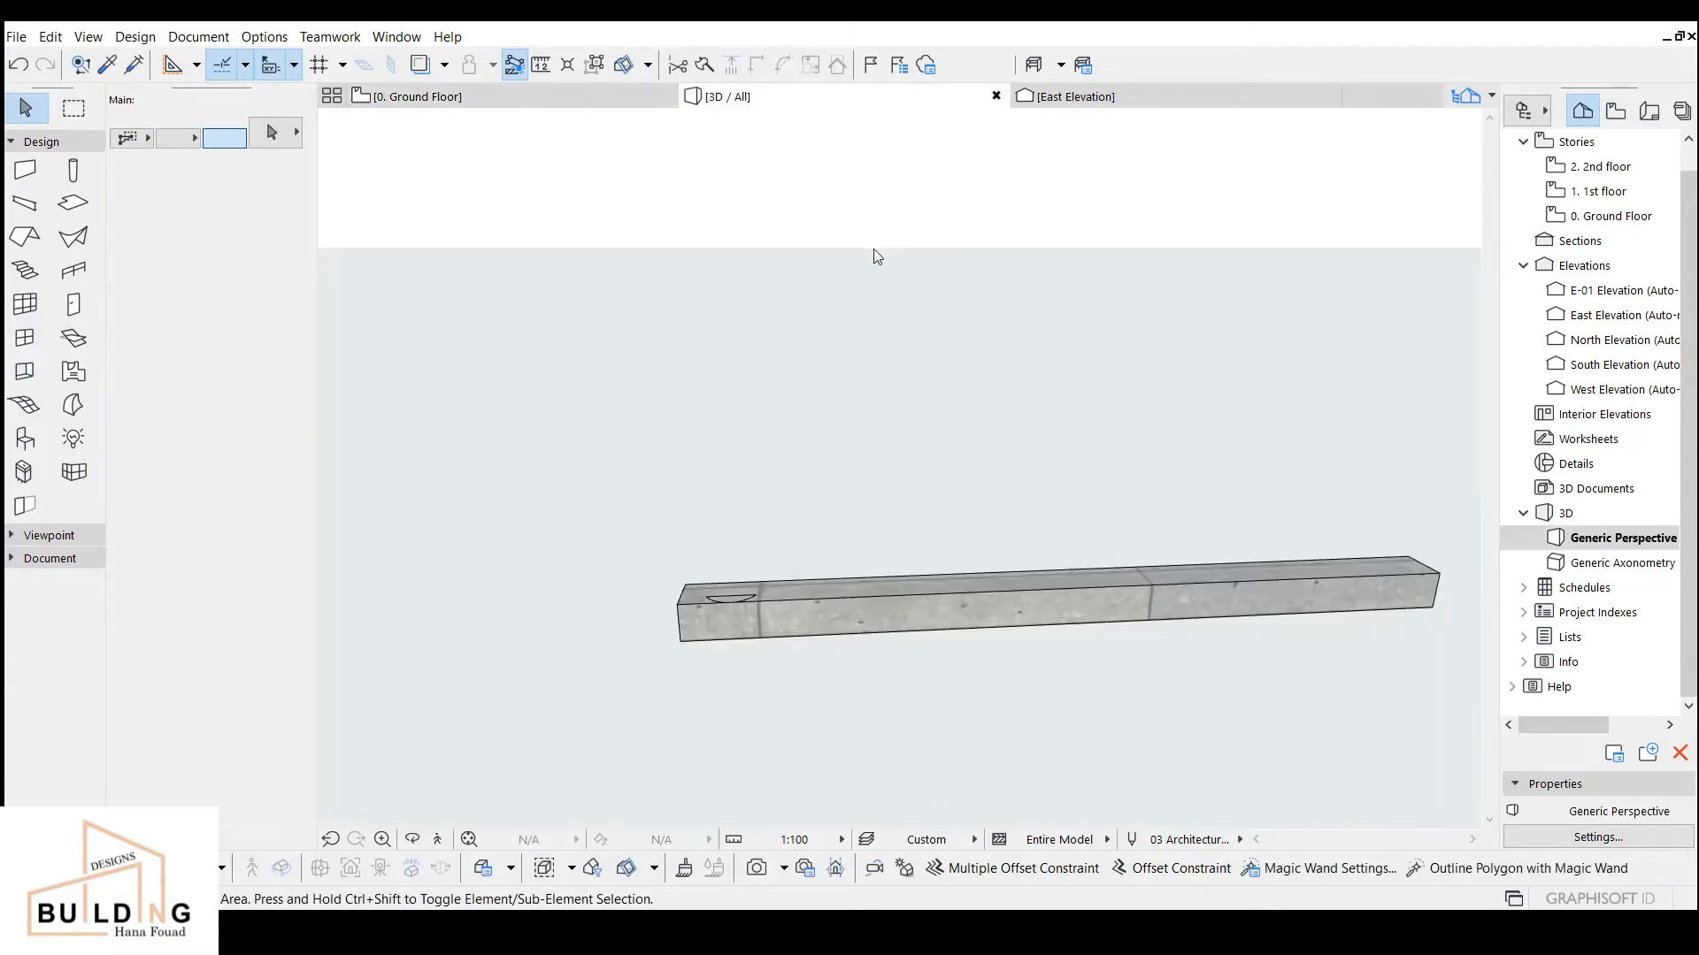
shift+middle_drag(899, 512, 869, 536)
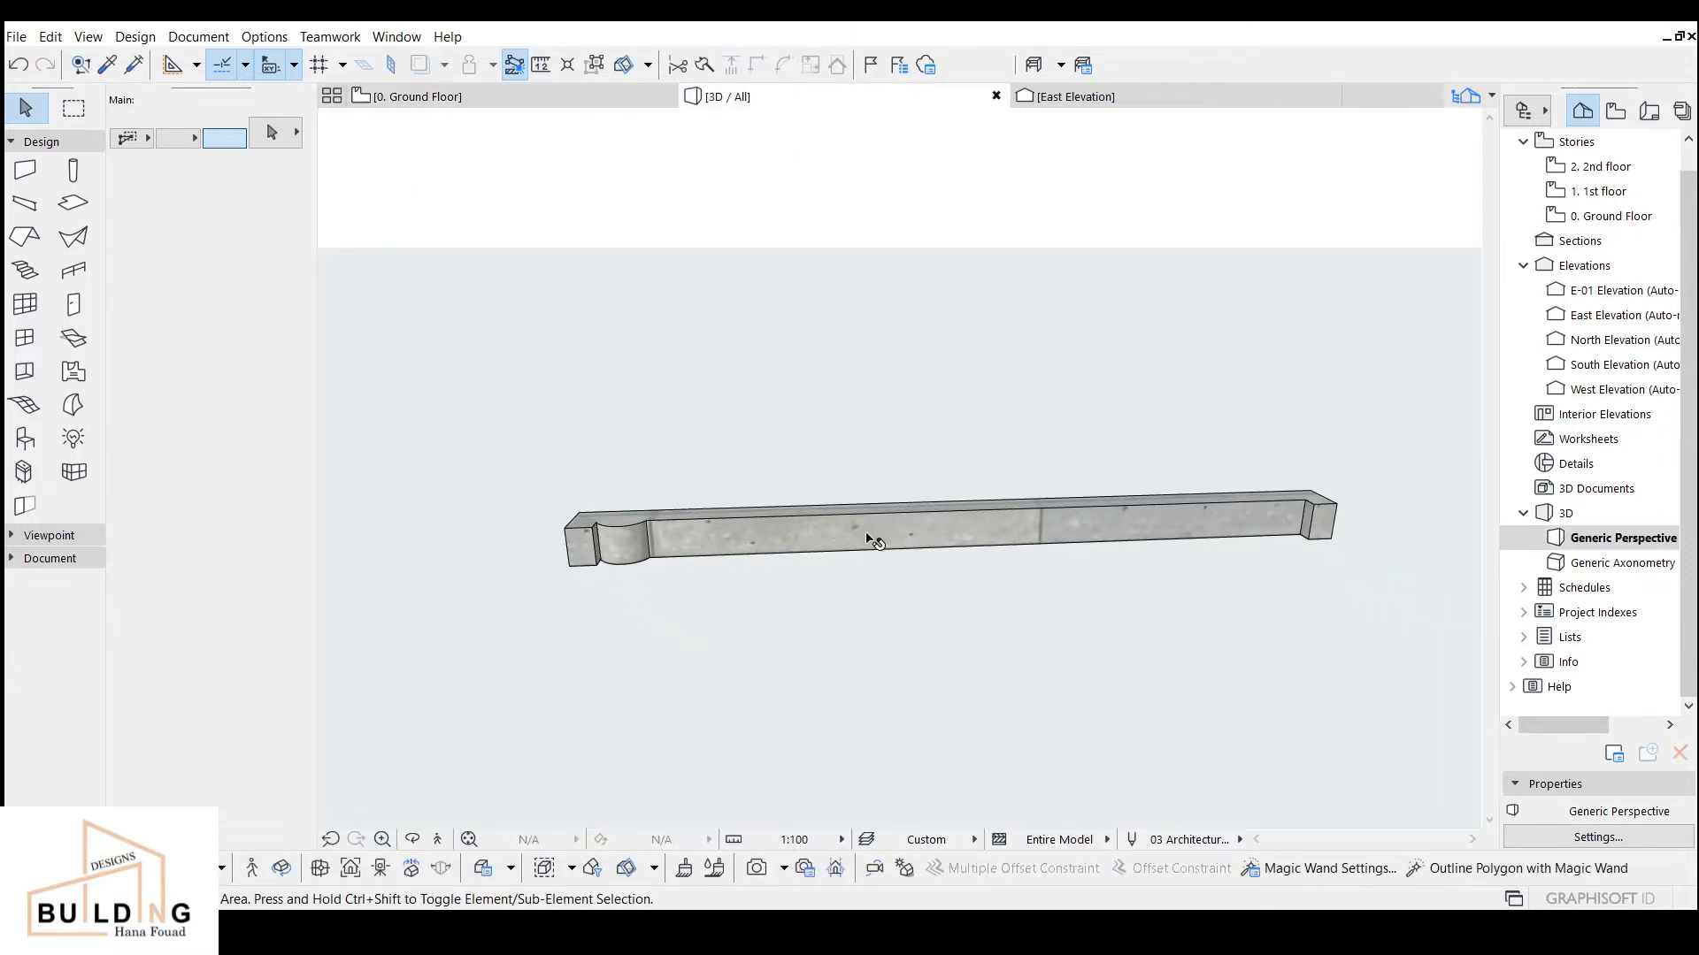
click(872, 541)
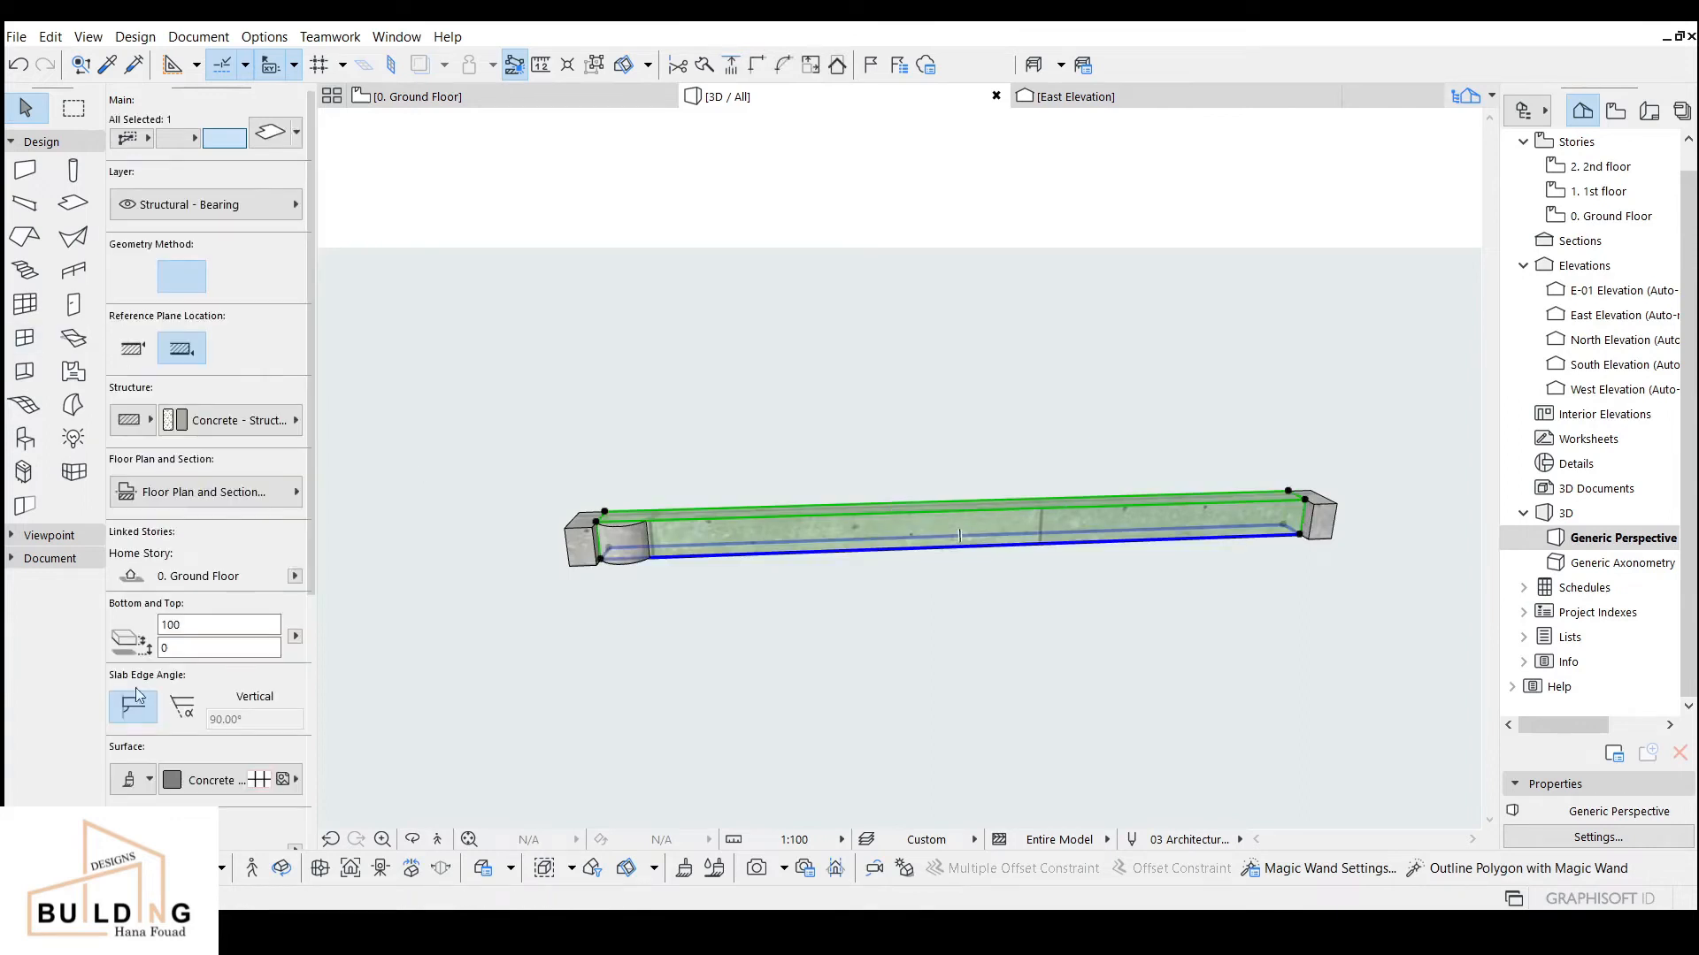
click(133, 779)
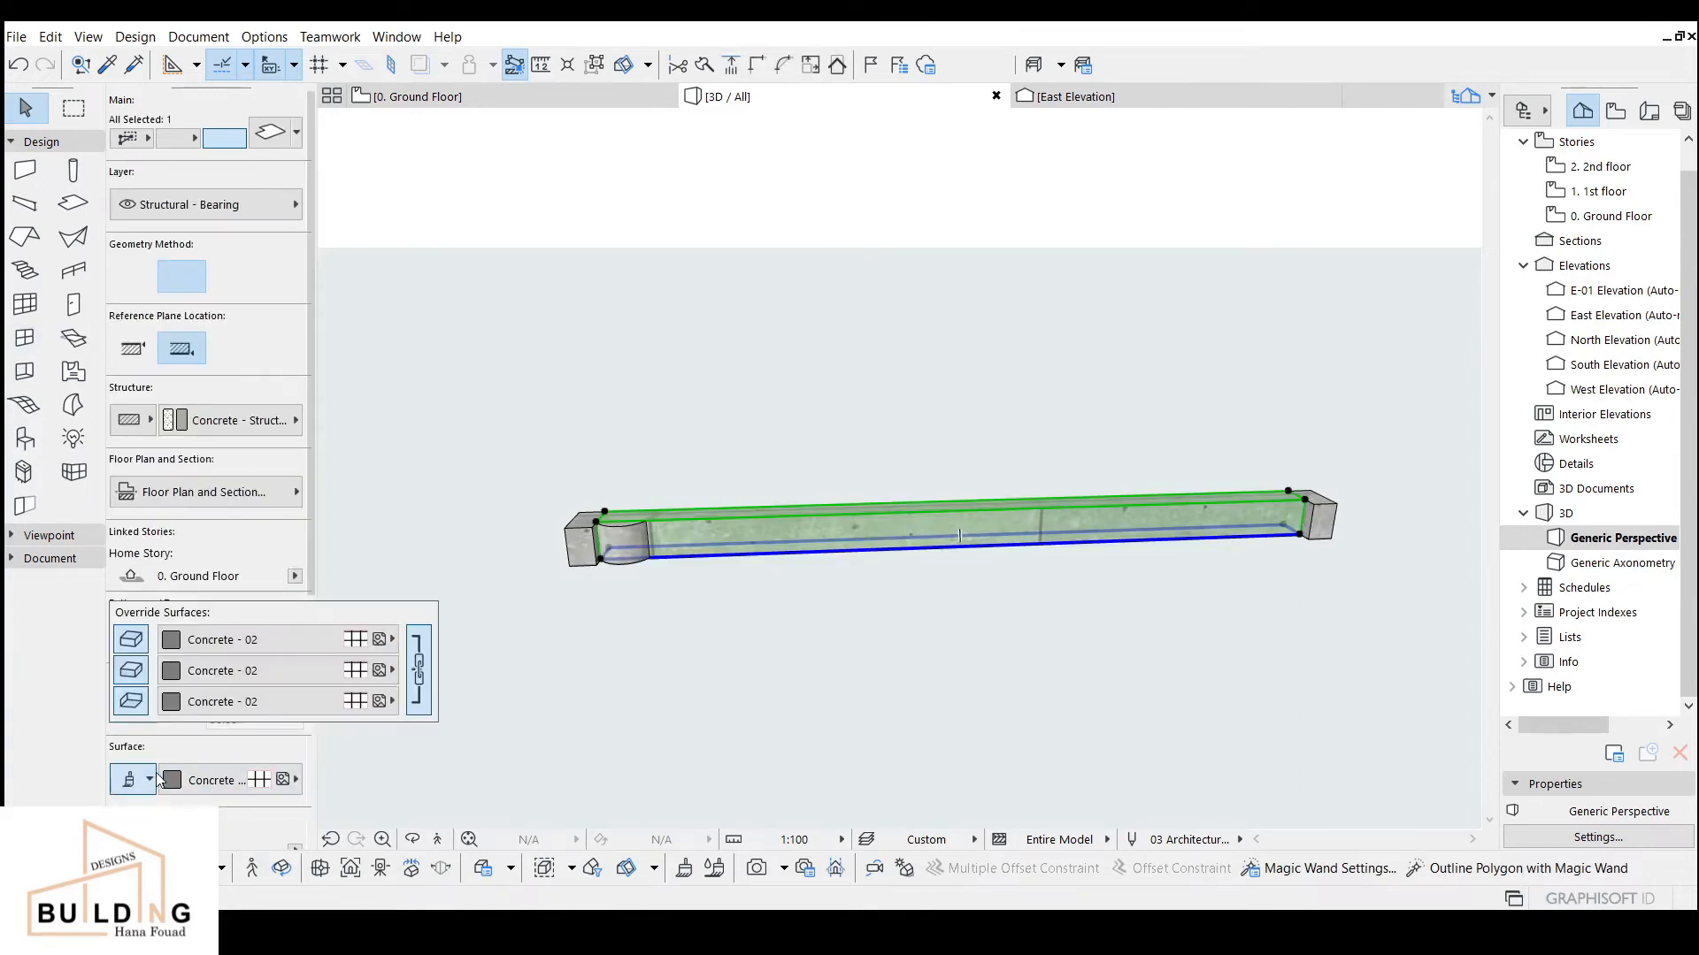
click(417, 670)
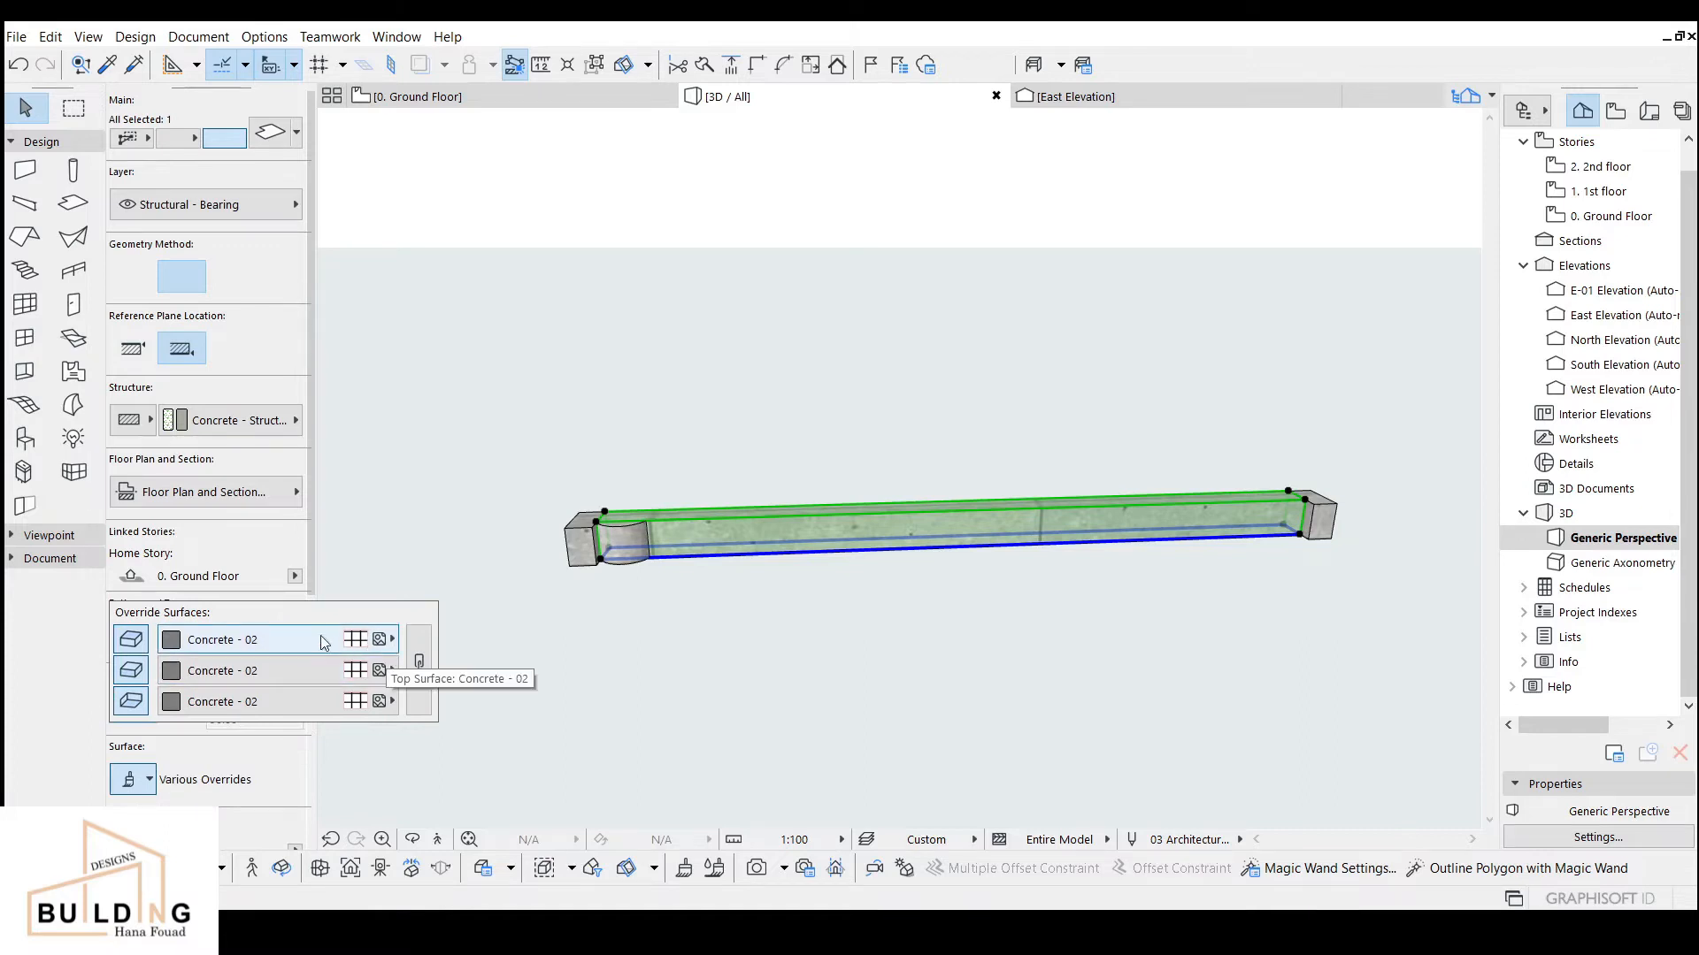
click(309, 670)
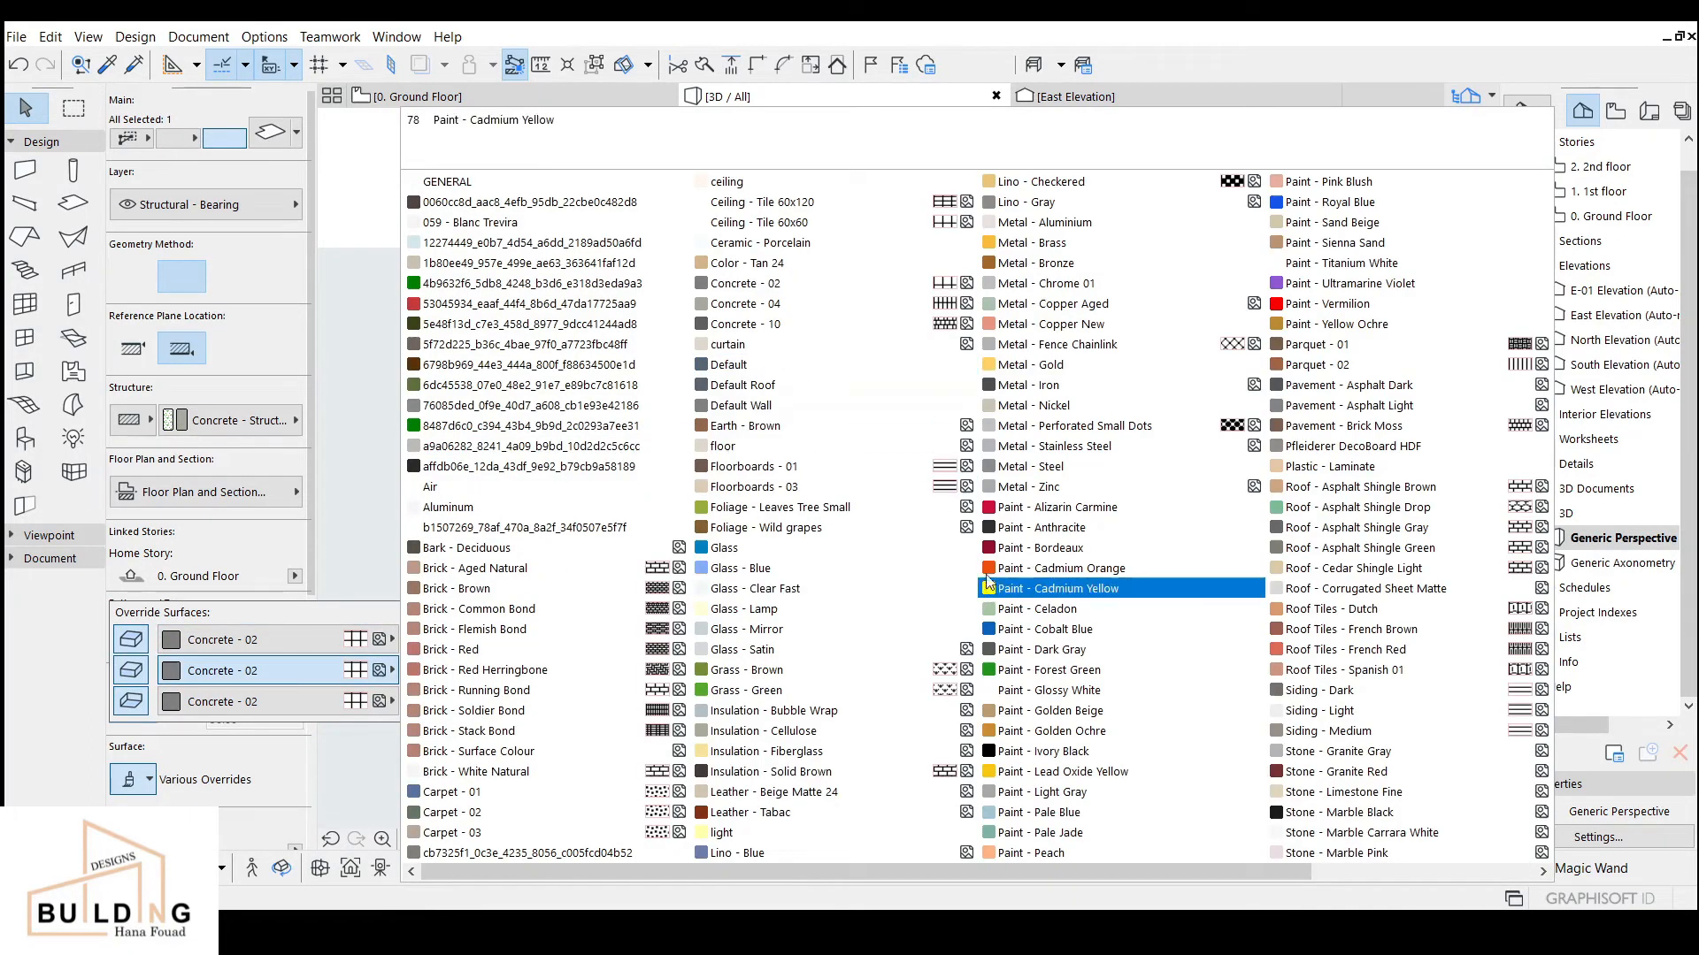
click(1030, 365)
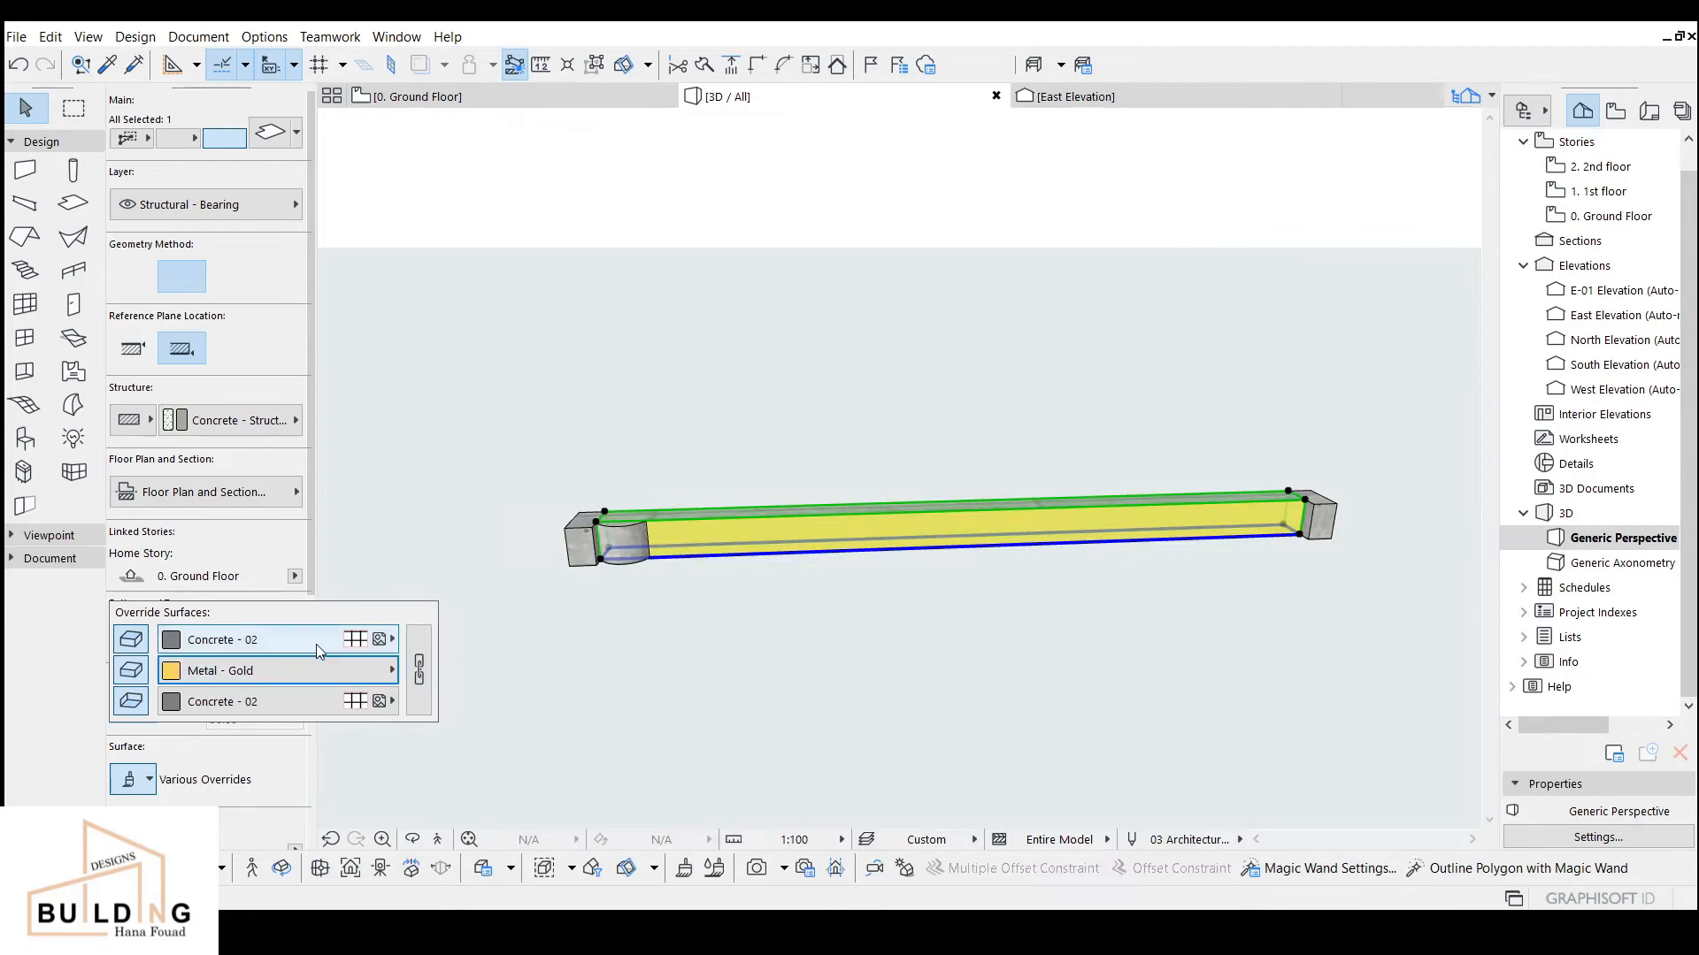
Step: Set the long back slab's top and bottom surfaces to Stone - Limestone Fine
click(316, 644)
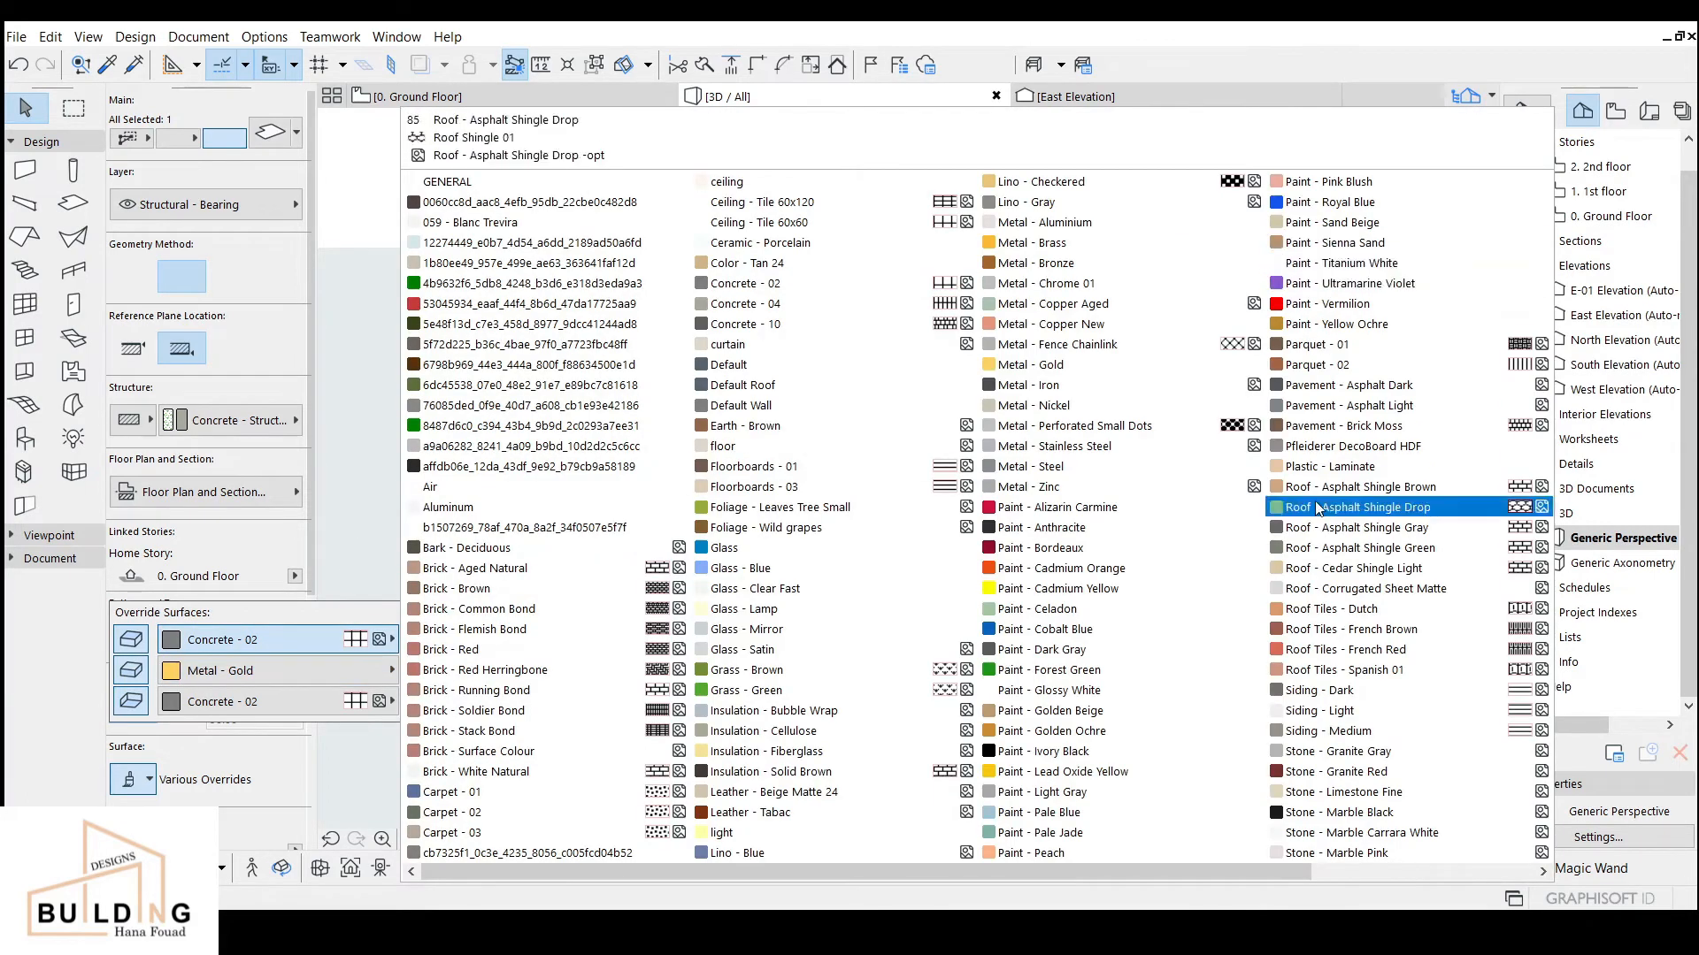
click(1335, 795)
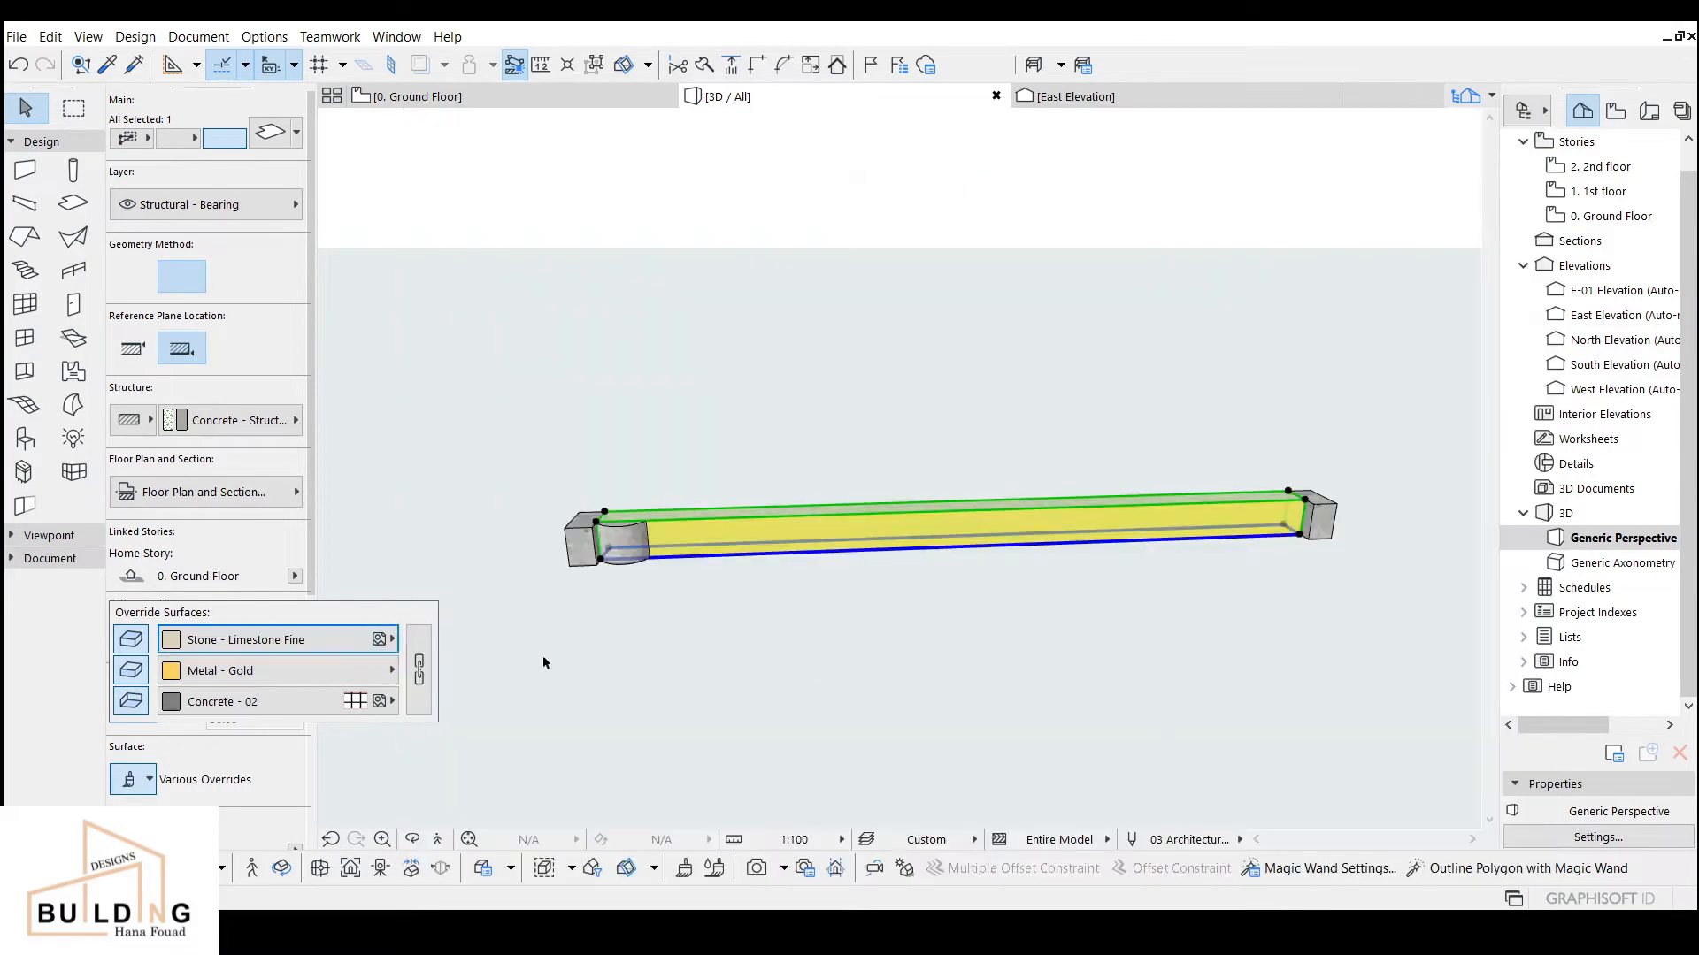
click(316, 701)
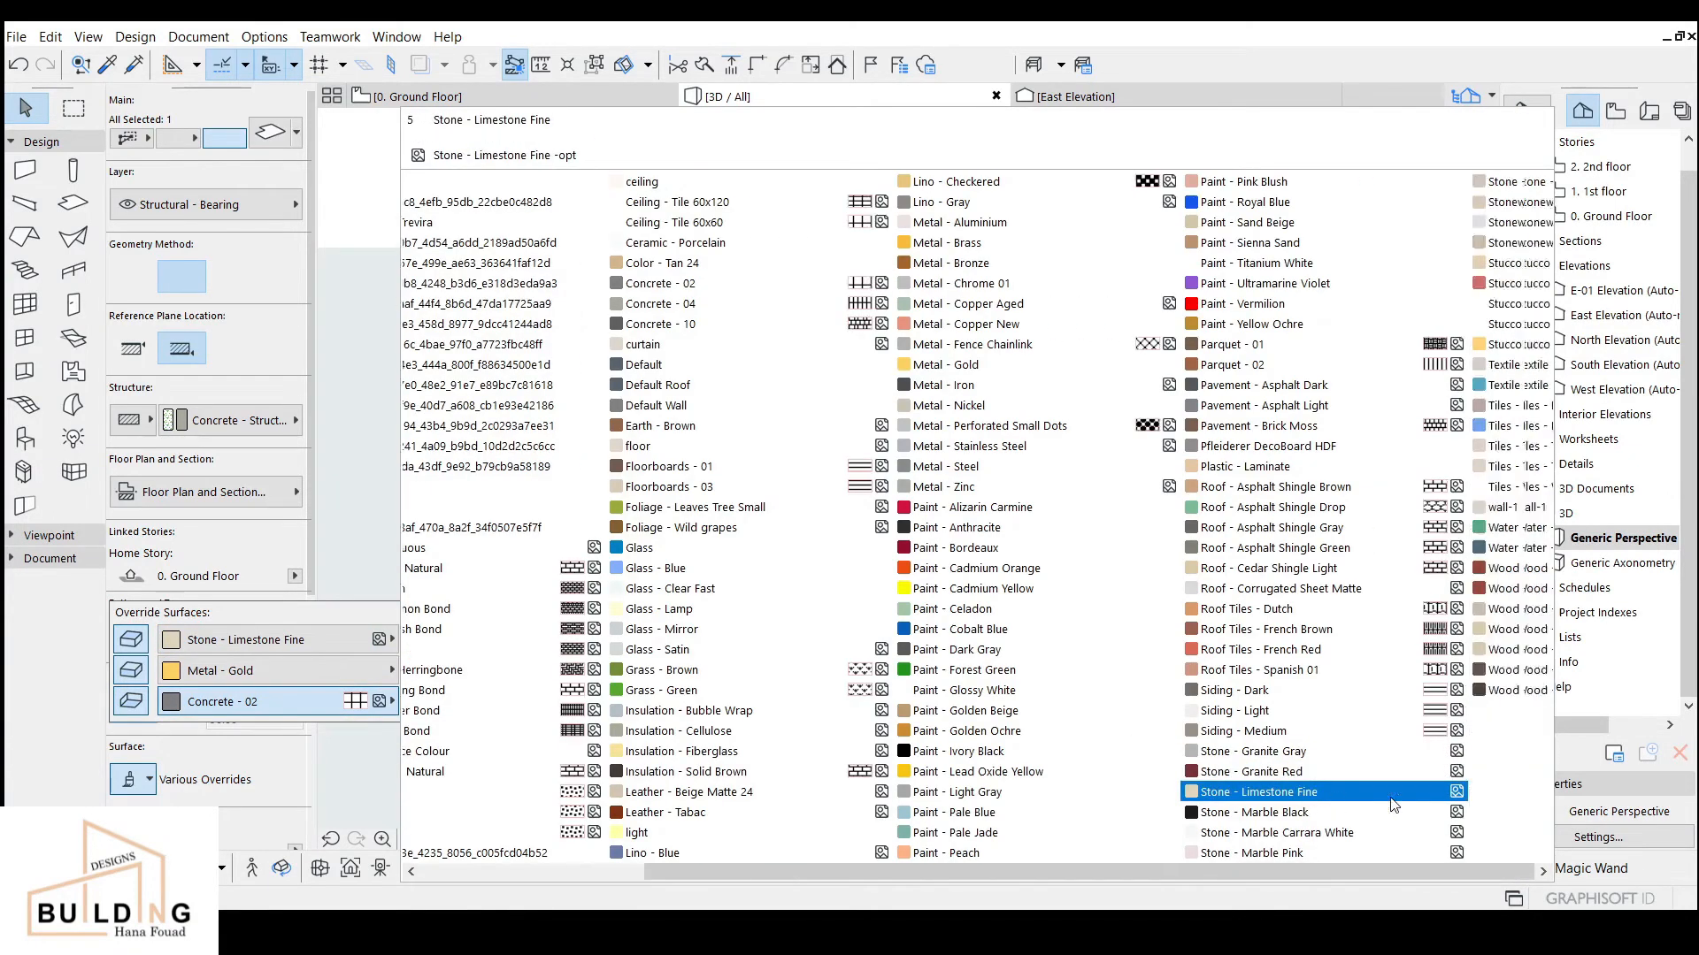
click(1028, 791)
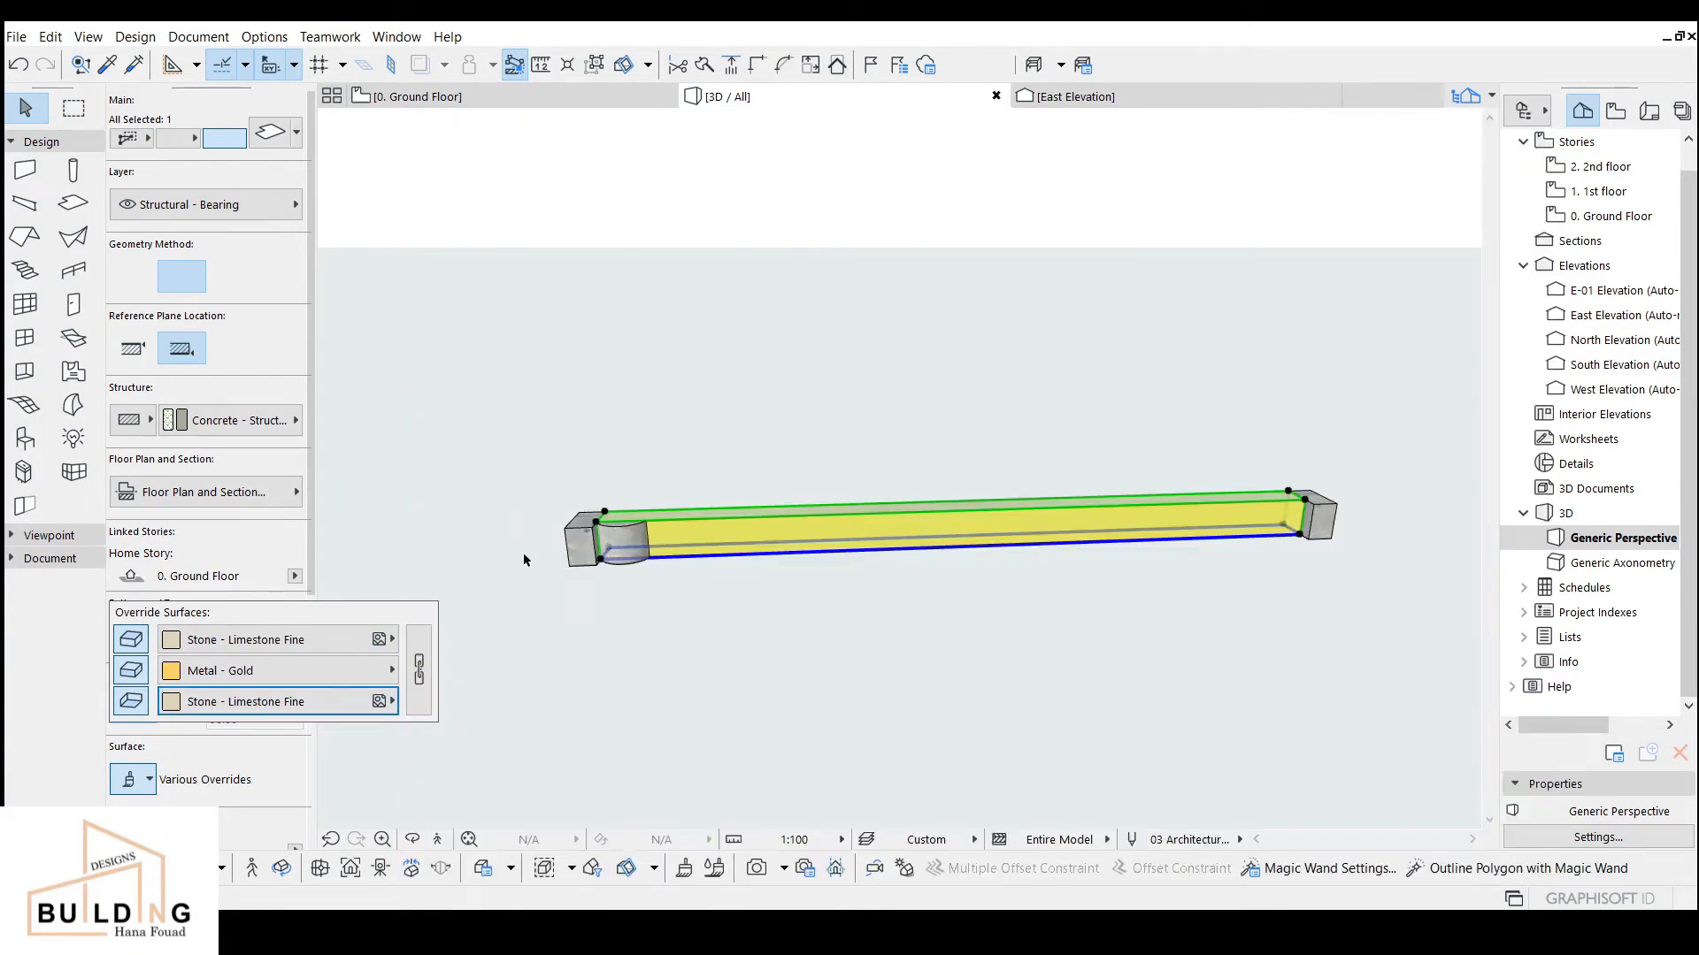
click(830, 570)
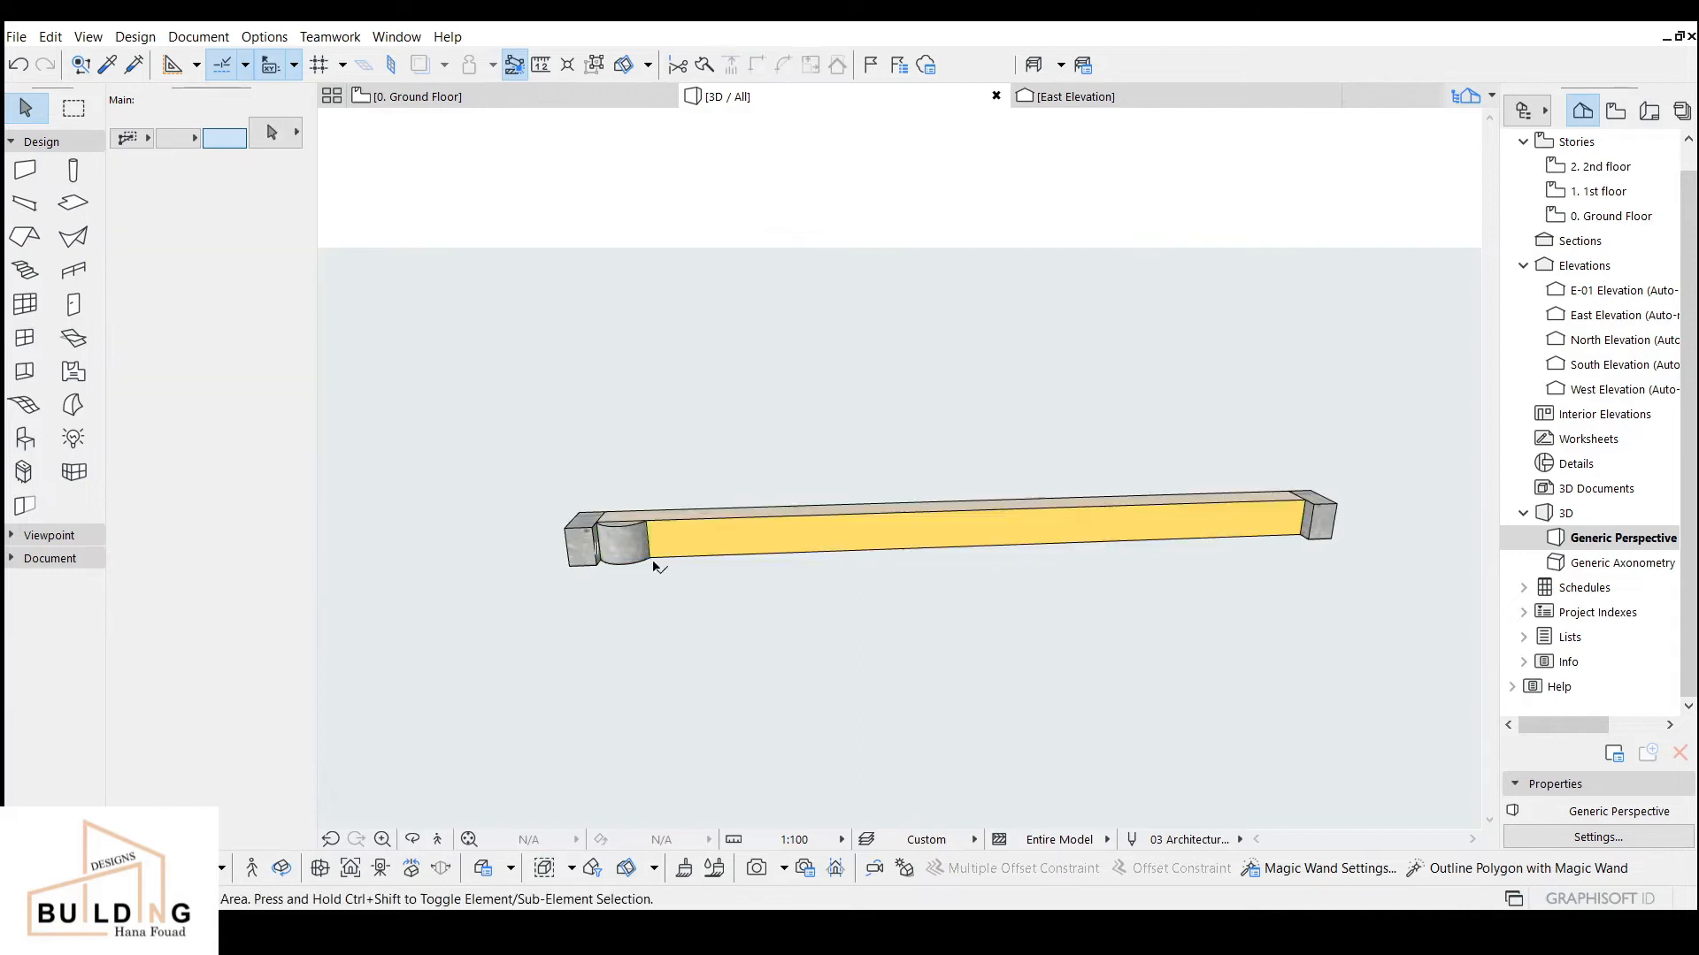
Step: Assign the Stone - Limestone Fine surface to both side frame slabs
click(593, 546)
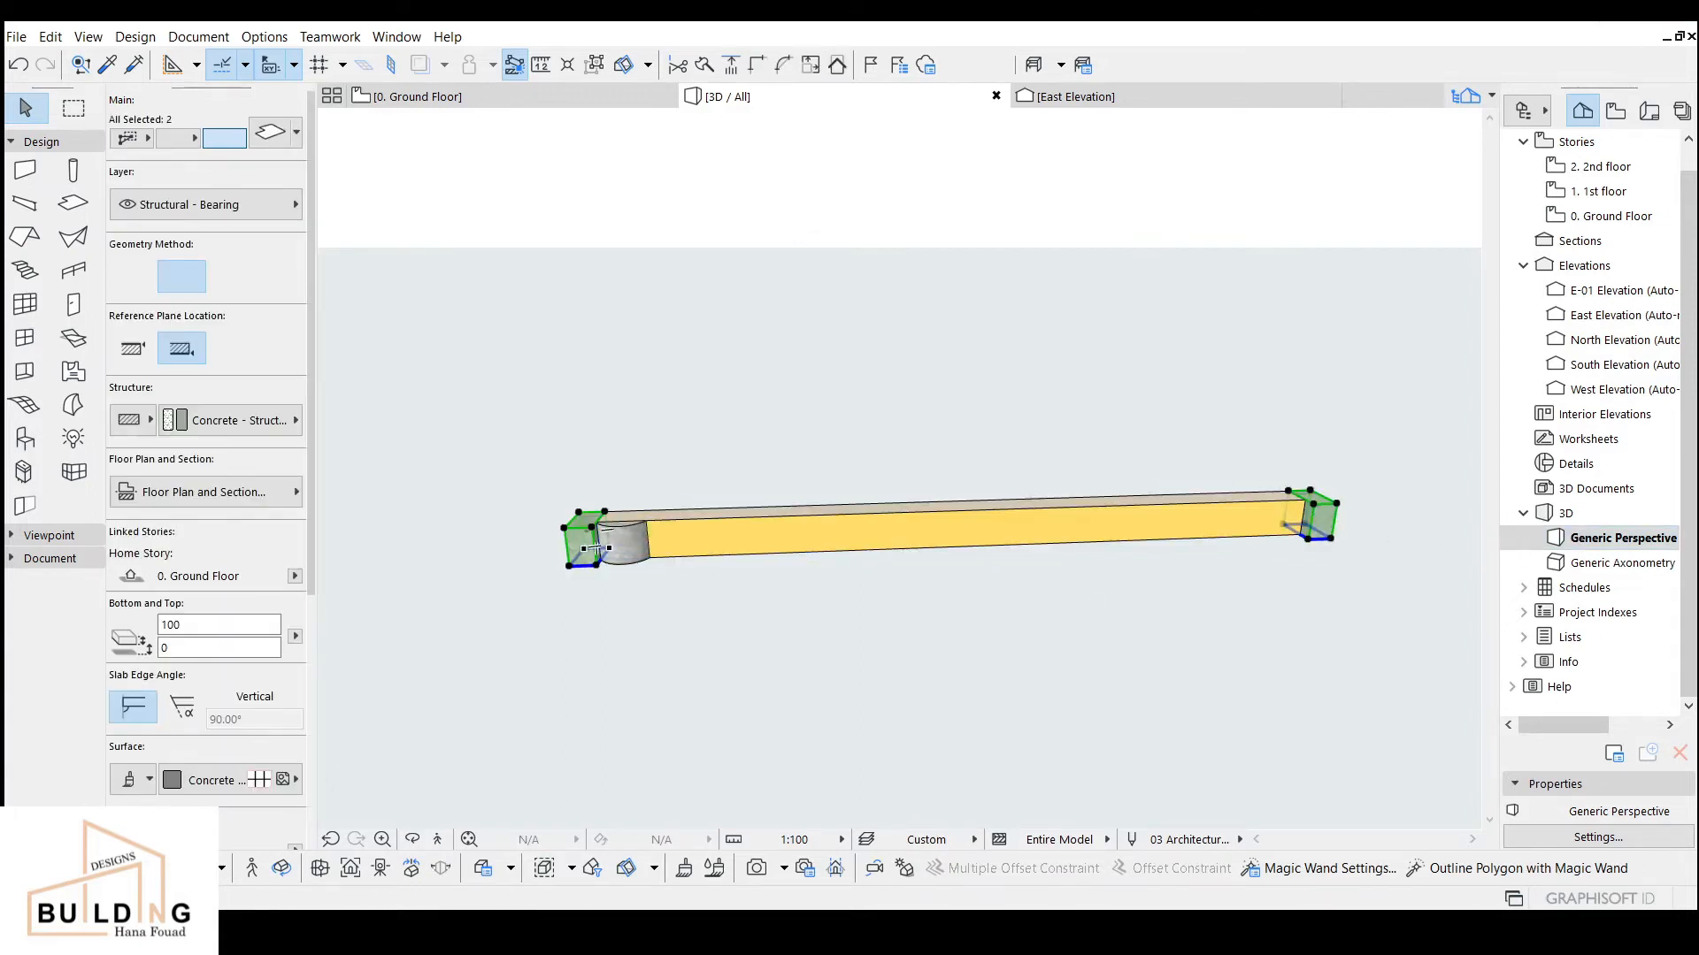
click(229, 776)
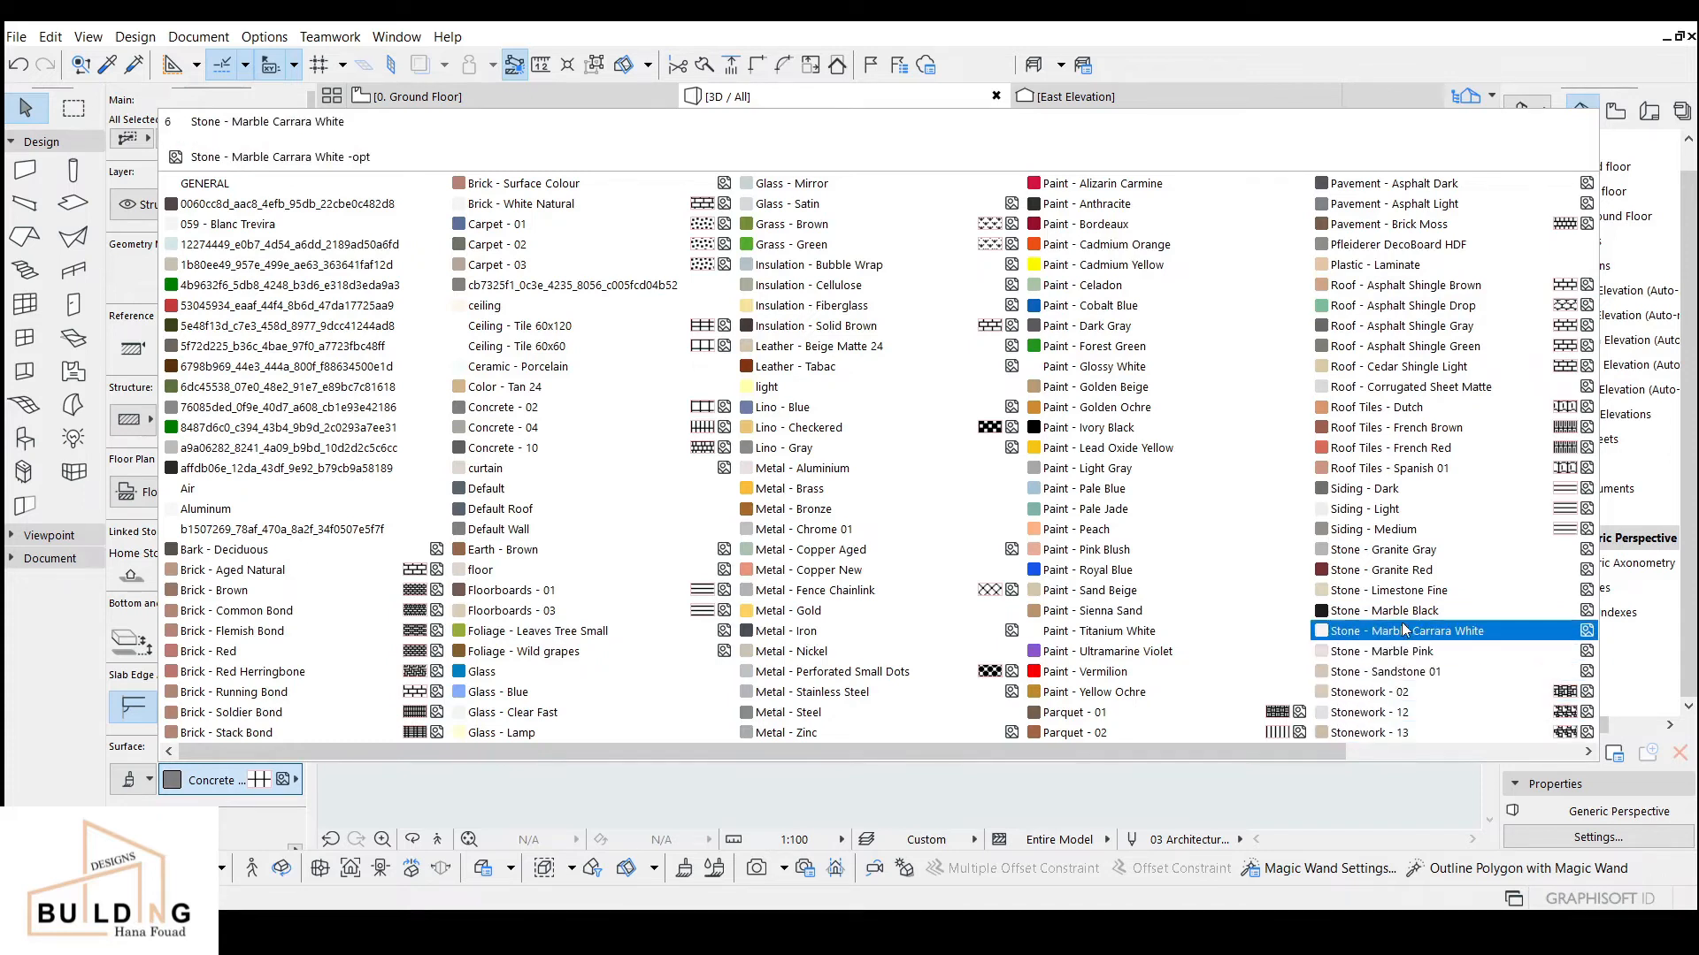
click(1406, 590)
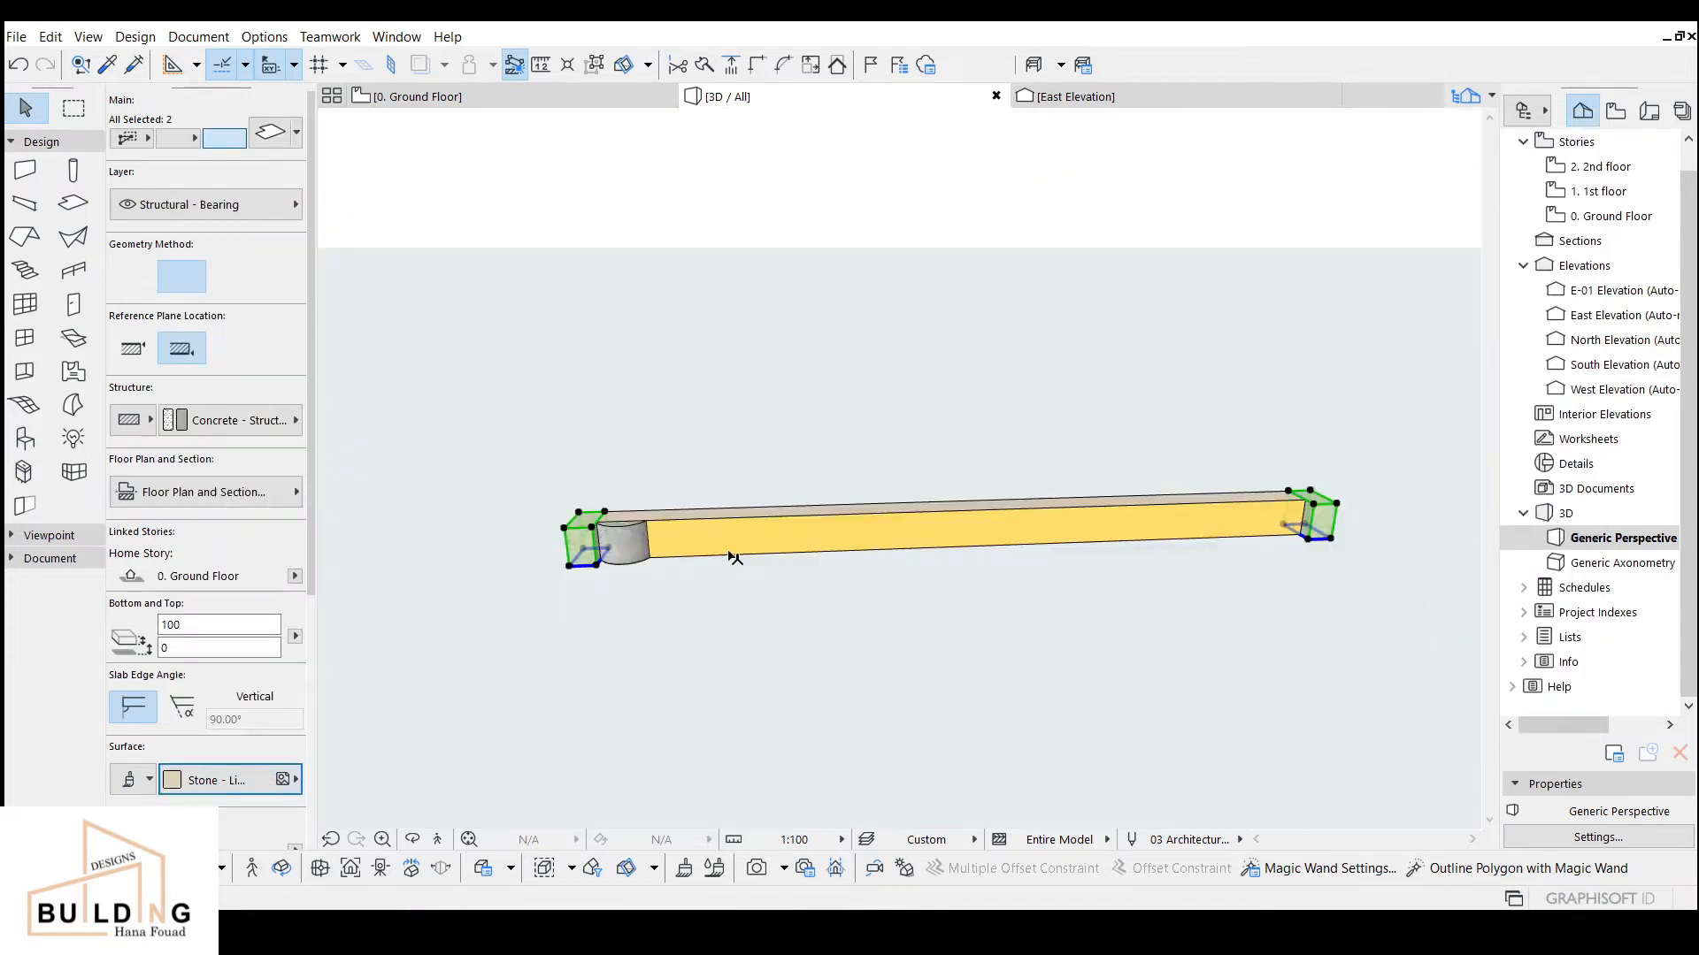
Step: Assign the Color - Tan 24 surface to the curved slab
click(630, 553)
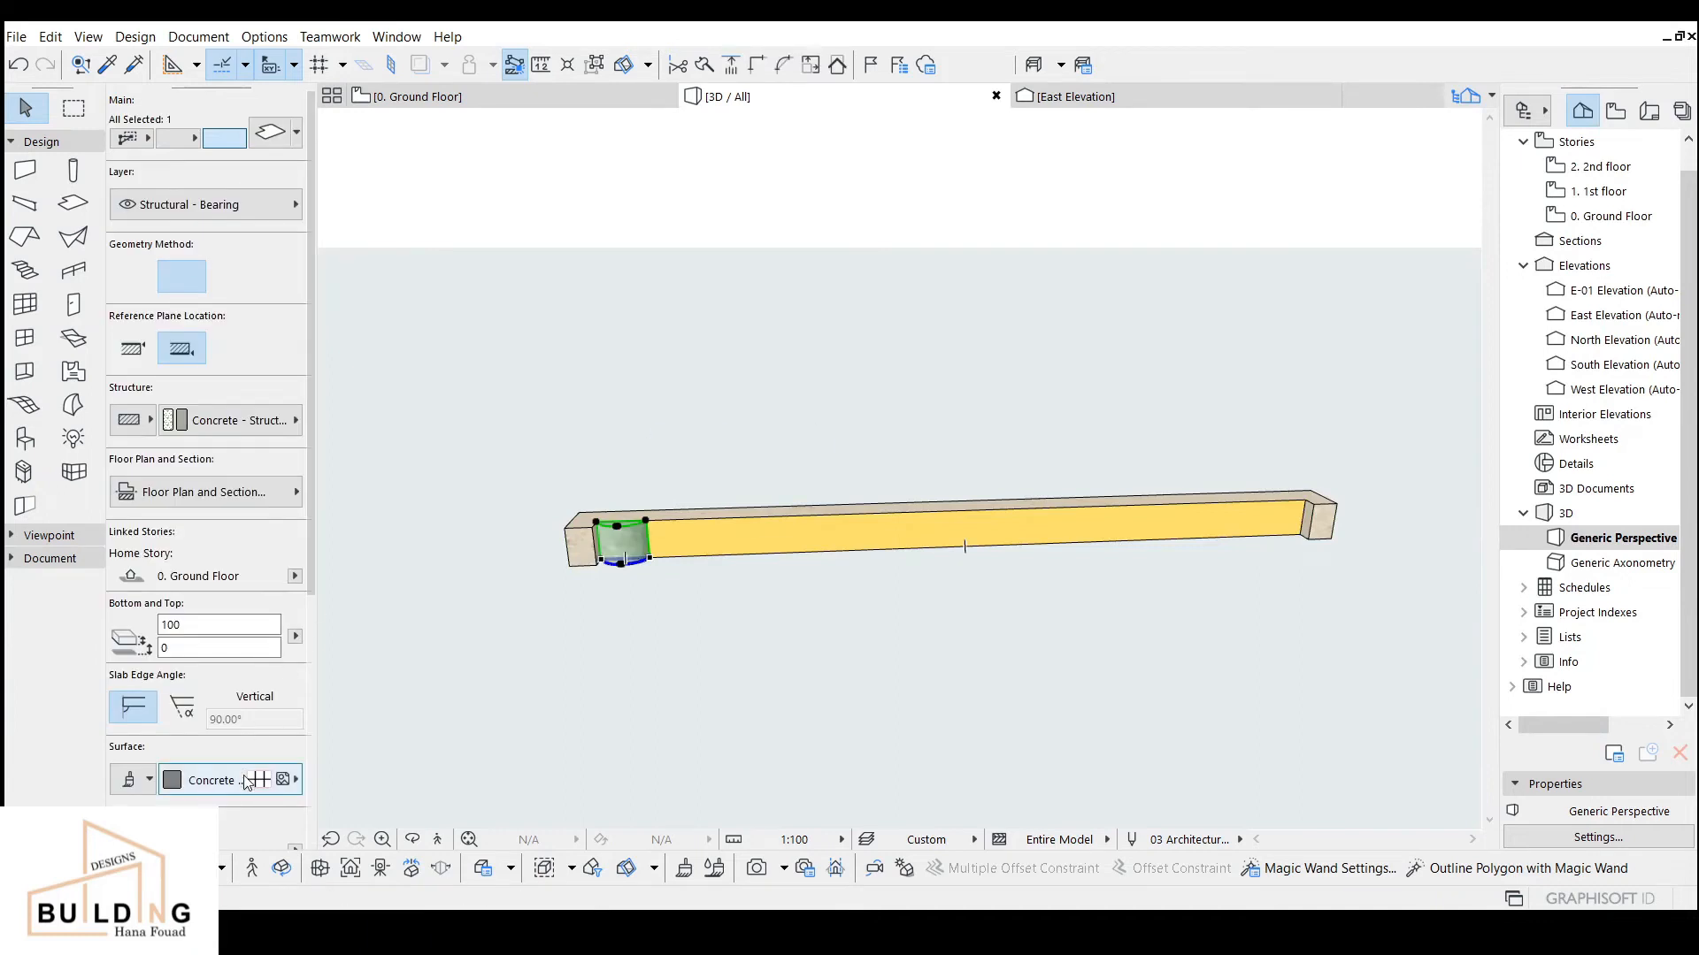
click(247, 782)
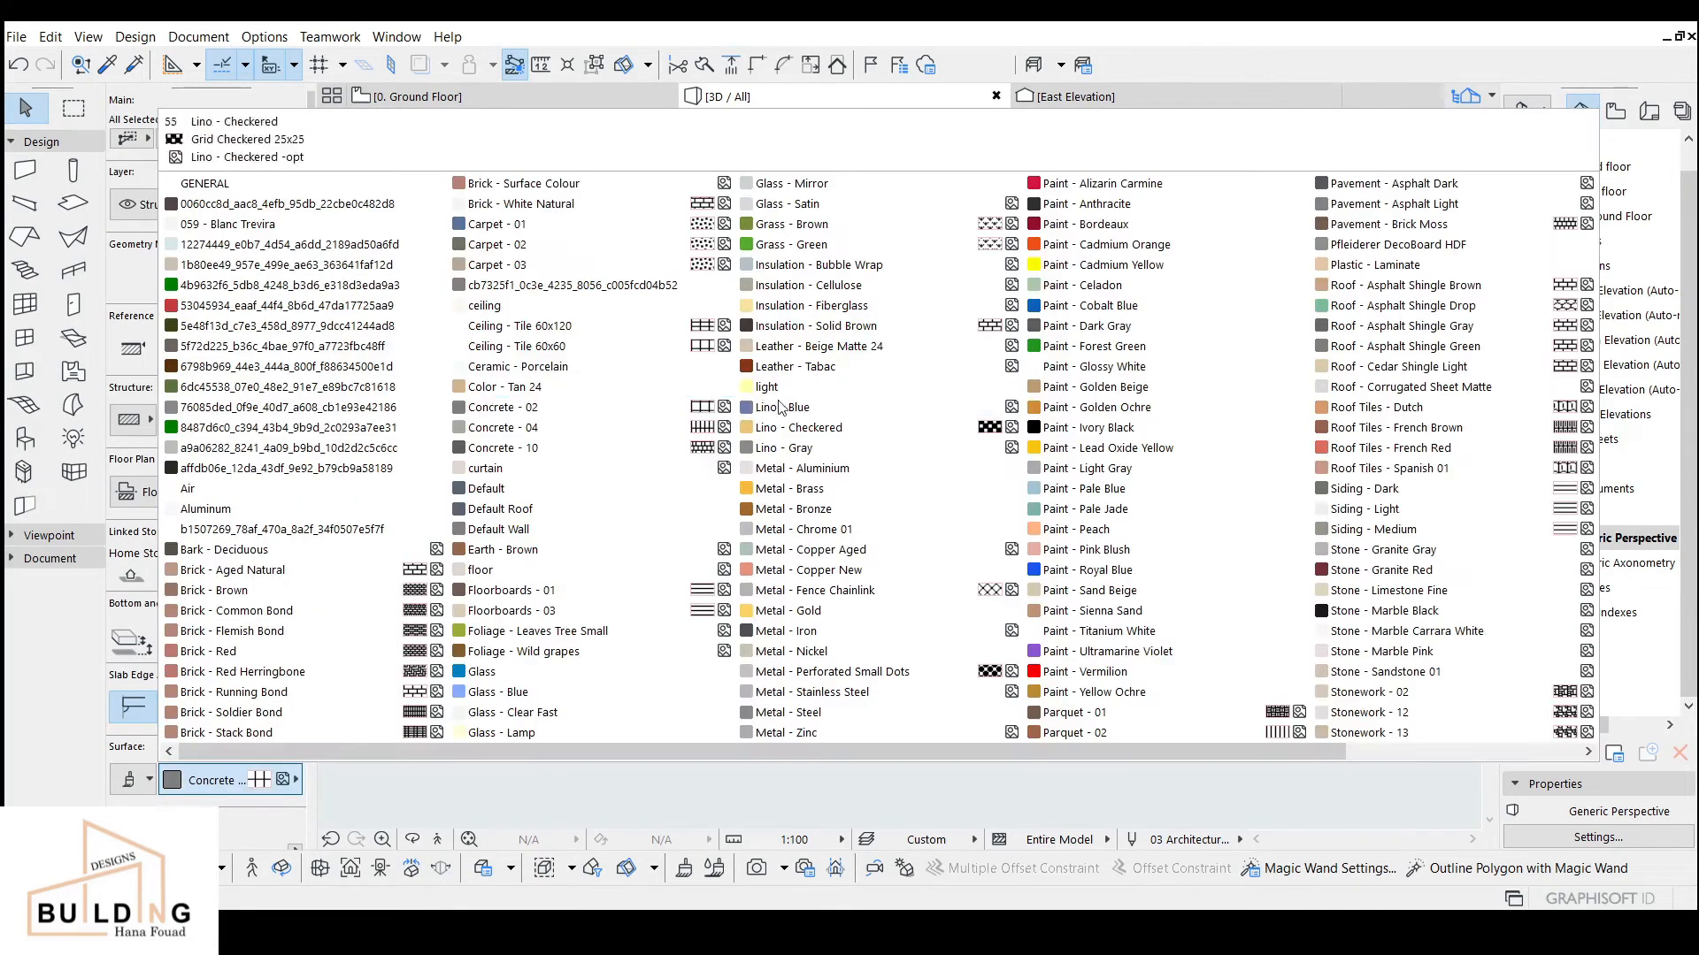
click(540, 390)
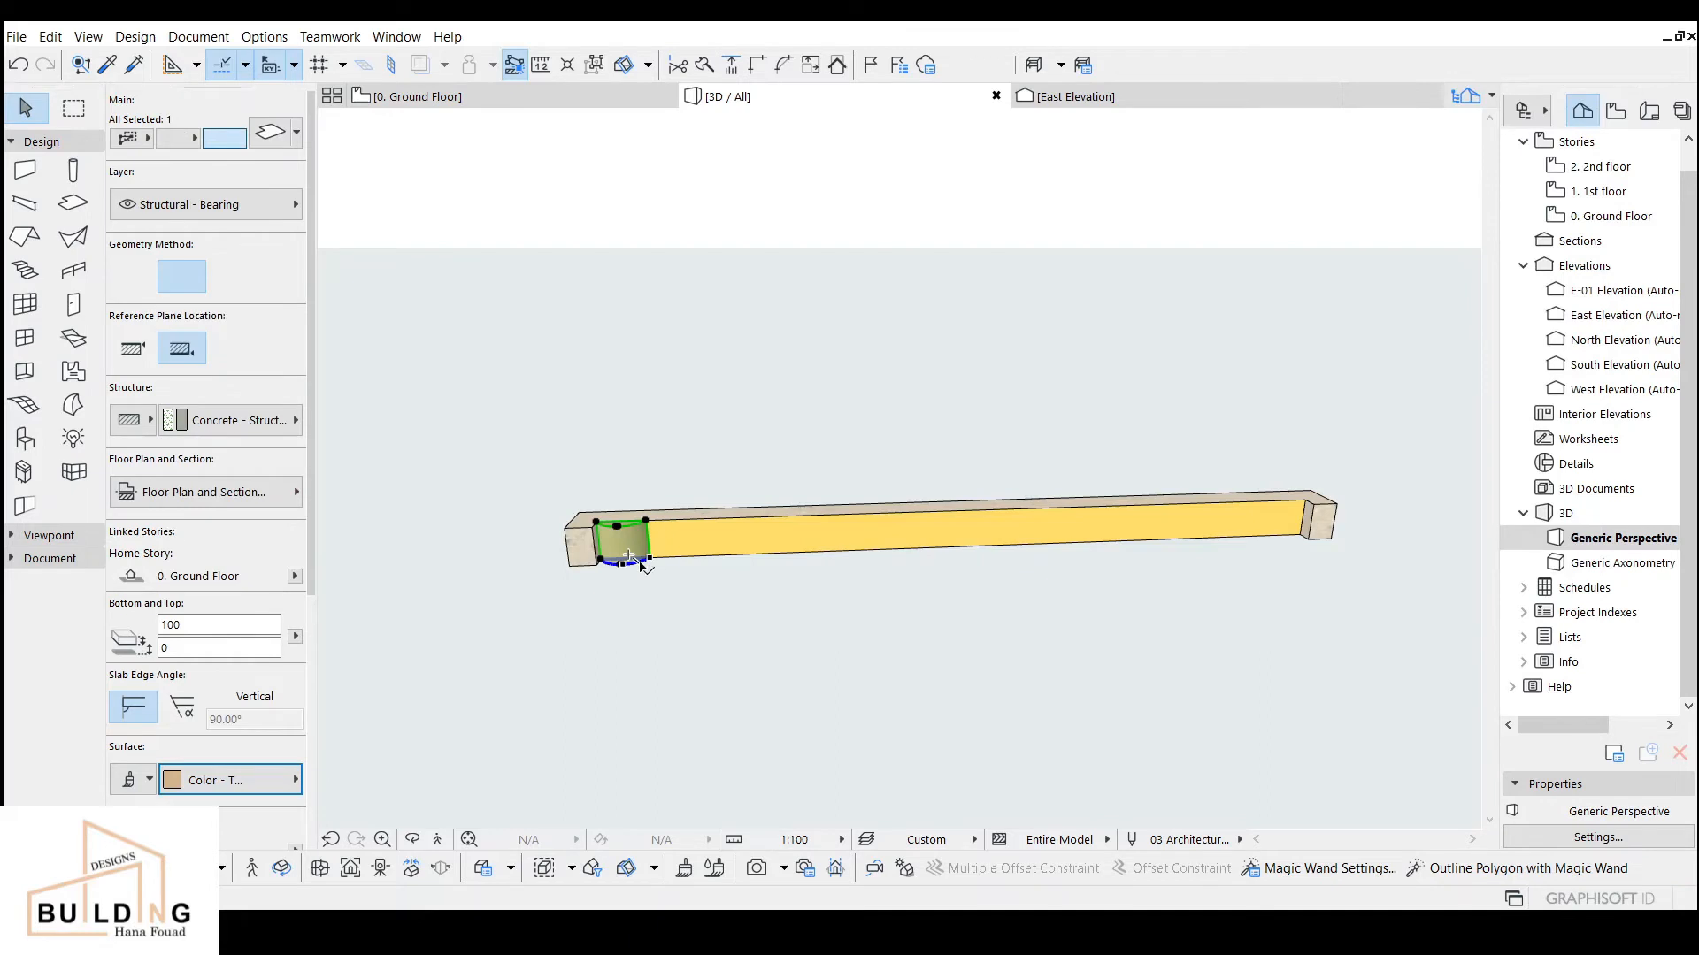
Step: Stretch the long back slab and both side frame slabs upward by 1800, to a thickness of 1900
shift+click(816, 540)
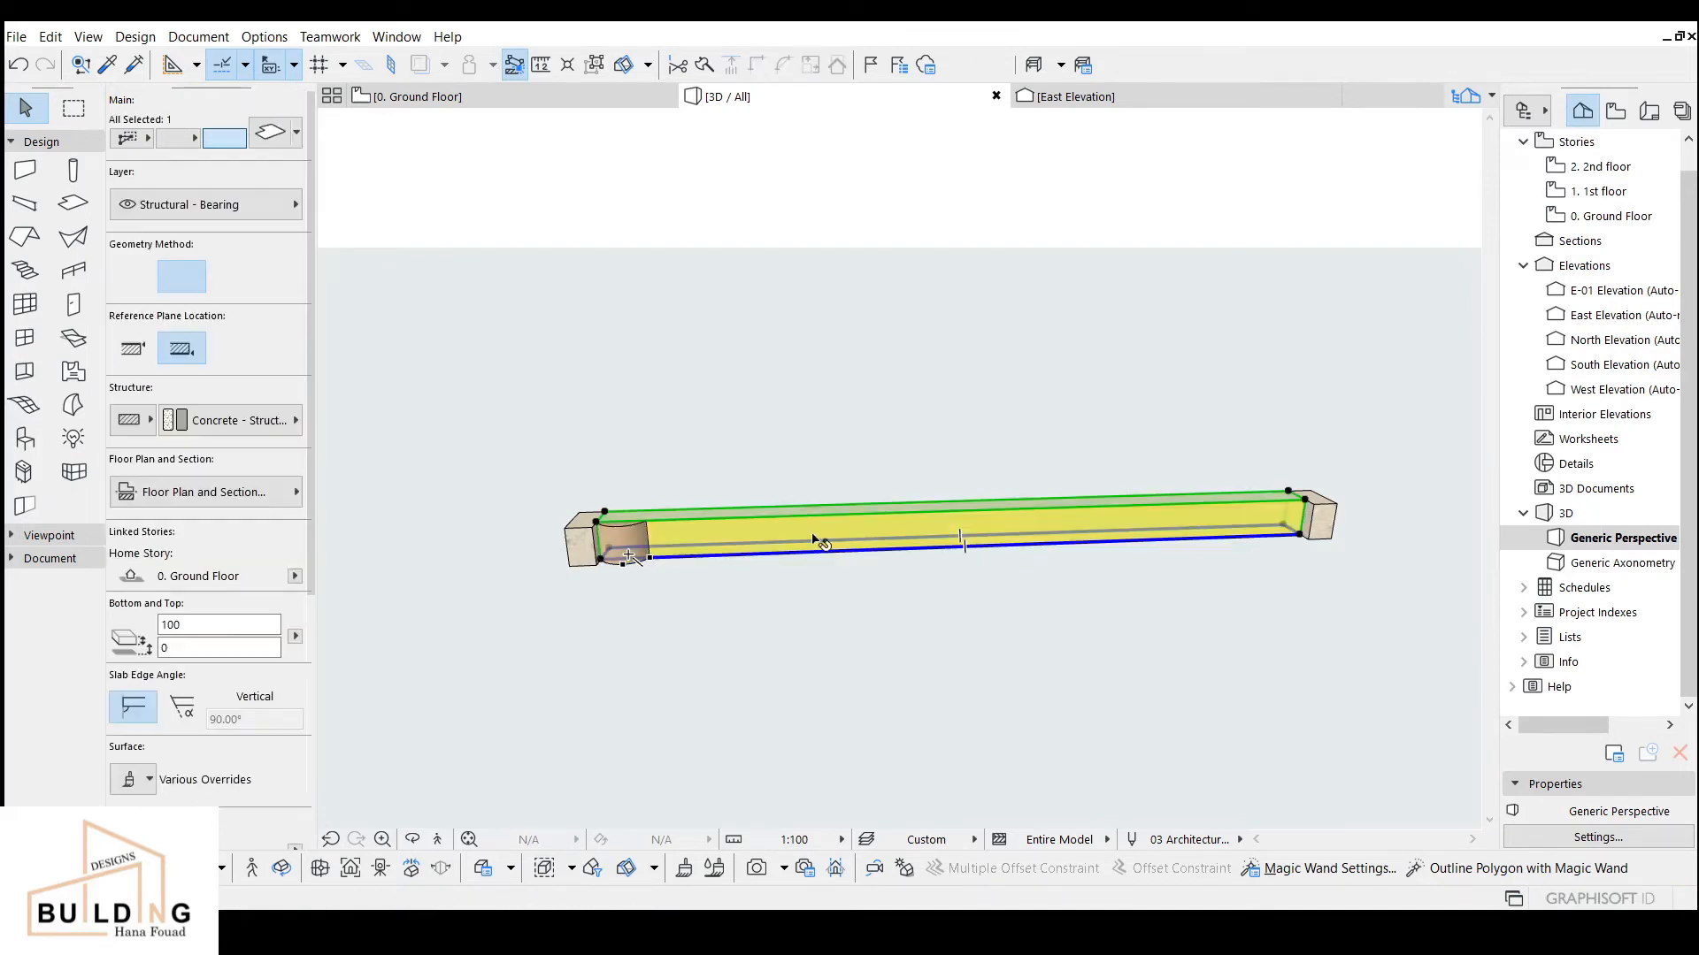
shift+click(584, 536)
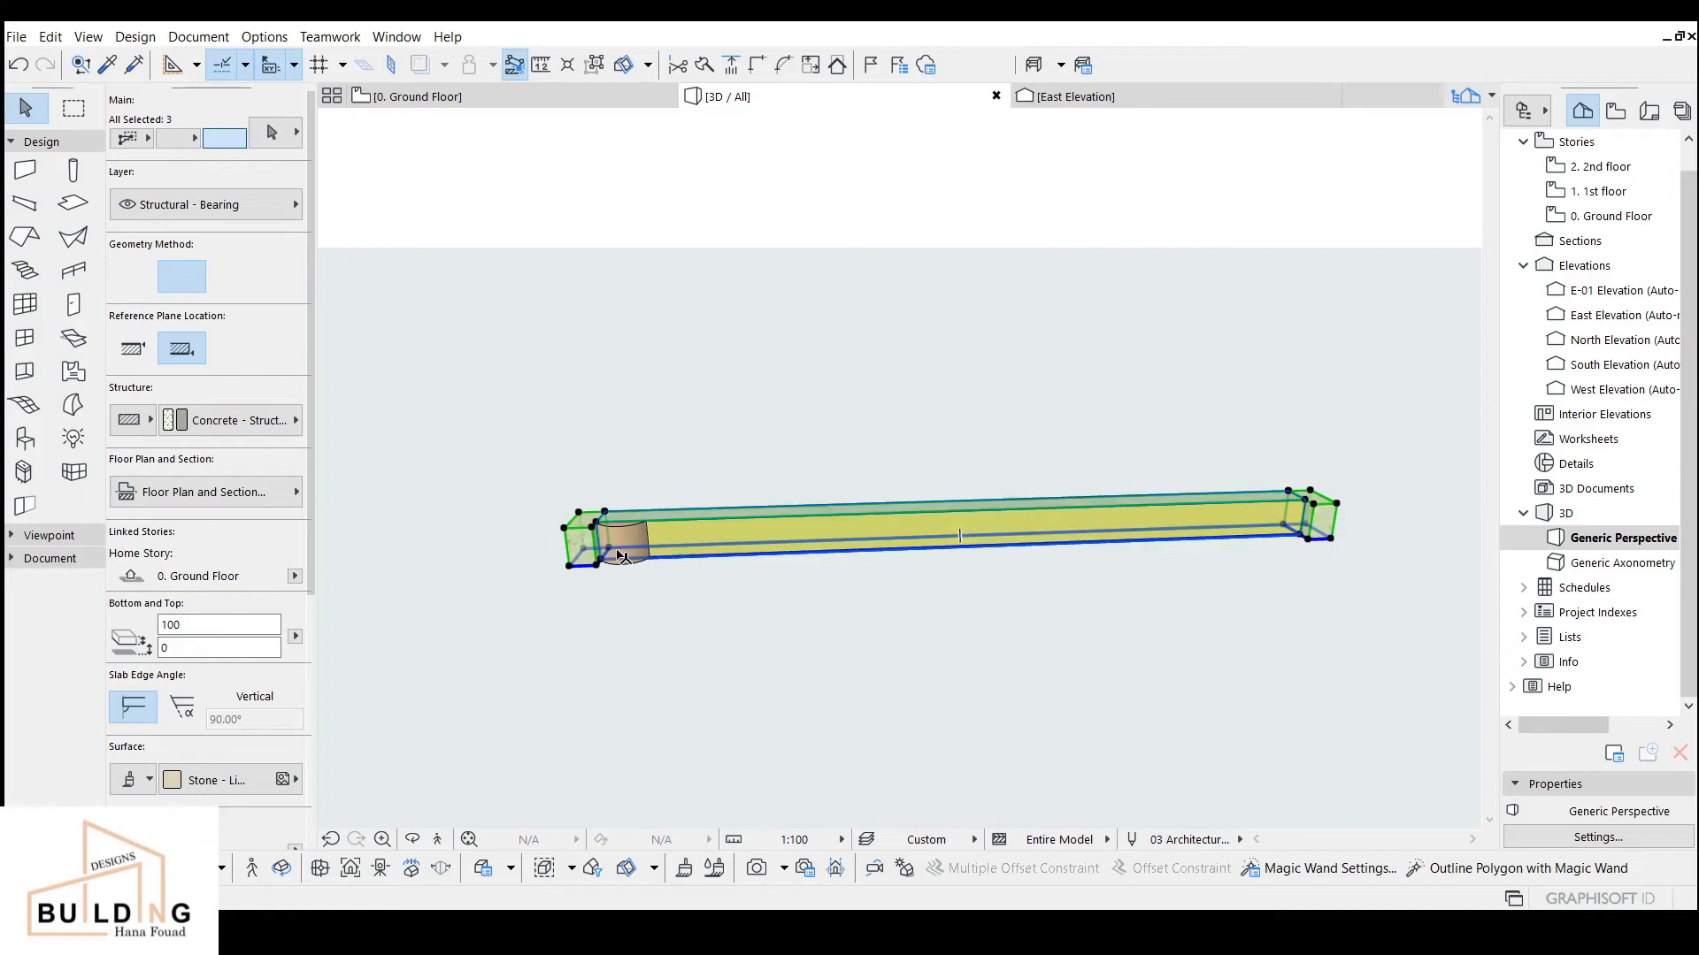
click(591, 527)
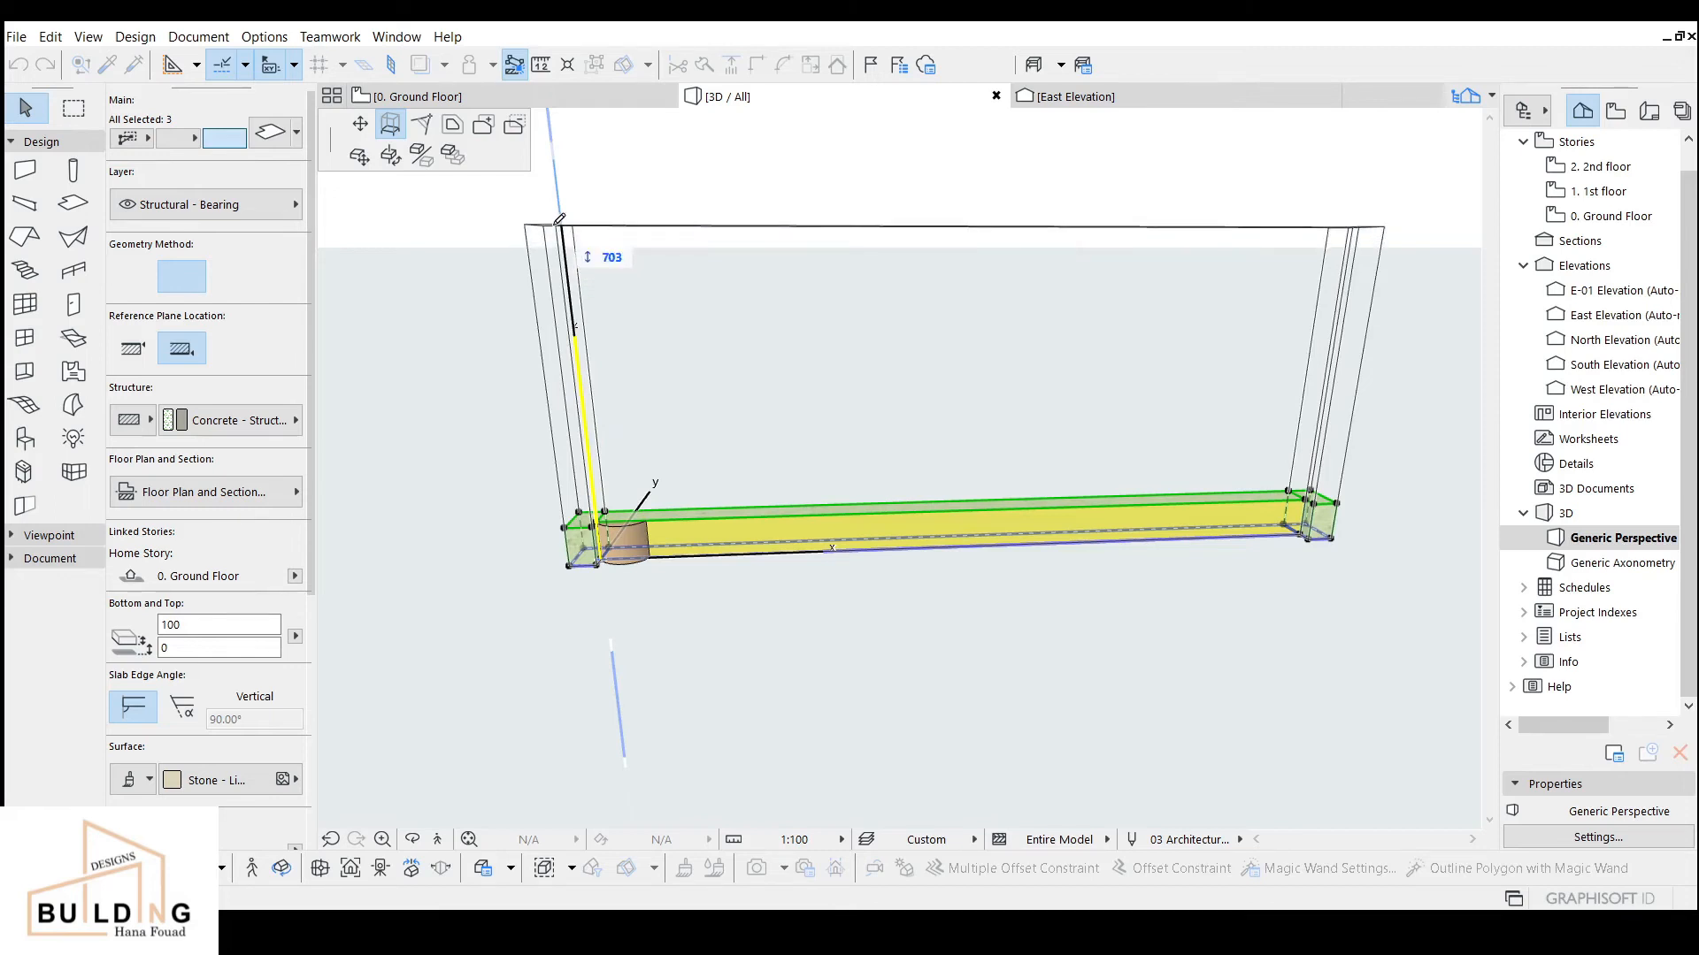
text(180)
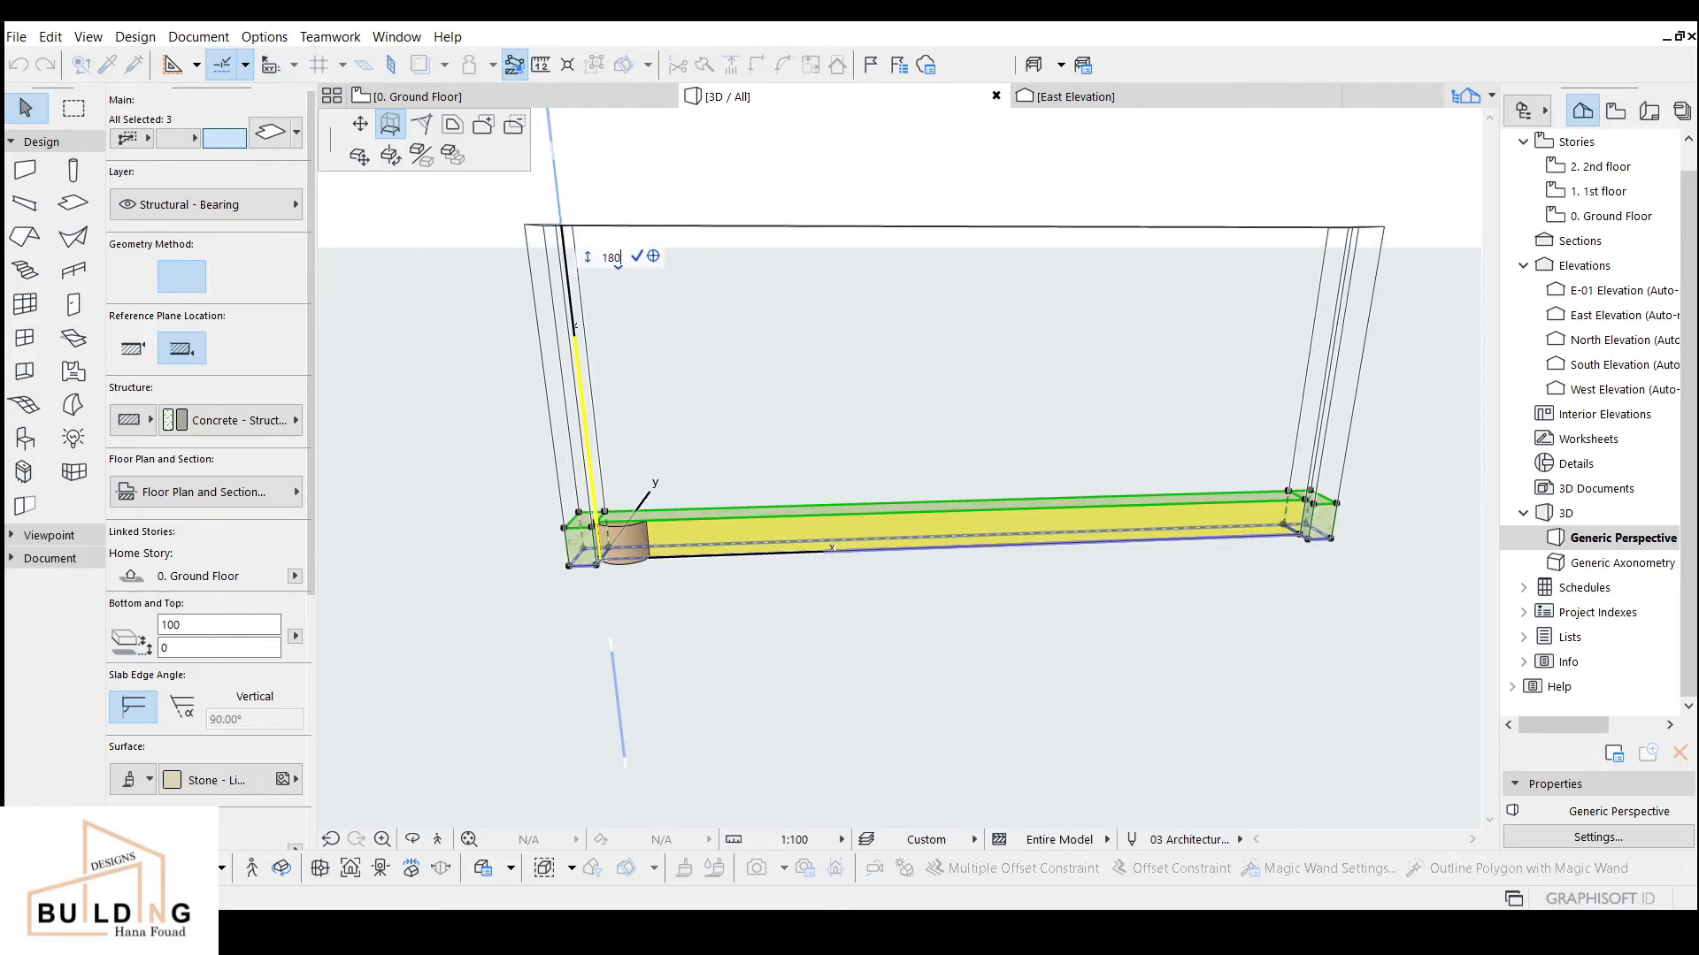
key(Return)
scroll(656, 258, down, 1)
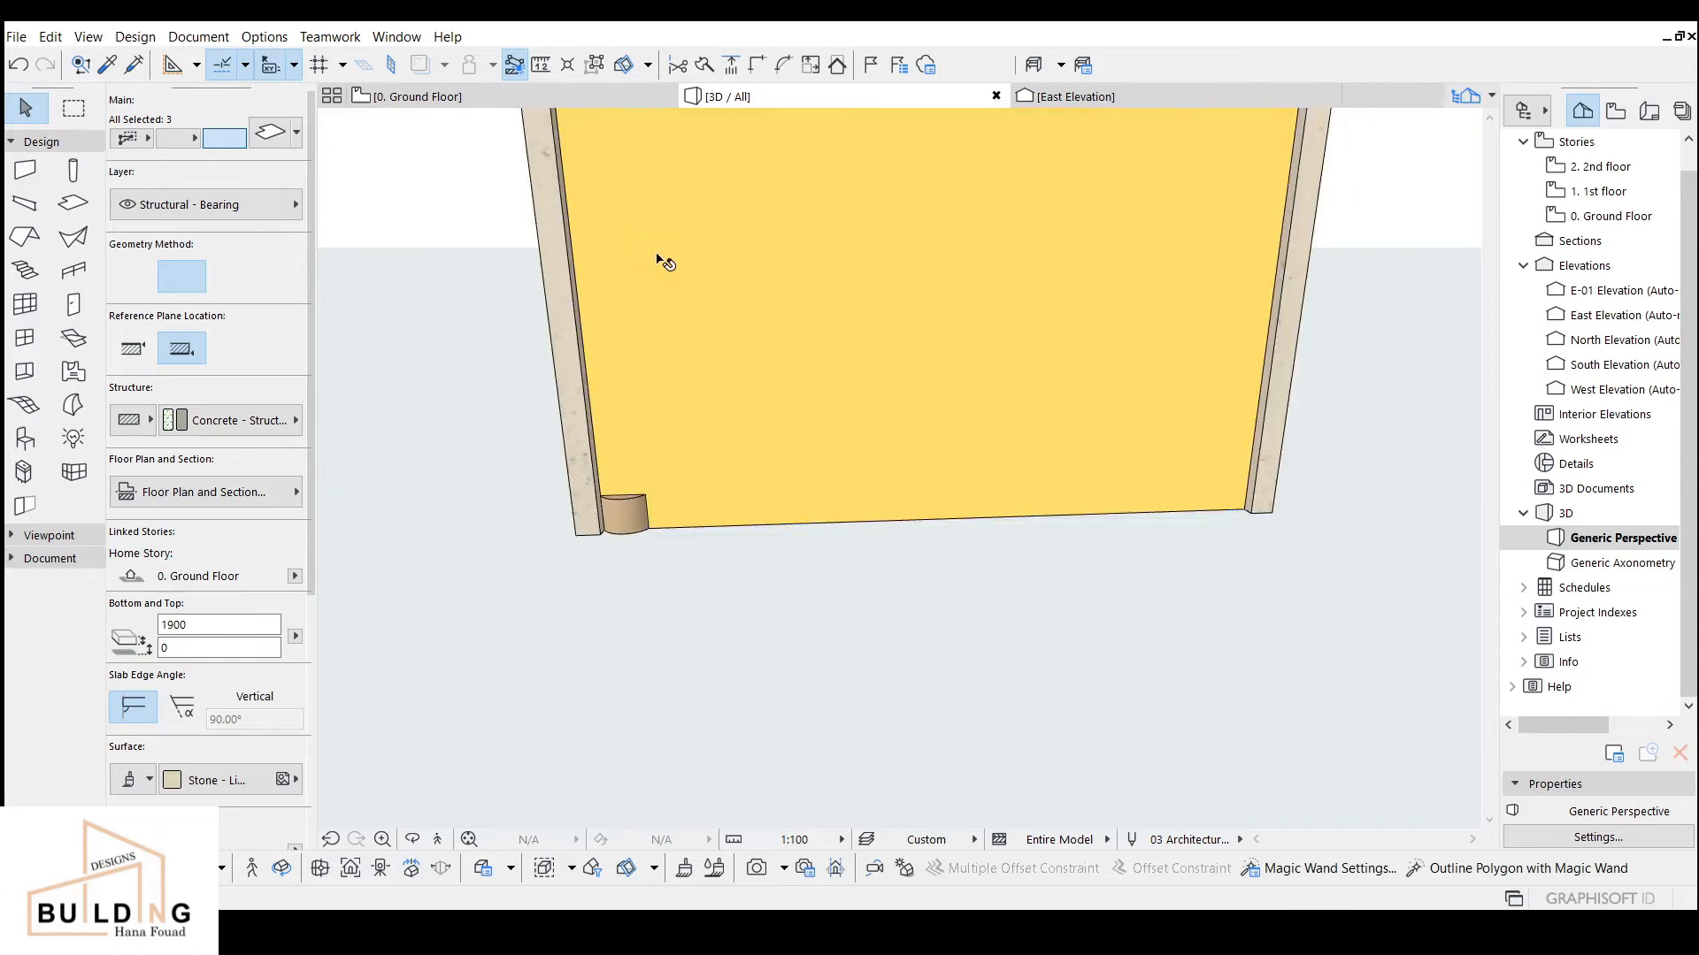
Step: Stretch the curved slab upward until its top is level with the top of the side frame
middle_drag(656, 265, 648, 437)
key(Escape)
click(616, 694)
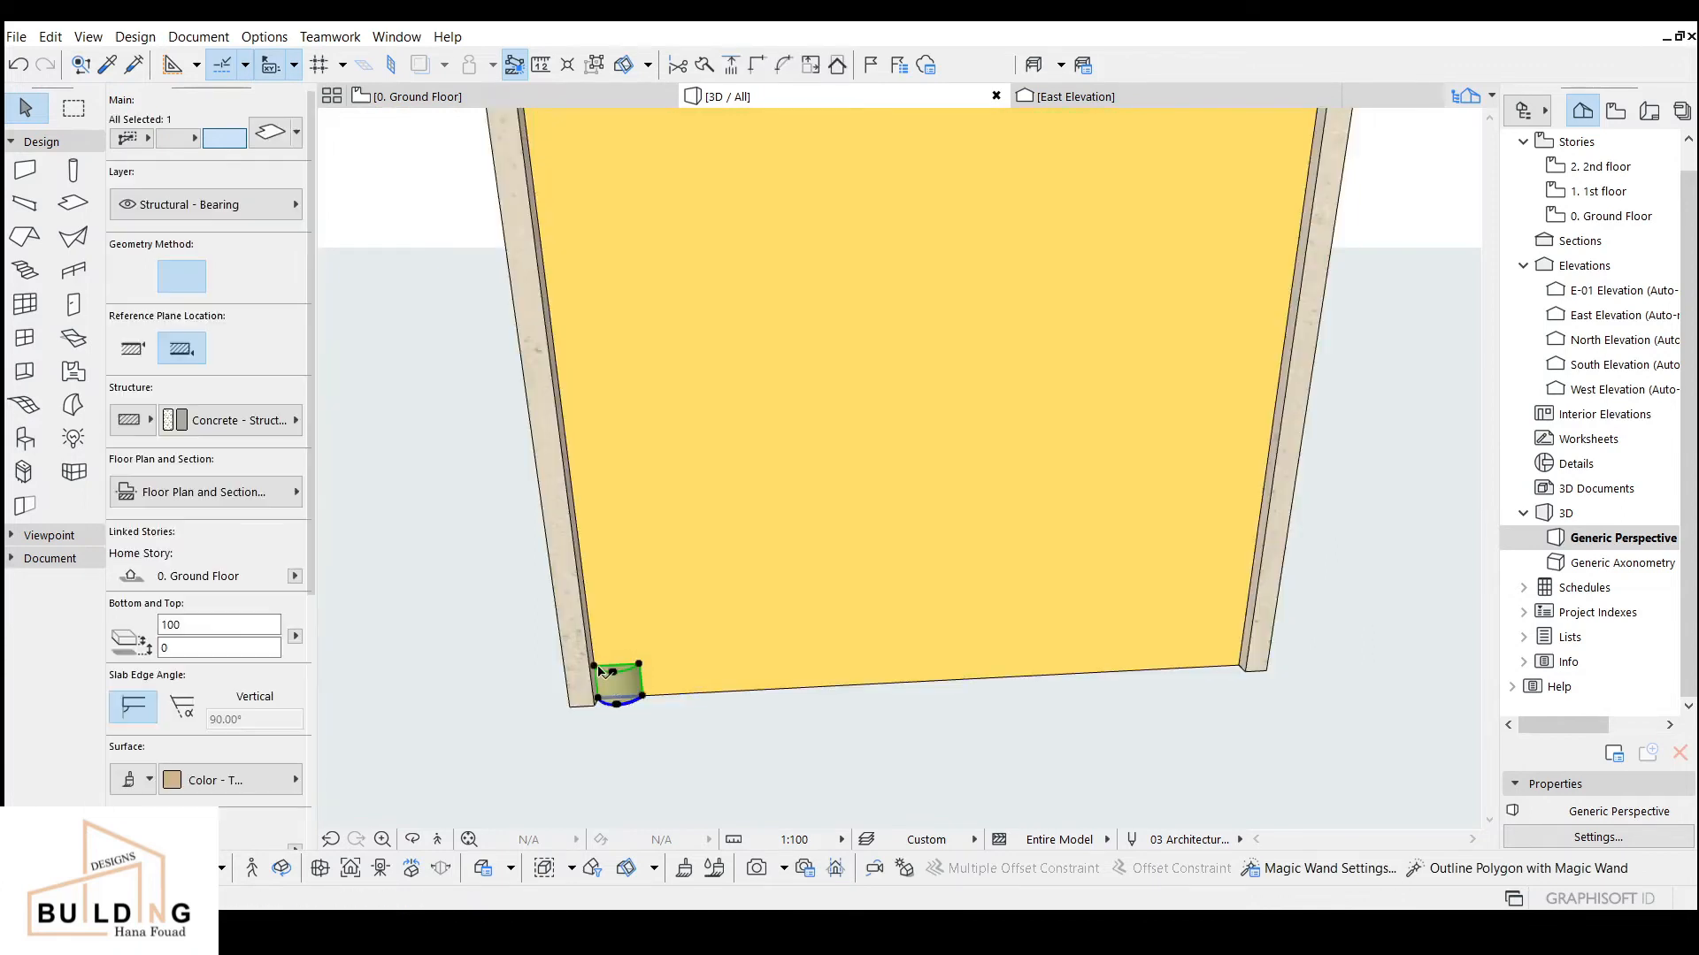
click(594, 668)
scroll(598, 463, down, 1)
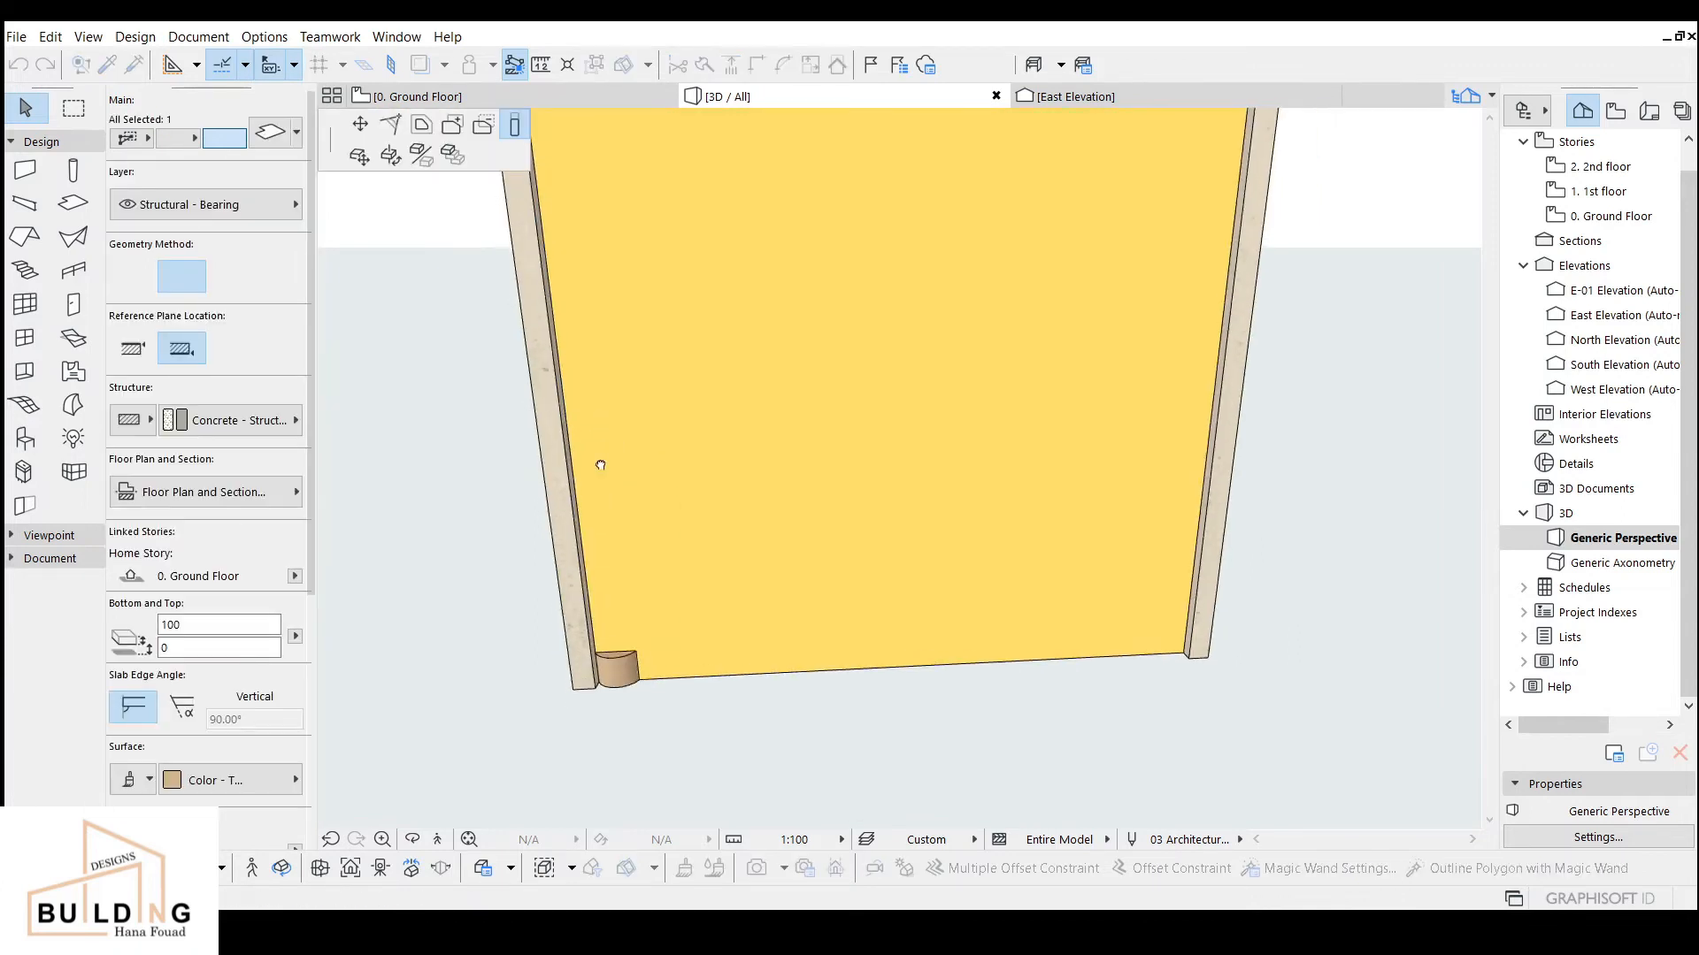
middle_drag(598, 462, 676, 677)
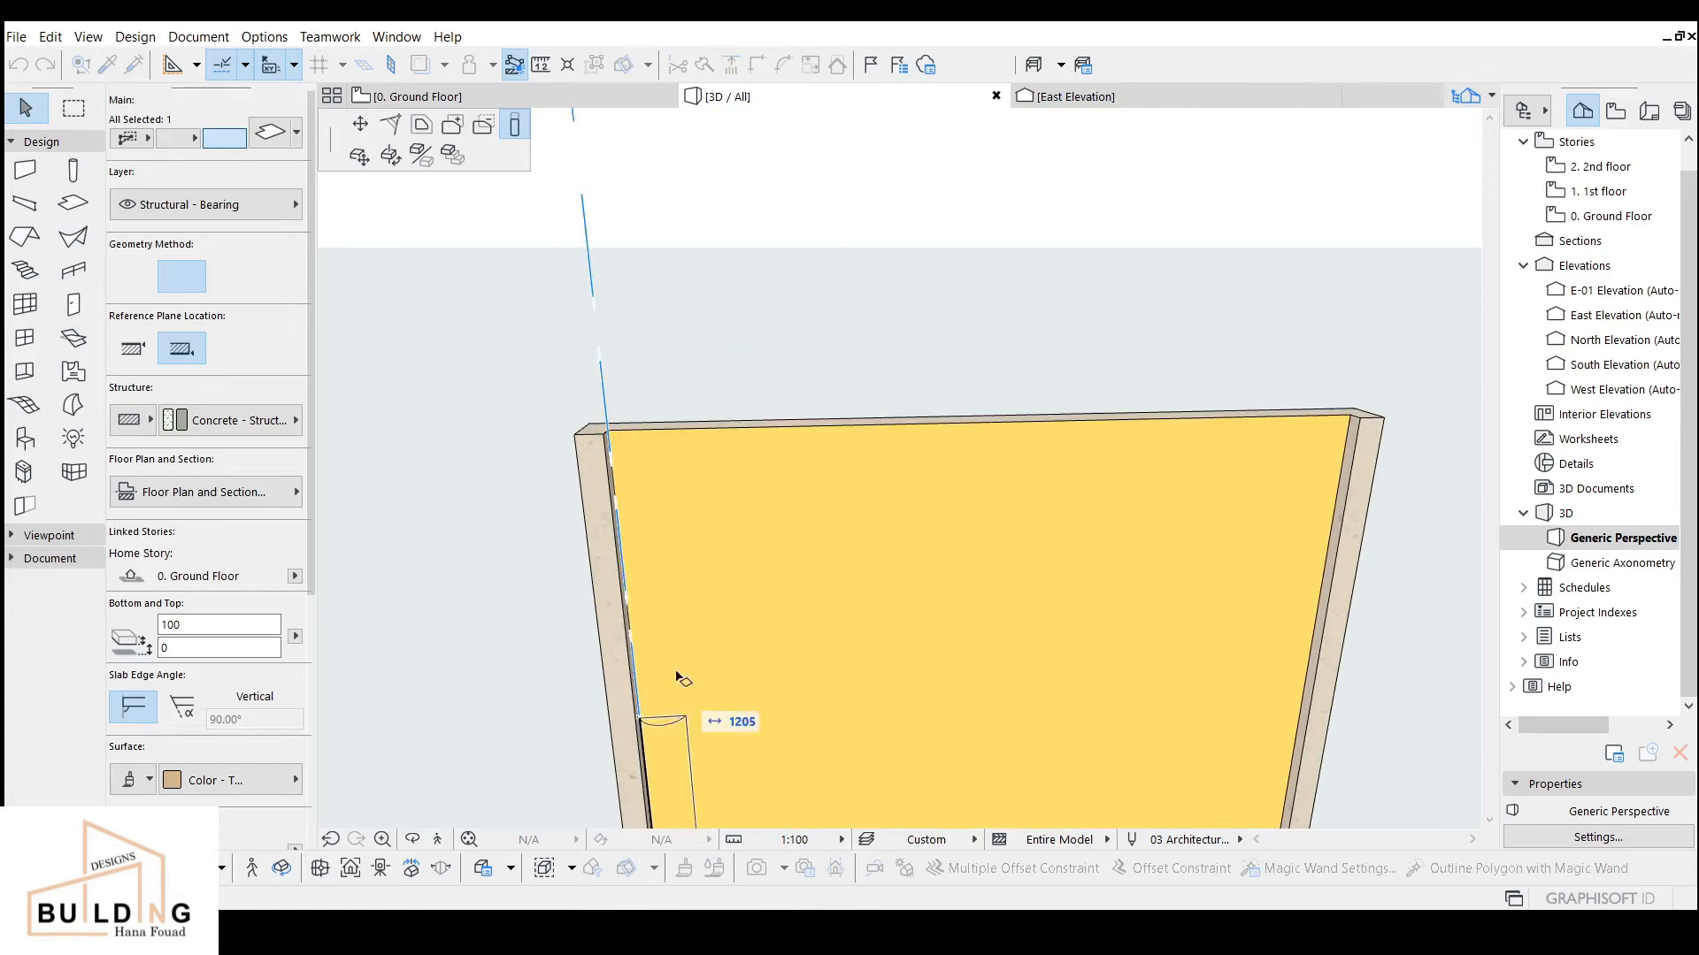
click(614, 436)
key(Escape)
scroll(649, 549, down, 1)
middle_drag(654, 574, 637, 463)
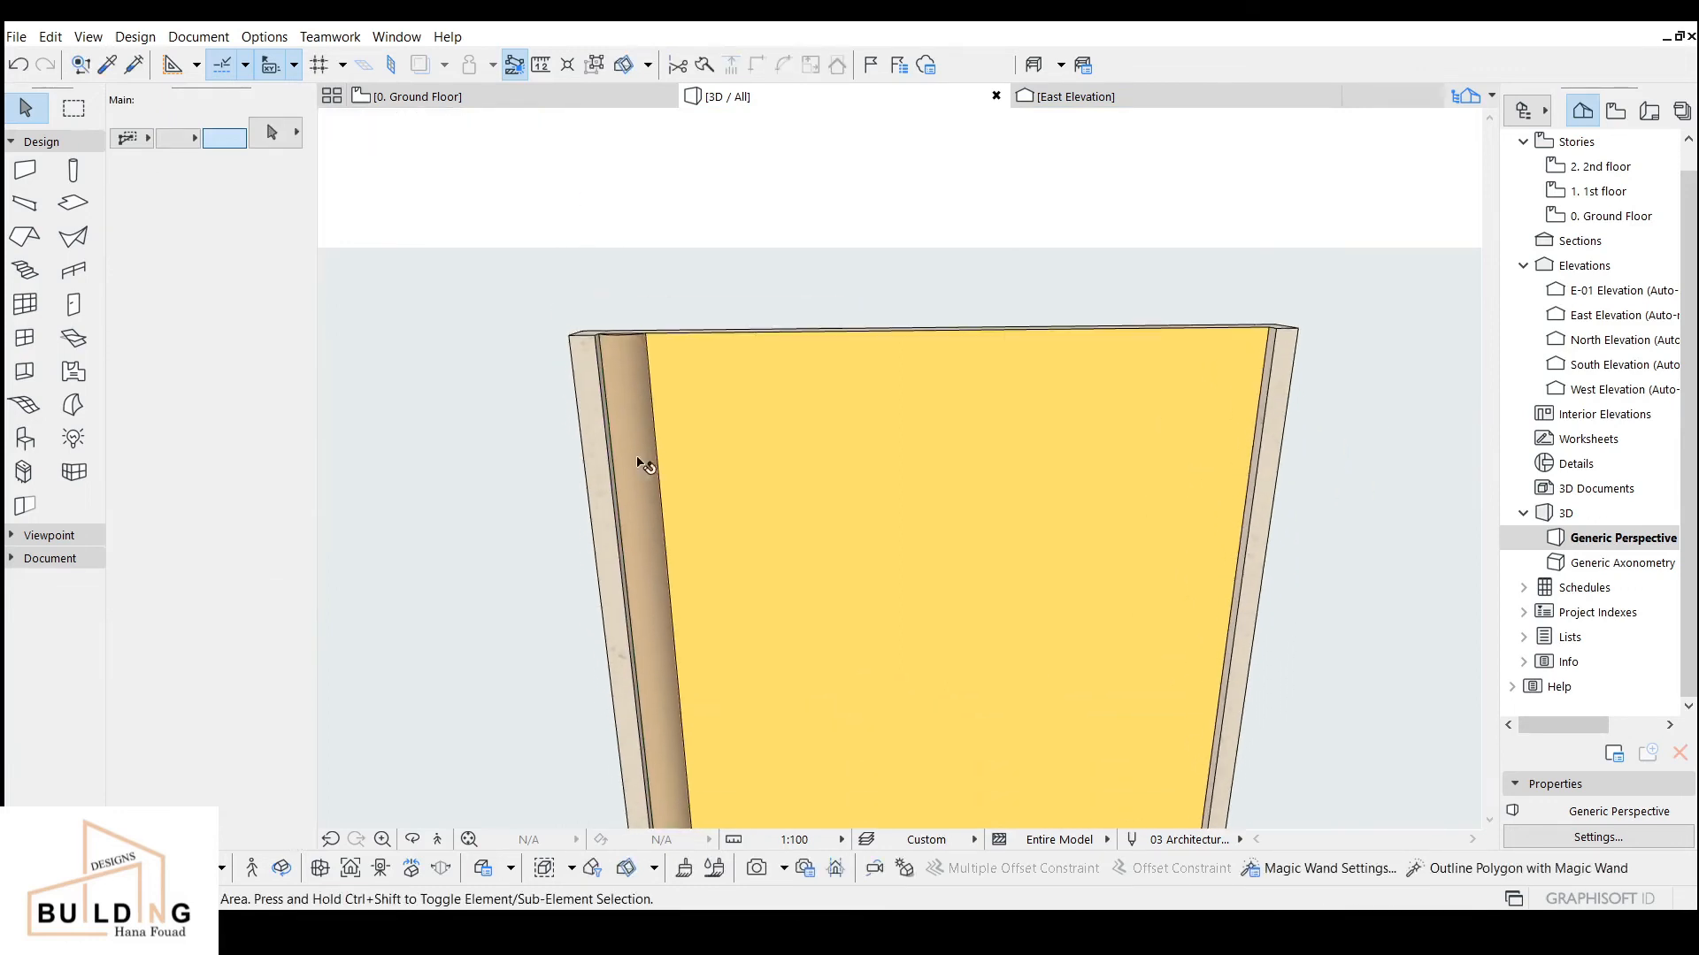
Step: On the ground floor plan, multiply the curved slab by dragging with 13 incremental copies, spaced from its left endpoint to the second vertical guide line
click(555, 101)
scroll(758, 513, down, 2)
middle_drag(758, 523, 914, 504)
scroll(668, 492, up, 4)
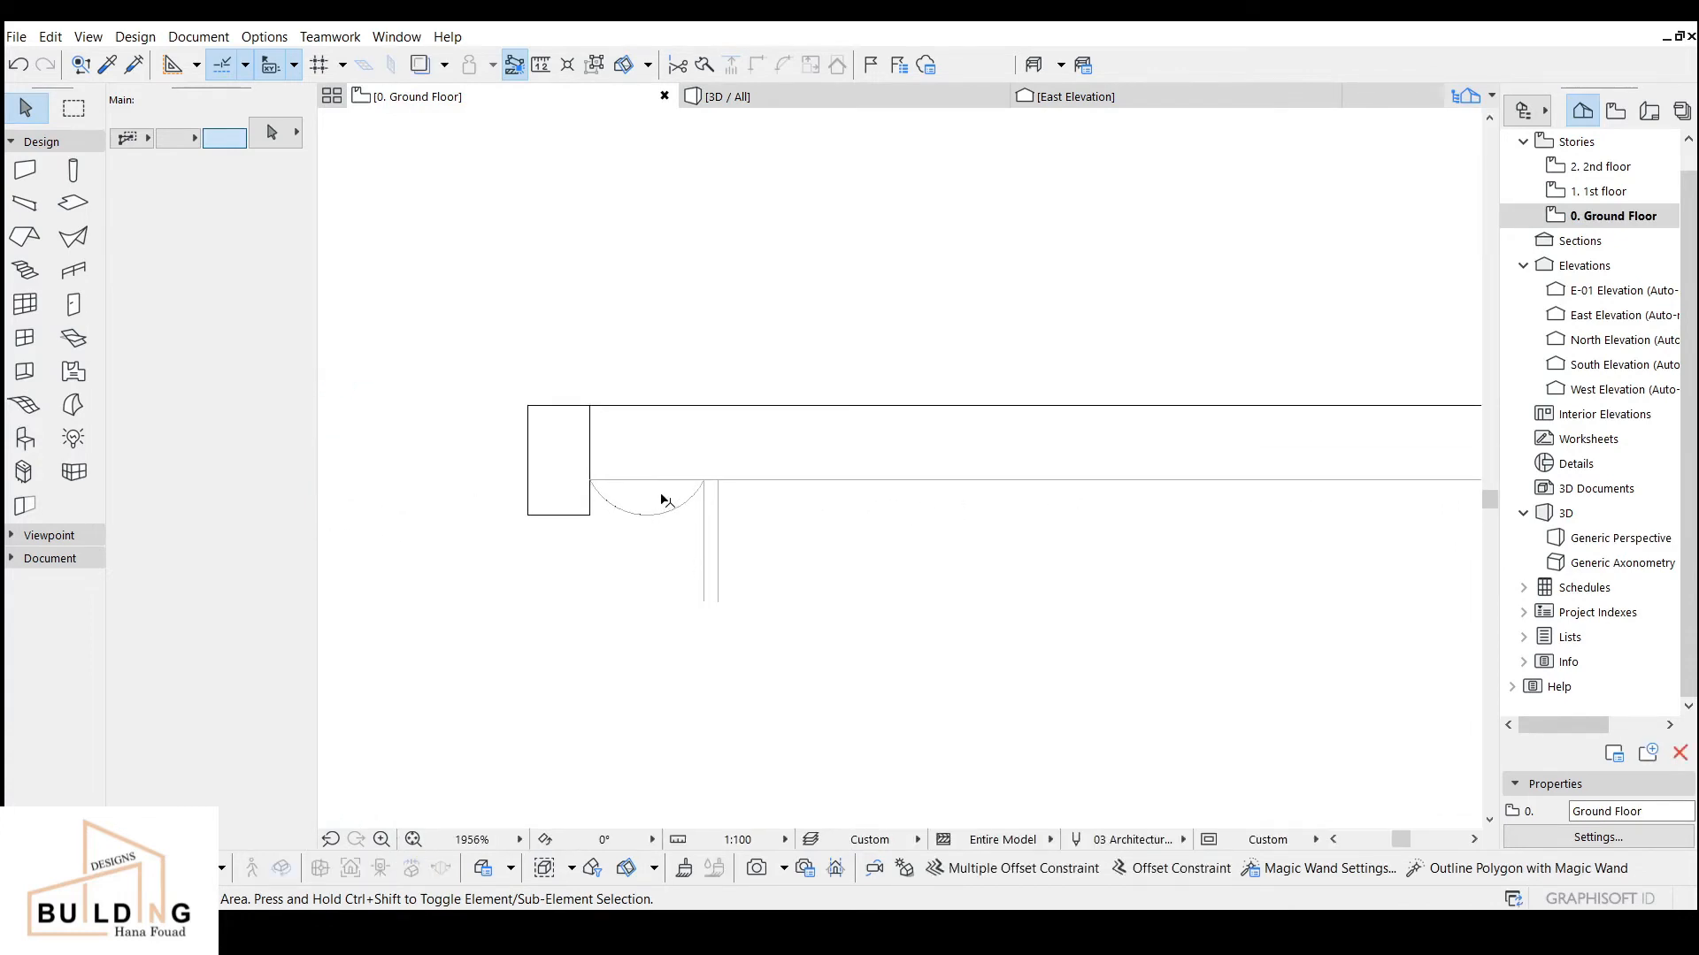
click(663, 500)
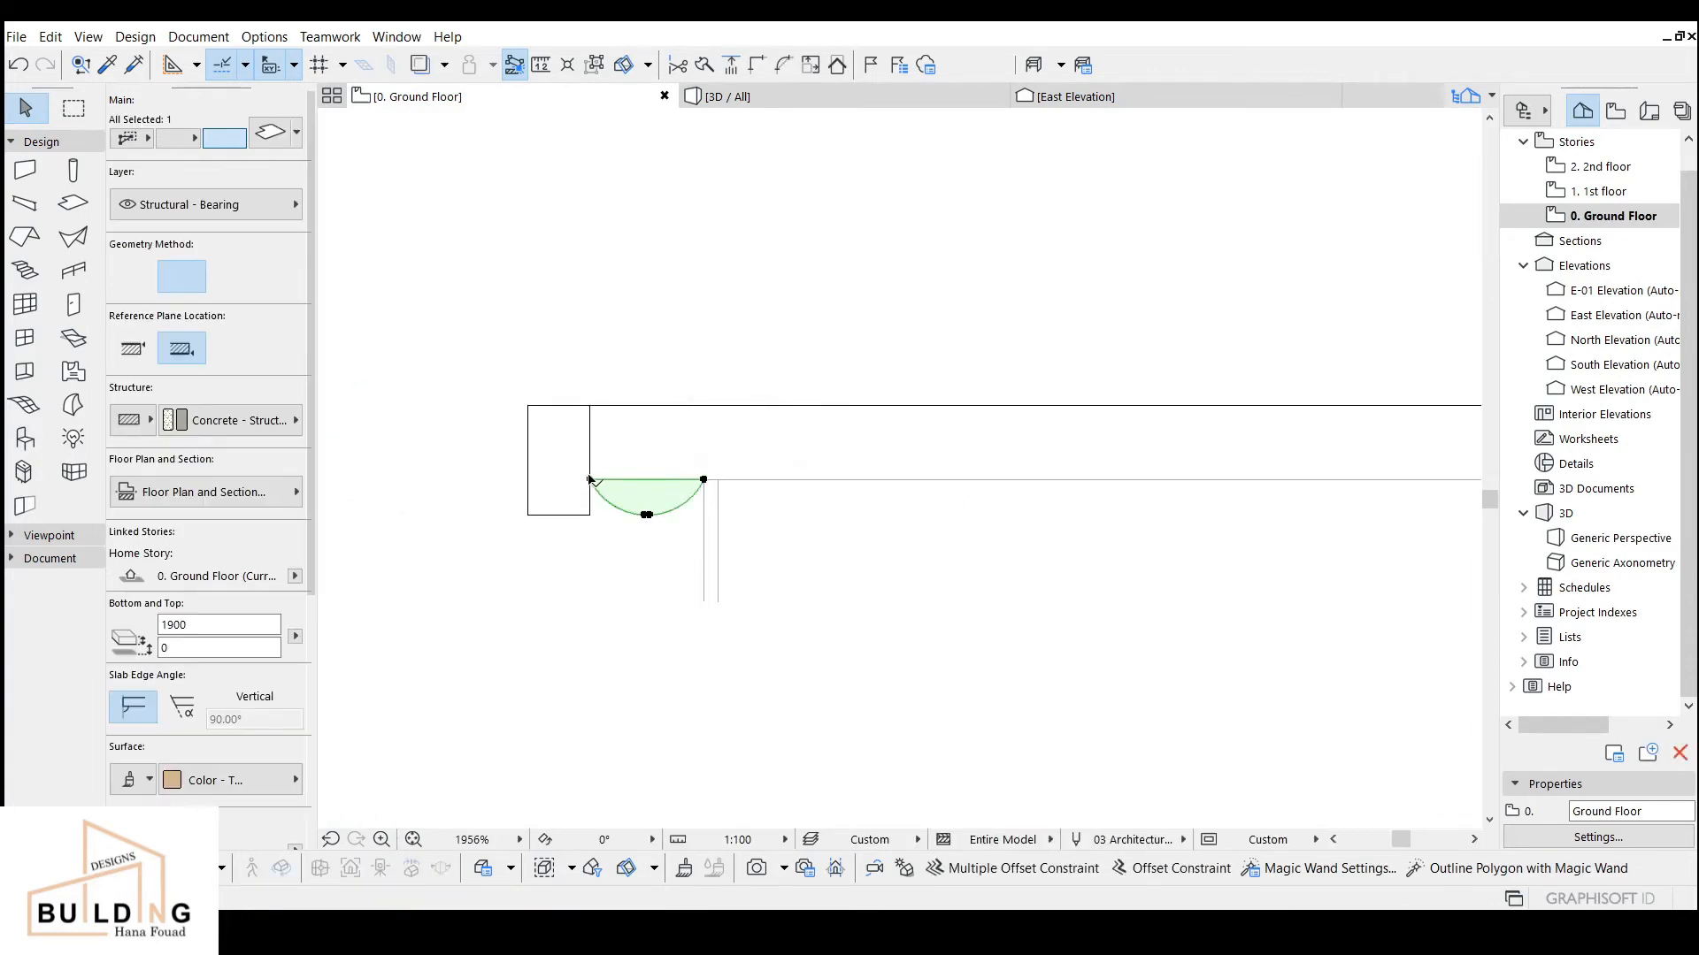
click(591, 479)
click(483, 155)
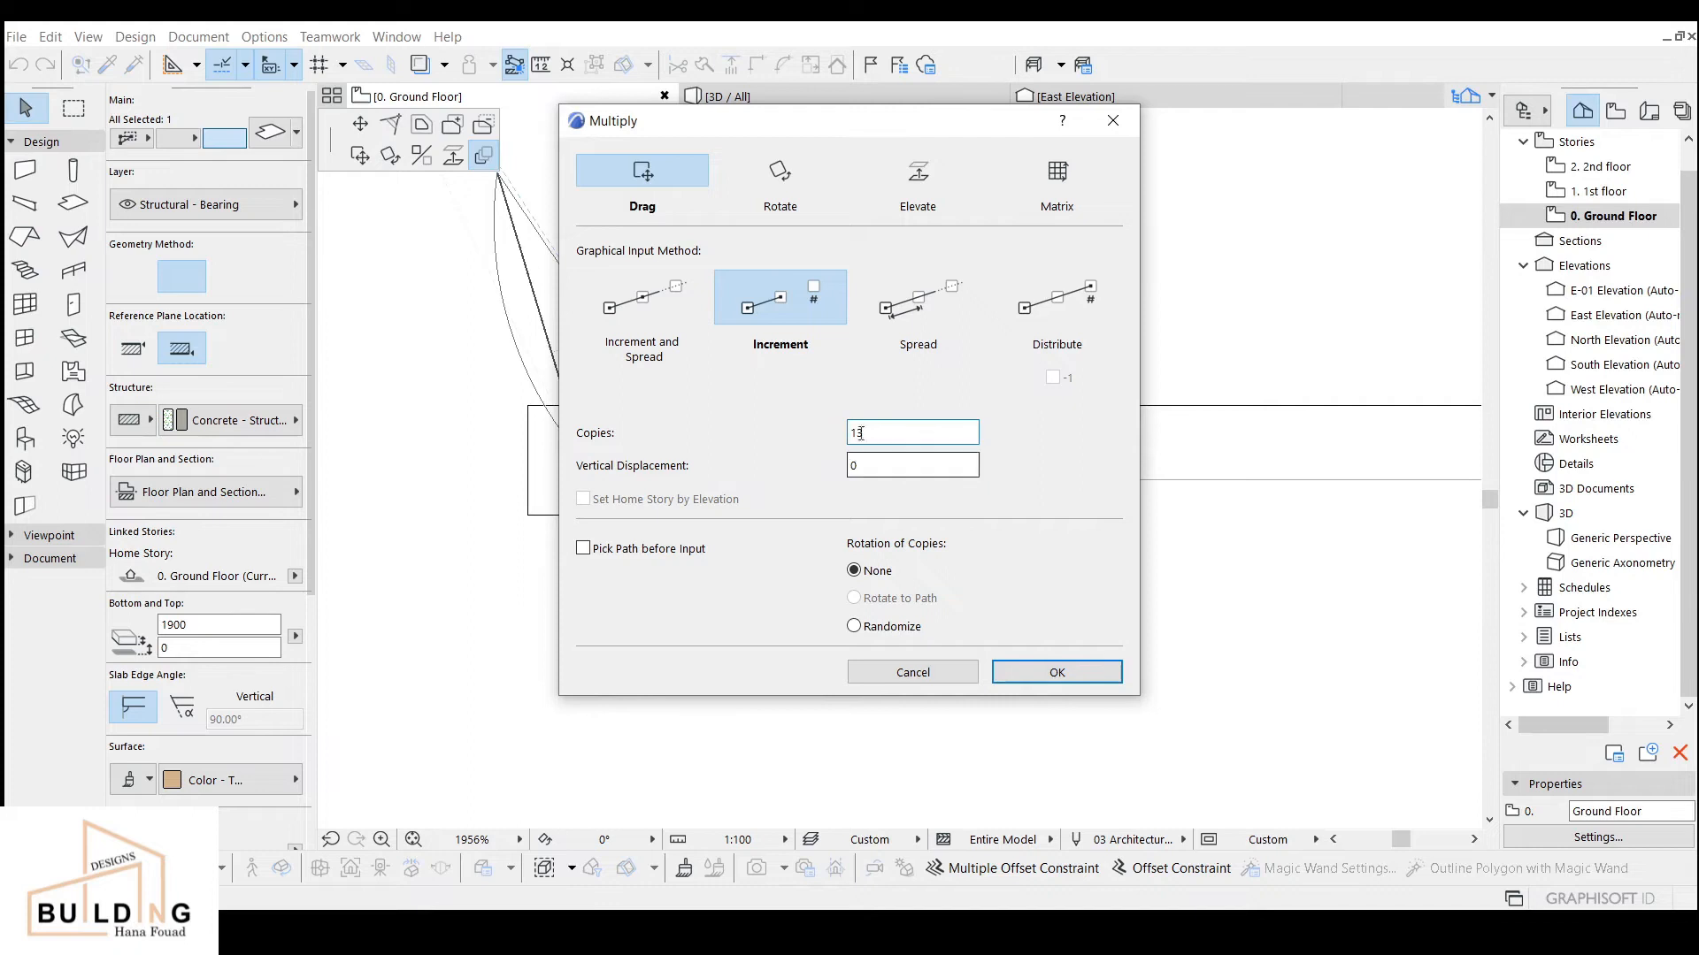
click(1056, 672)
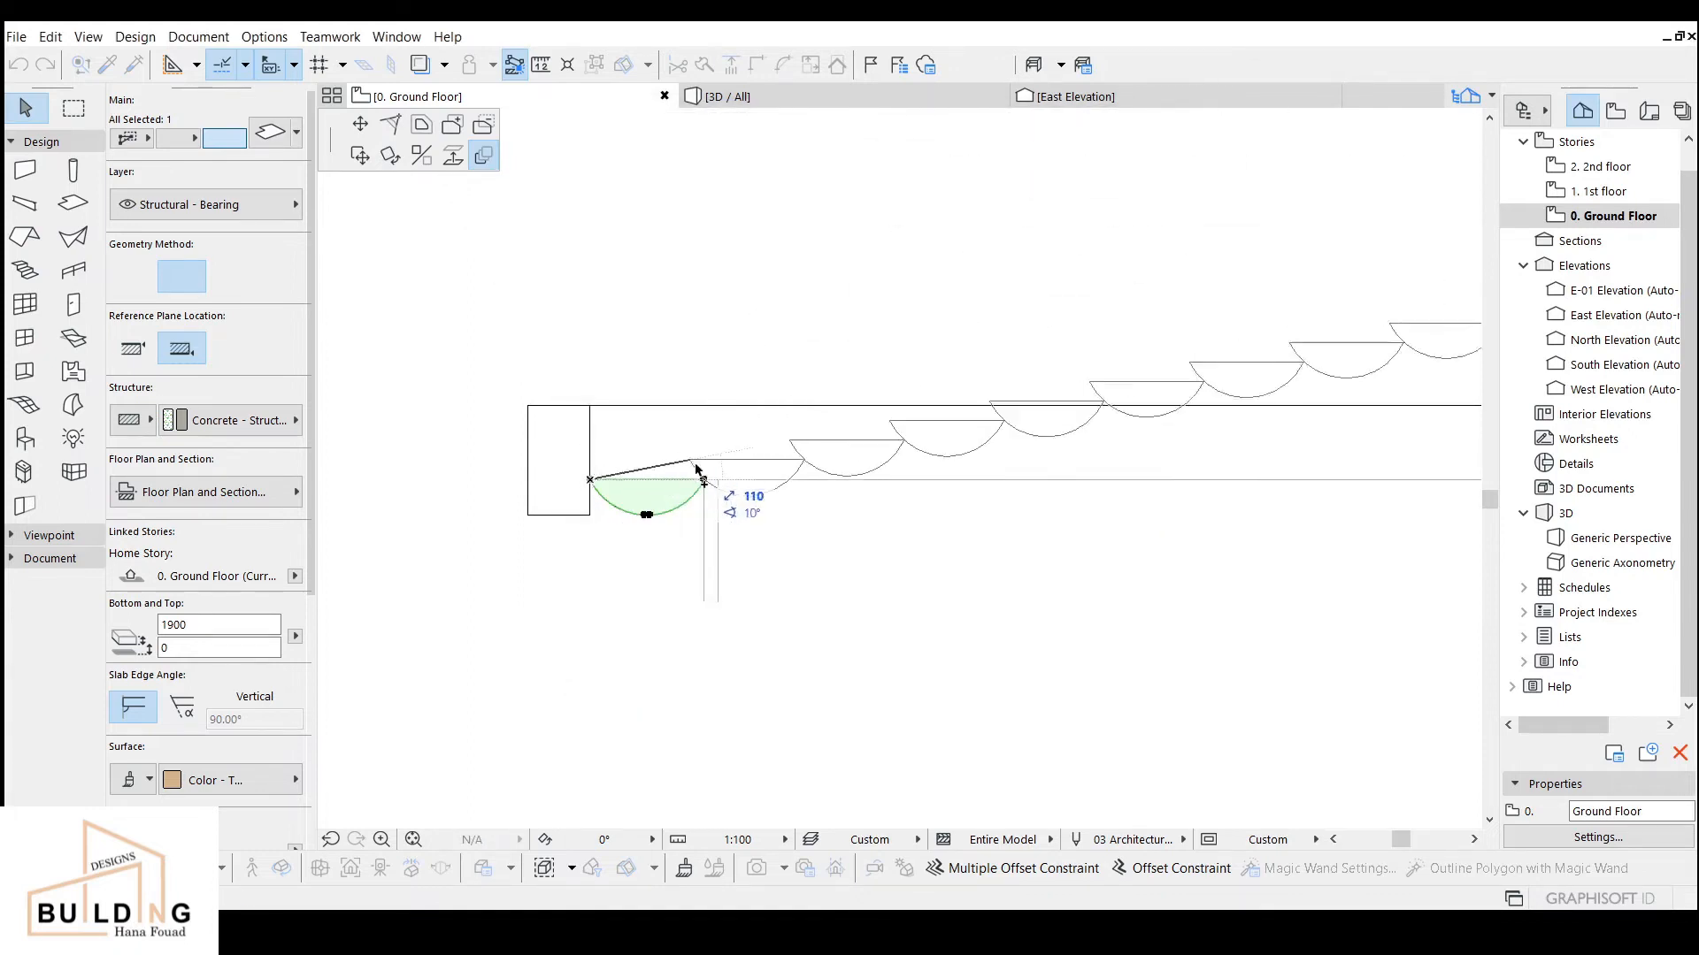
click(718, 484)
scroll(1028, 505, down, 5)
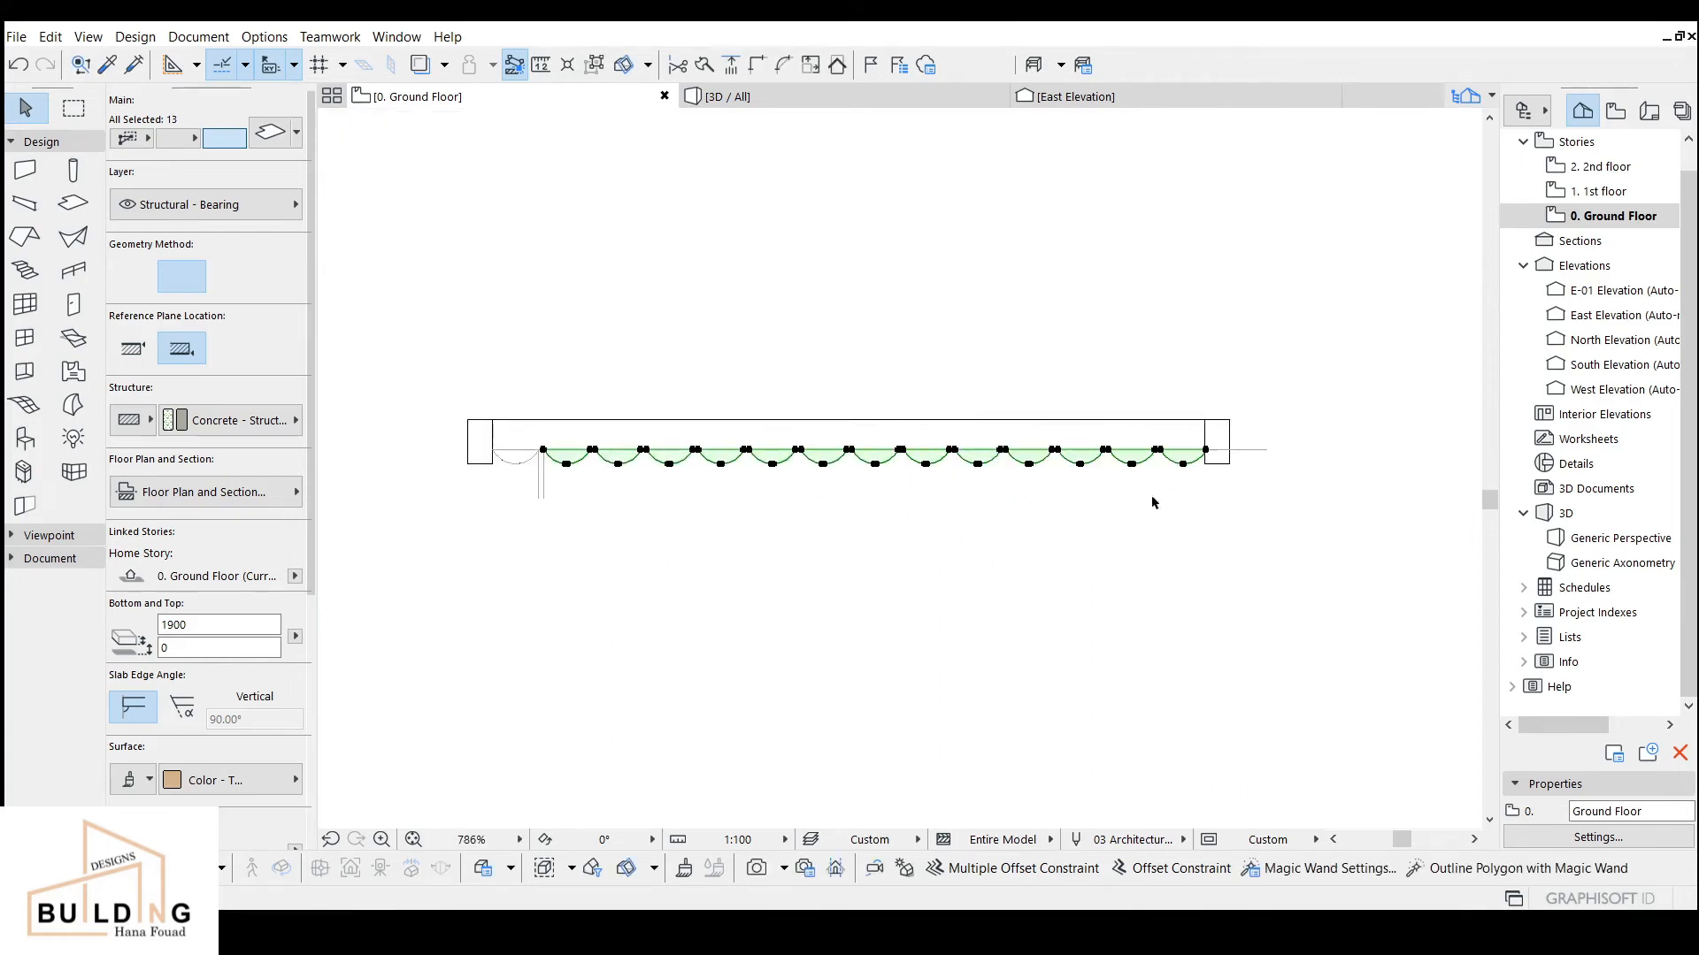
scroll(1189, 477, up, 4)
Step: Examine the full row of curved panels between the side frames in the 3D view
click(756, 96)
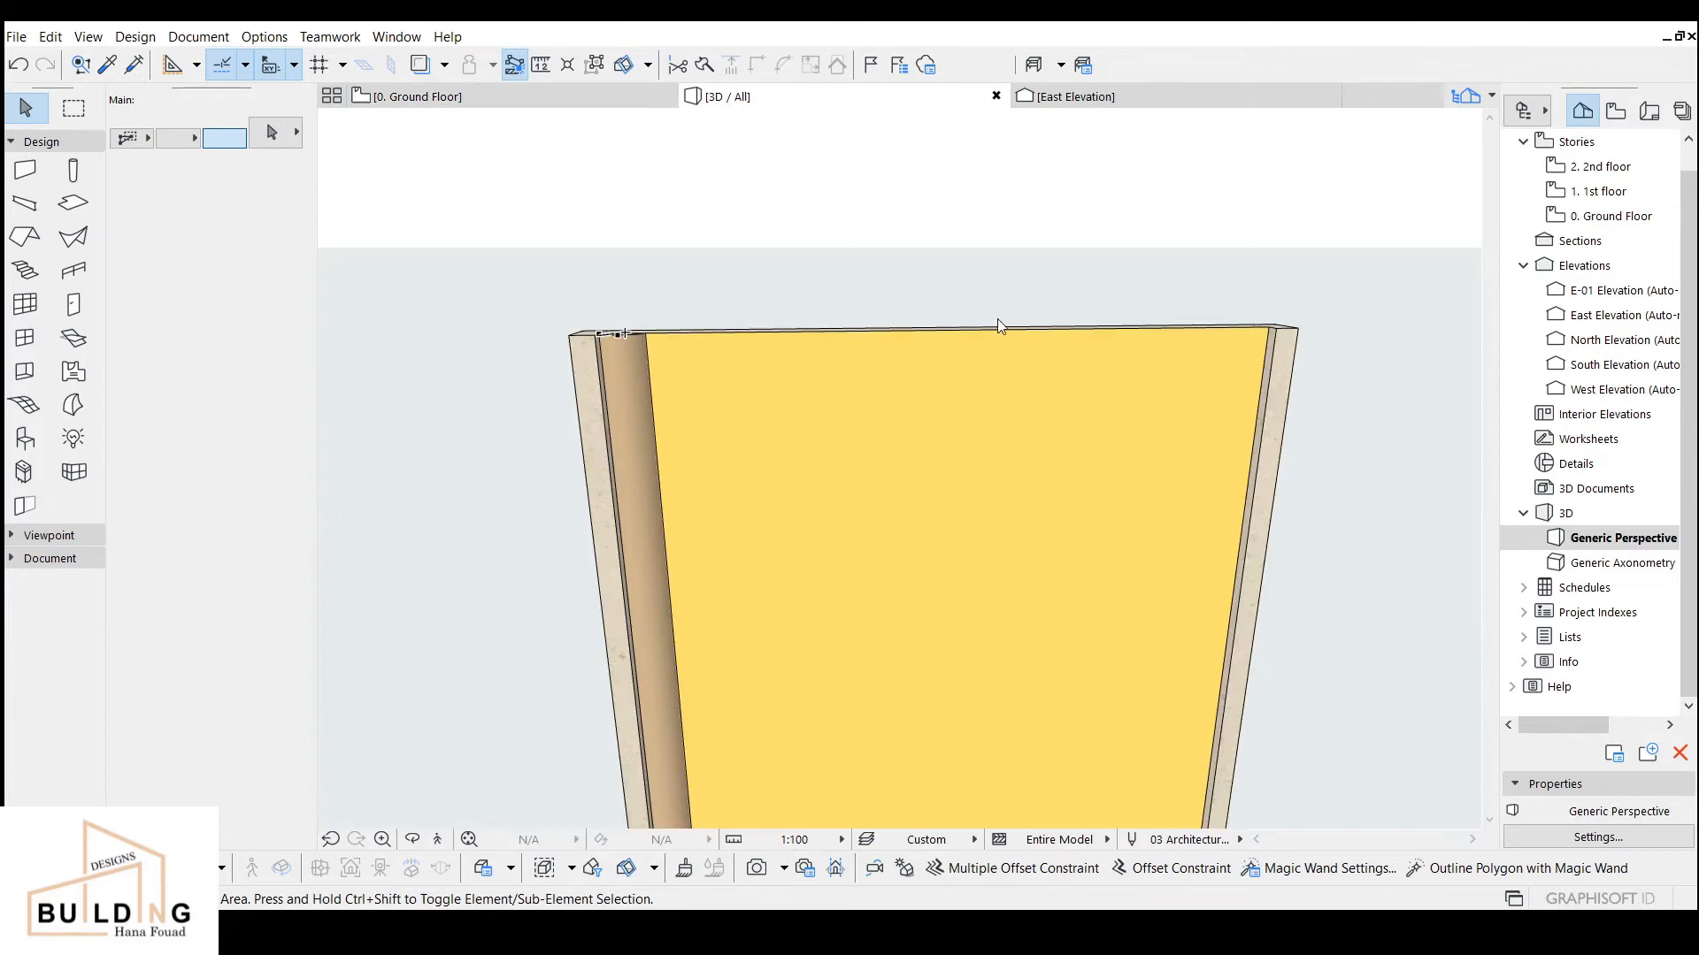
scroll(1096, 535, down, 1)
middle_drag(1083, 498, 886, 398)
scroll(885, 469, down, 1)
middle_drag(884, 473, 970, 498)
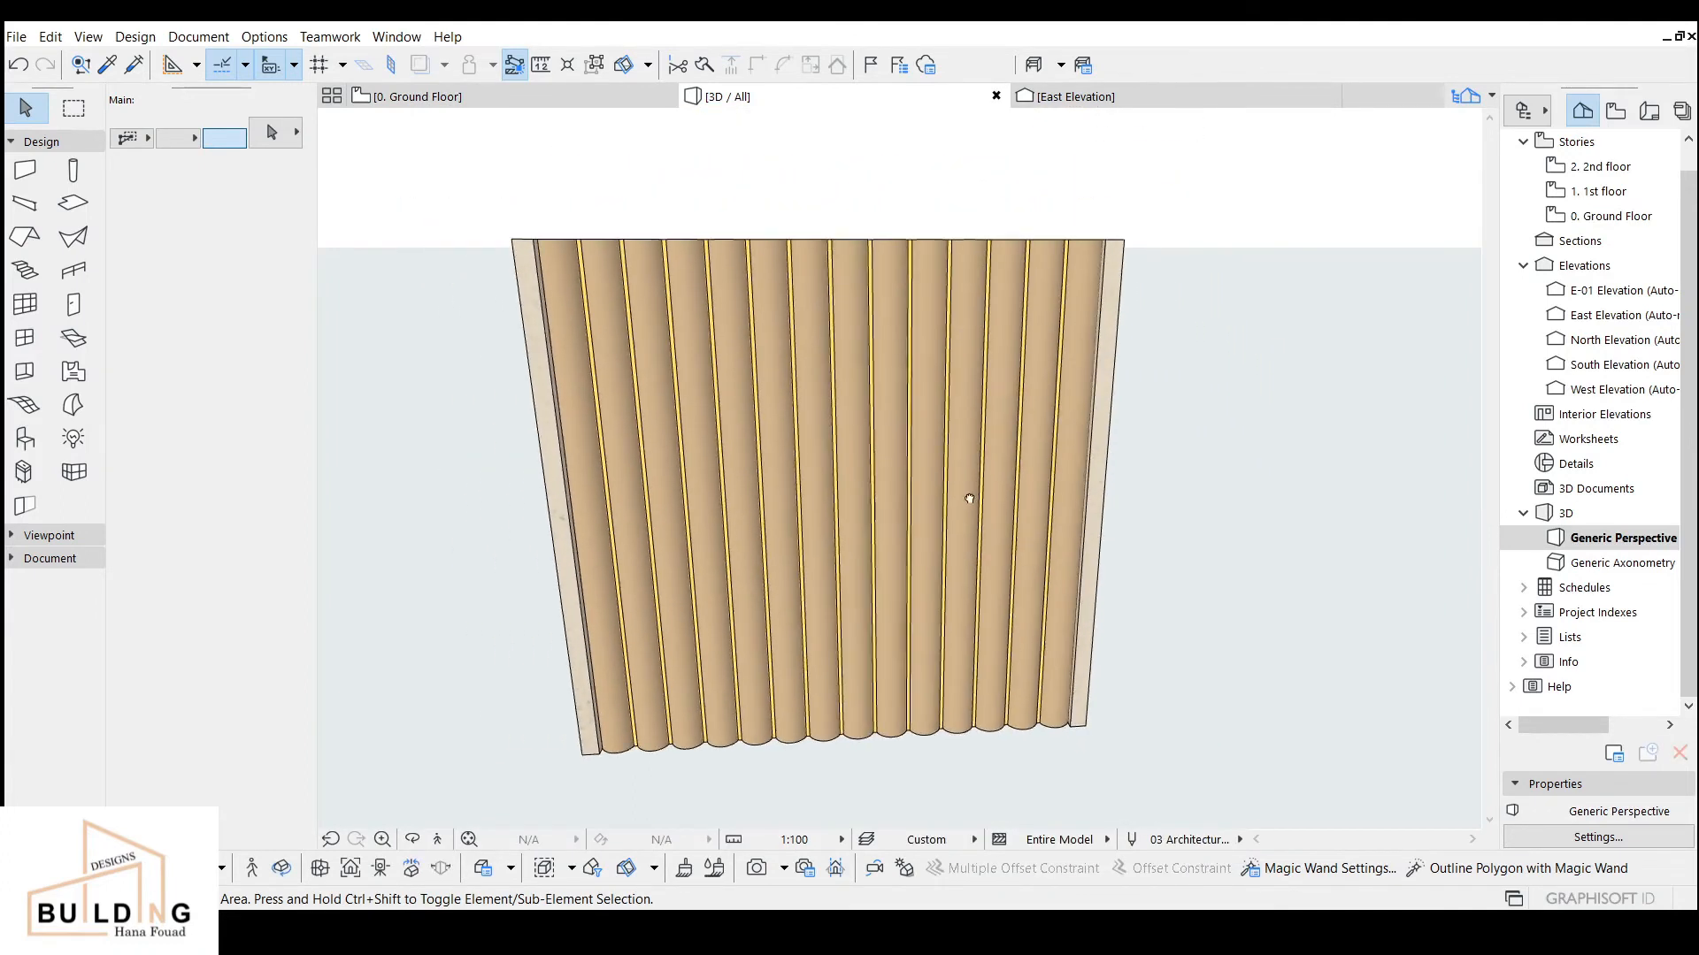
middle_drag(611, 323, 659, 367)
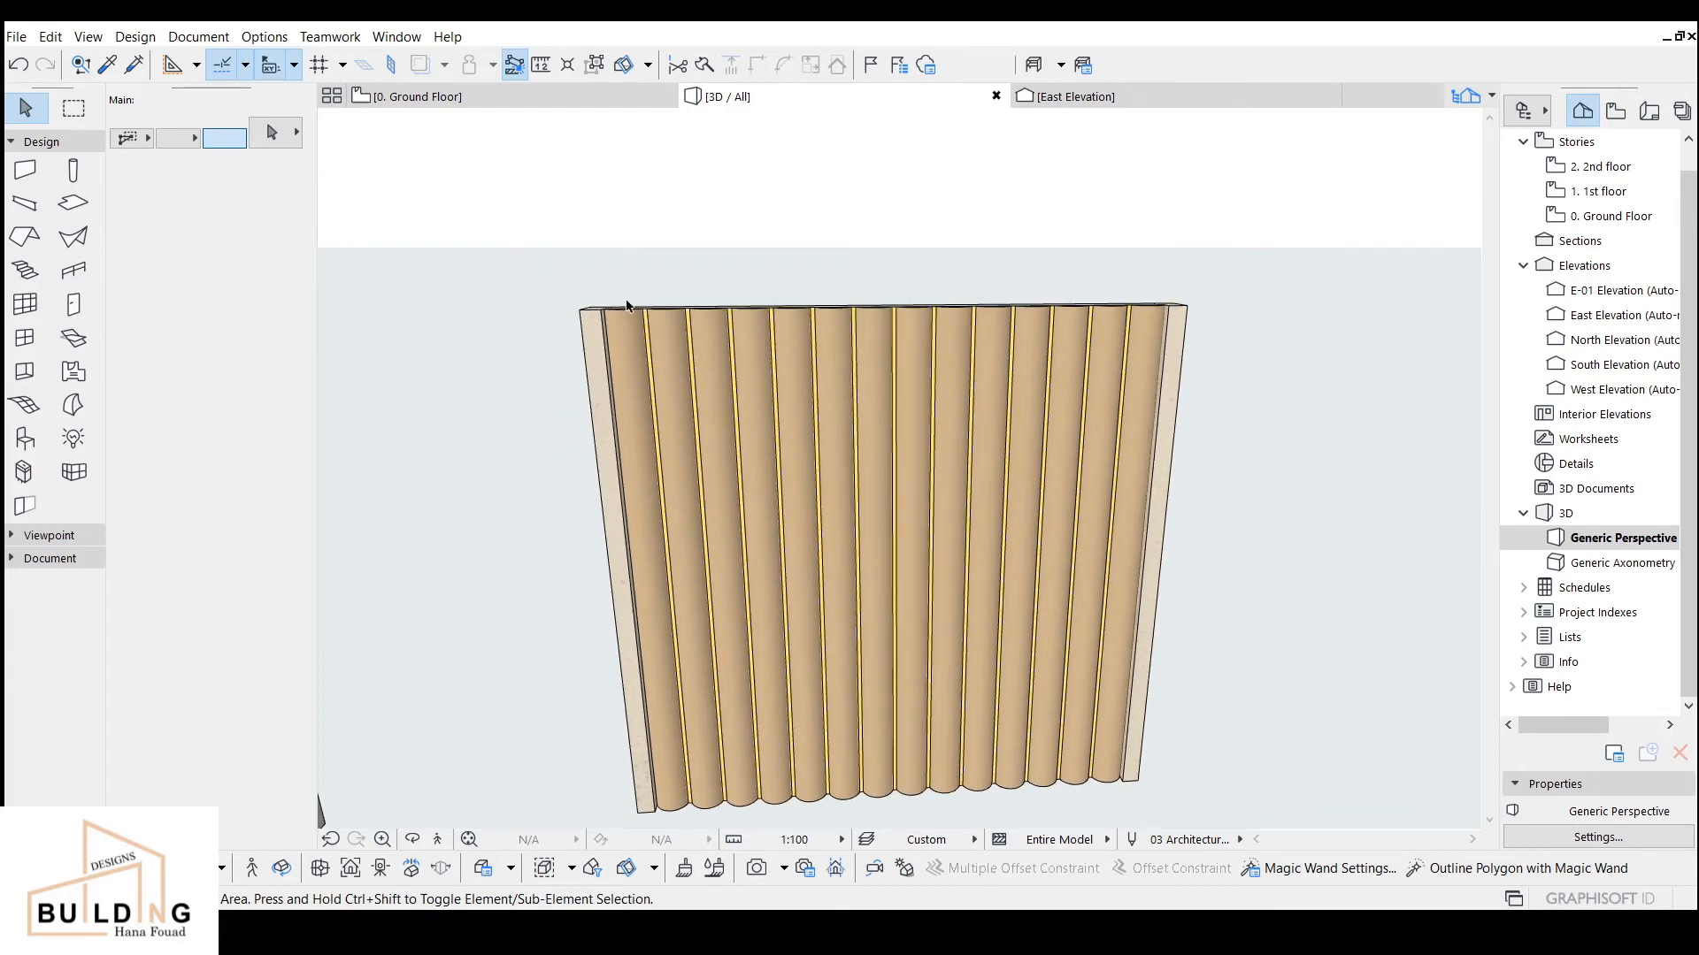
Step: Drag a copy of the left limestone side frame slab upward so its base sits on the original's top corner
click(598, 361)
middle_drag(619, 532, 637, 467)
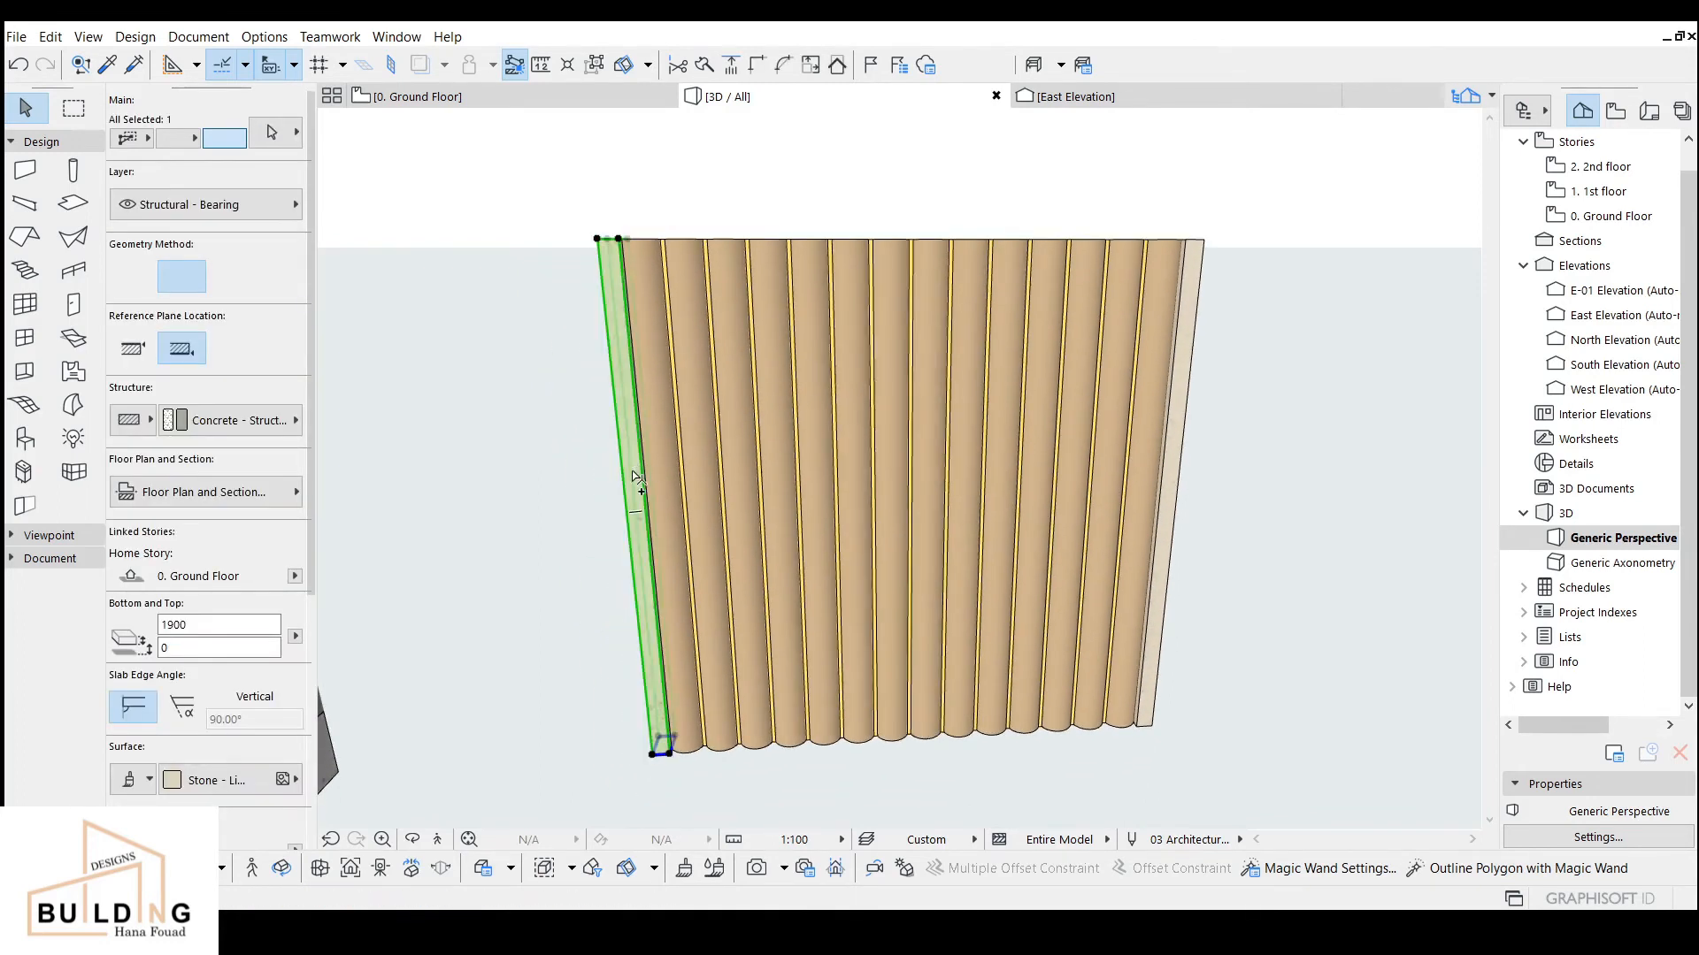
key(ctrl+shift+d)
click(660, 755)
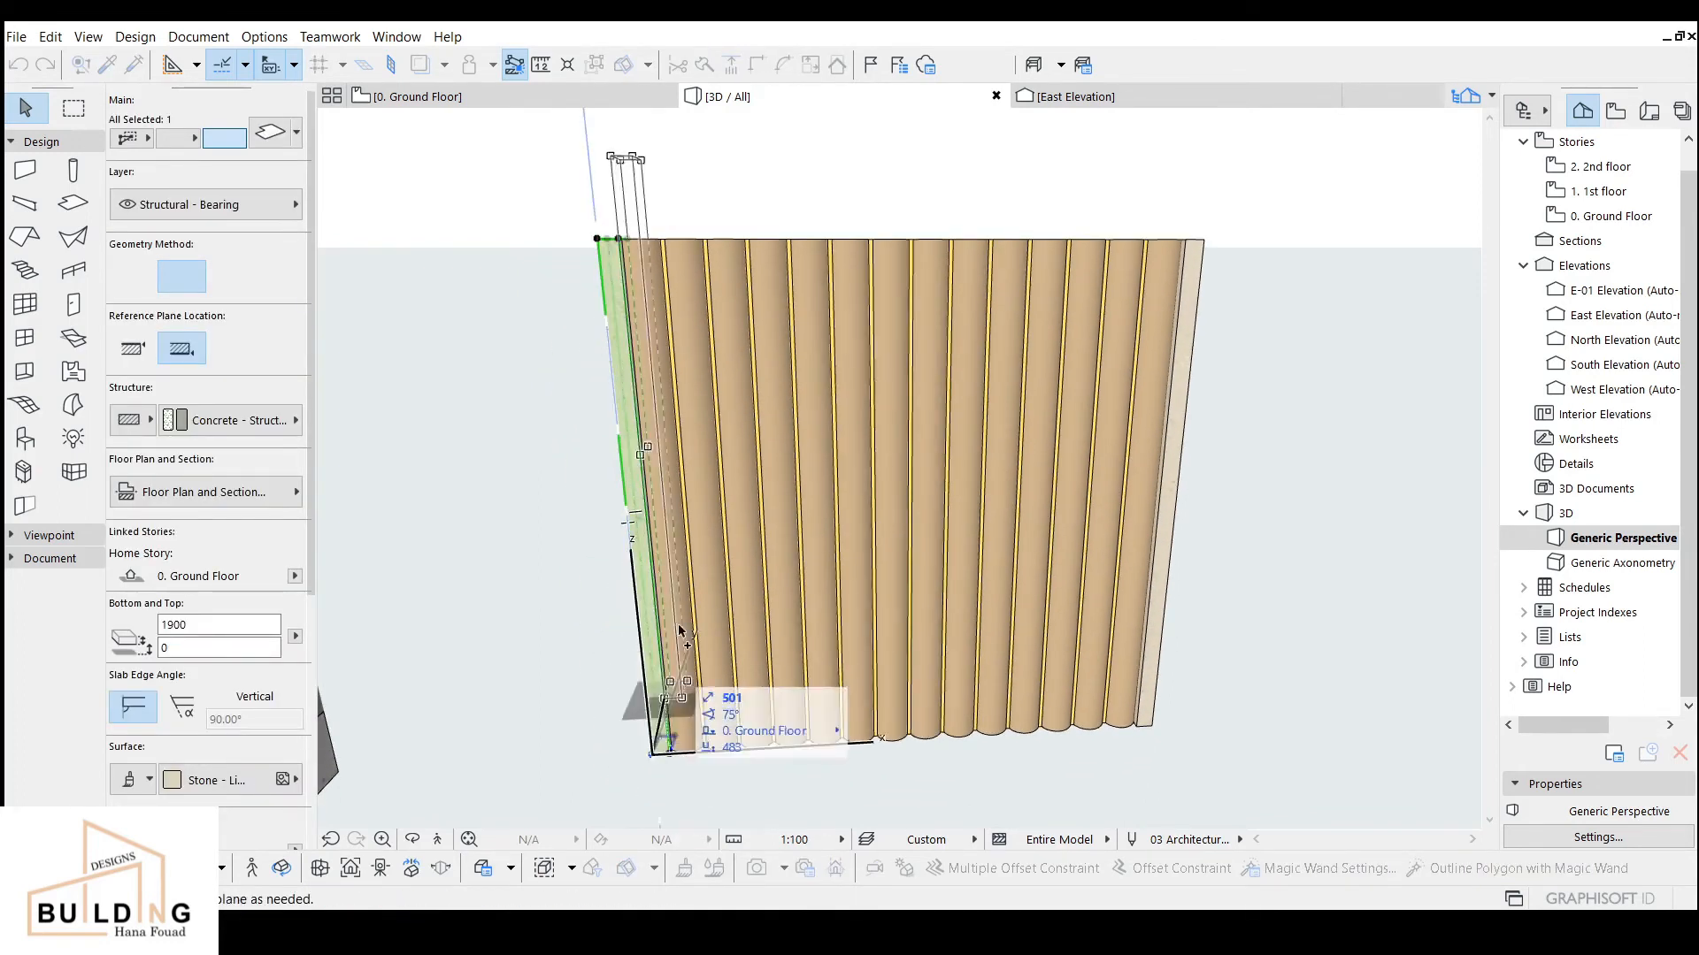
middle_drag(678, 623, 693, 756)
click(613, 382)
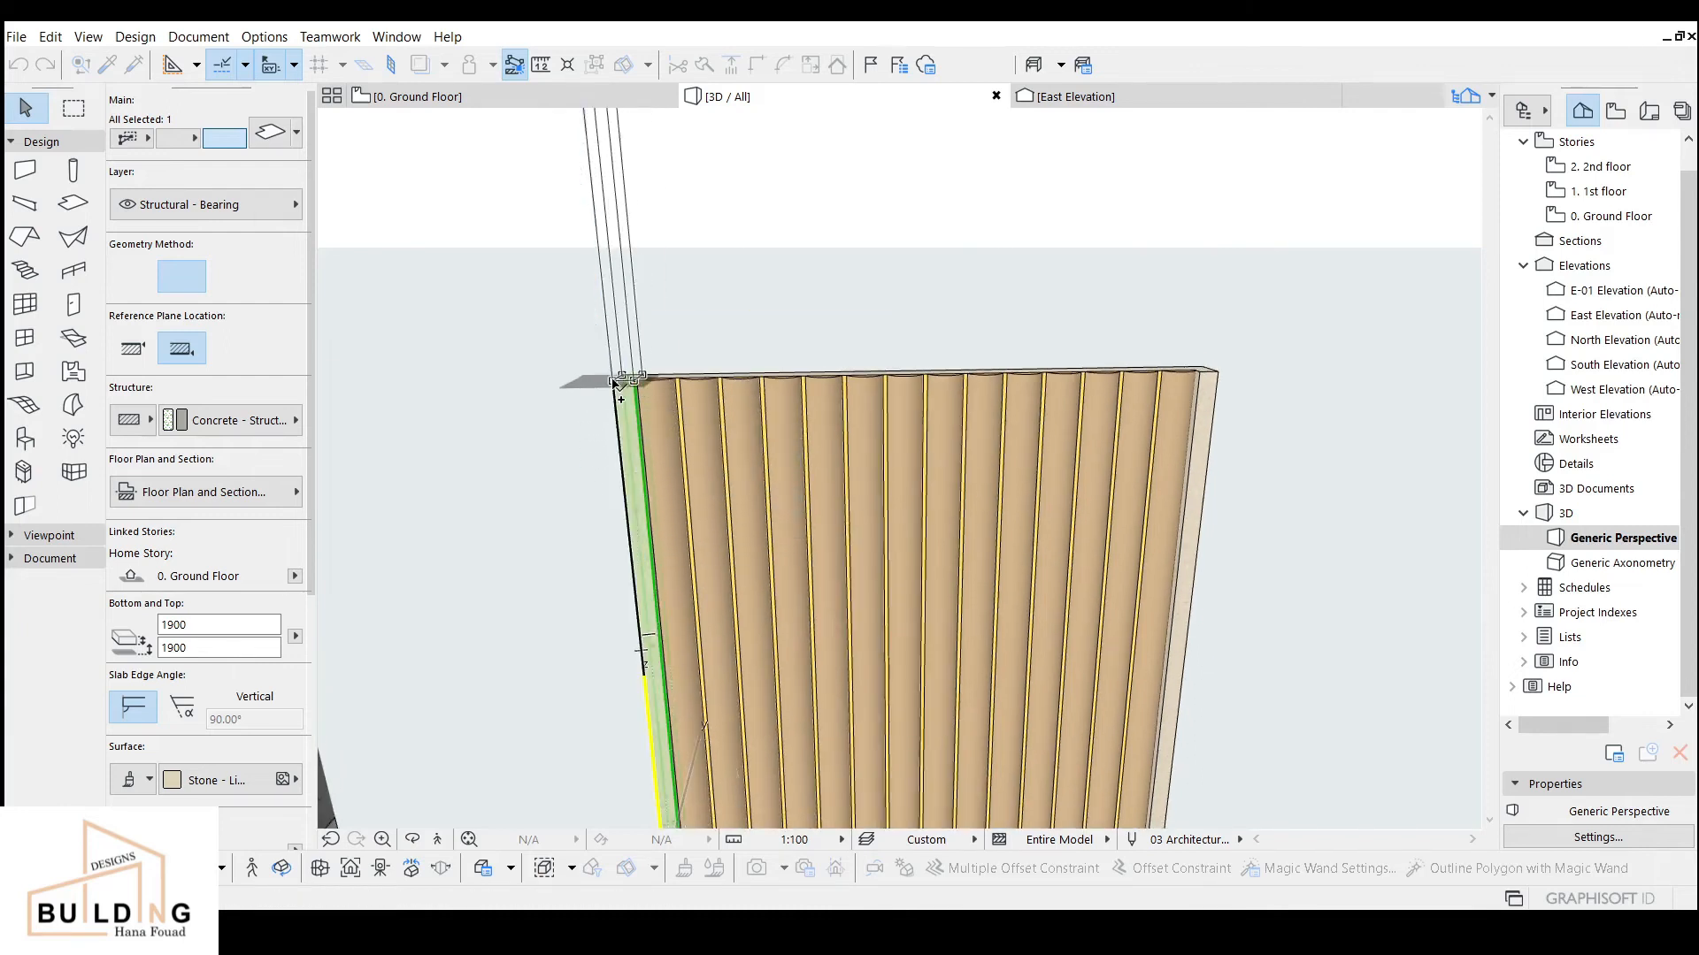
middle_drag(681, 447, 685, 478)
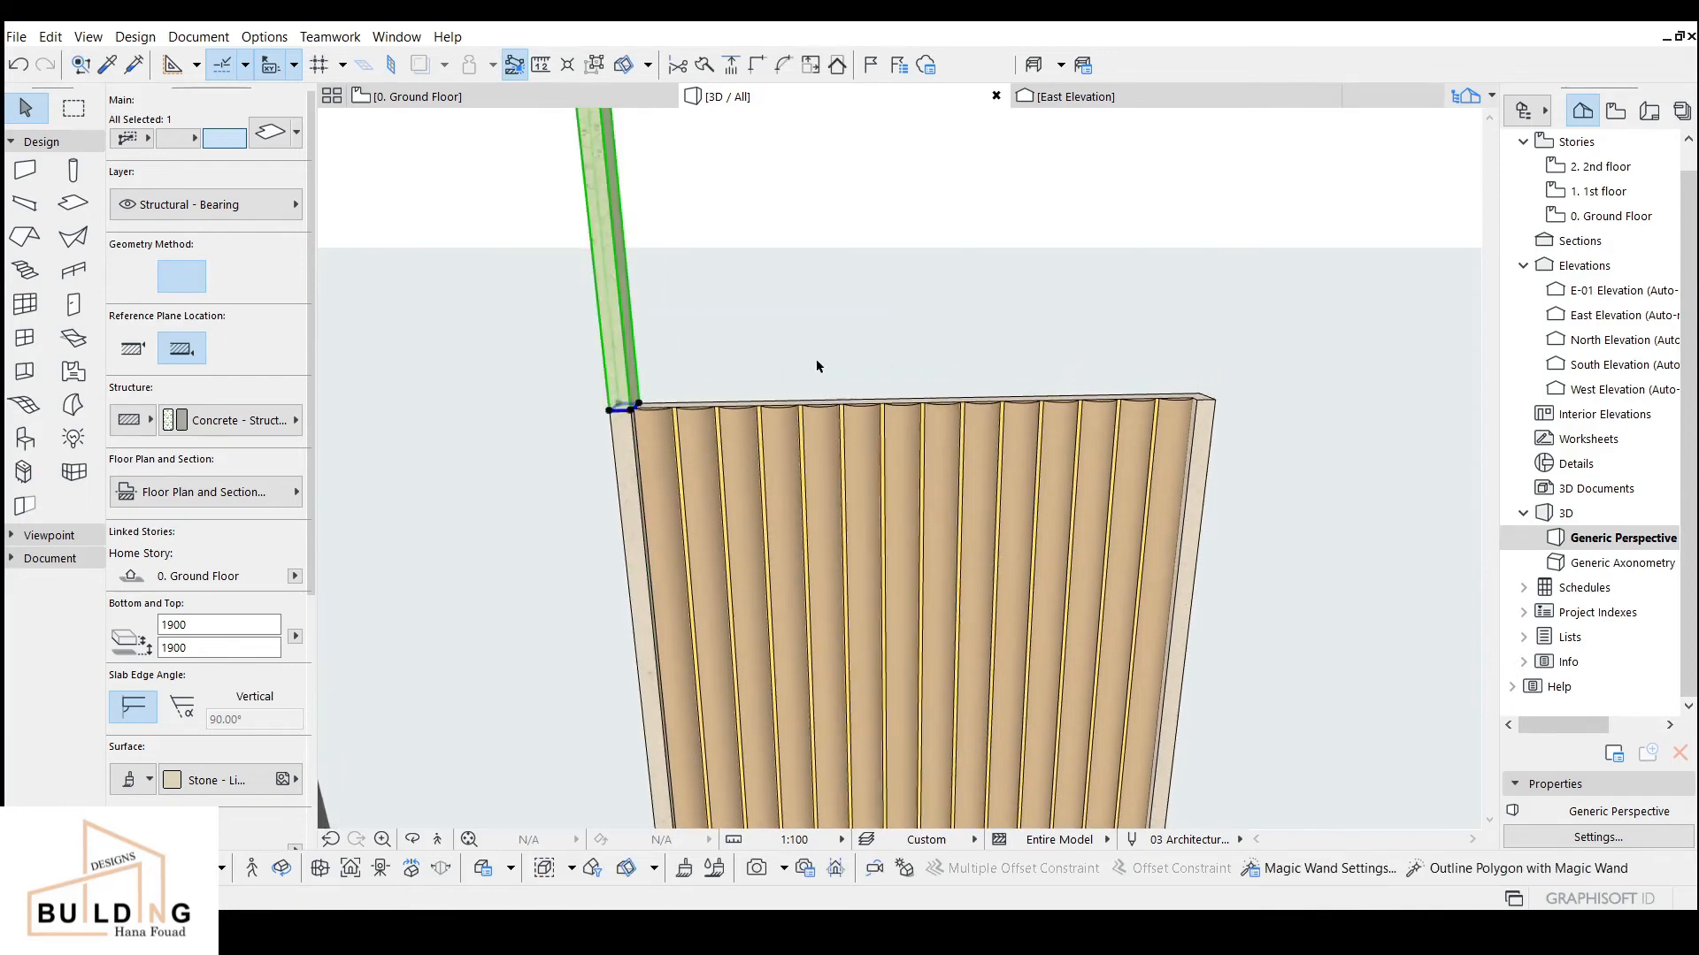
Step: Stretch the copied slab's right edge across the headboard to the outer front corner of the right side frame
click(412, 840)
drag(881, 353, 756, 565)
click(410, 838)
click(663, 412)
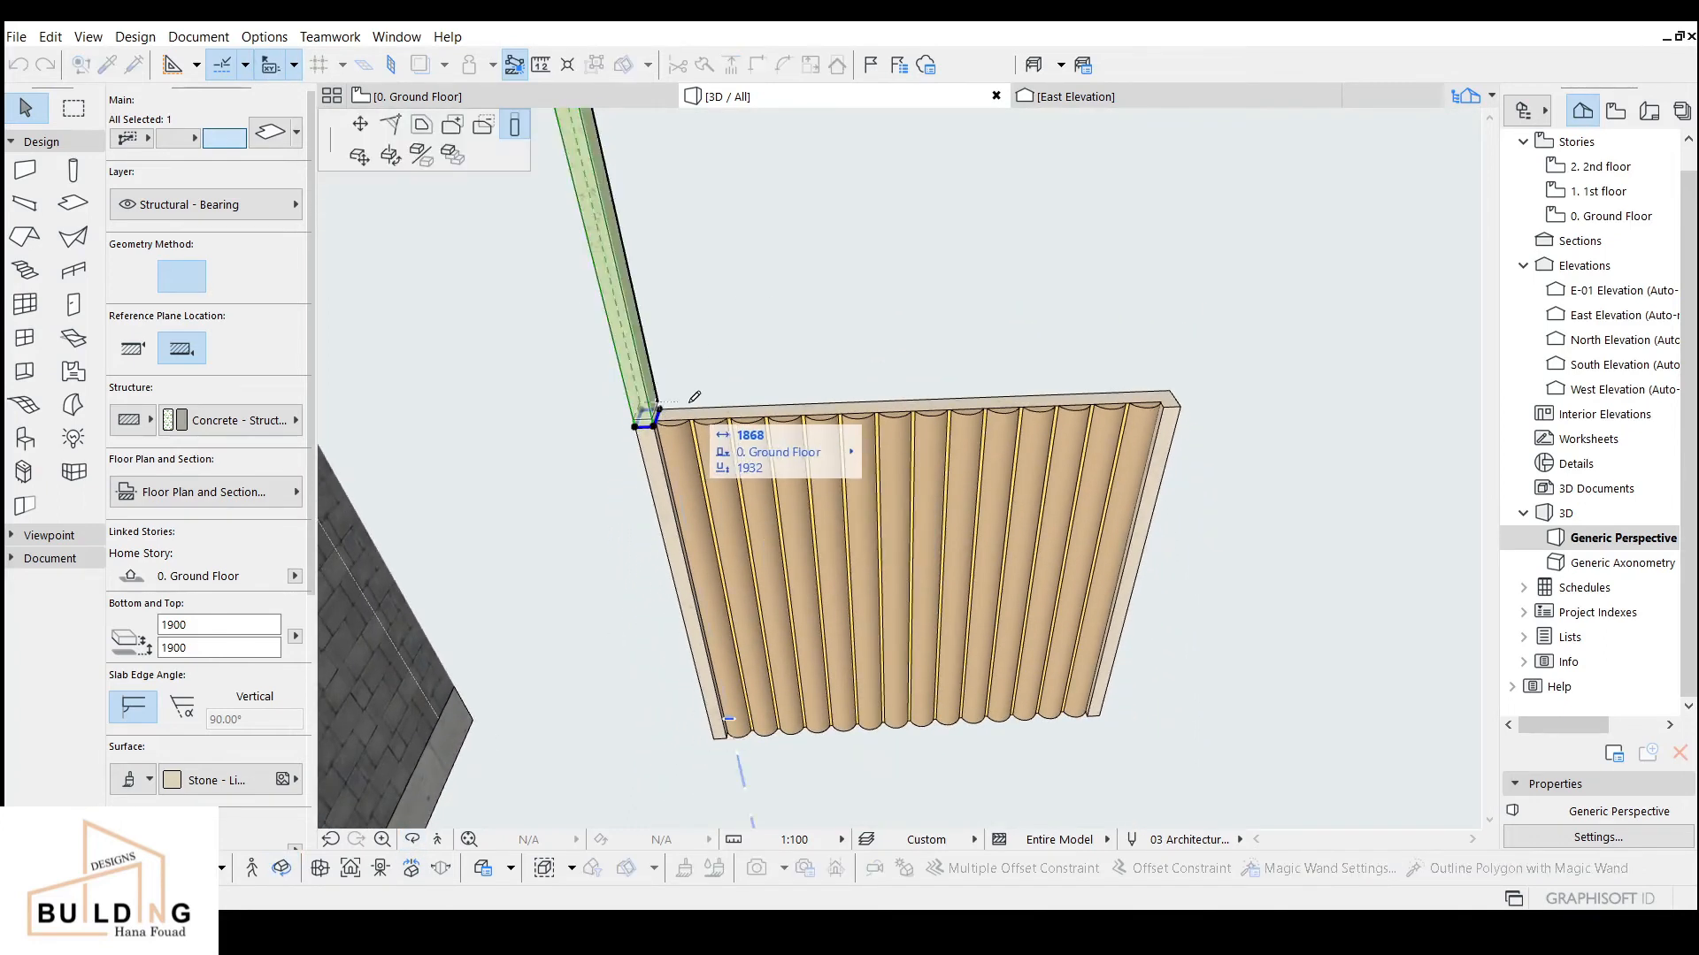
click(361, 125)
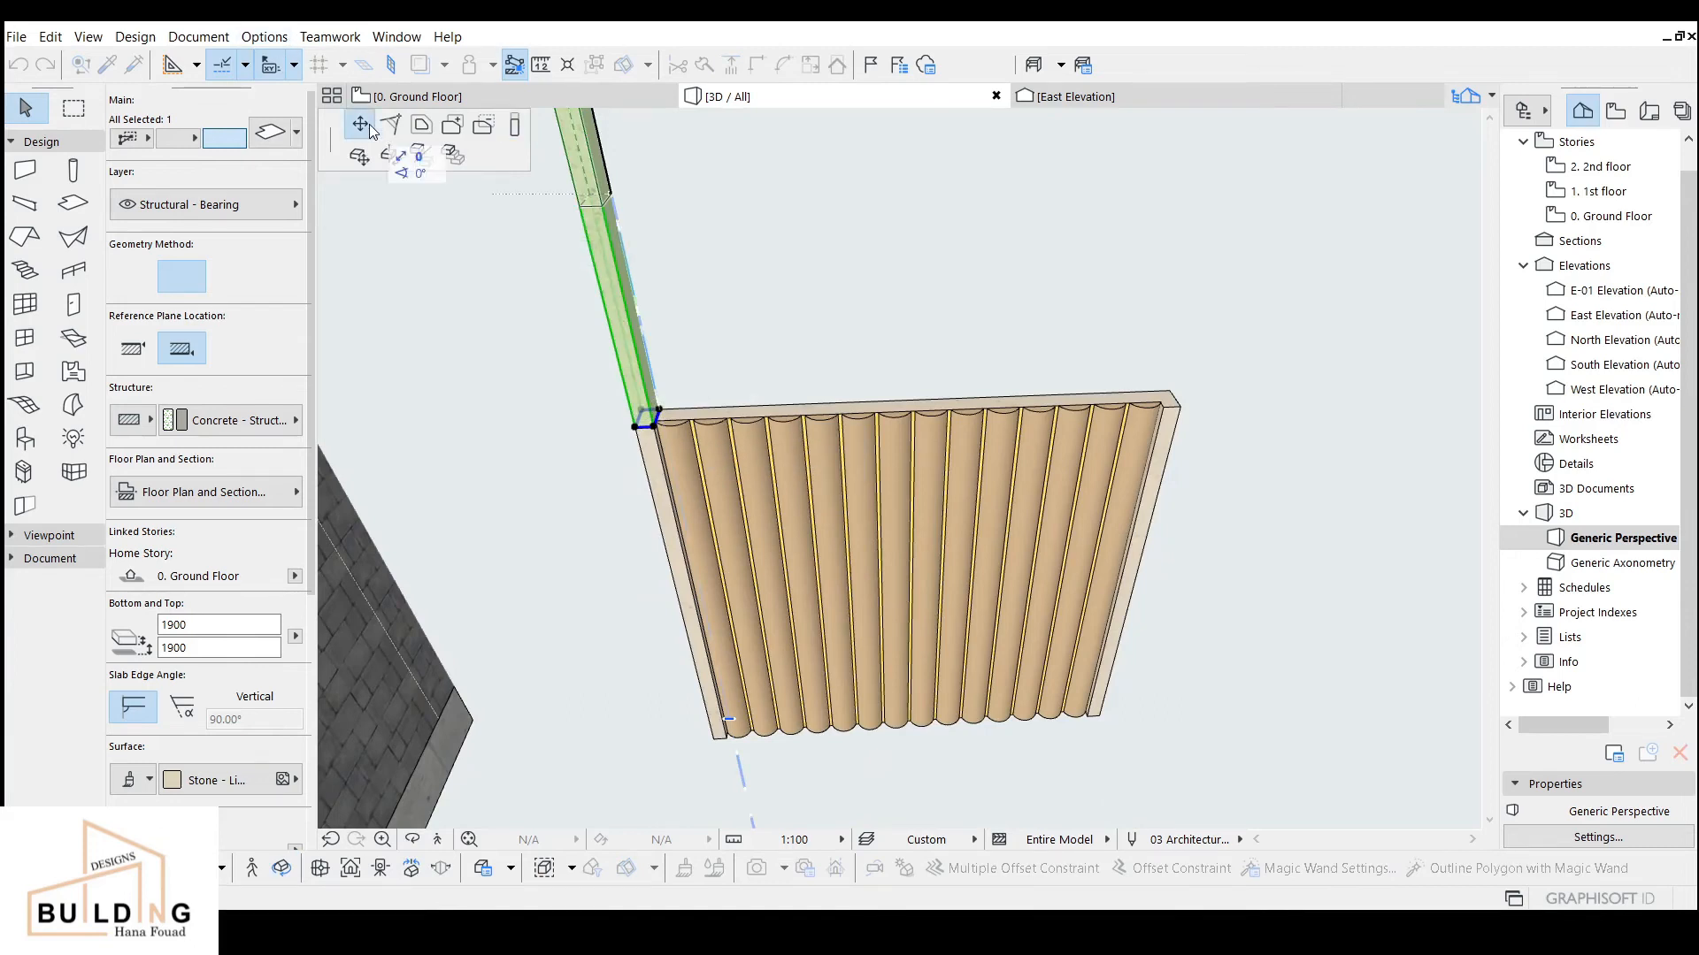
click(1178, 374)
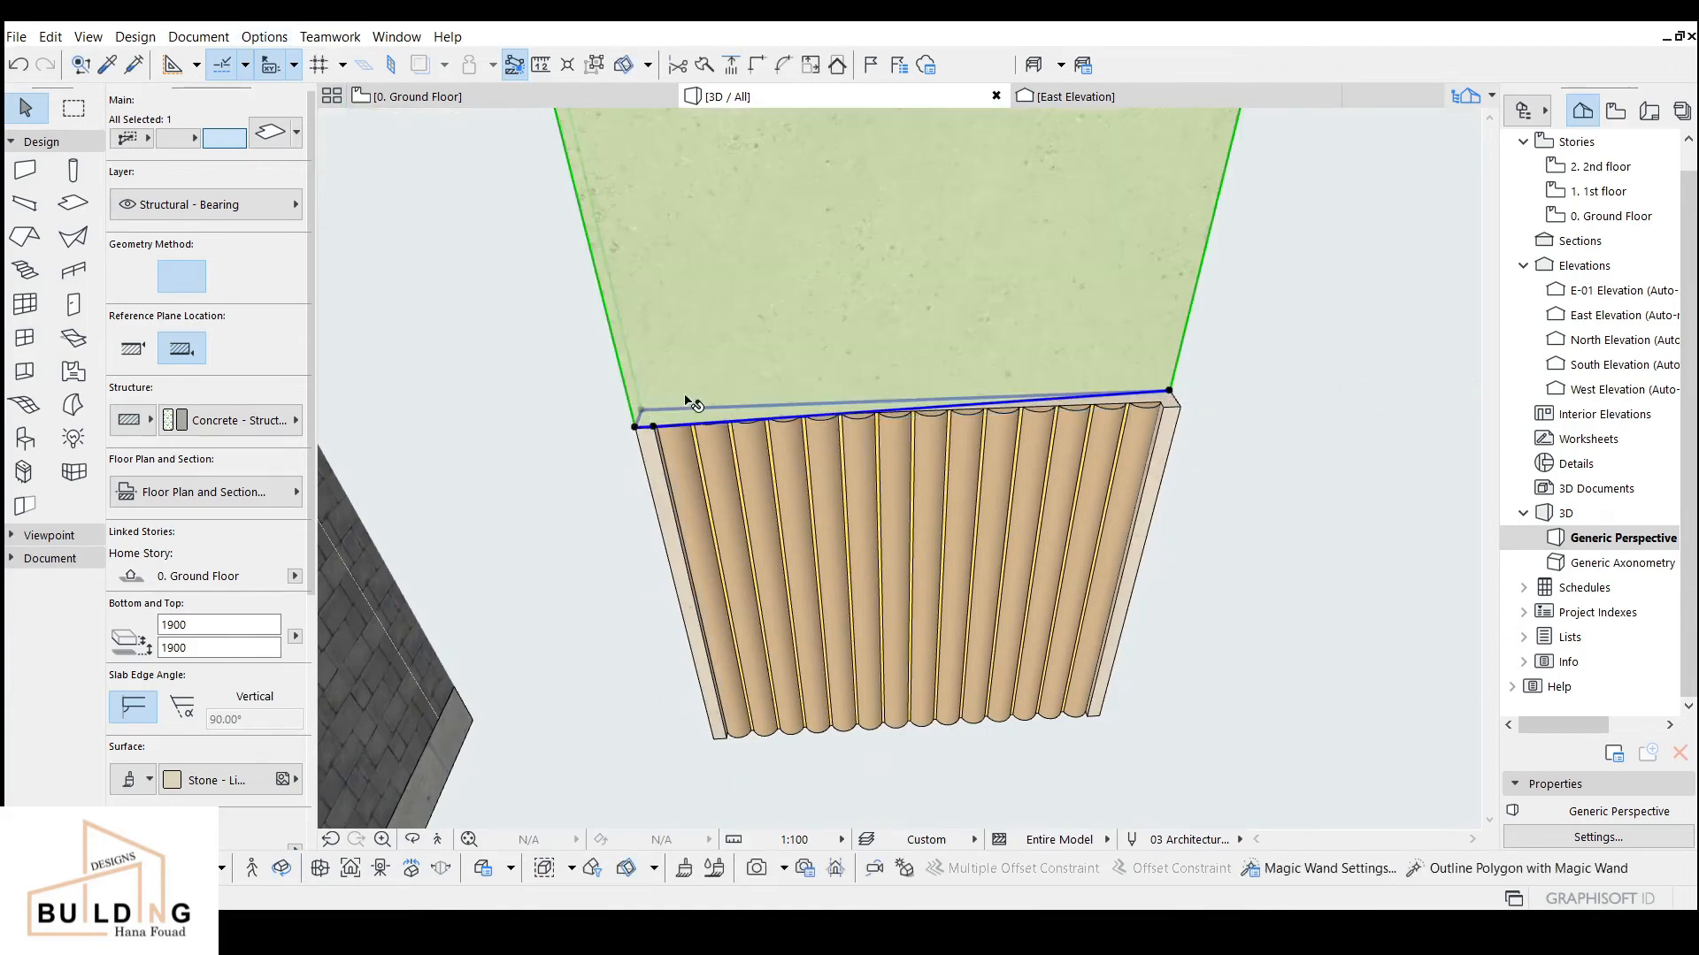
click(656, 428)
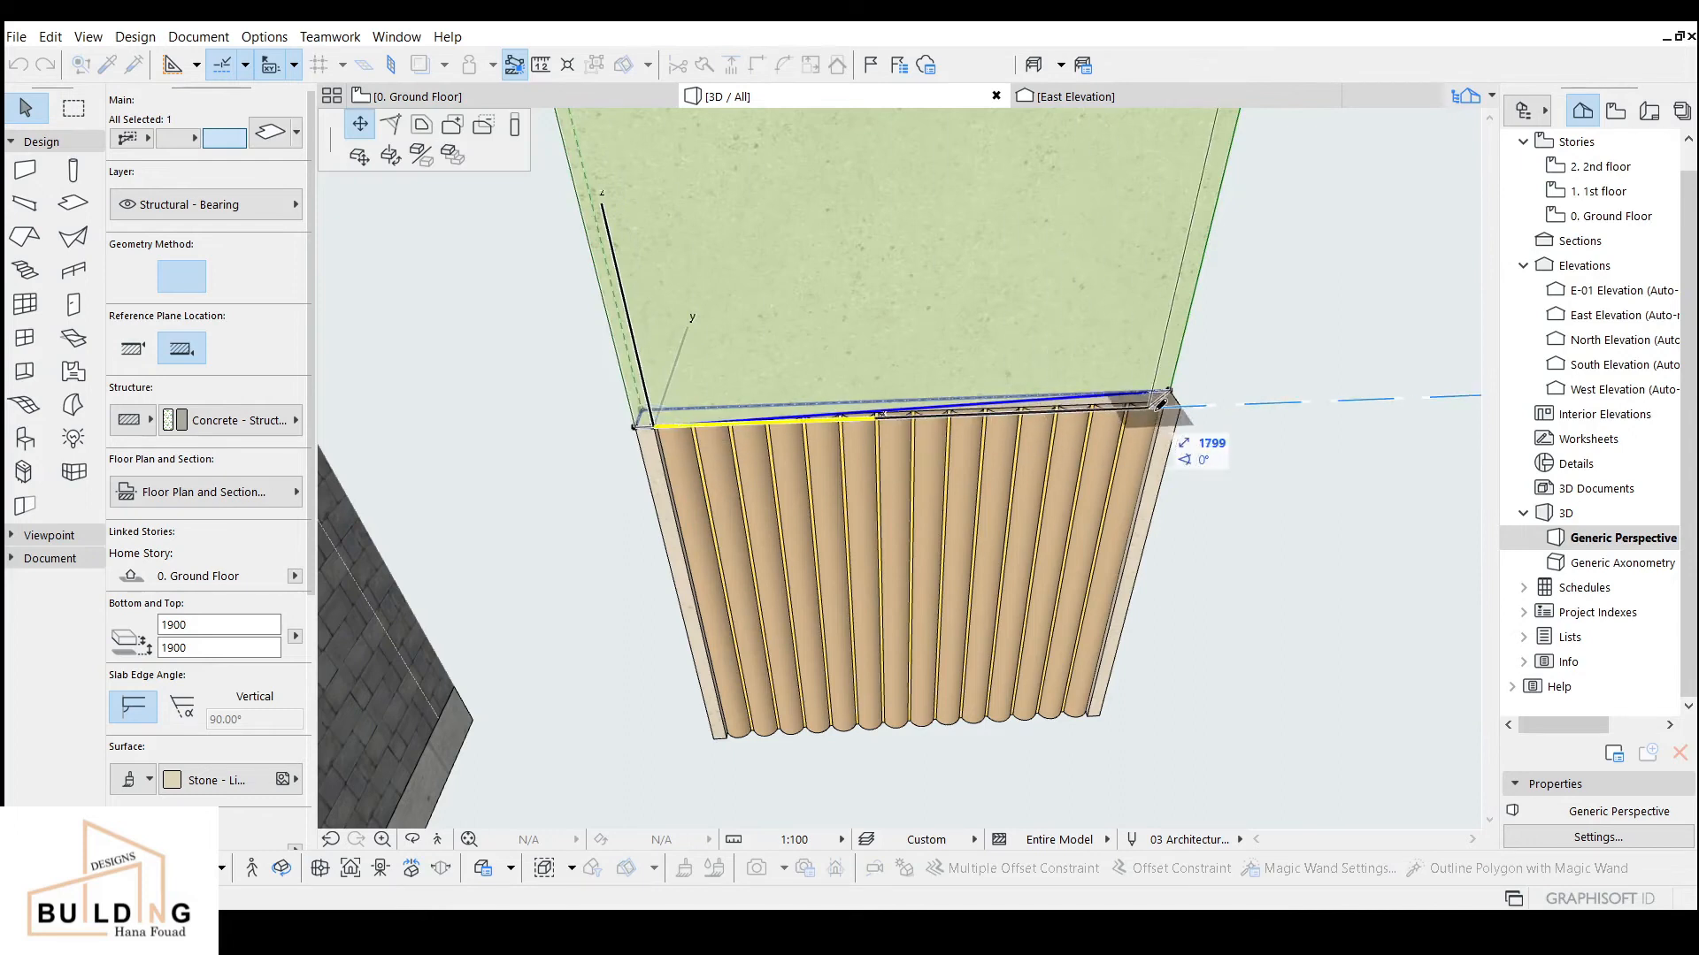
click(1182, 407)
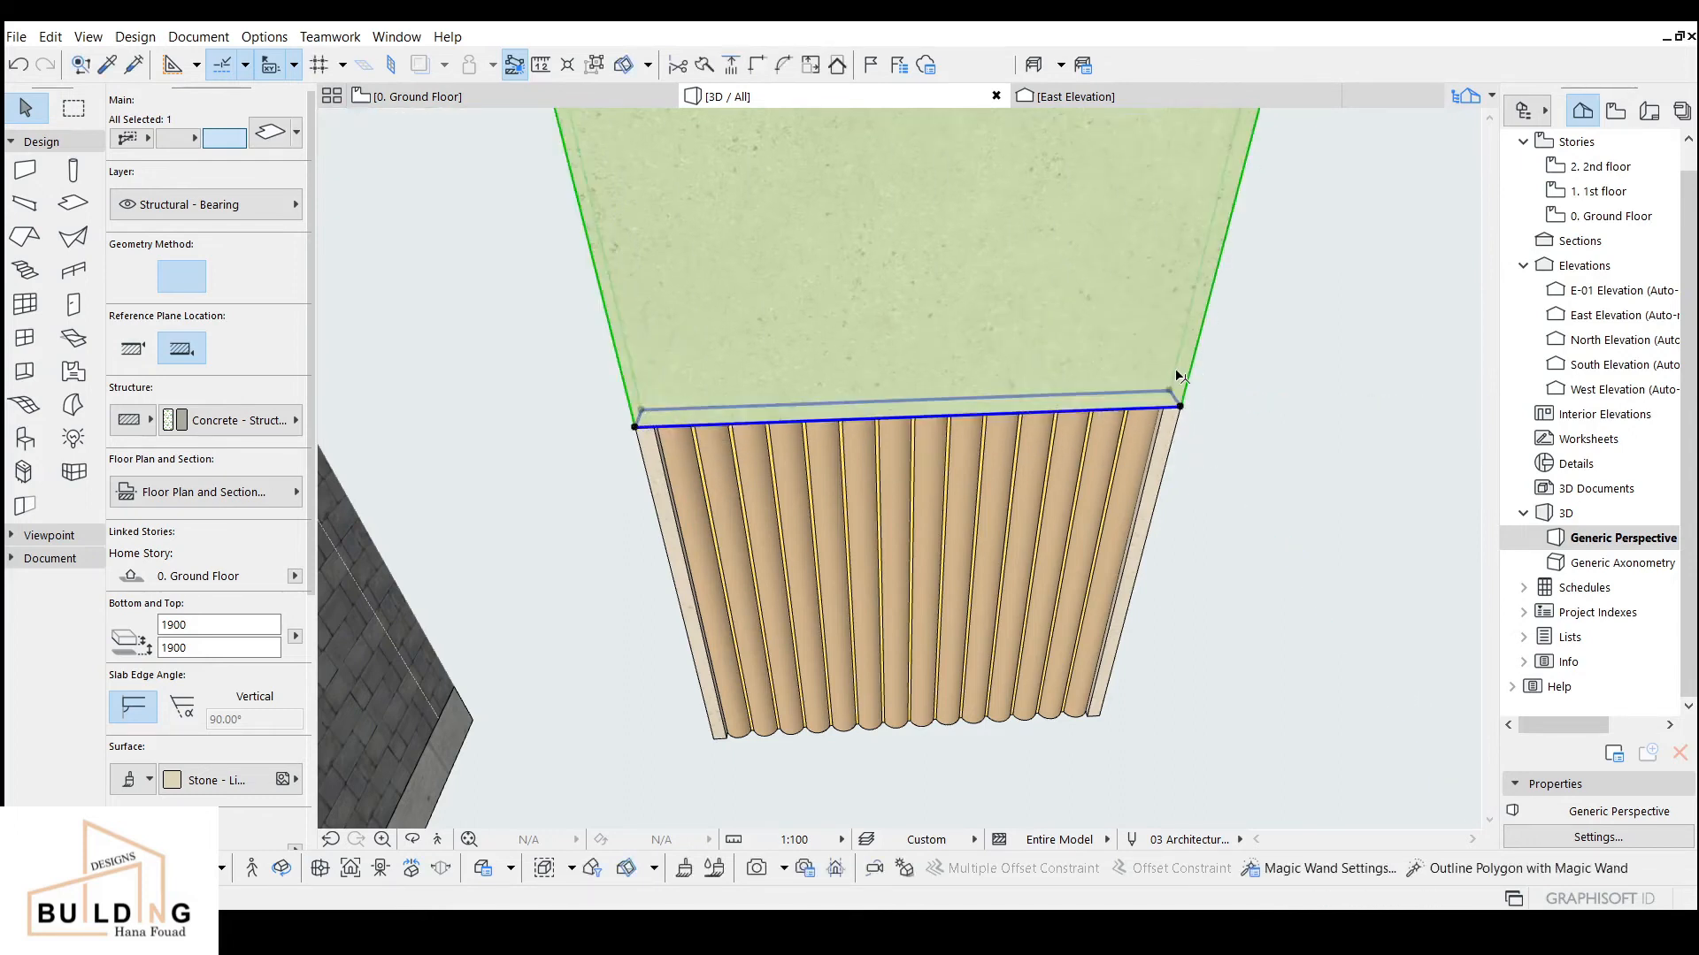
Step: Reduce the height of the slab spanning the headboard's top to 50 to form the top frame rail
scroll(1180, 375, down, 3)
shift+middle_drag(1147, 311, 955, 633)
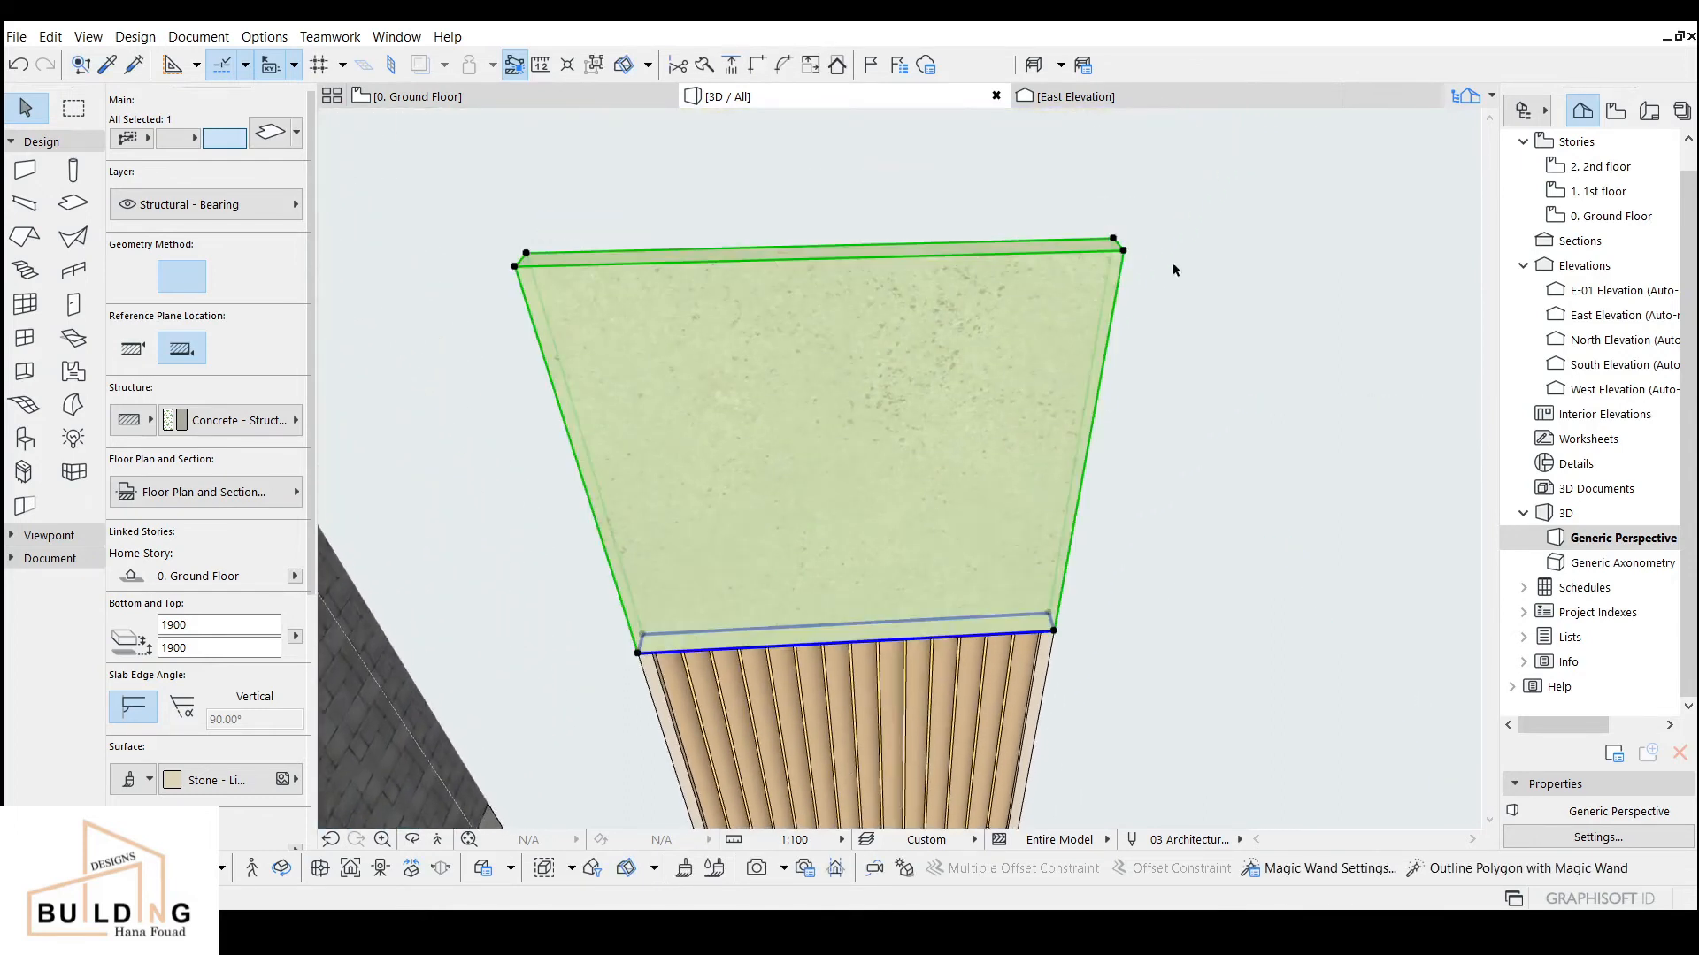
click(1123, 250)
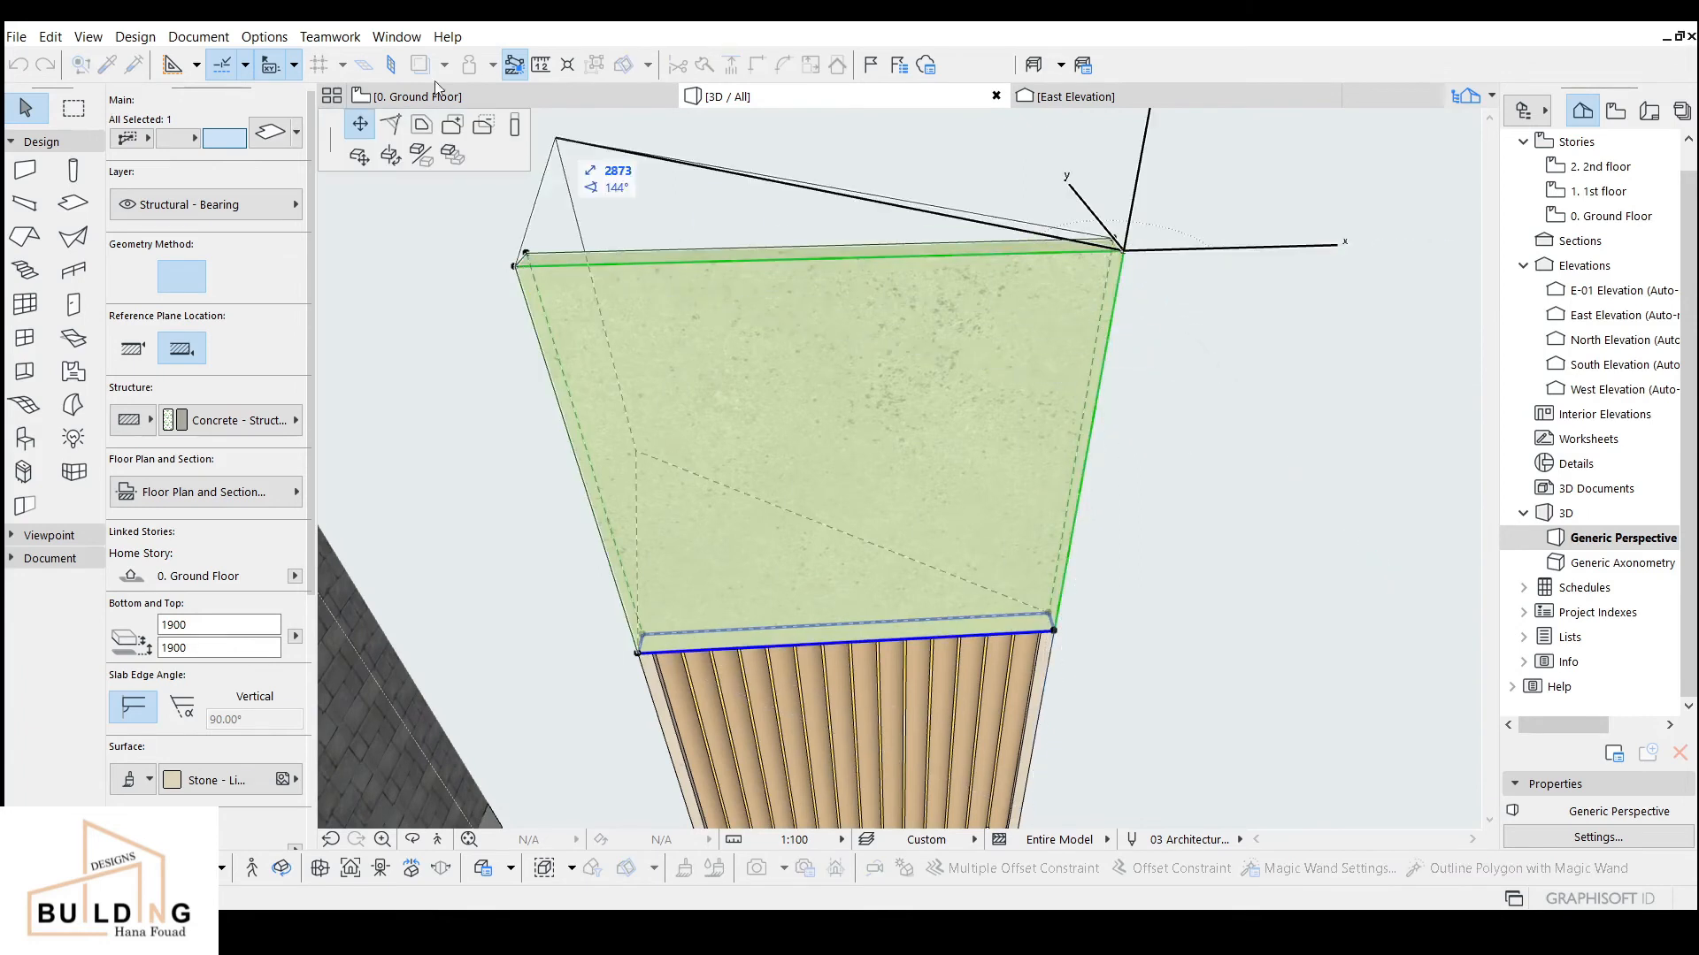
click(515, 127)
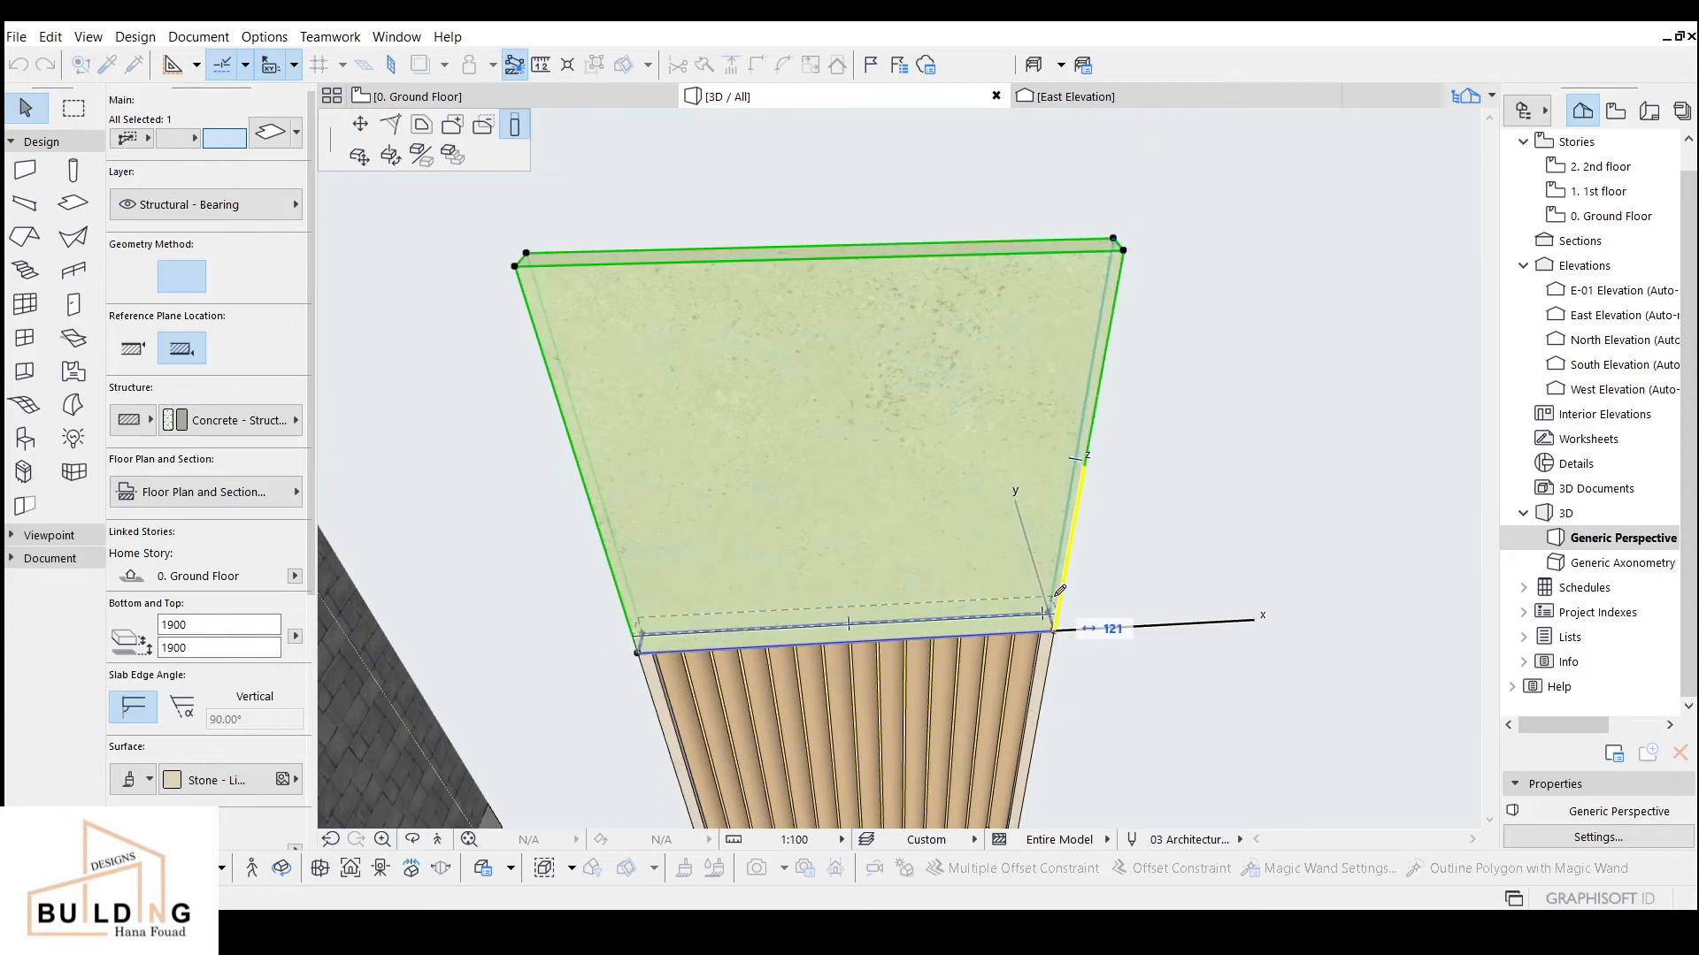
text(50)
key(Return)
middle_drag(1003, 591, 1159, 288)
scroll(963, 349, up, 1)
scroll(920, 396, up, 2)
scroll(1123, 357, down, 2)
middle_drag(1122, 357, 1046, 473)
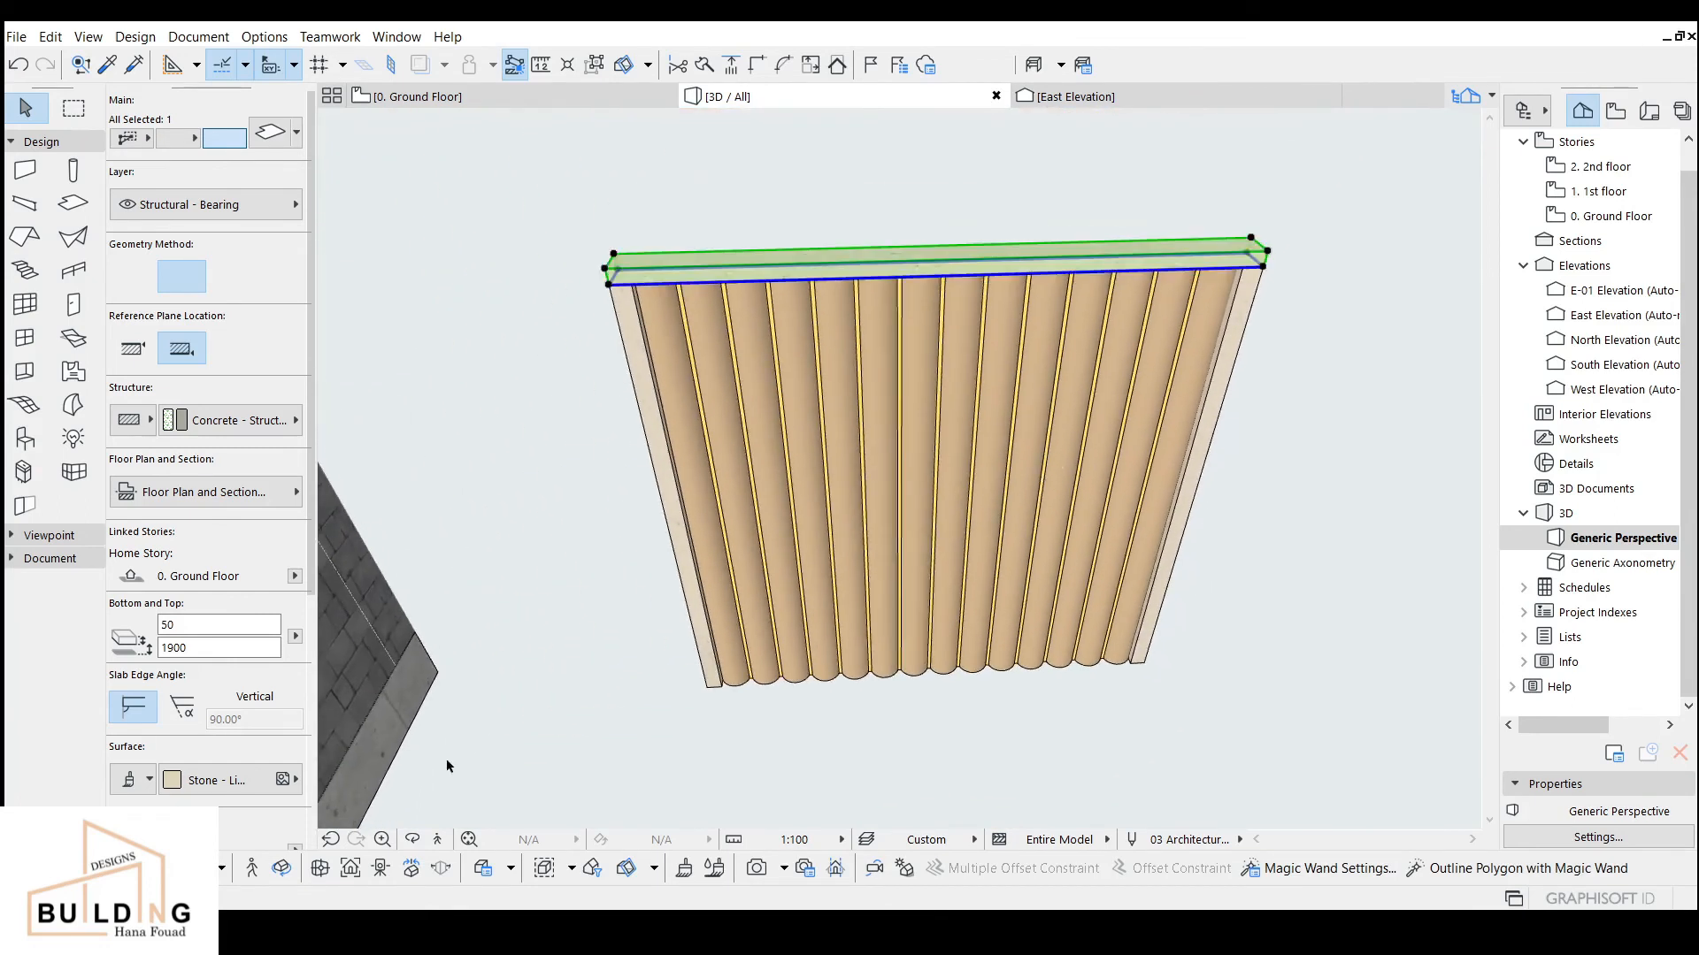
Step: Select all slabs of the framed headboard in the 3D view by enclosing them in a polygonal selection area
key(Escape)
click(411, 839)
drag(752, 673, 766, 564)
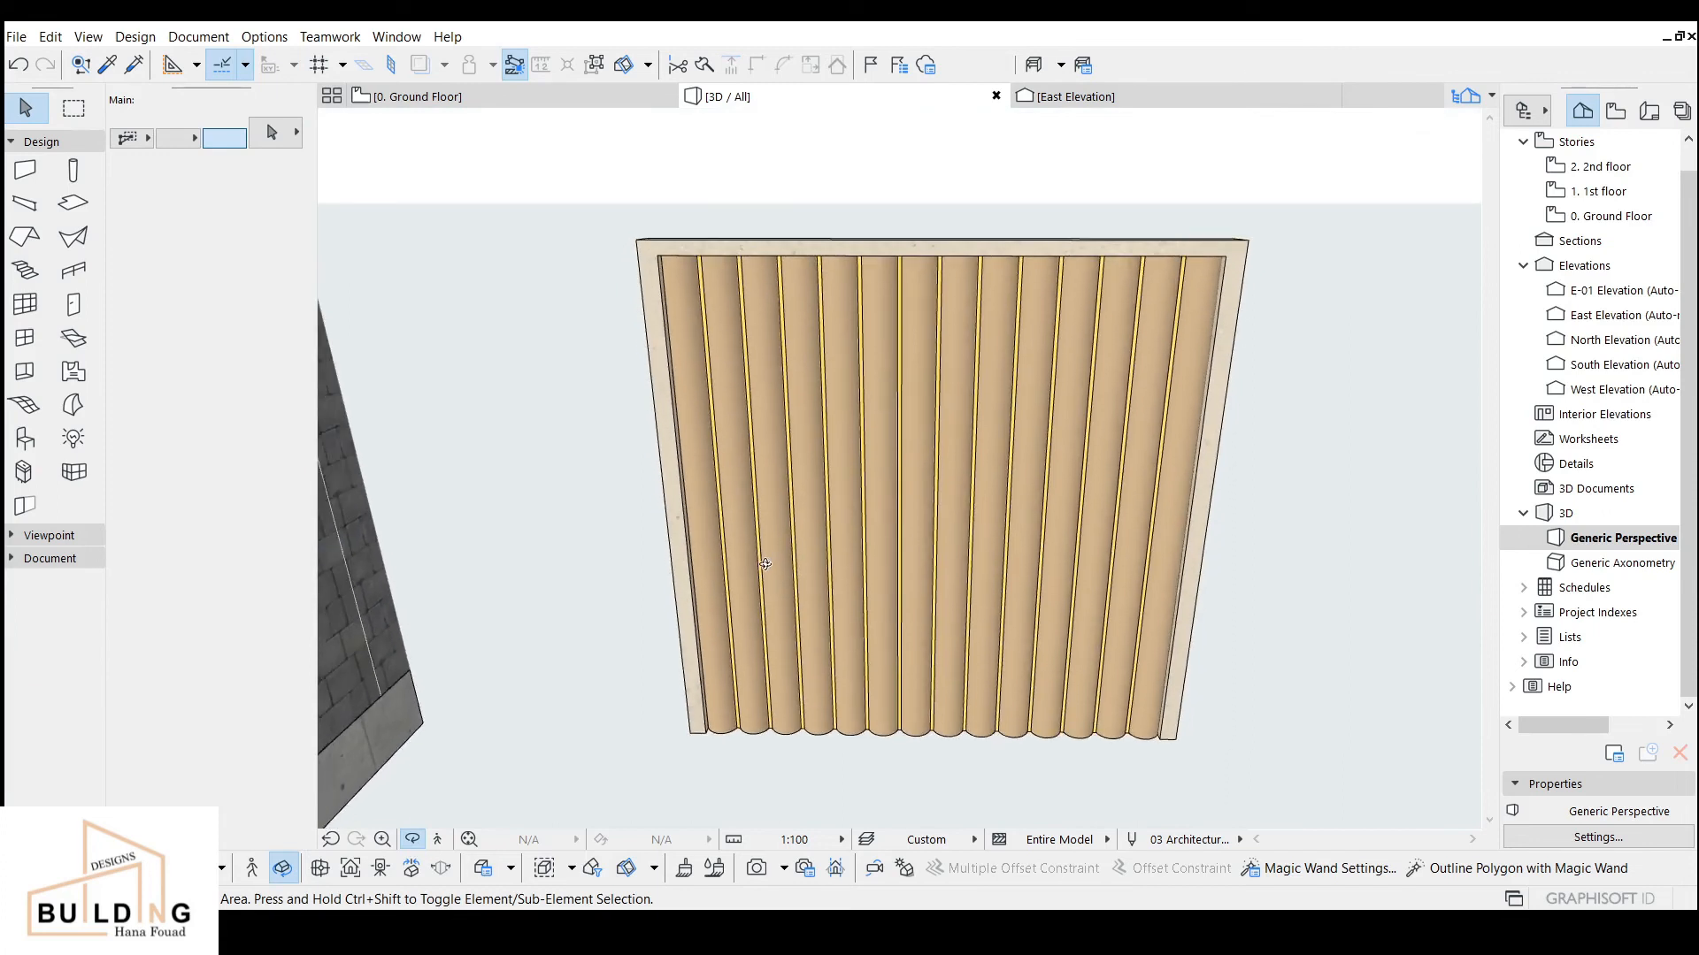
key(Escape)
click(779, 497)
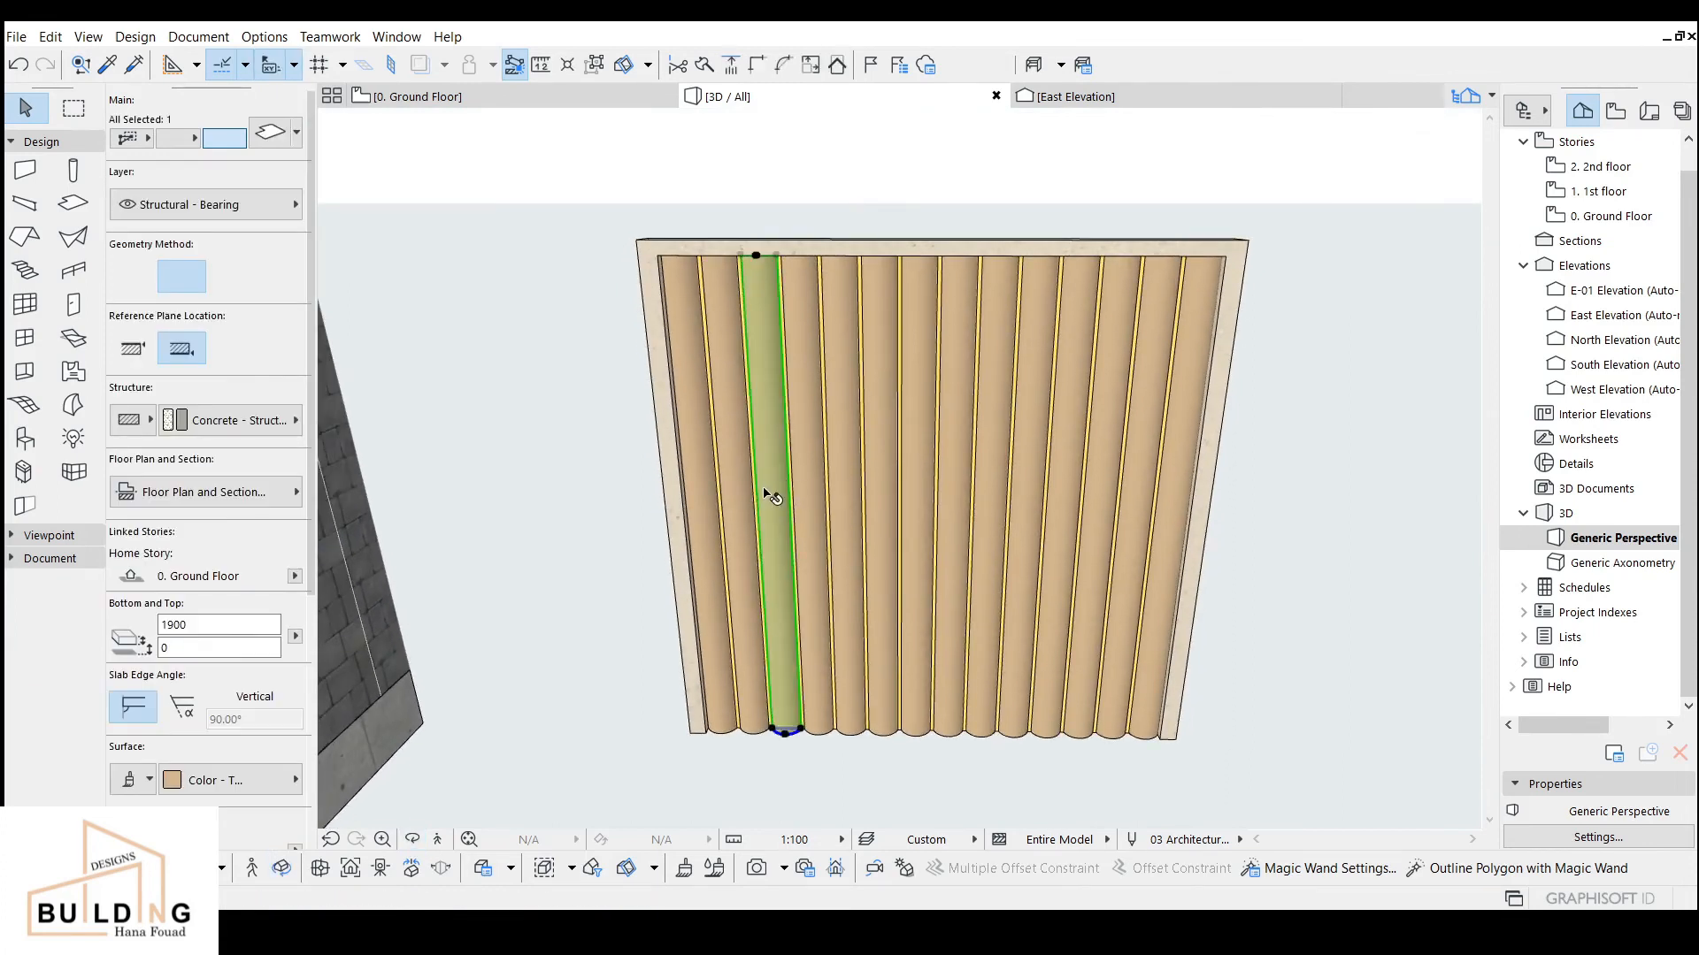
key(Escape)
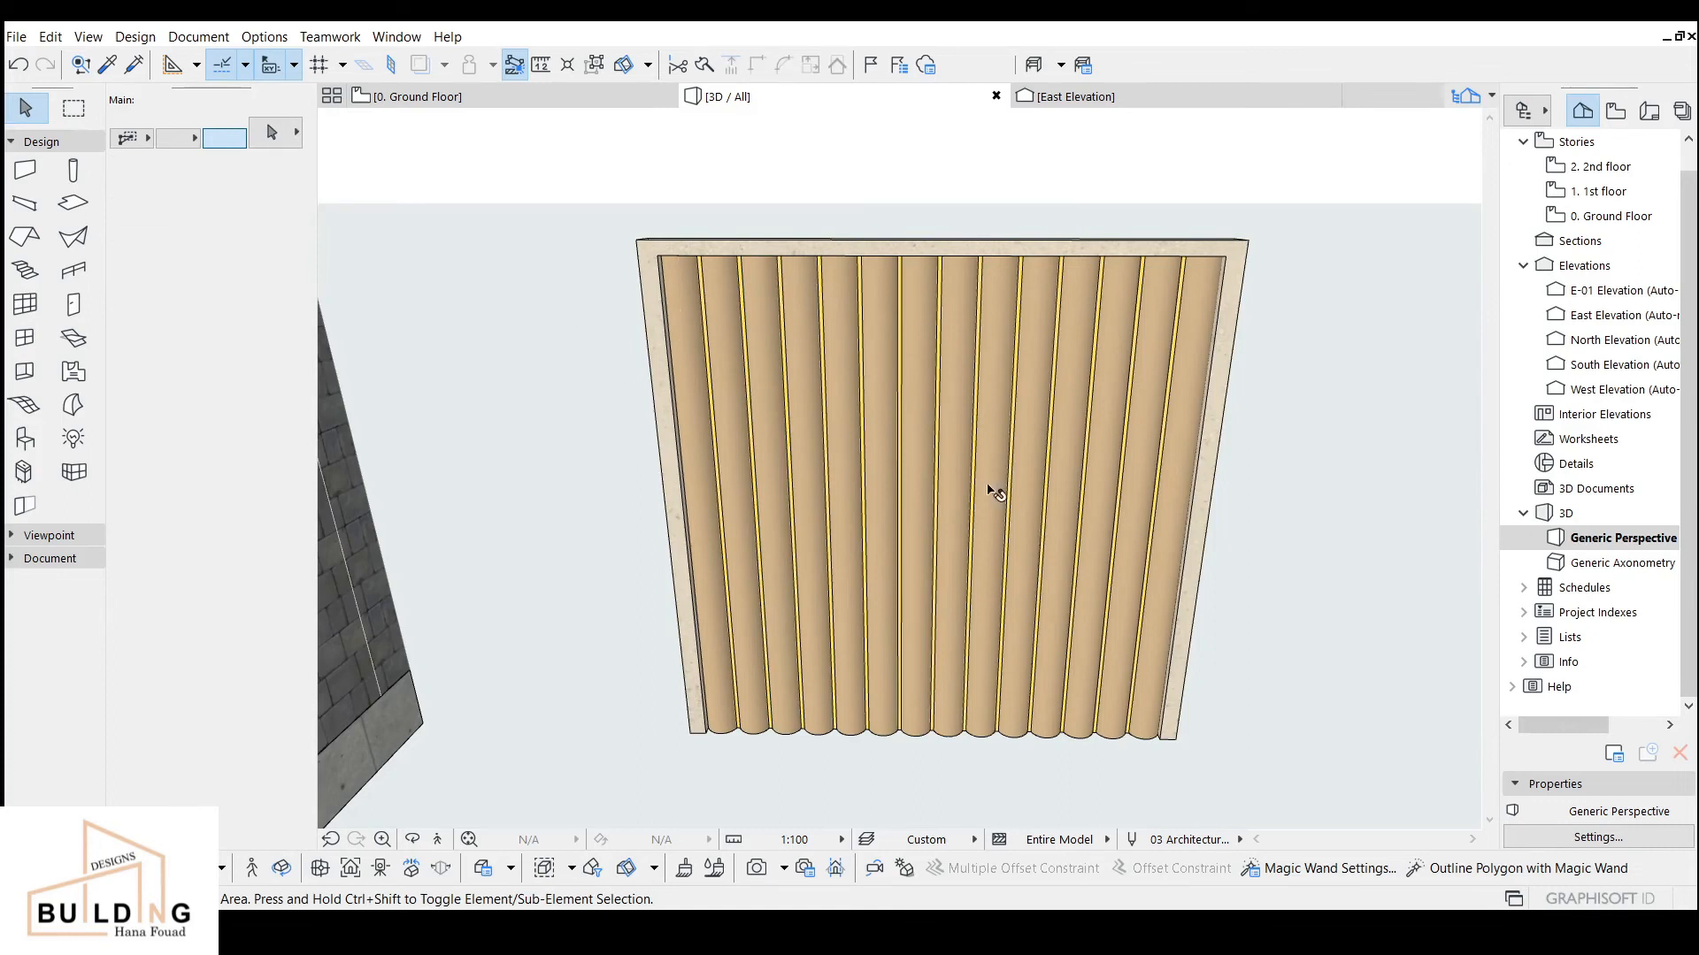
click(1279, 204)
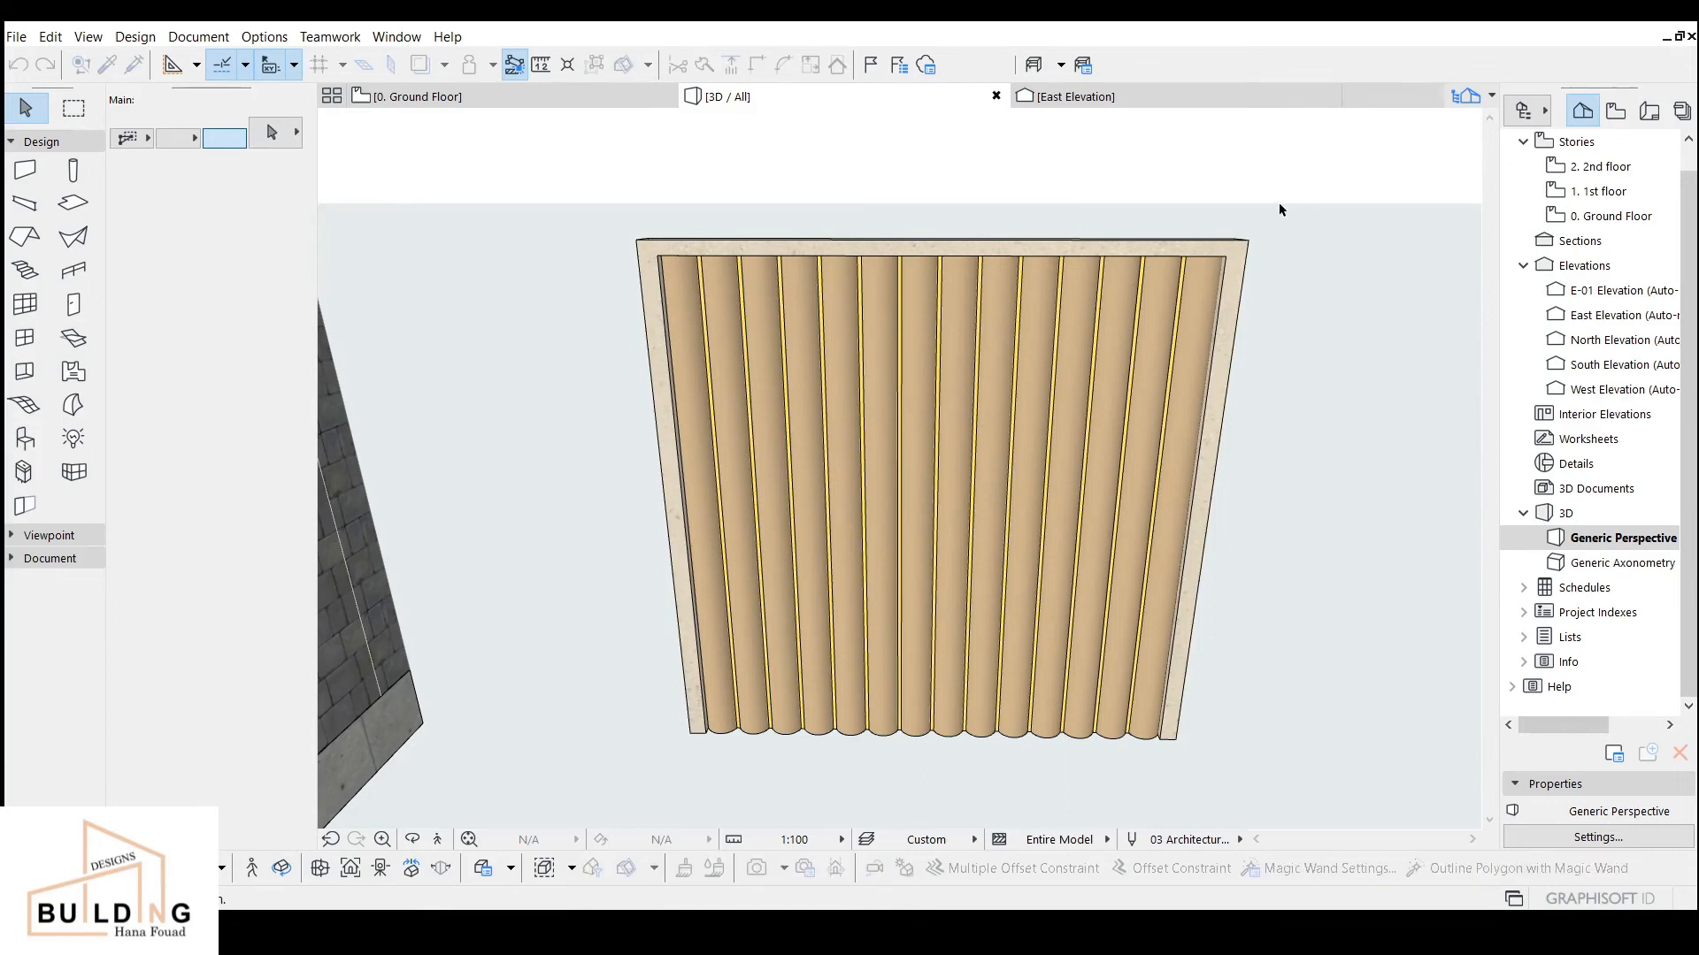
click(1221, 773)
click(604, 776)
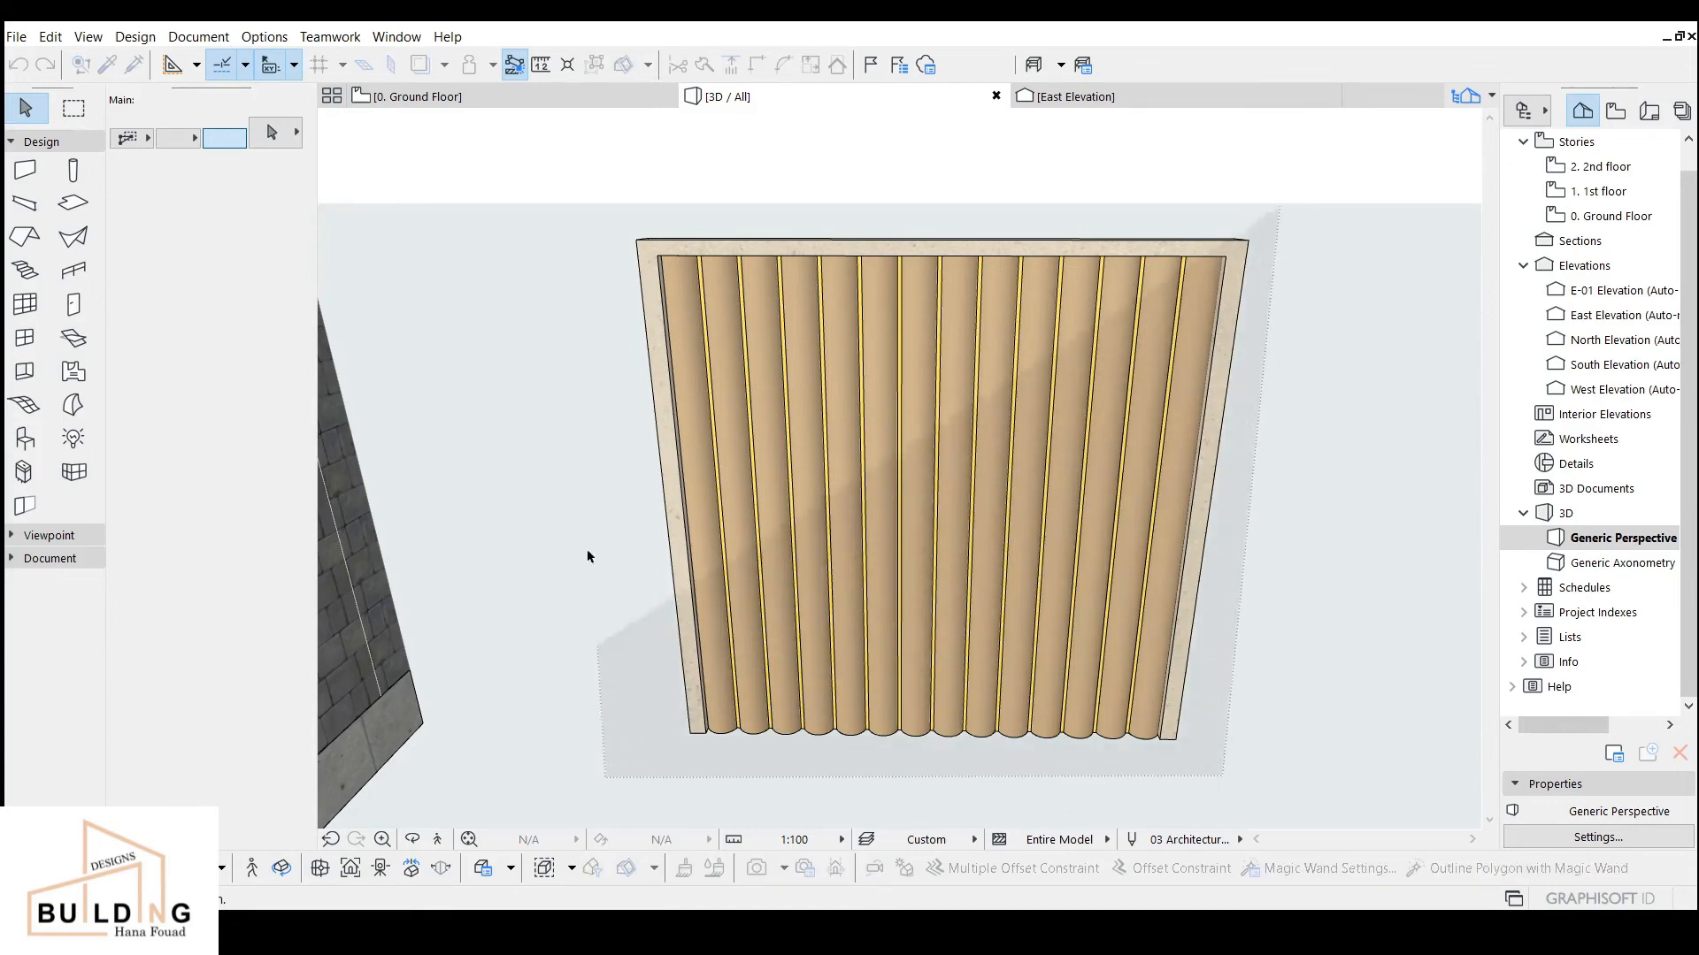
right_click(571, 215)
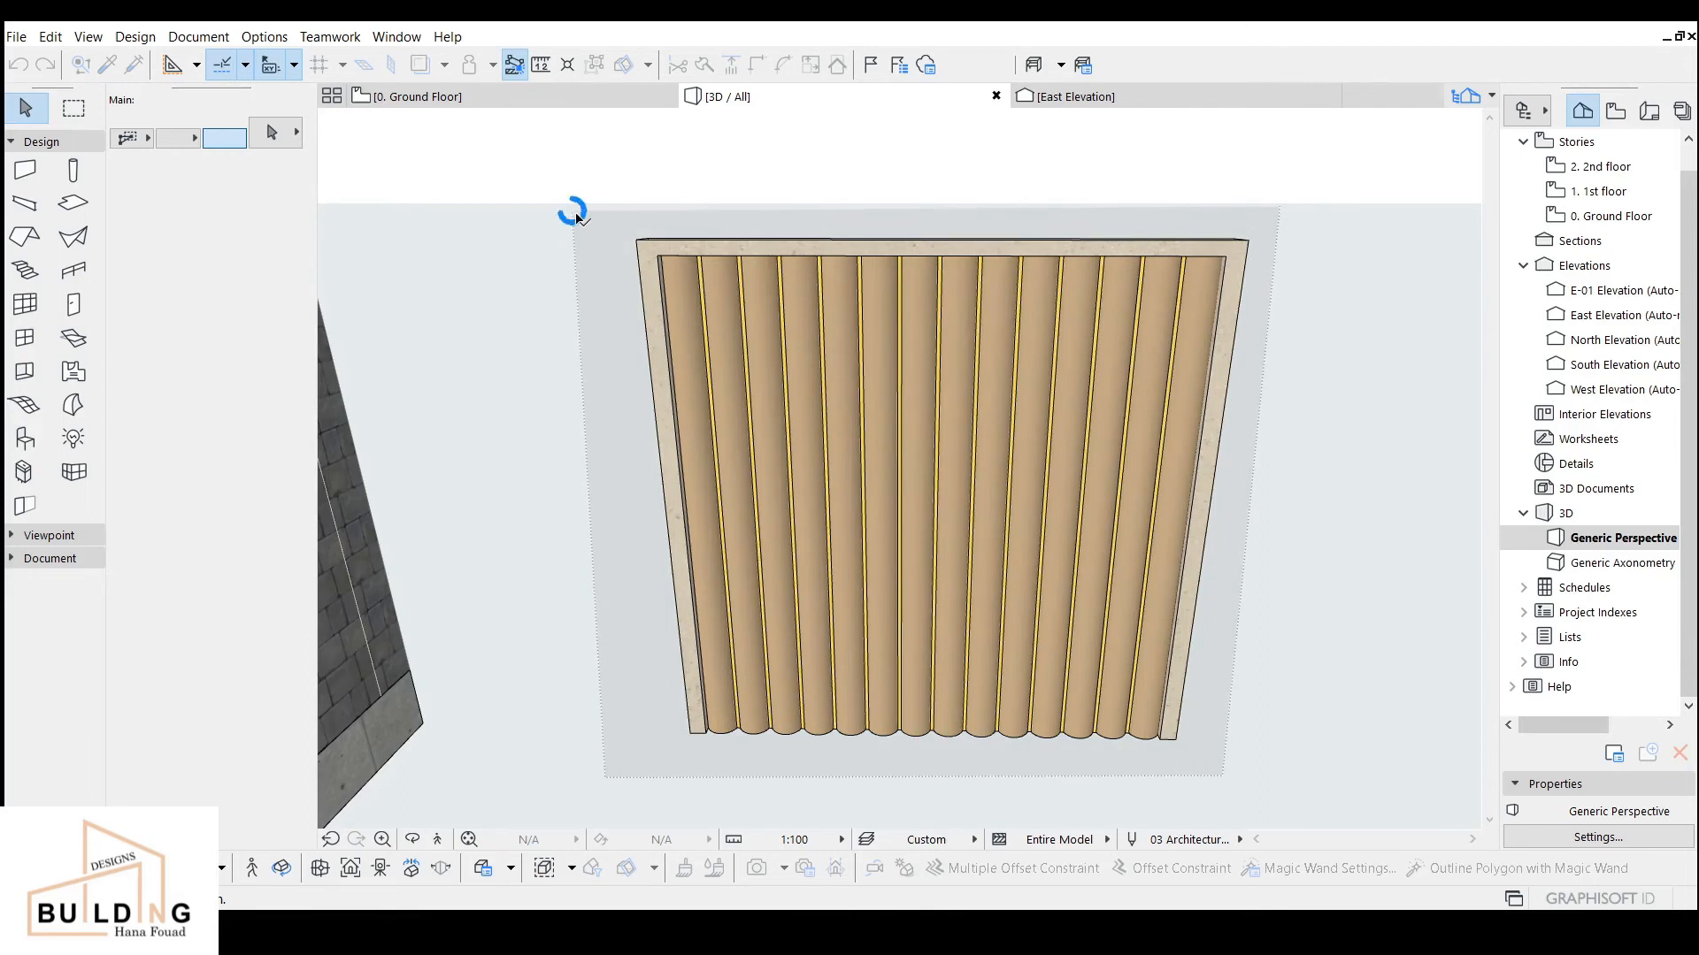
click(608, 348)
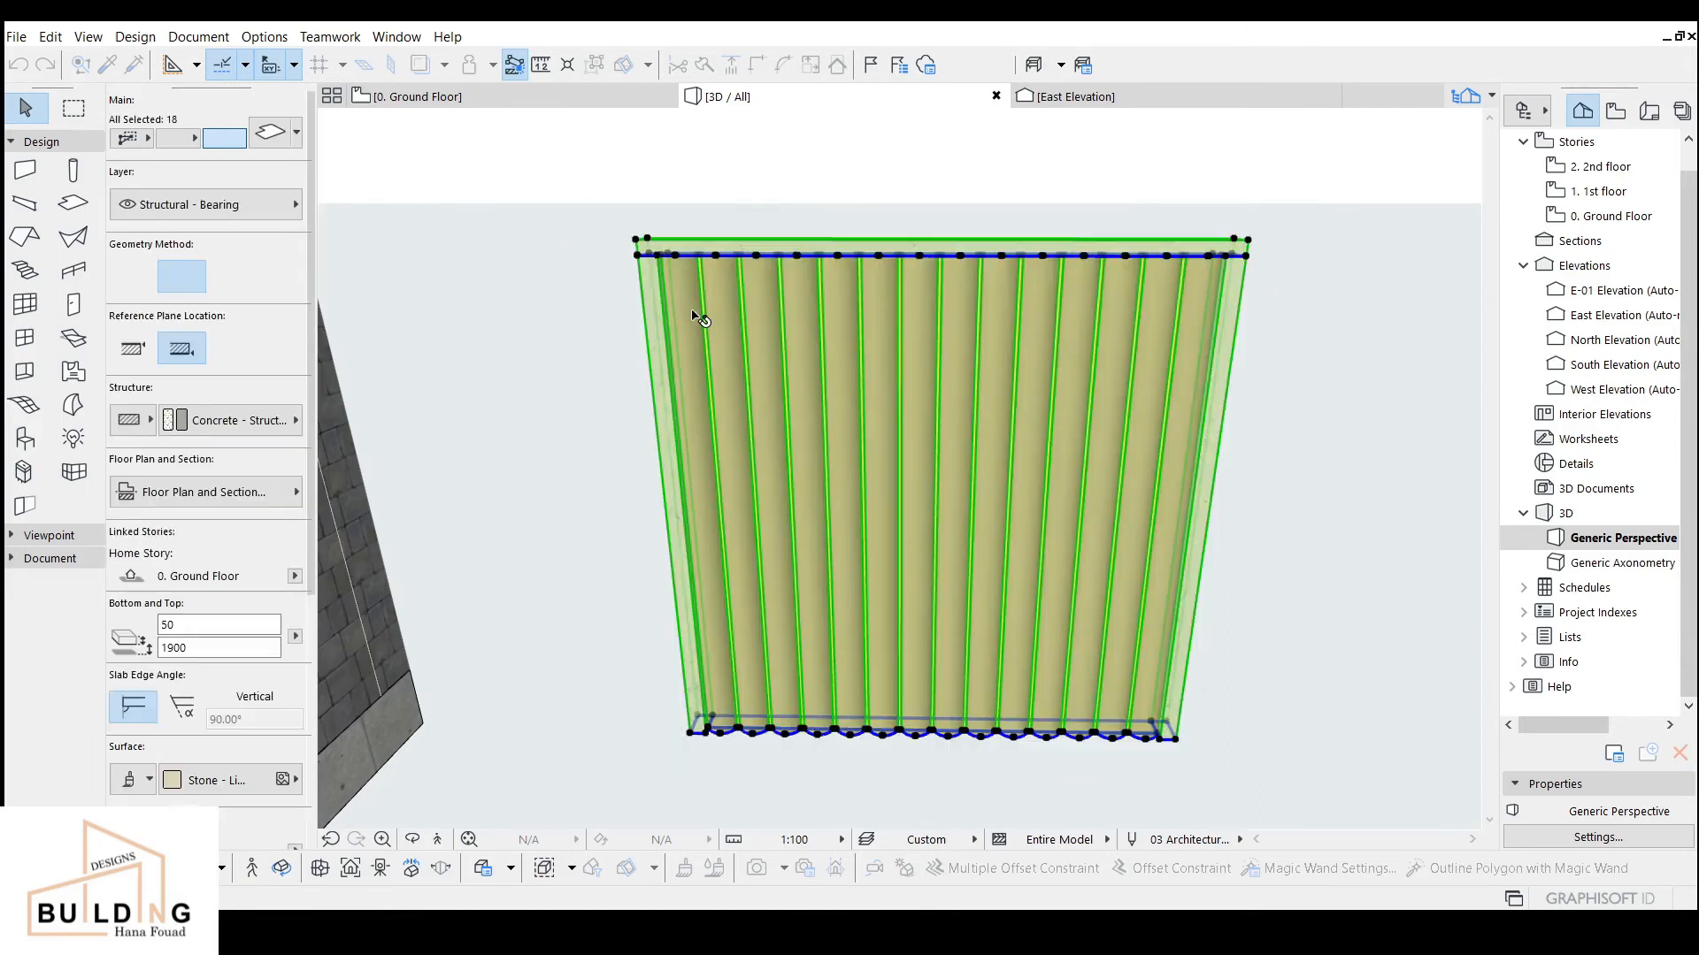
Step: Save the selected headboard slabs as an object named "head board-2" in the Embedded Library, keeping the default basic settings
click(16, 38)
mouse_move(80, 396)
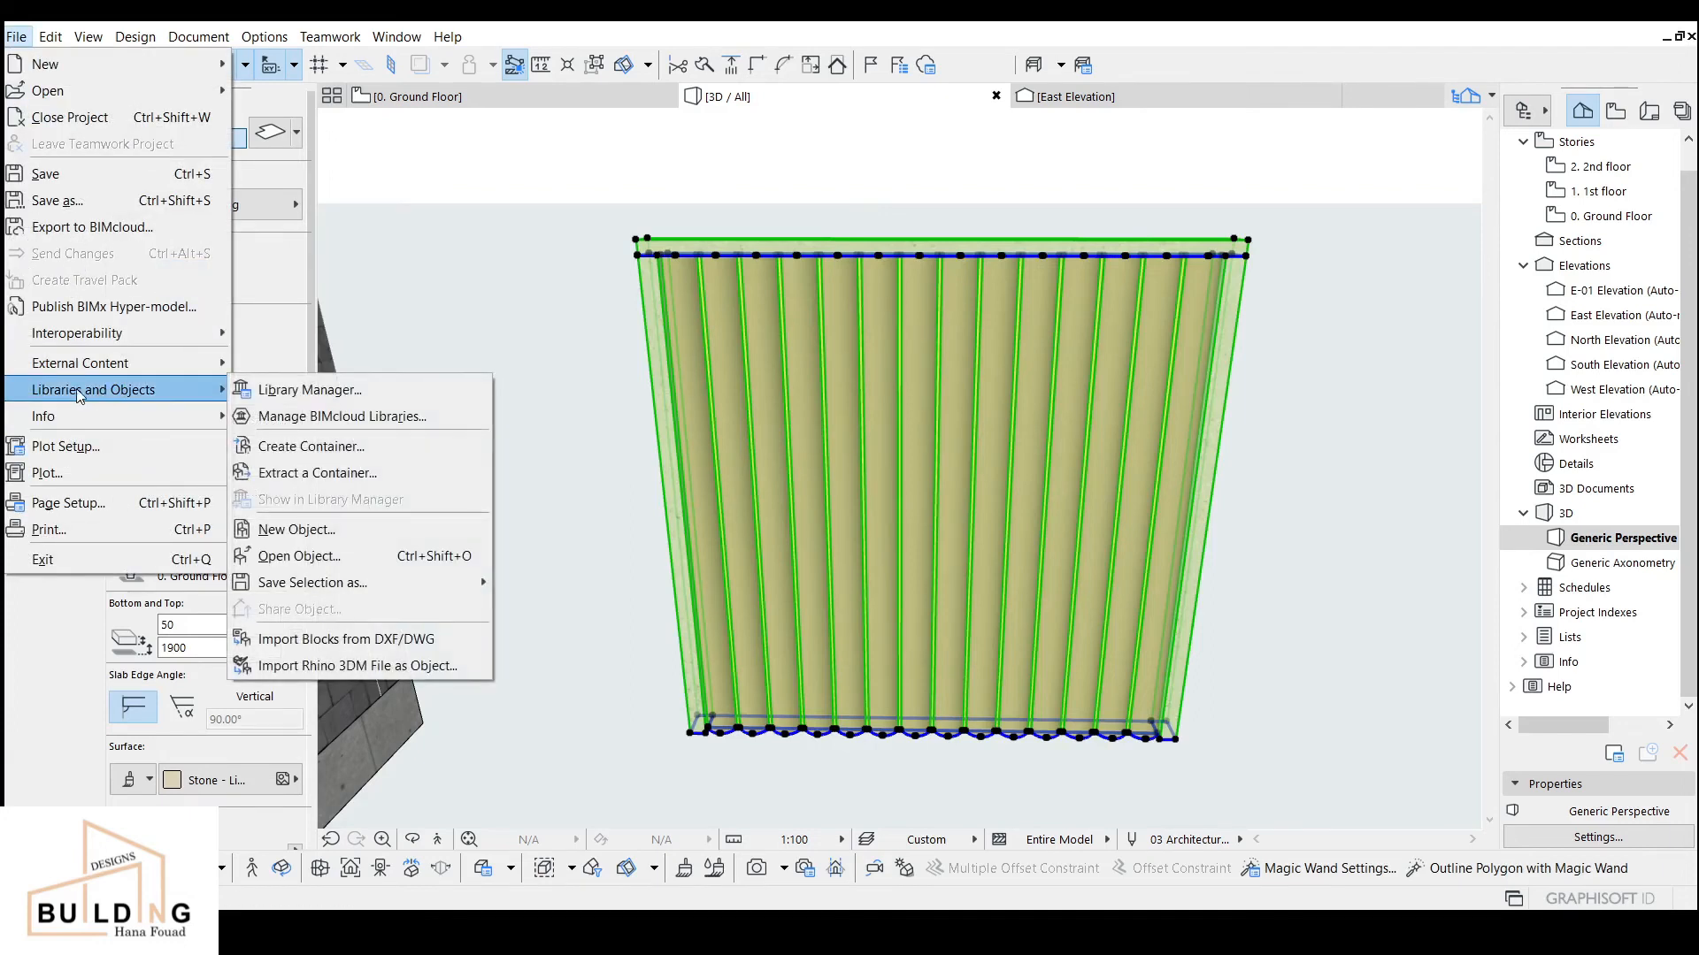
mouse_move(331, 588)
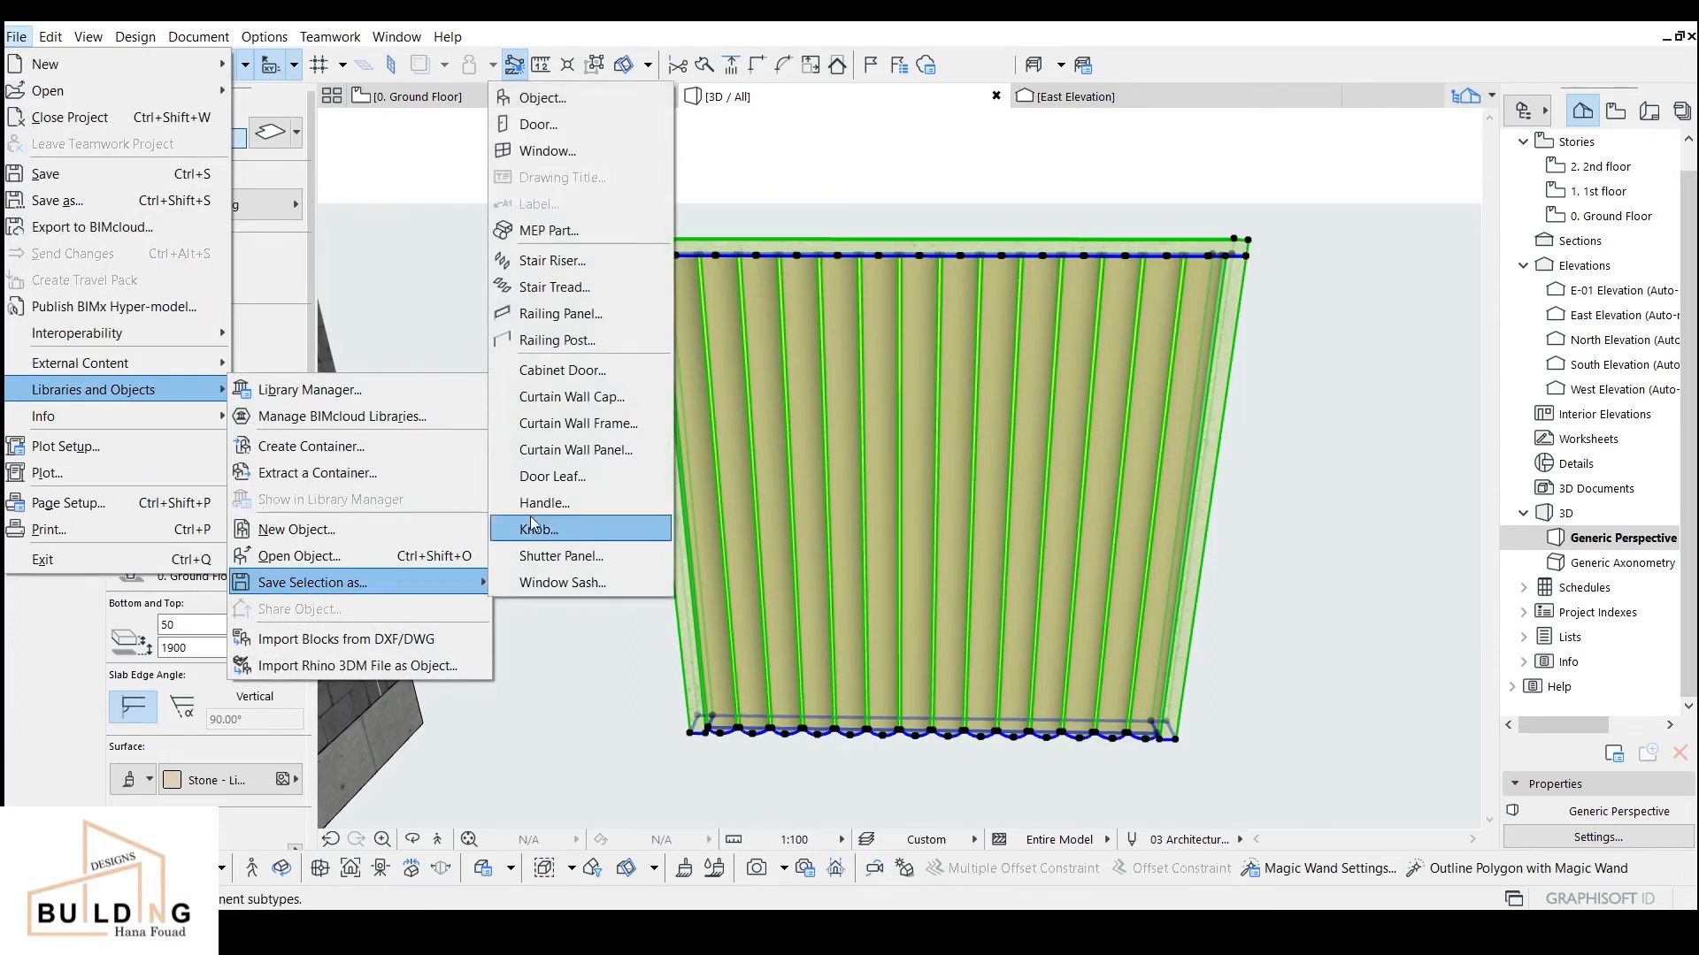
click(558, 108)
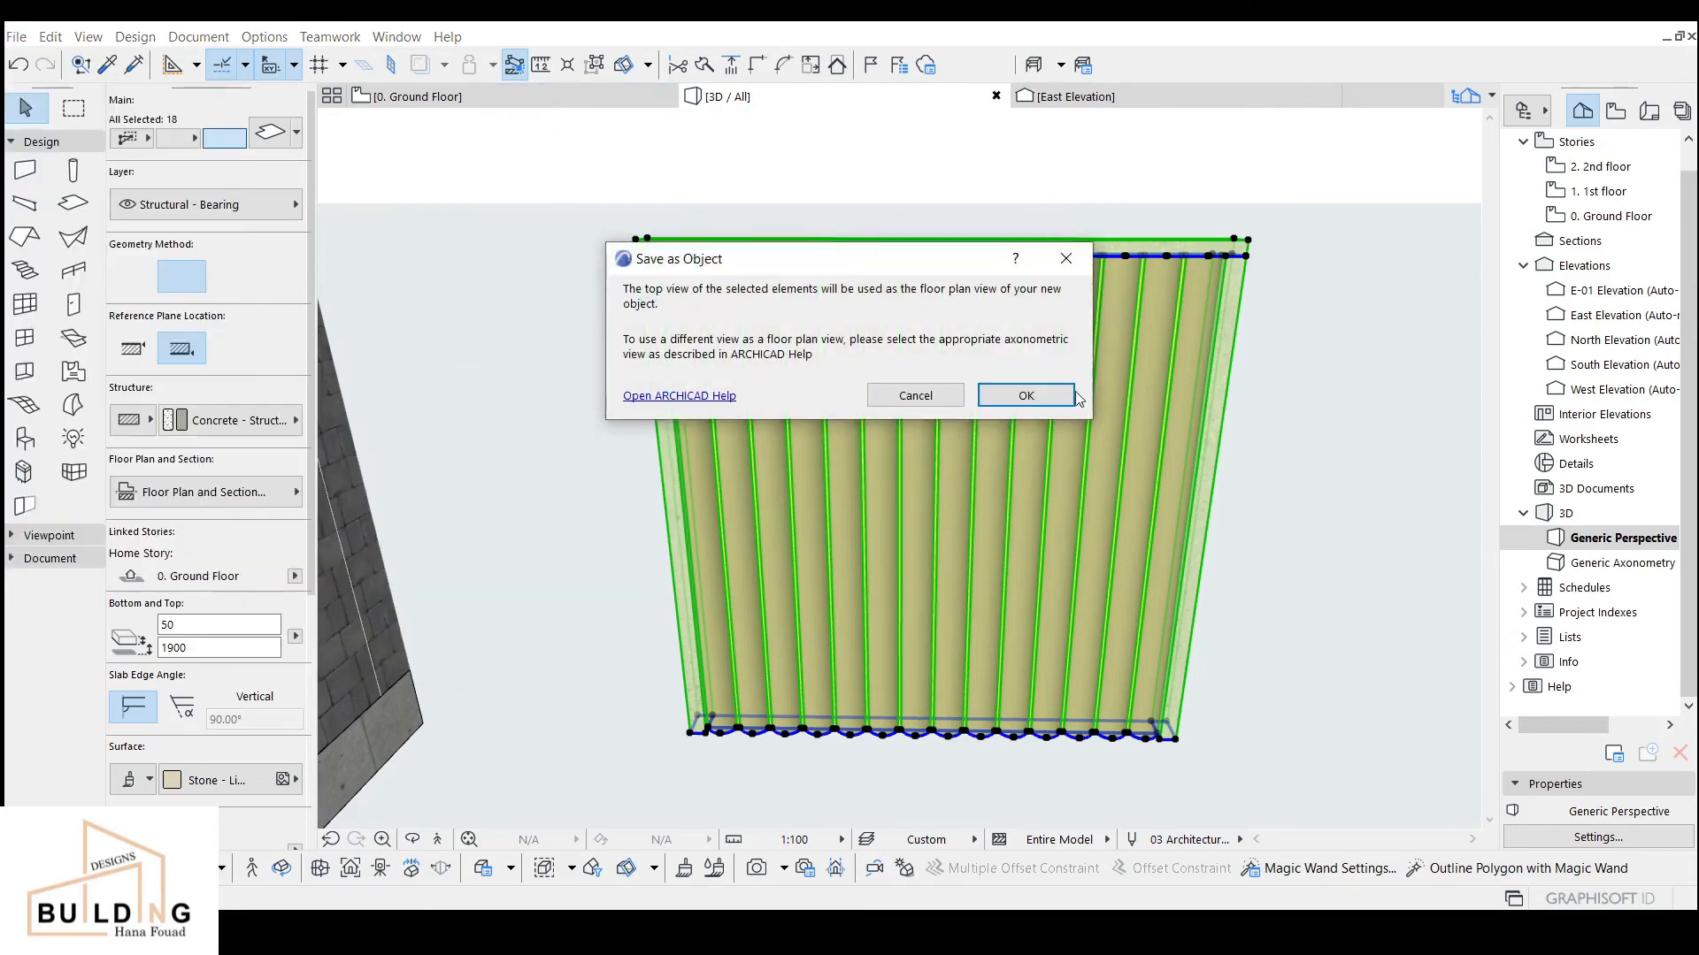
click(1027, 396)
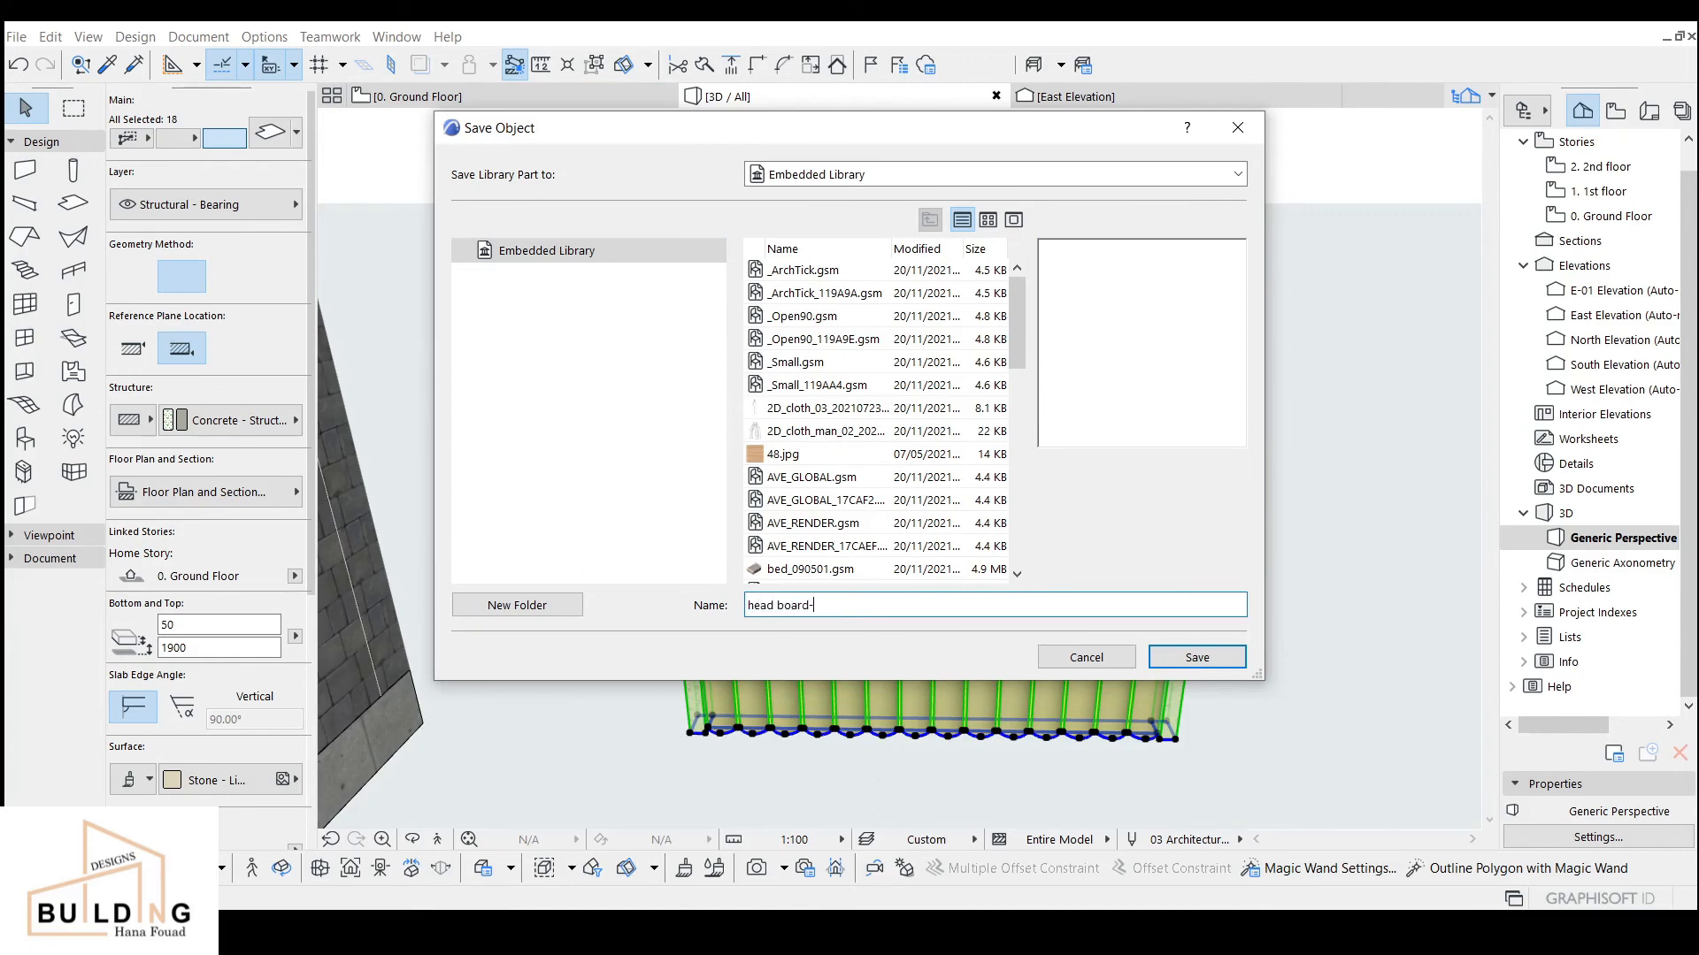
key(Return)
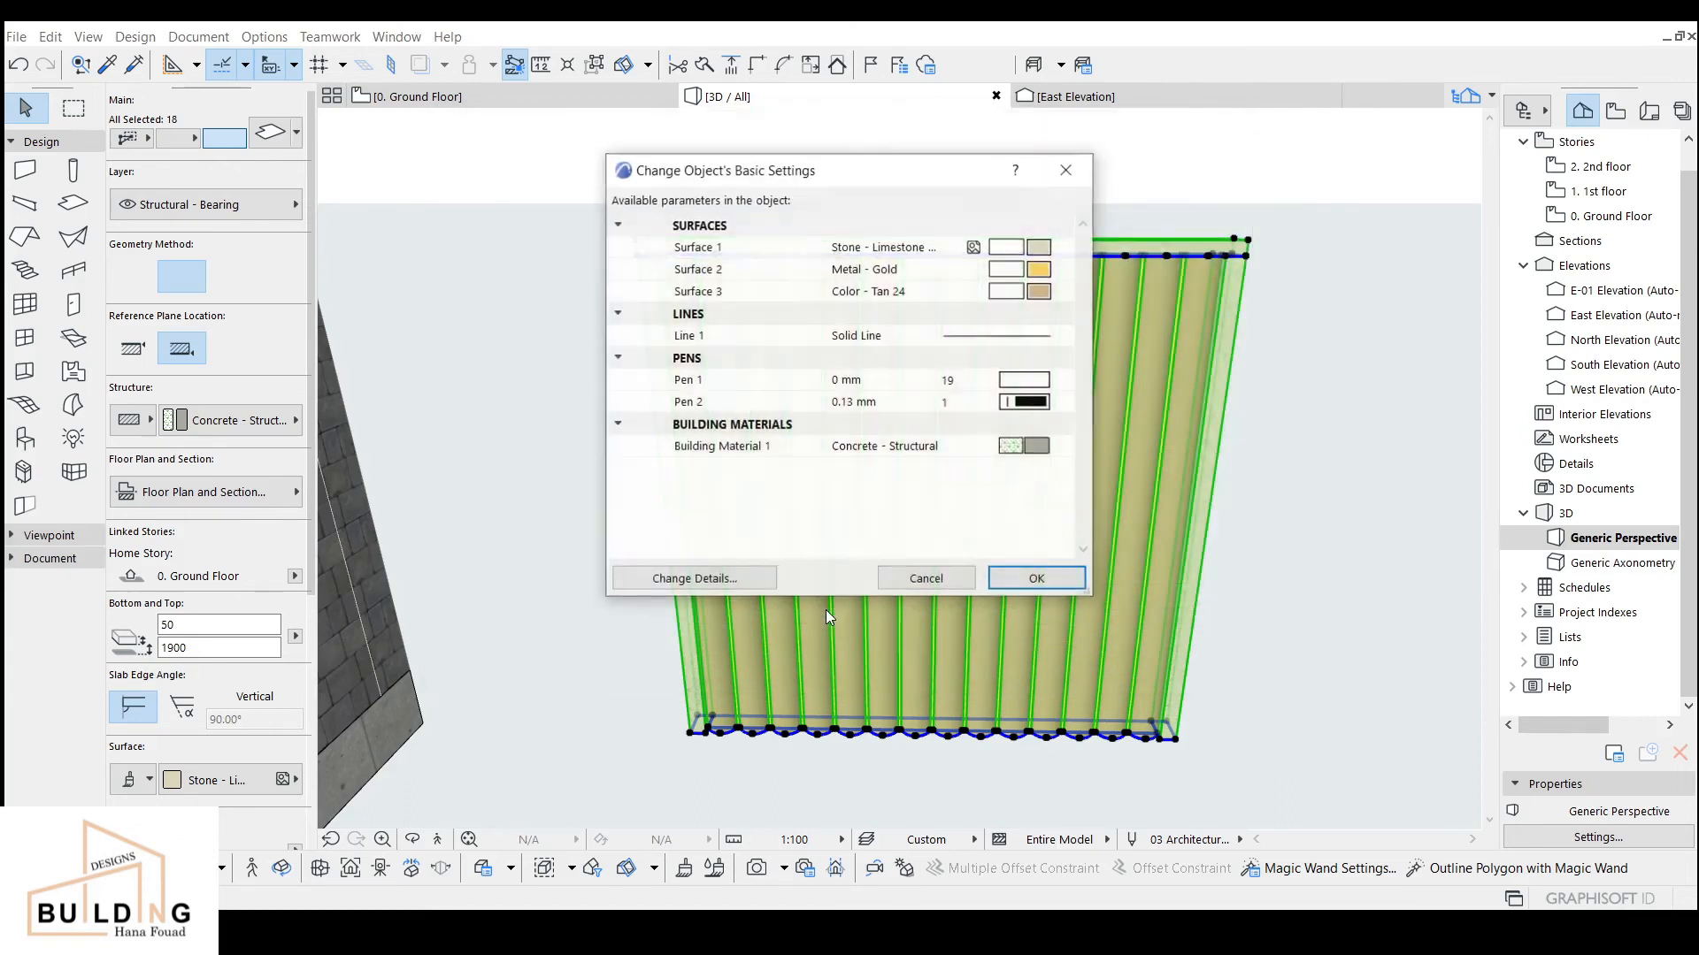
click(1049, 584)
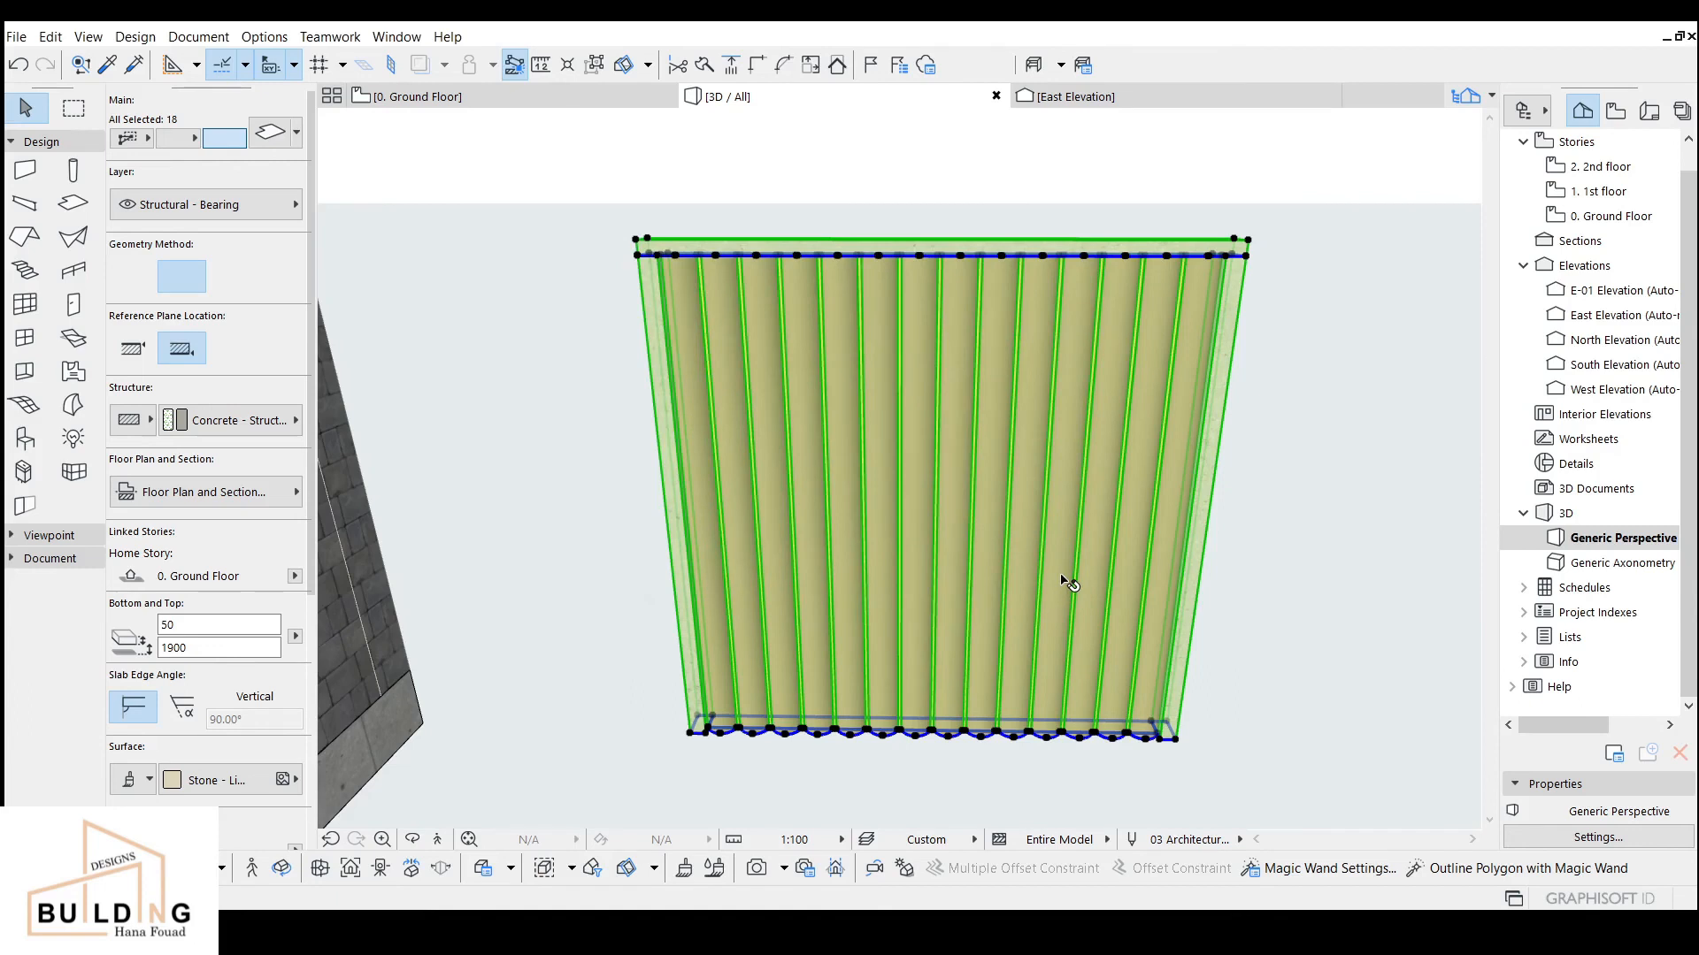
key(Escape)
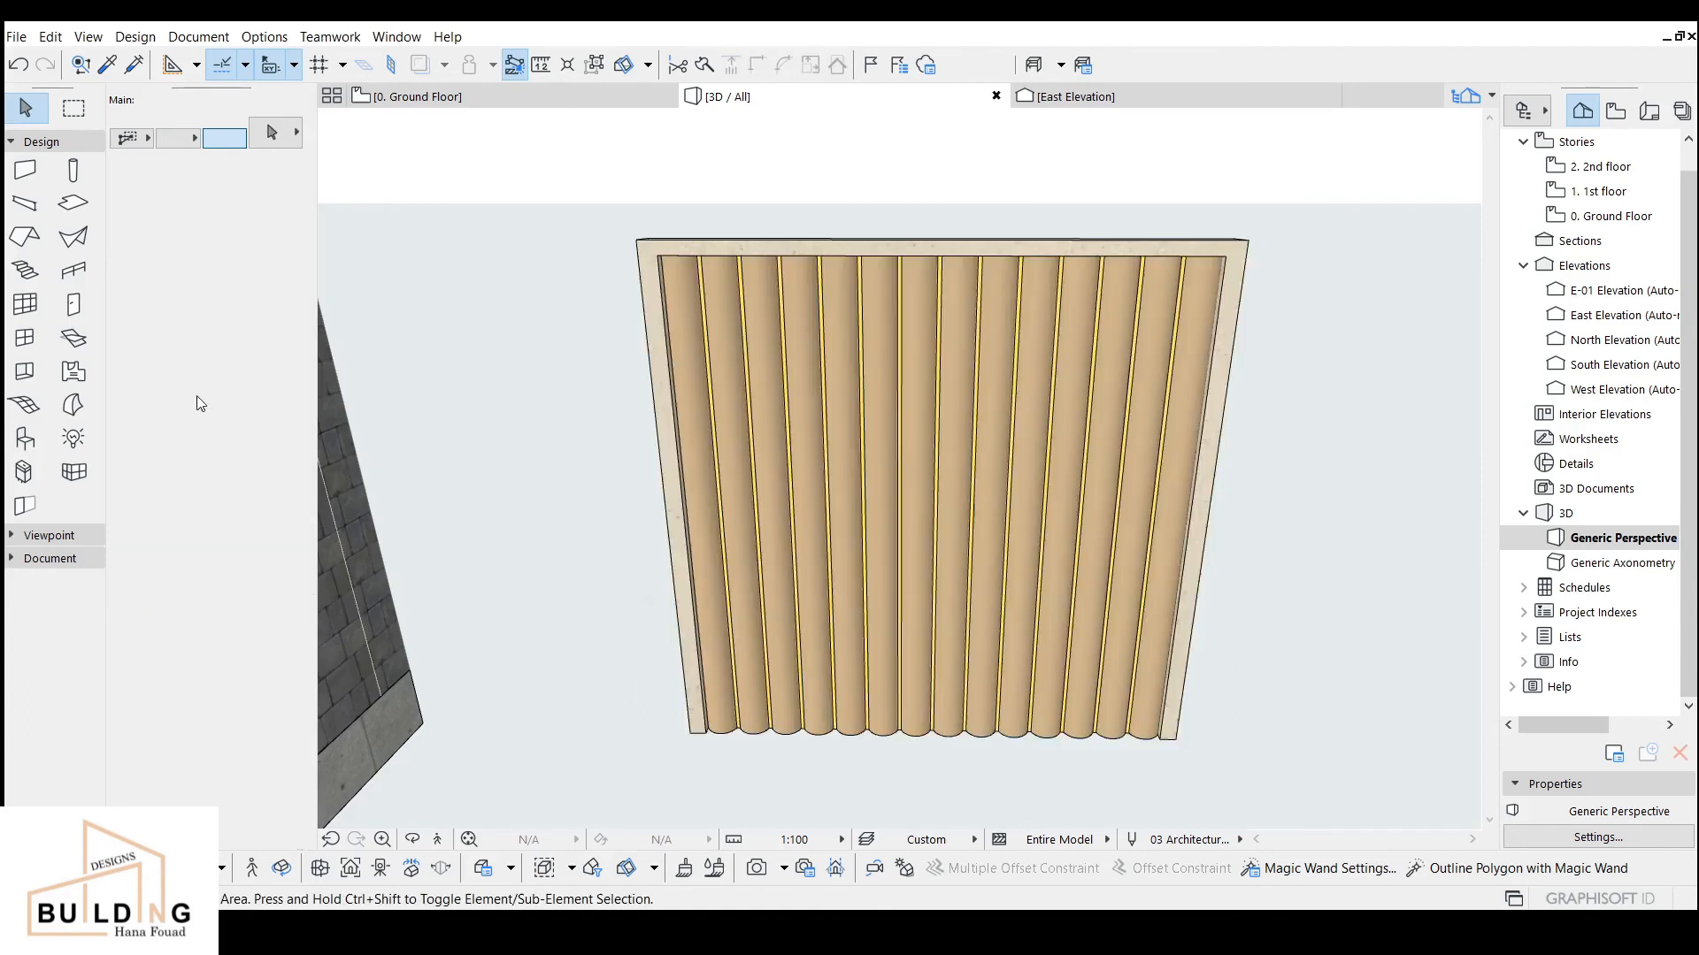
Step: Find the "head board-2" library object and place it on the ground to the right of the original headboard
click(25, 440)
click(271, 134)
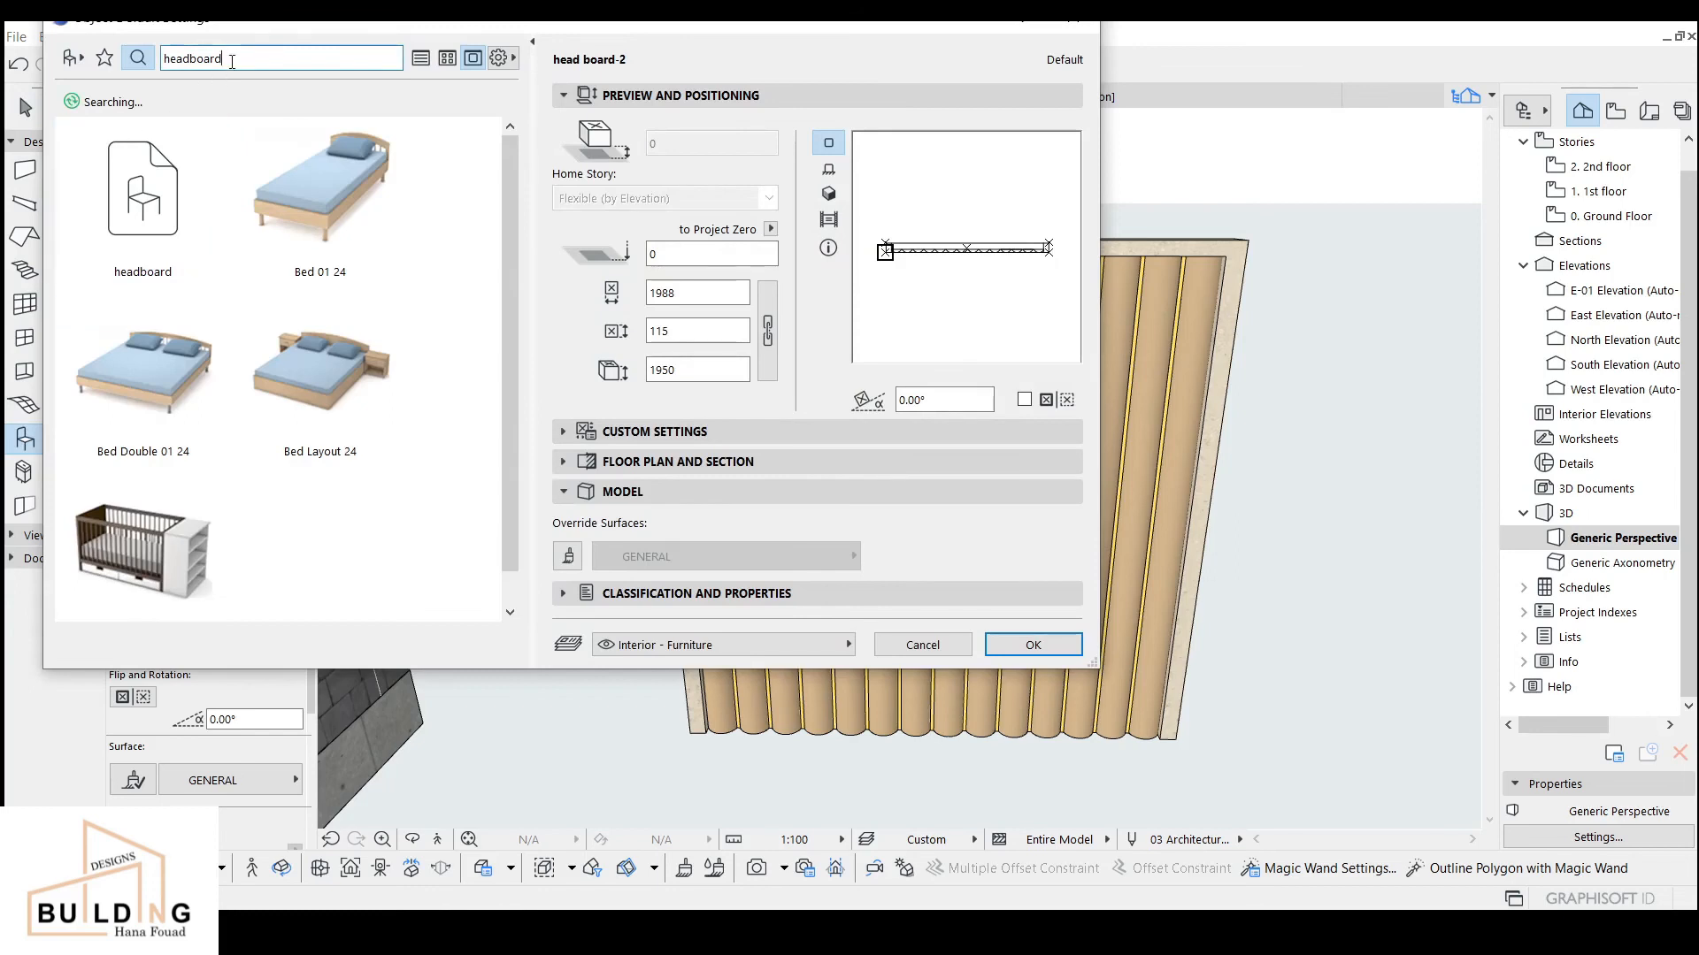
text(-2)
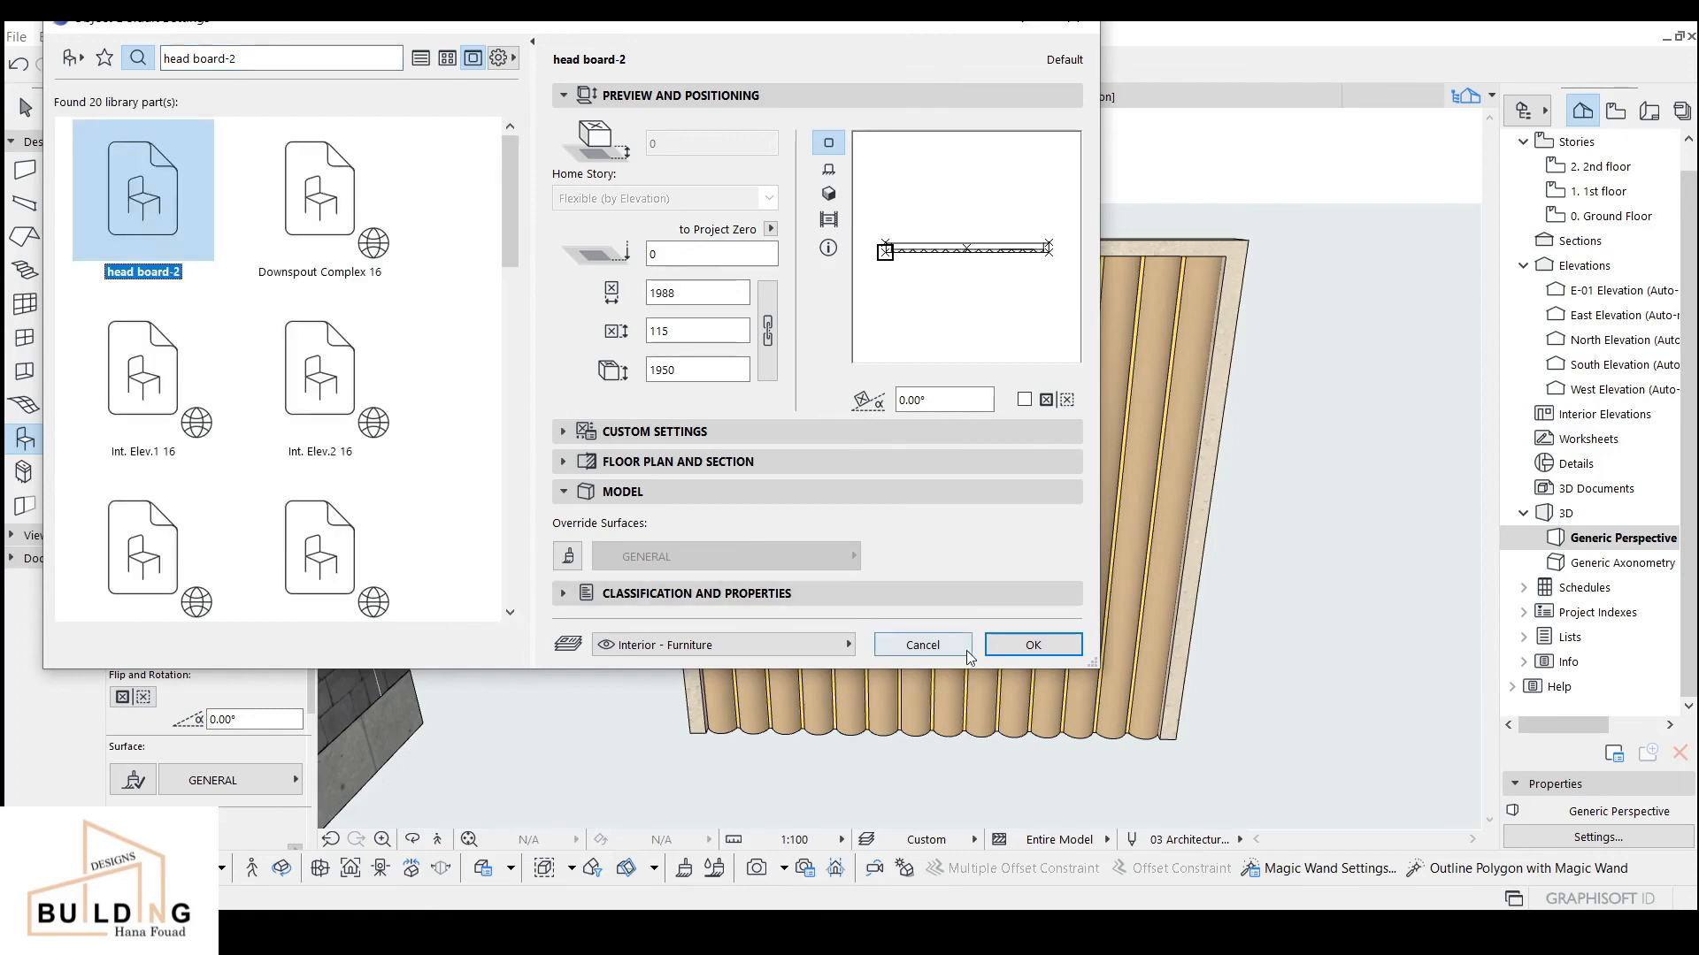
click(1030, 645)
middle_drag(1180, 671, 1144, 662)
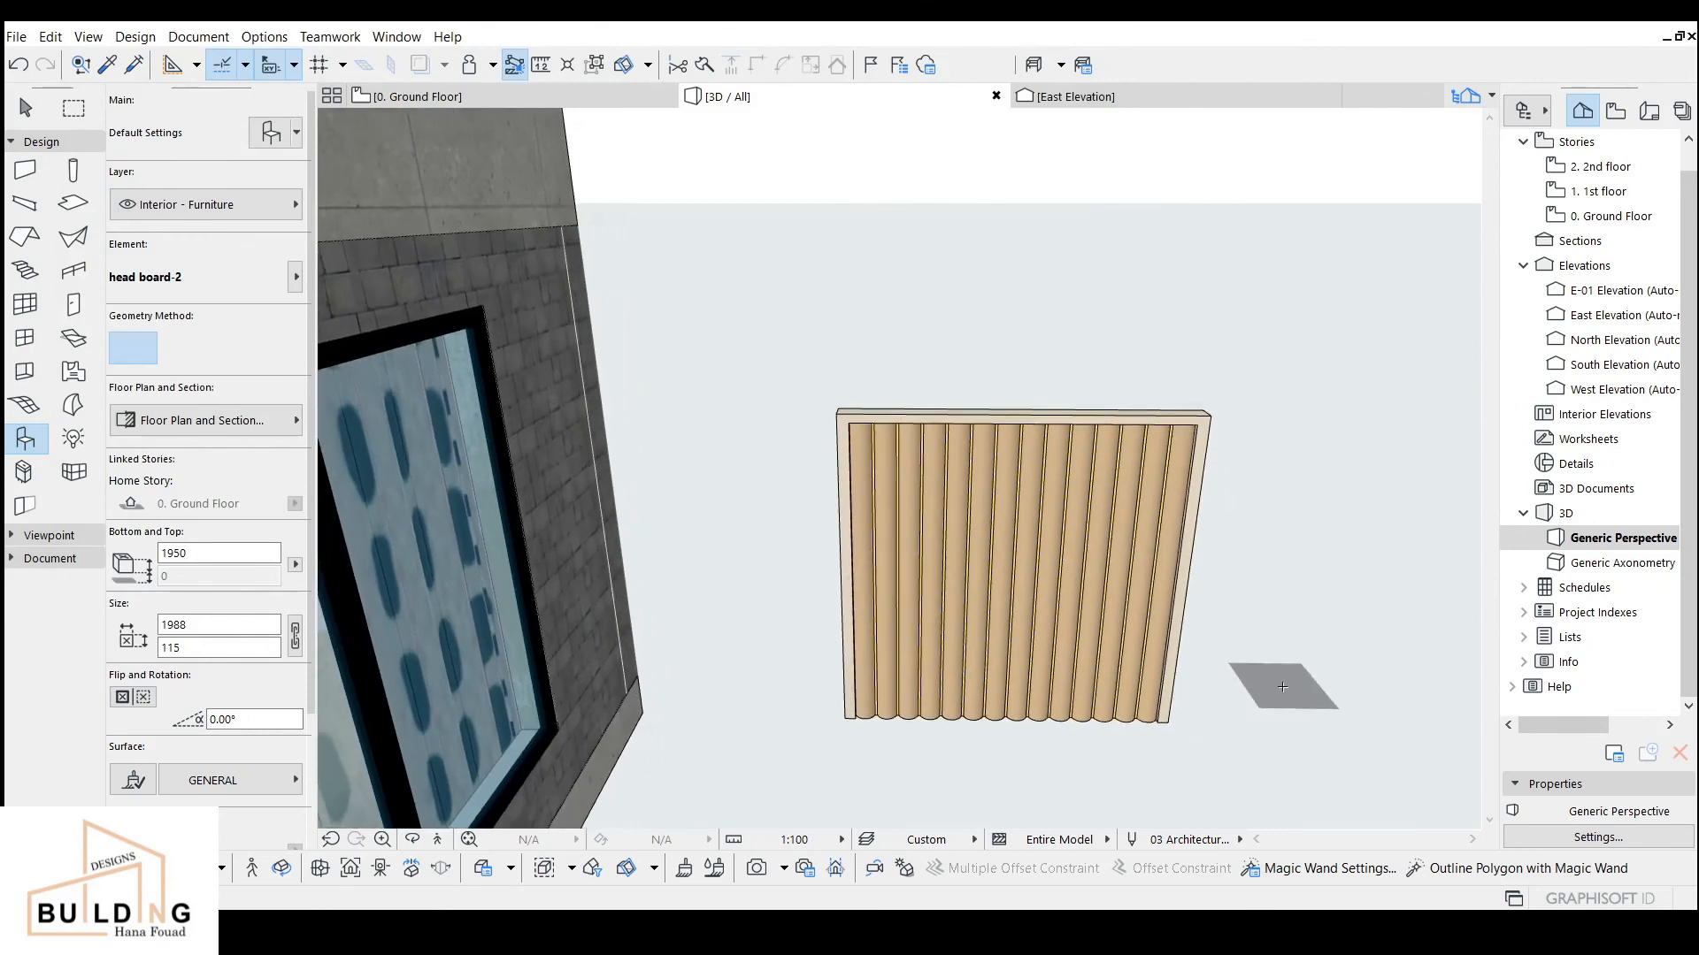
click(1329, 696)
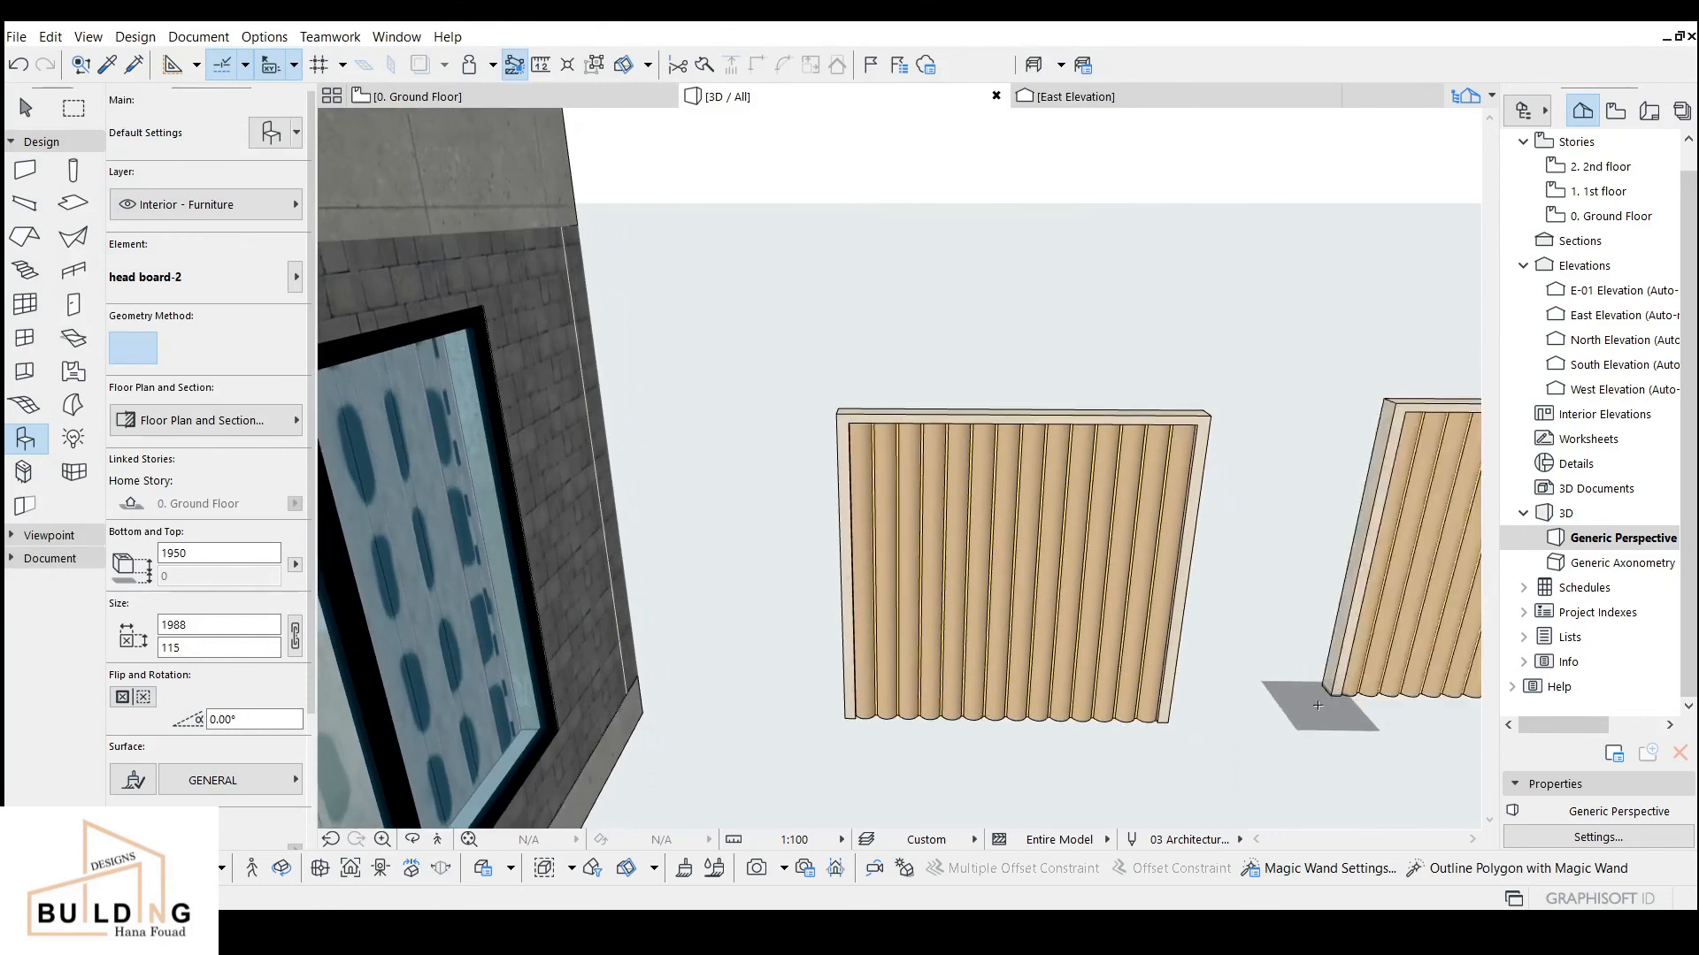
key(Escape)
middle_drag(1335, 694, 668, 575)
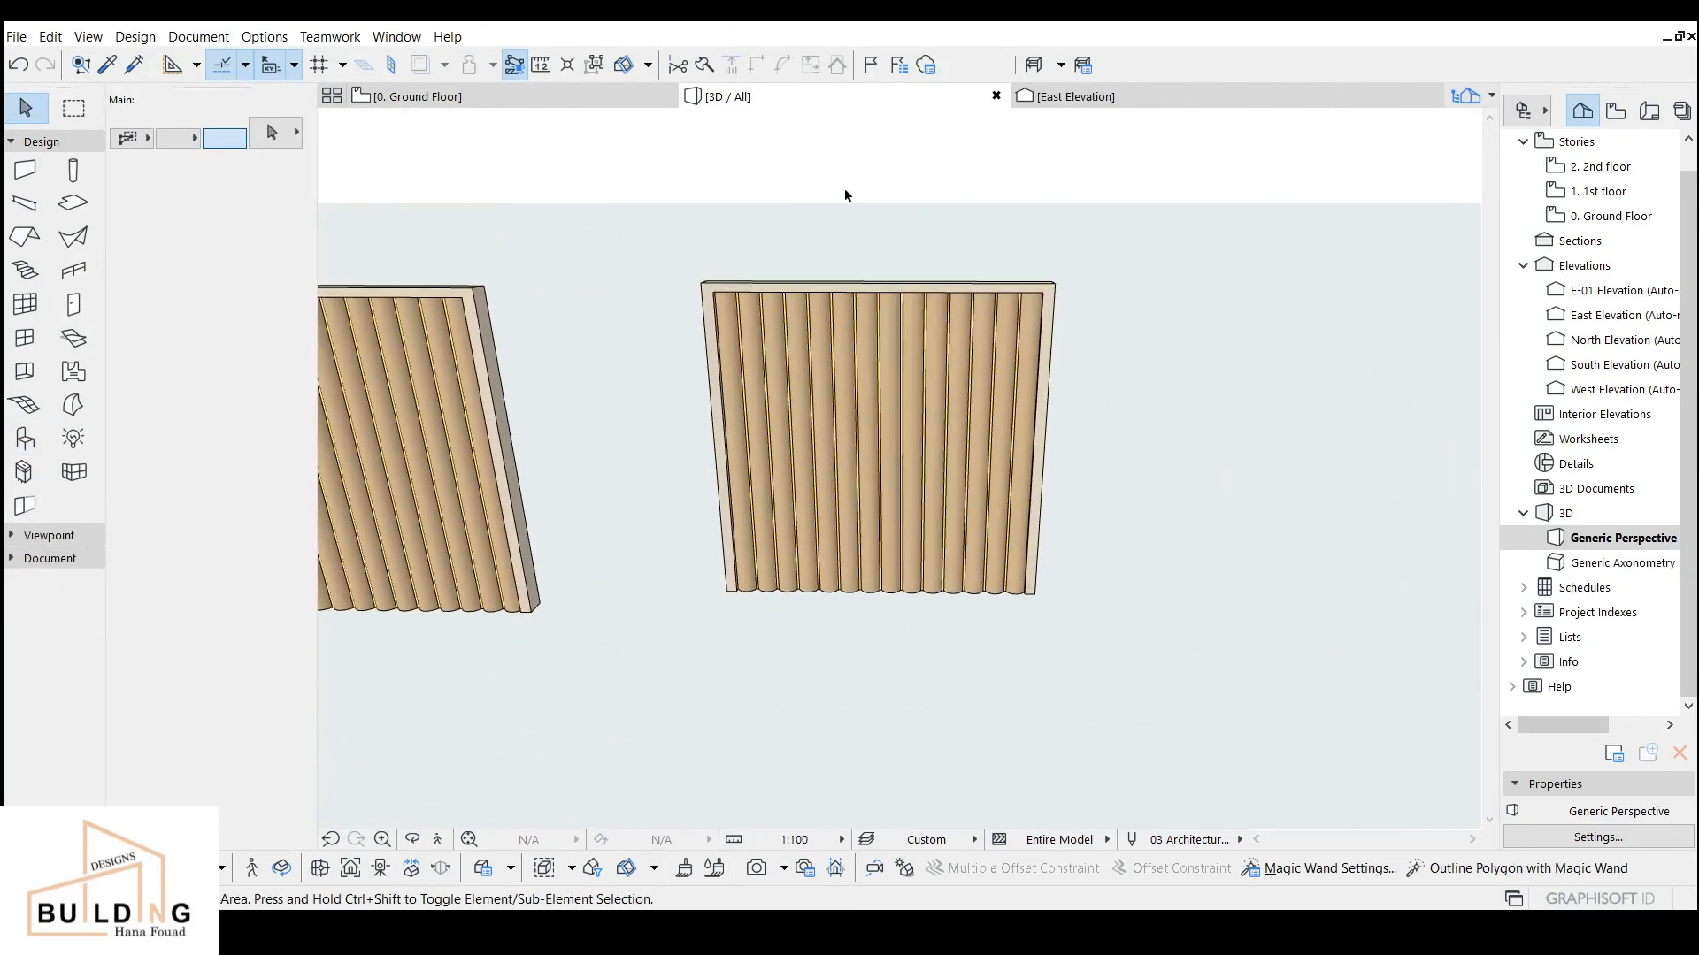
Step: Try stretching the placed headboard object in height from its top corner and in width from its lower right corner
click(755, 300)
scroll(731, 299, up, 1)
click(697, 279)
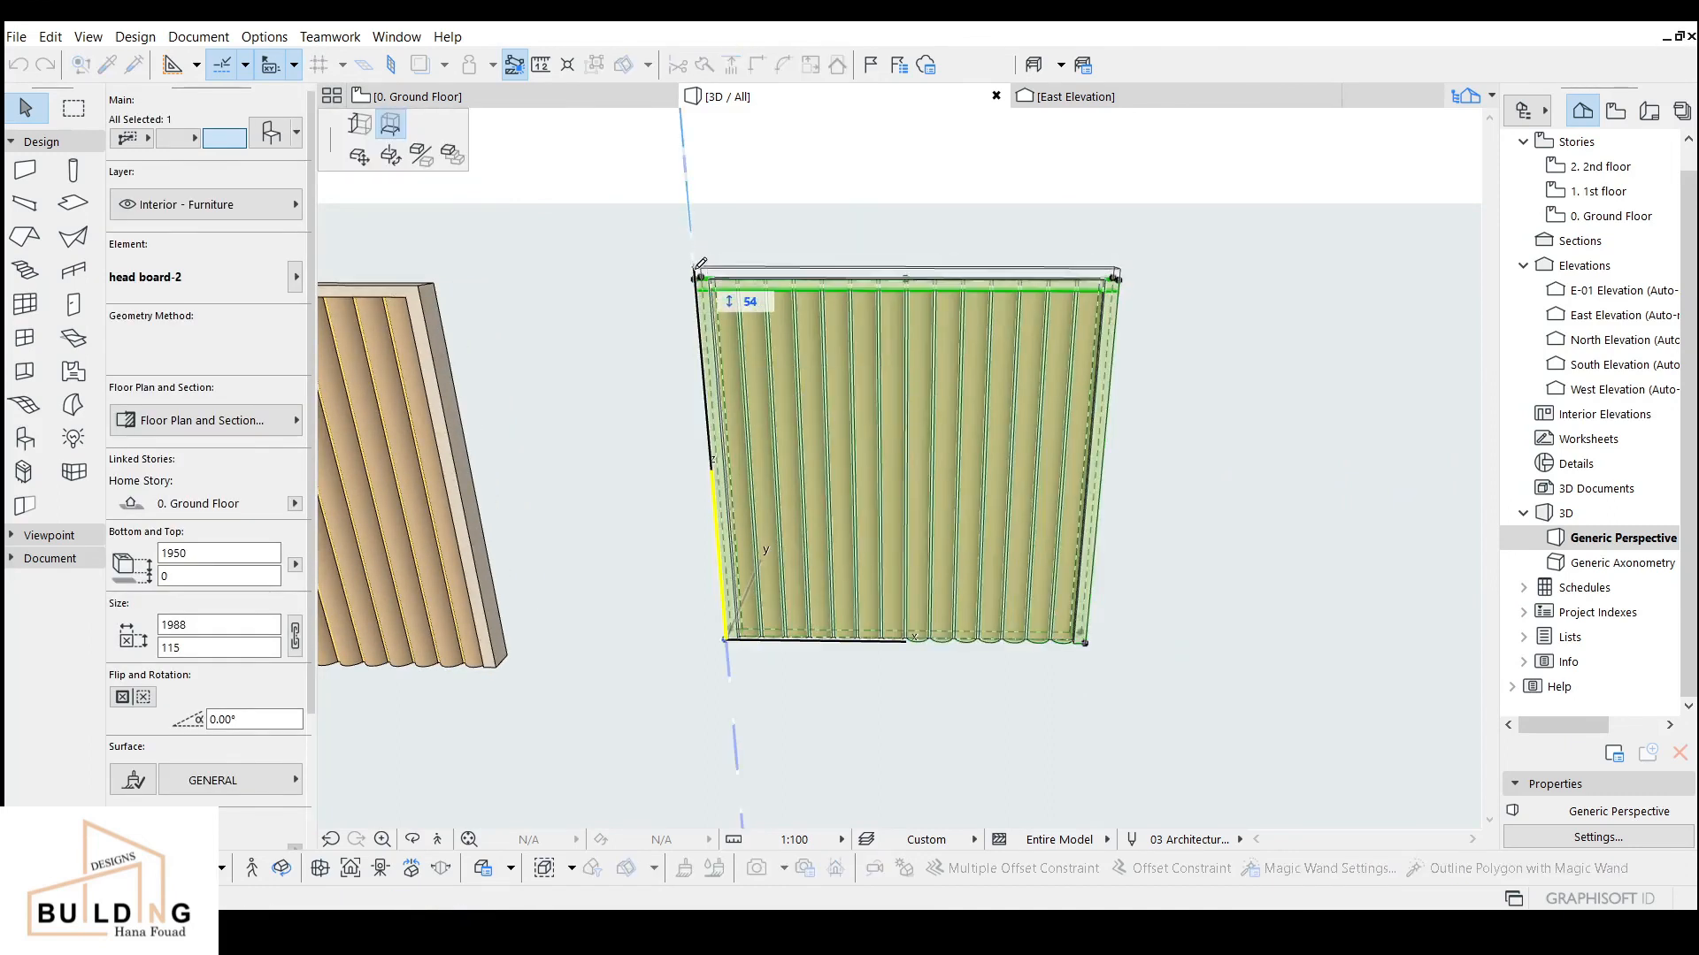
click(699, 264)
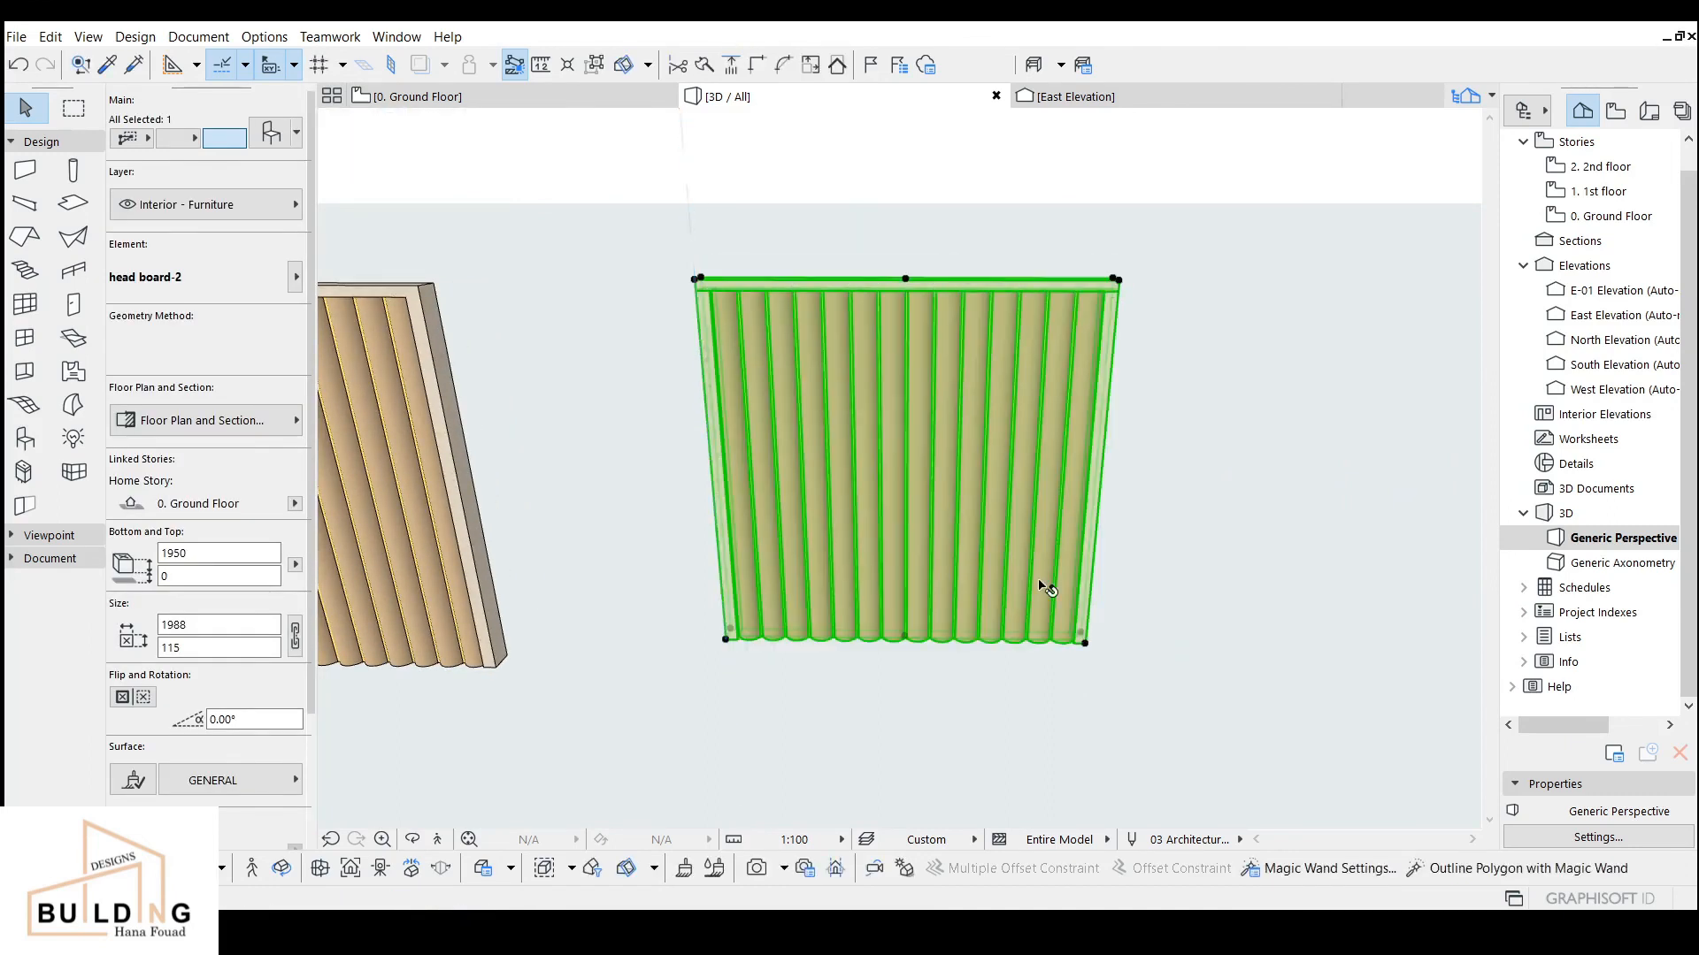
click(1085, 645)
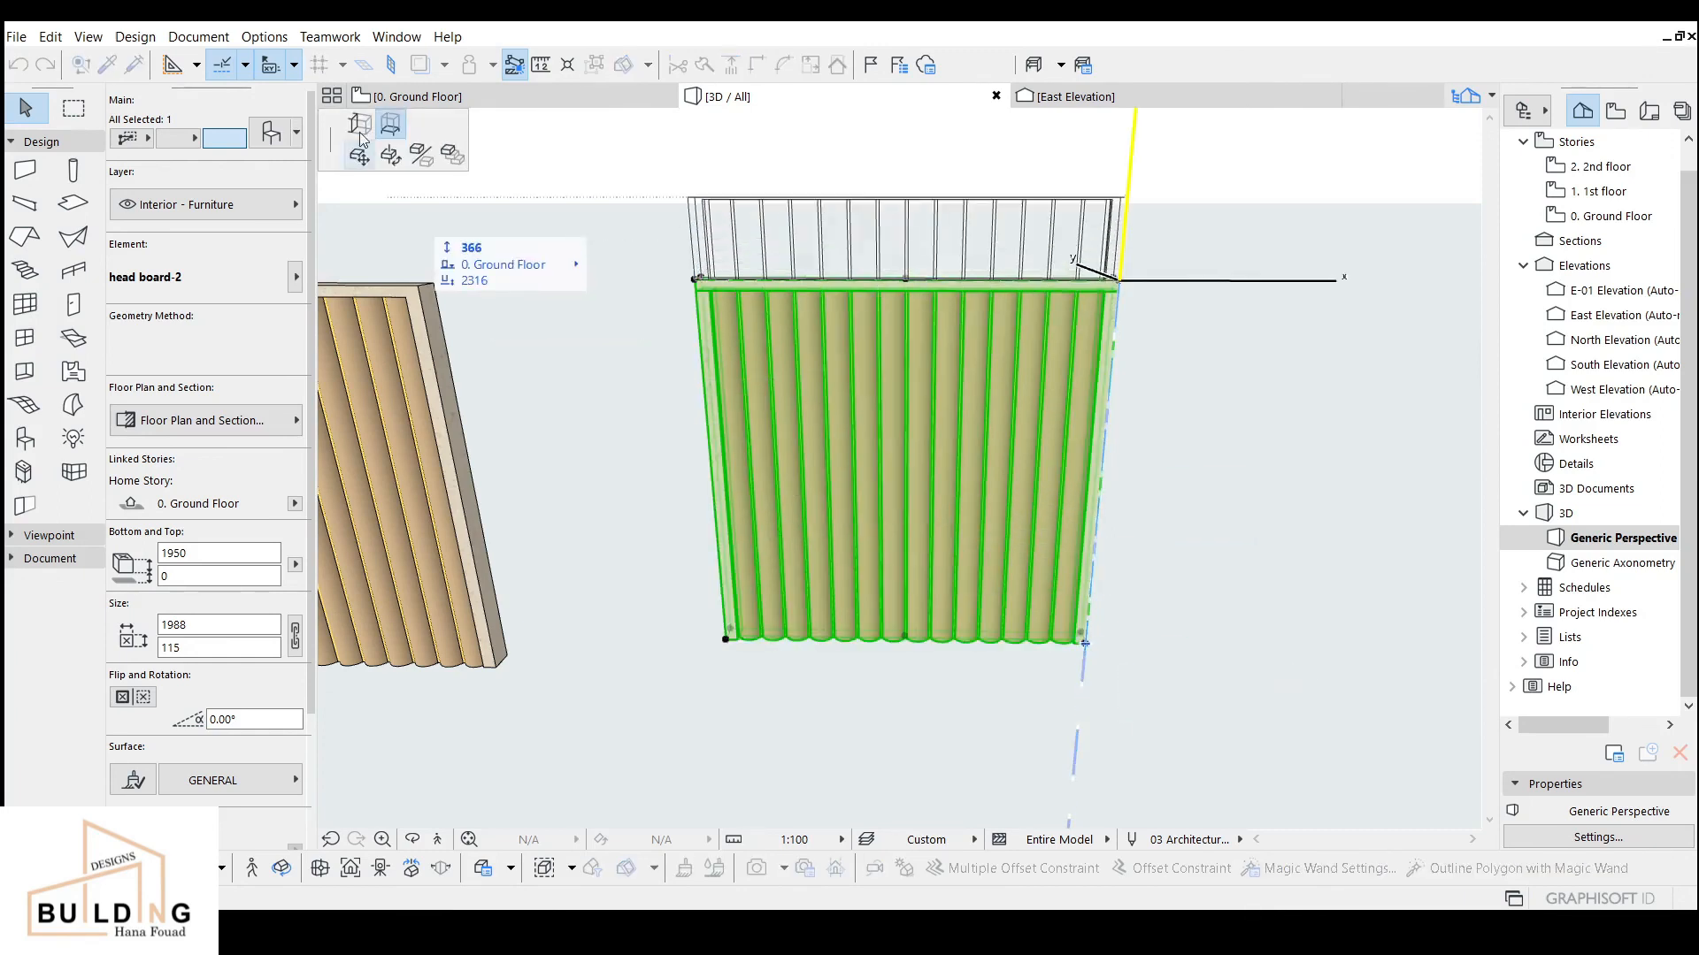
click(360, 131)
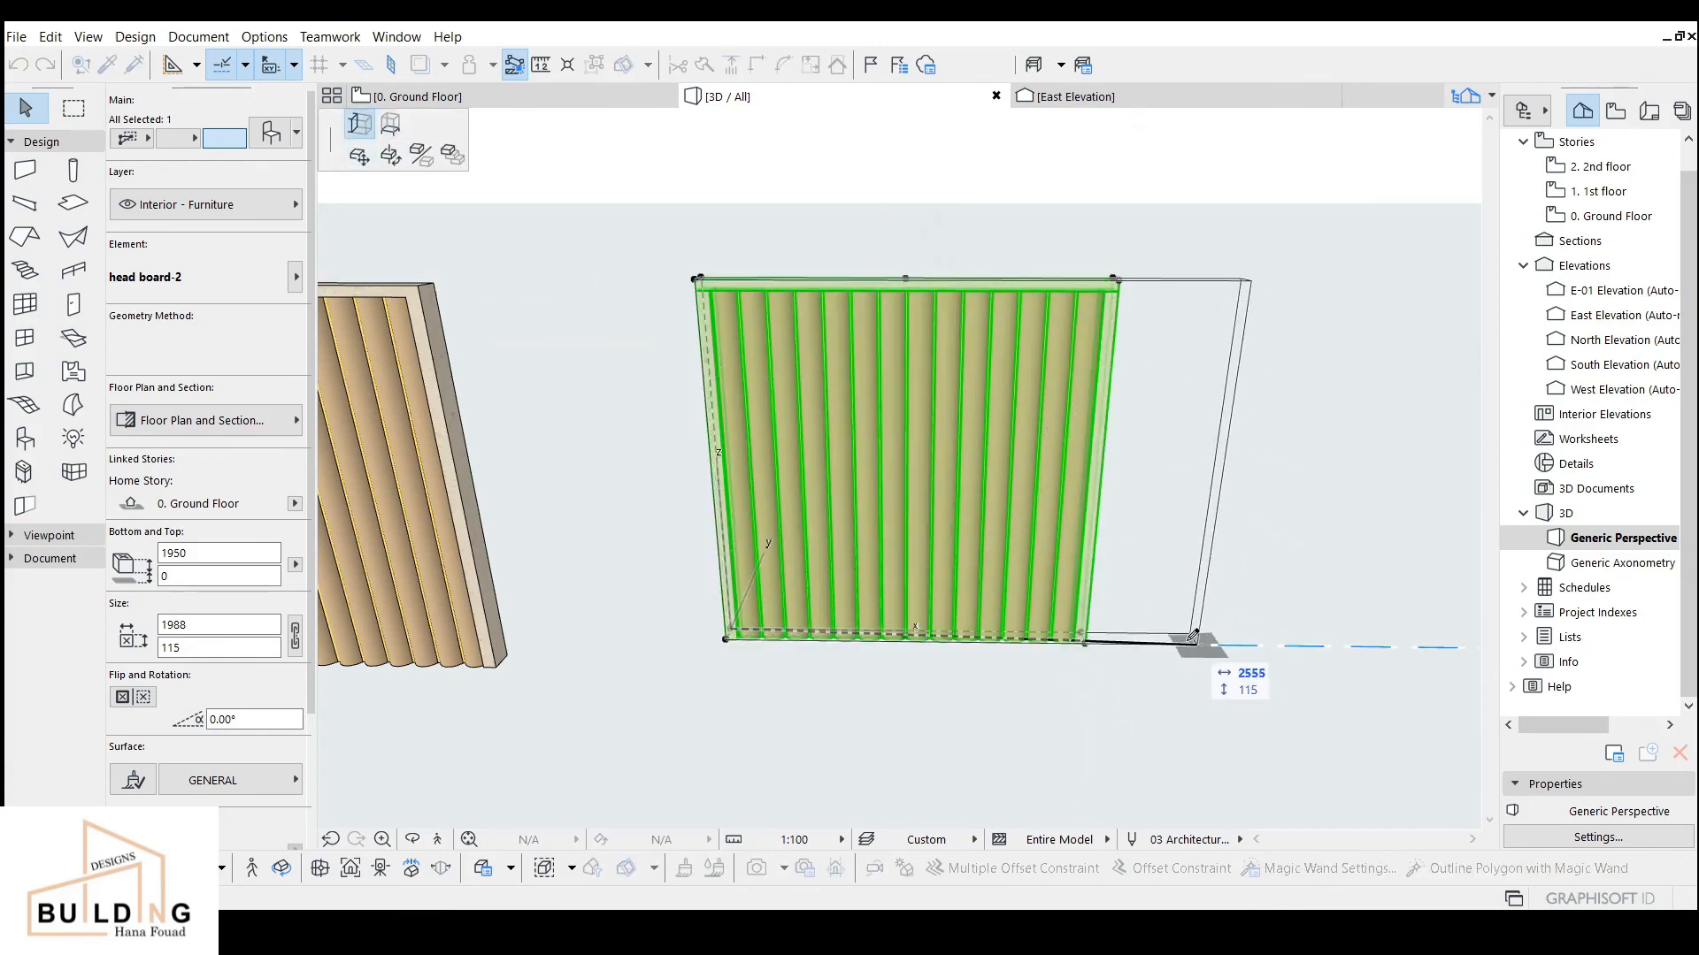
key(Escape)
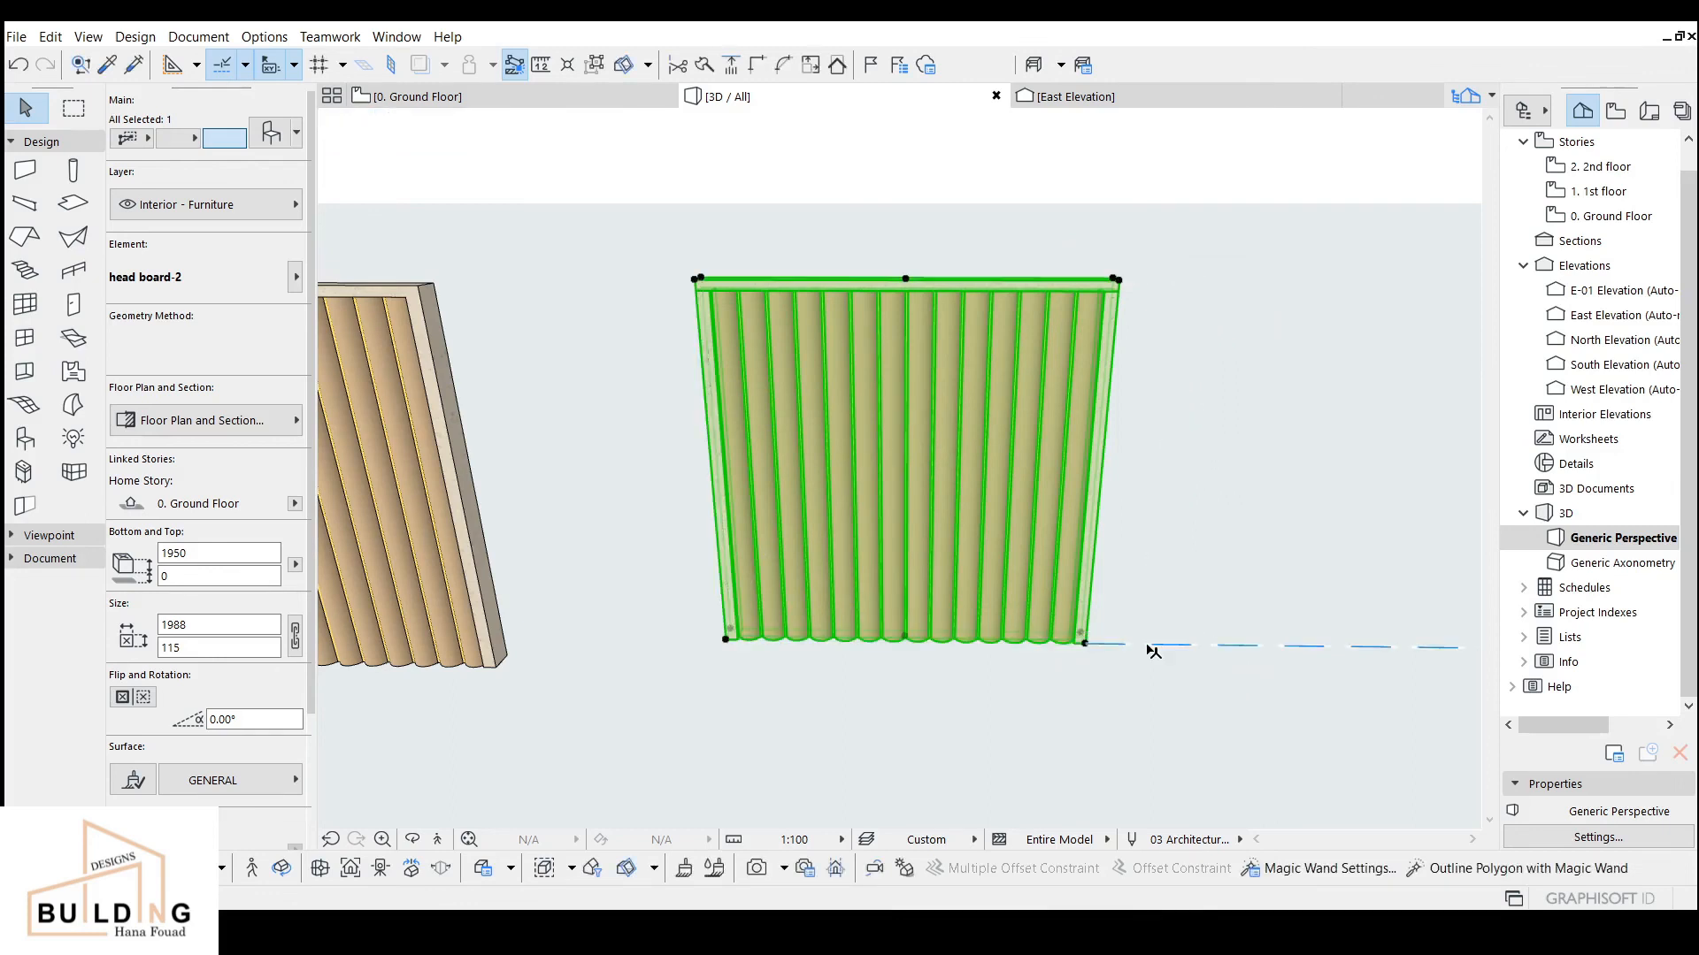
key(Escape)
middle_drag(920, 594, 984, 584)
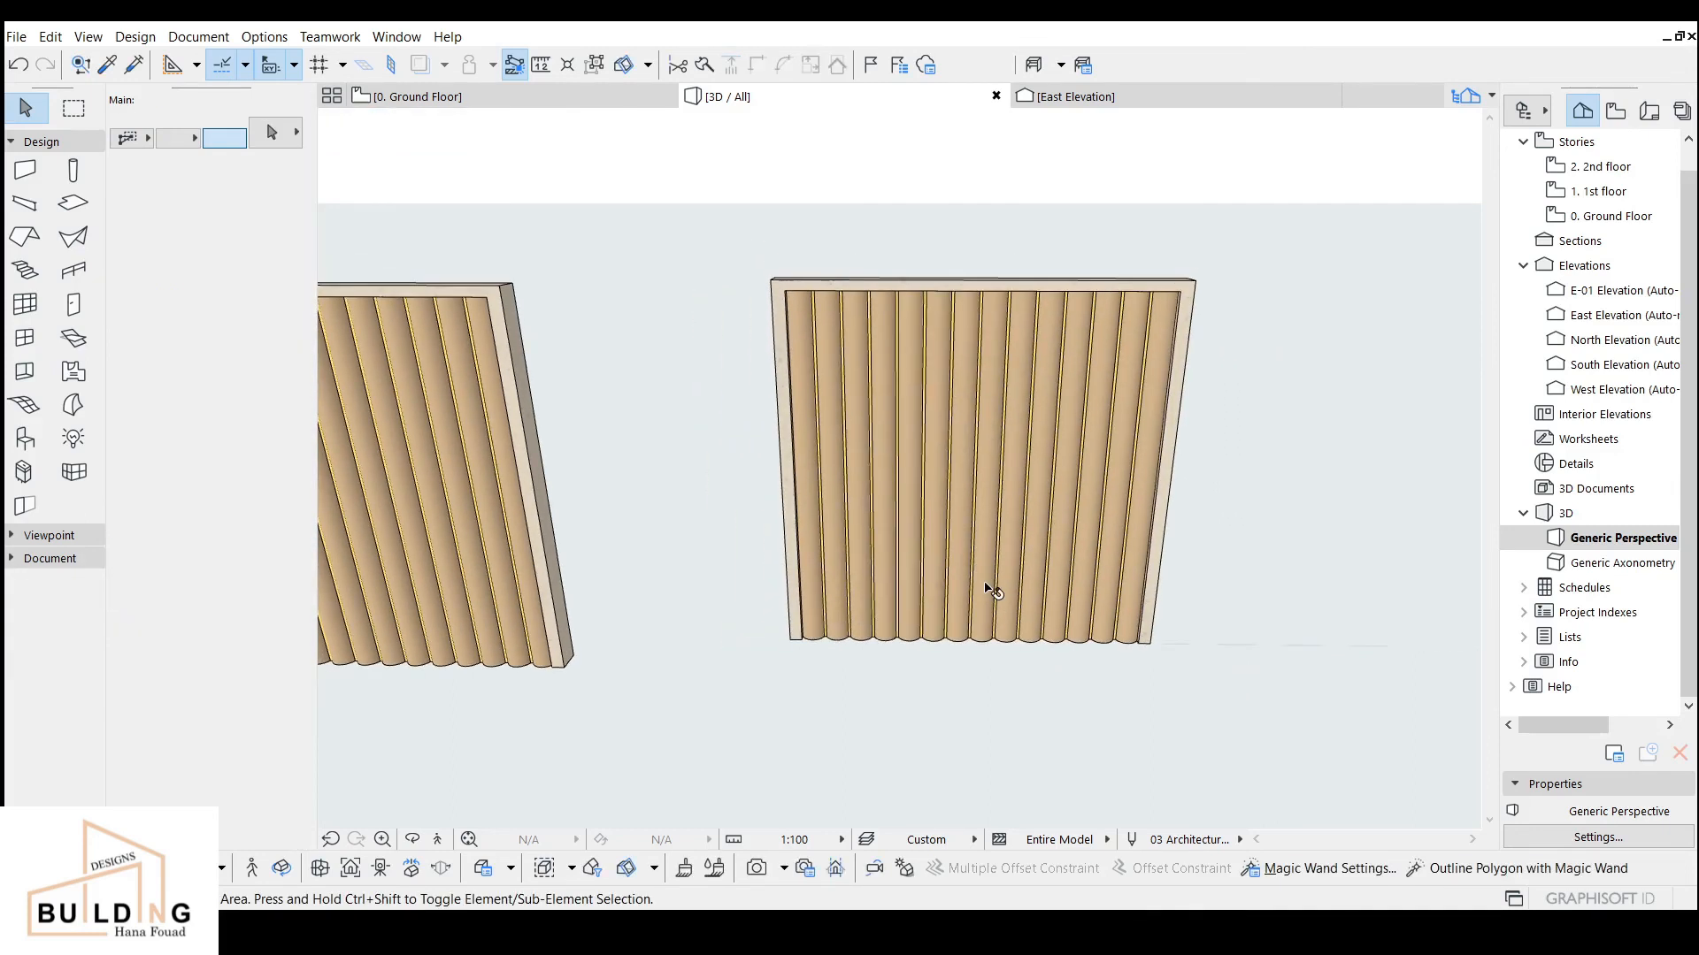